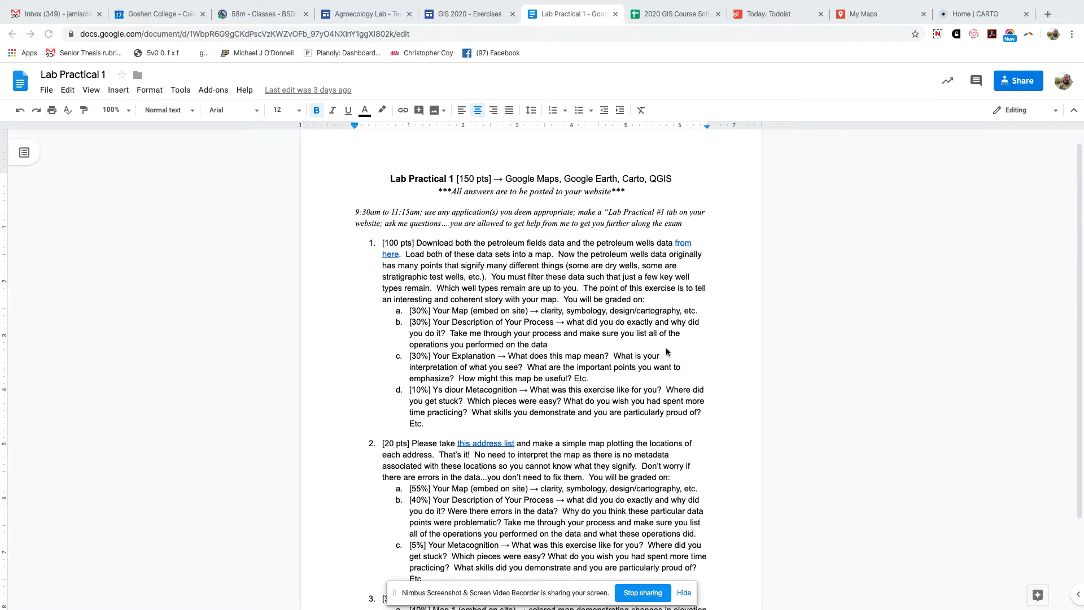
Step: Open the petroleum data link in exercise 1 and download the Petroleum Wells (2015) and Petroleum Fields (2015) layers
{"action": "scroll", "coordinate": [666, 351], "scroll_direction": "down", "scroll_amount": 2}
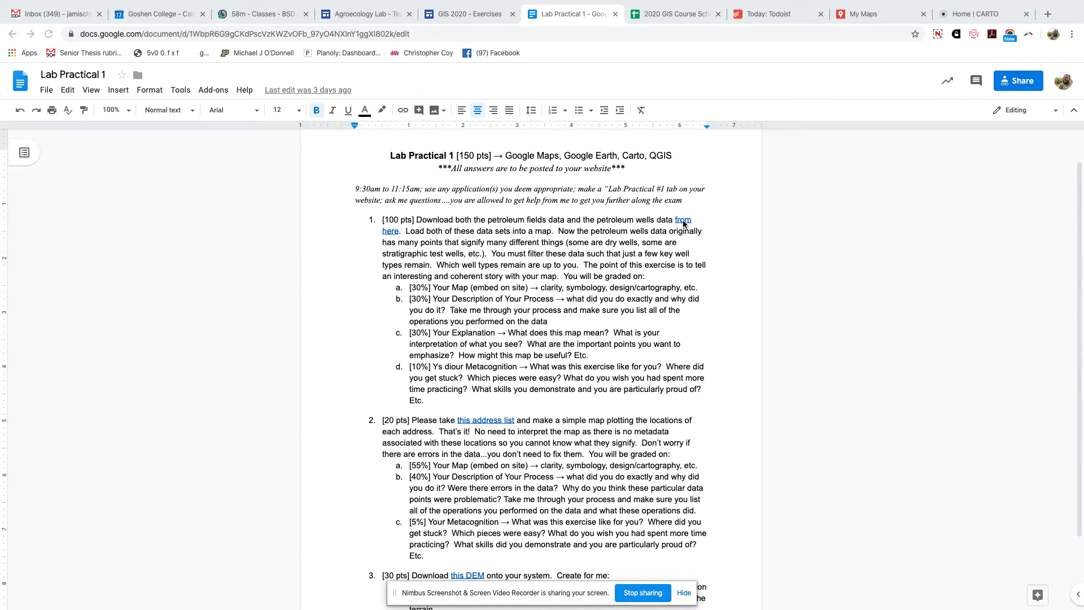
{"action": "left_click", "coordinate": [386, 228]}
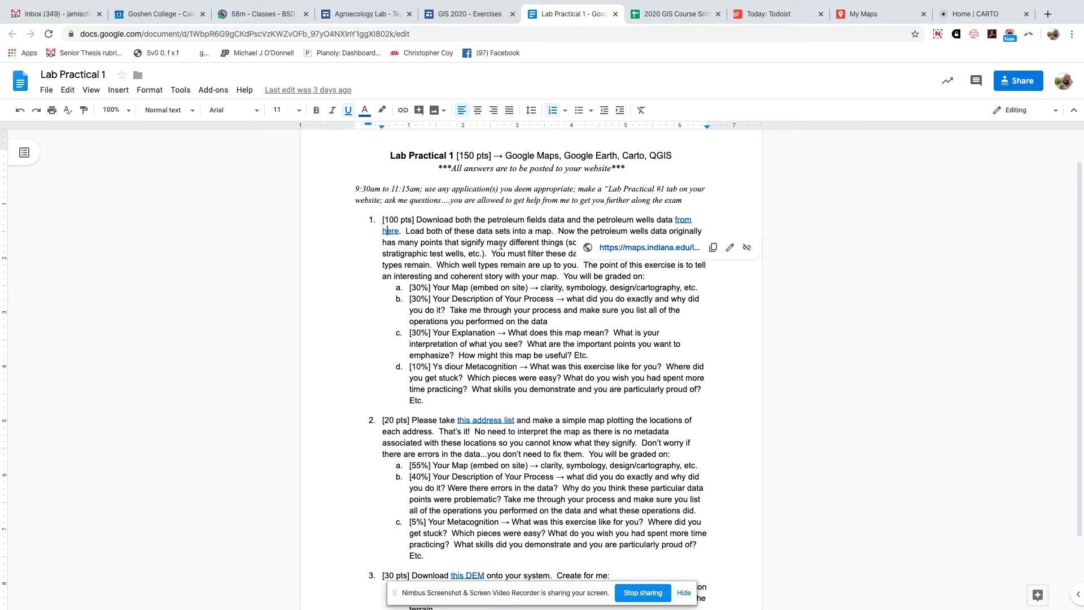
{"action": "left_click", "coordinate": [661, 252]}
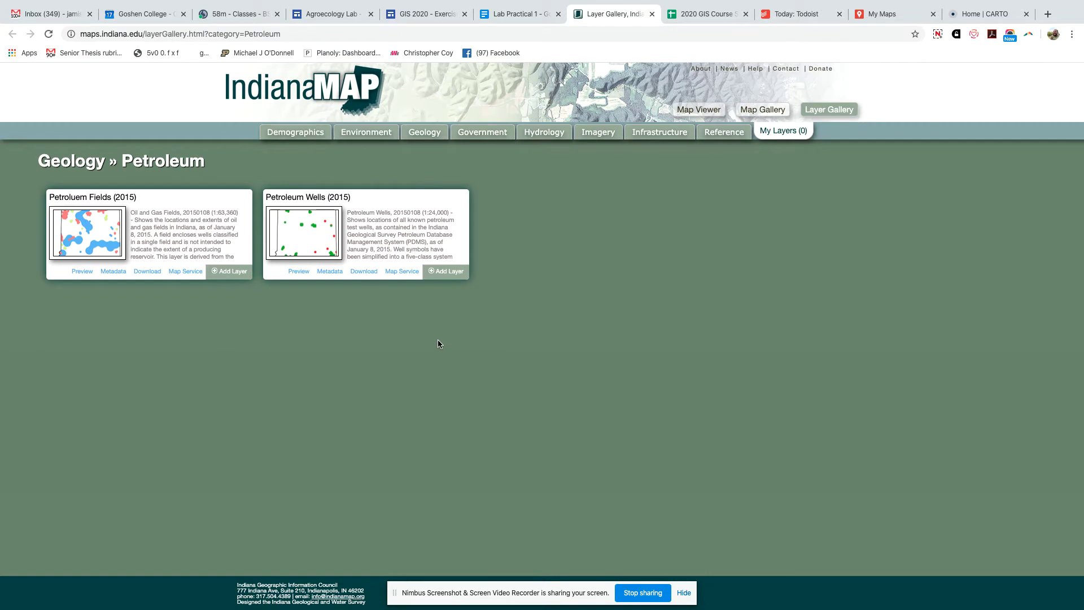
{"action": "left_click", "coordinate": [364, 272]}
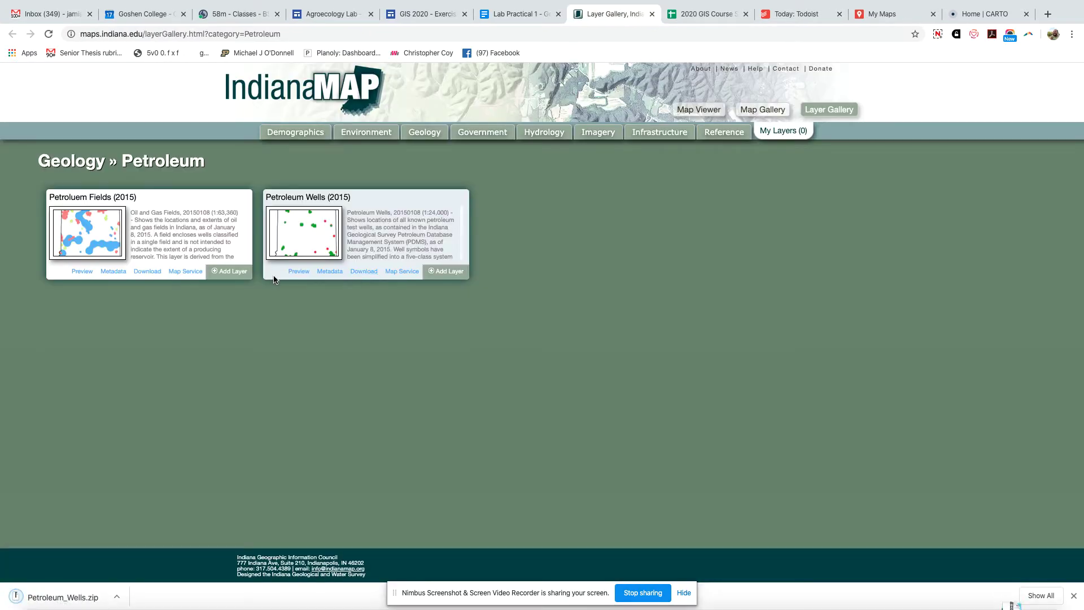
{"action": "left_click", "coordinate": [142, 272]}
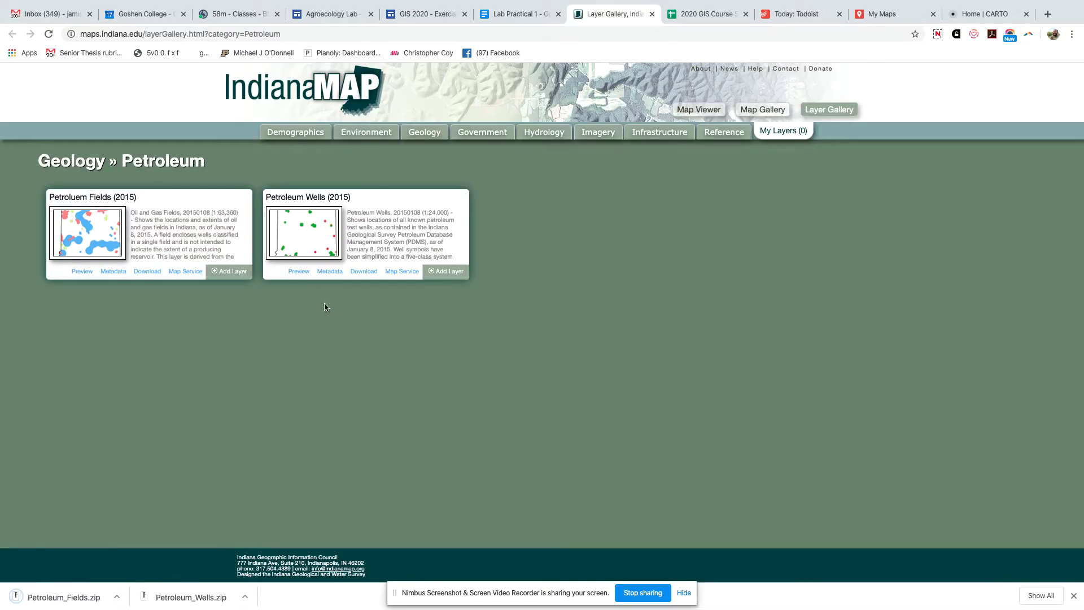
Step: Open the Petroleum Wells metadata and examine the list of general well symbol codes and their class names
{"action": "left_click", "coordinate": [327, 273]}
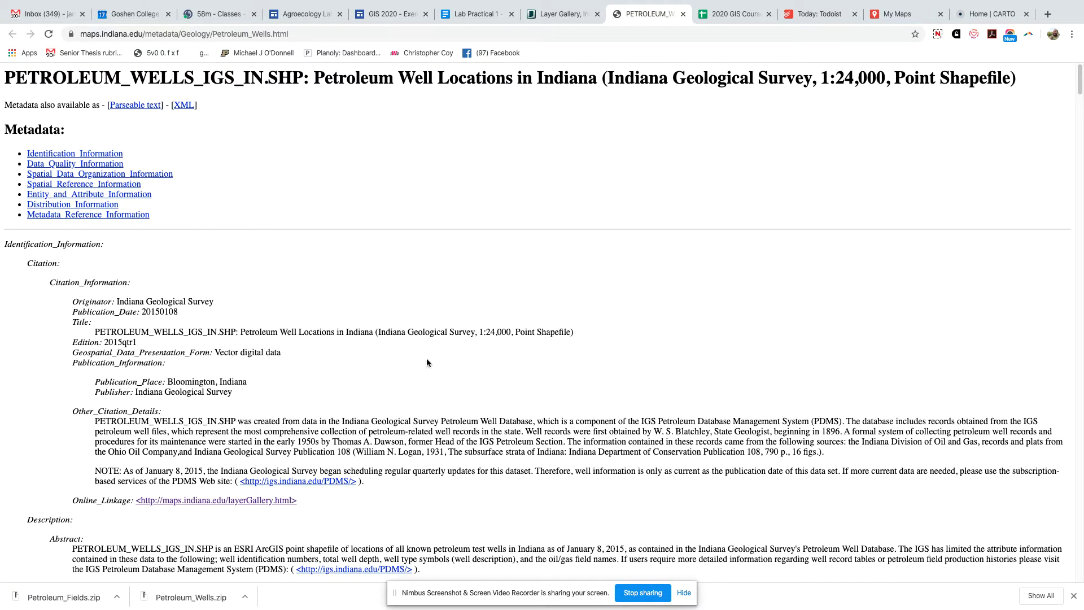
{"action": "scroll", "coordinate": [524, 395], "scroll_direction": "down", "scroll_amount": 7}
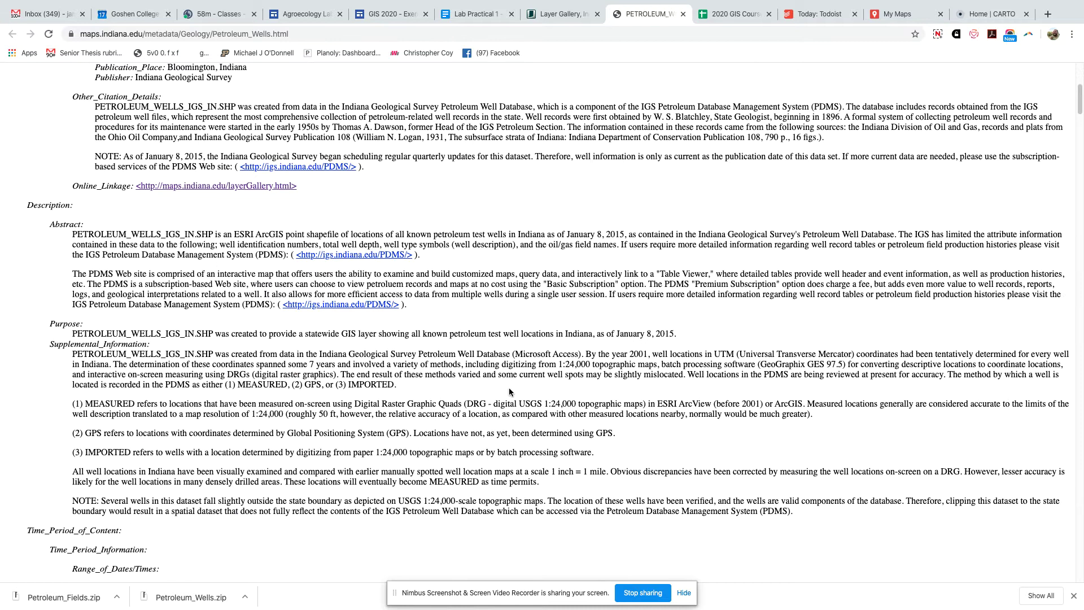
{"action": "scroll", "coordinate": [509, 389], "scroll_direction": "down", "scroll_amount": 20}
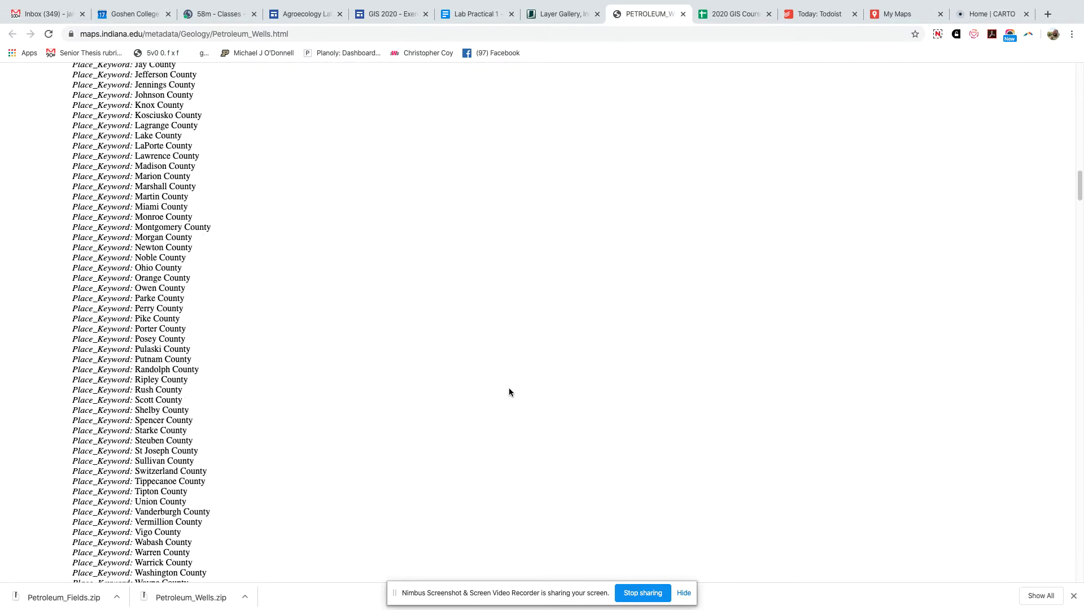
{"action": "scroll", "coordinate": [510, 391], "scroll_direction": "down", "scroll_amount": 20}
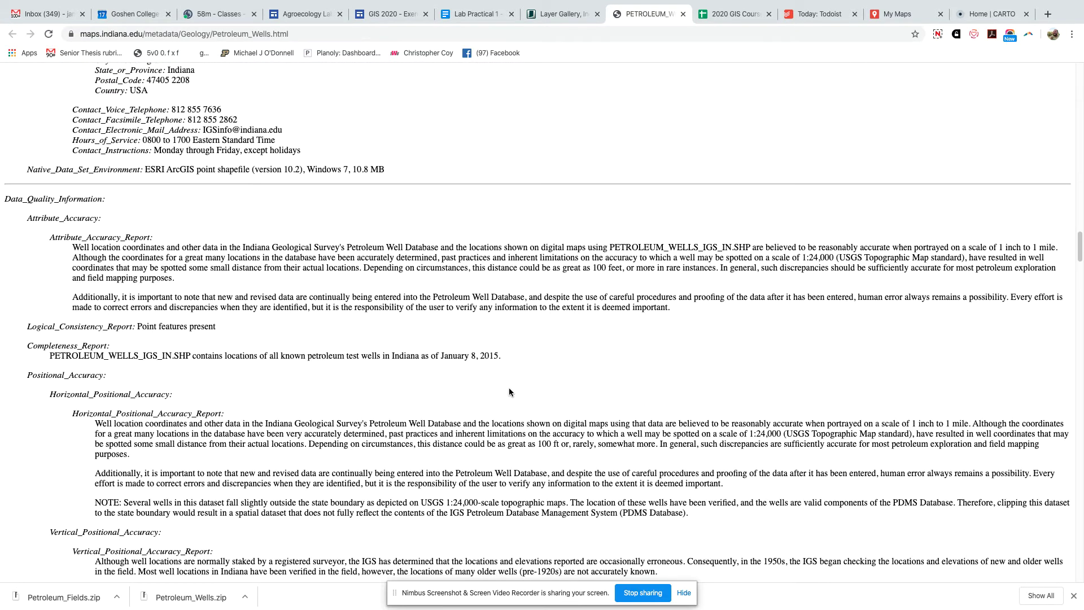
{"action": "scroll", "coordinate": [509, 392], "scroll_direction": "down", "scroll_amount": 20}
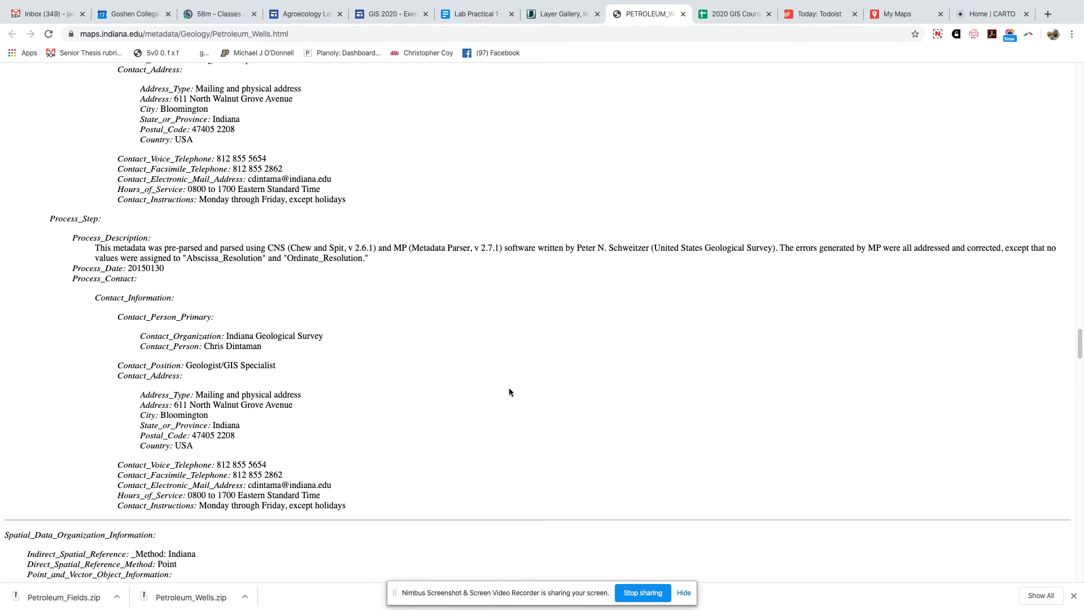
{"action": "scroll", "coordinate": [510, 392], "scroll_direction": "down", "scroll_amount": 10}
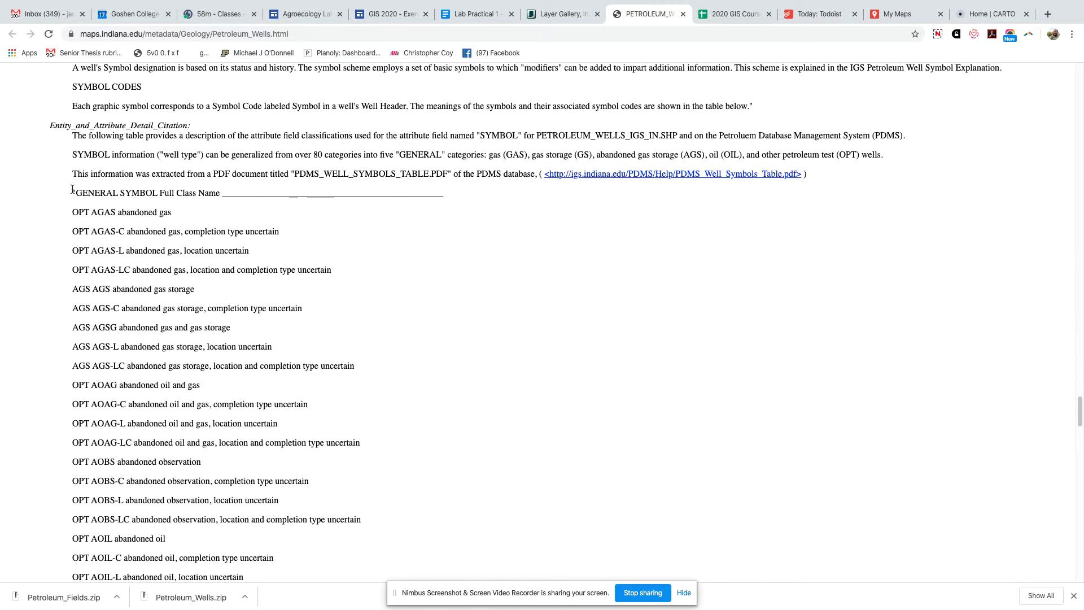
{"action": "left_click_drag", "start_coordinate": [75, 211], "coordinate": [263, 520]}
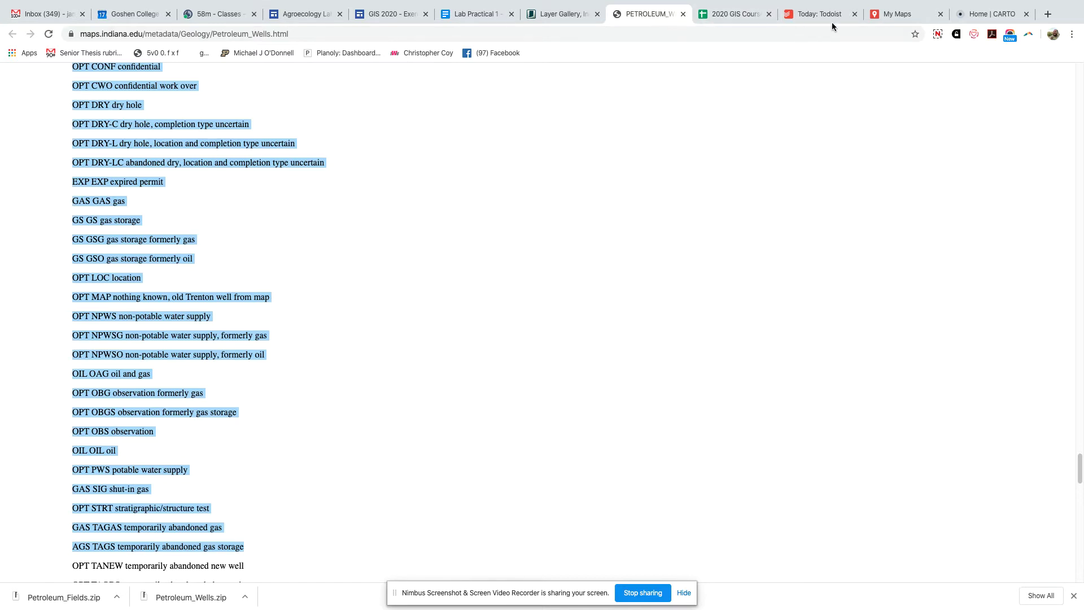
Step: Return to the Lab Practical 1 document and reread exercise 1's instructions on filtering the well types
{"action": "left_click", "coordinate": [884, 15]}
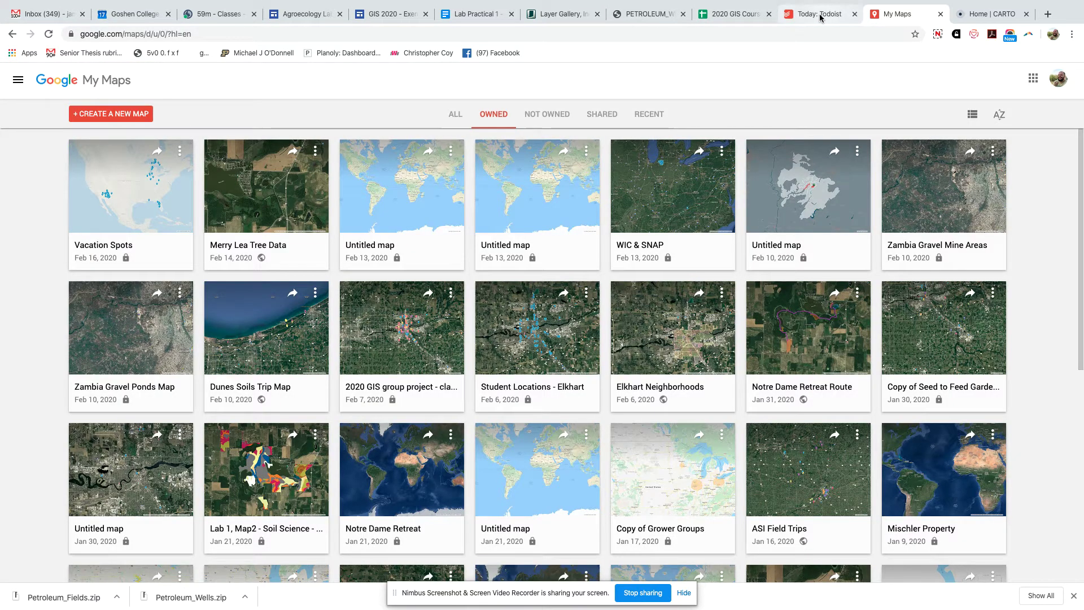
{"action": "left_click", "coordinate": [483, 17]}
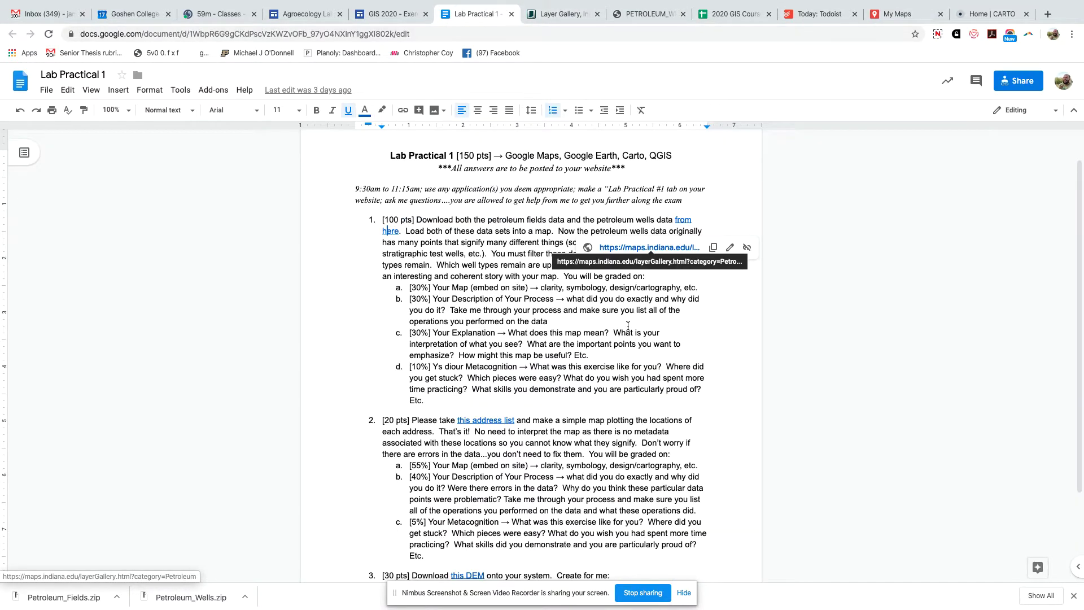
{"action": "left_click", "coordinate": [450, 289]}
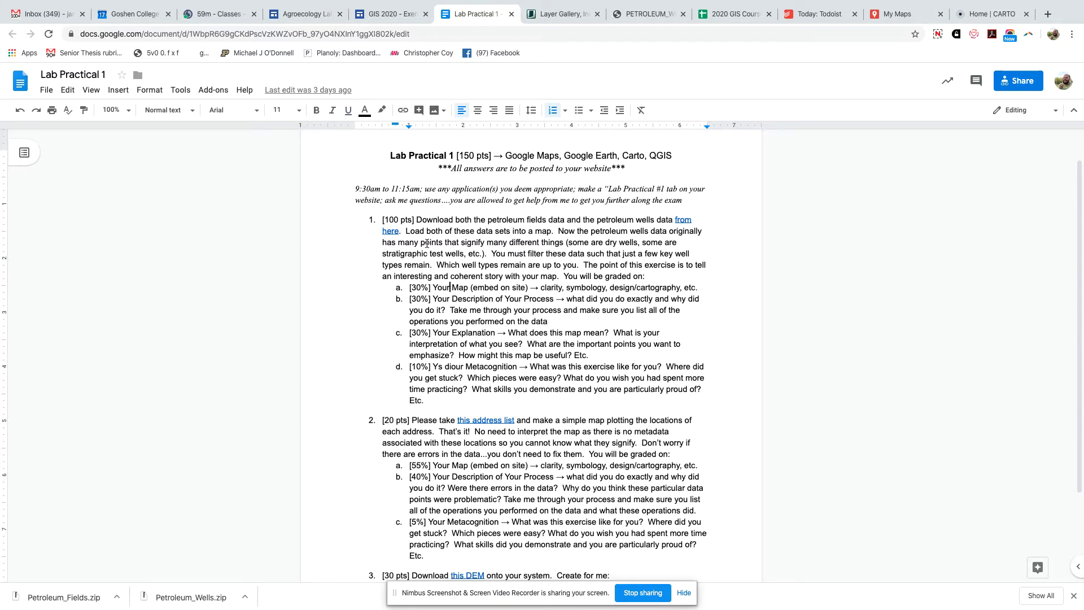
{"action": "left_click_drag", "start_coordinate": [418, 243], "coordinate": [522, 251]}
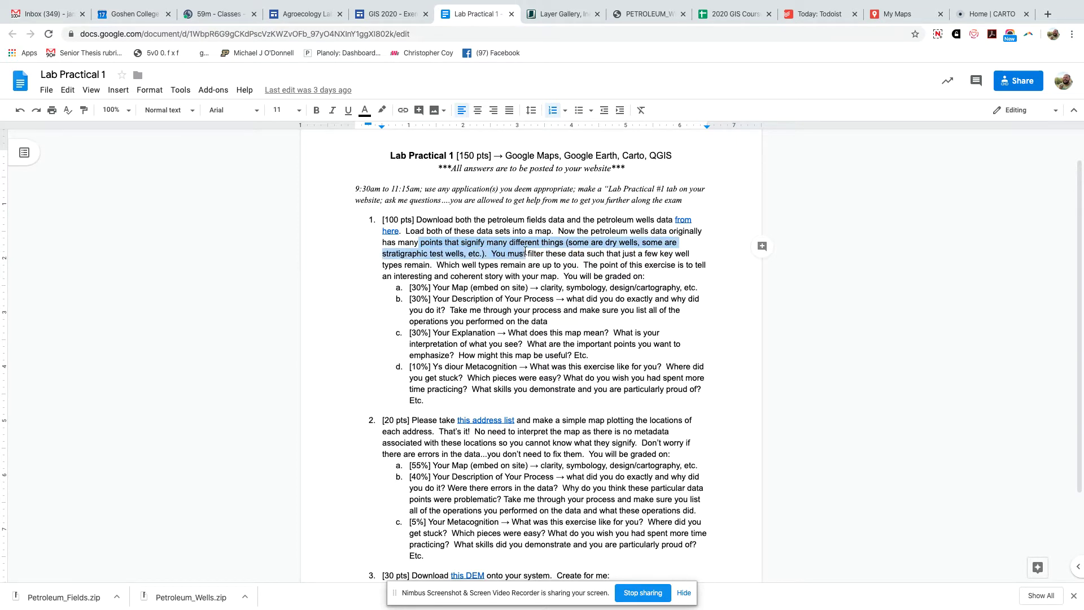
{"action": "left_click_drag", "start_coordinate": [526, 249], "coordinate": [649, 269]}
{"action": "left_click", "coordinate": [580, 276]}
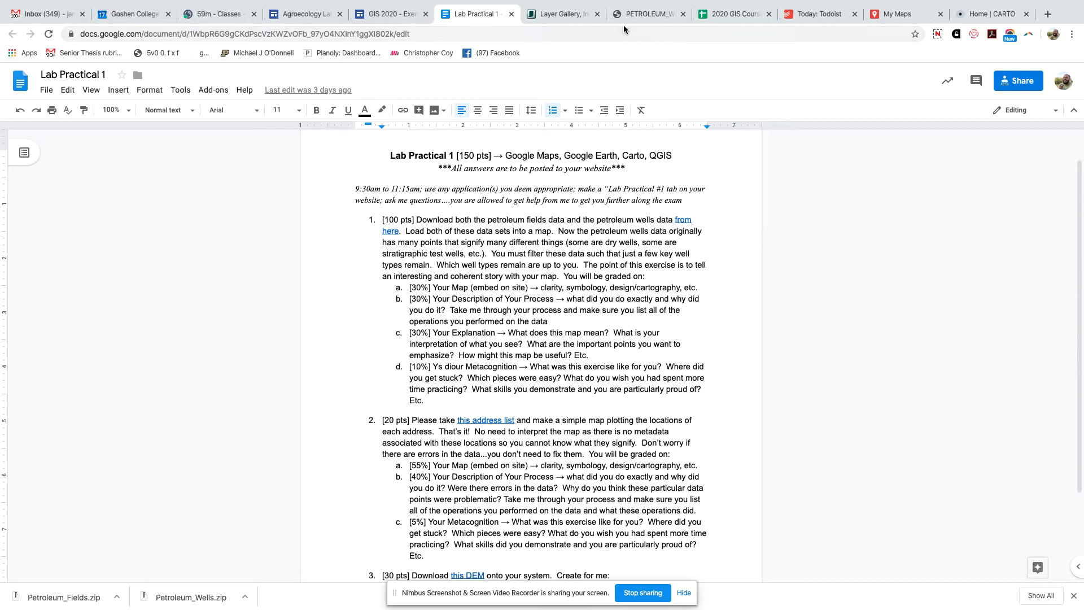
Step: Switch to CARTO, start a new map, check the file upload option and browse the existing datasets
{"action": "left_click", "coordinate": [991, 17]}
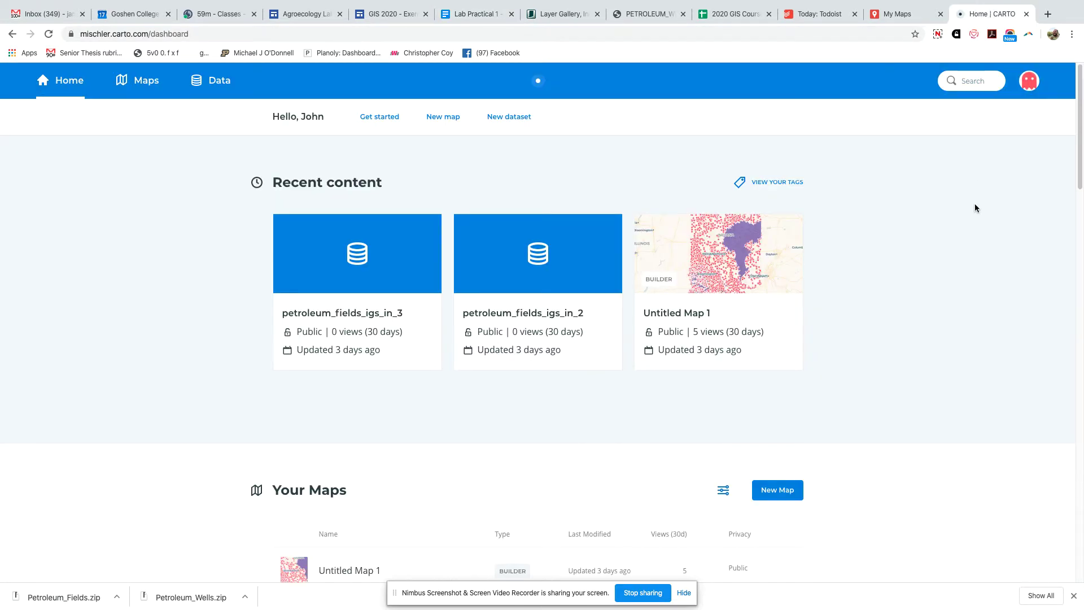
{"action": "left_click", "coordinate": [767, 496]}
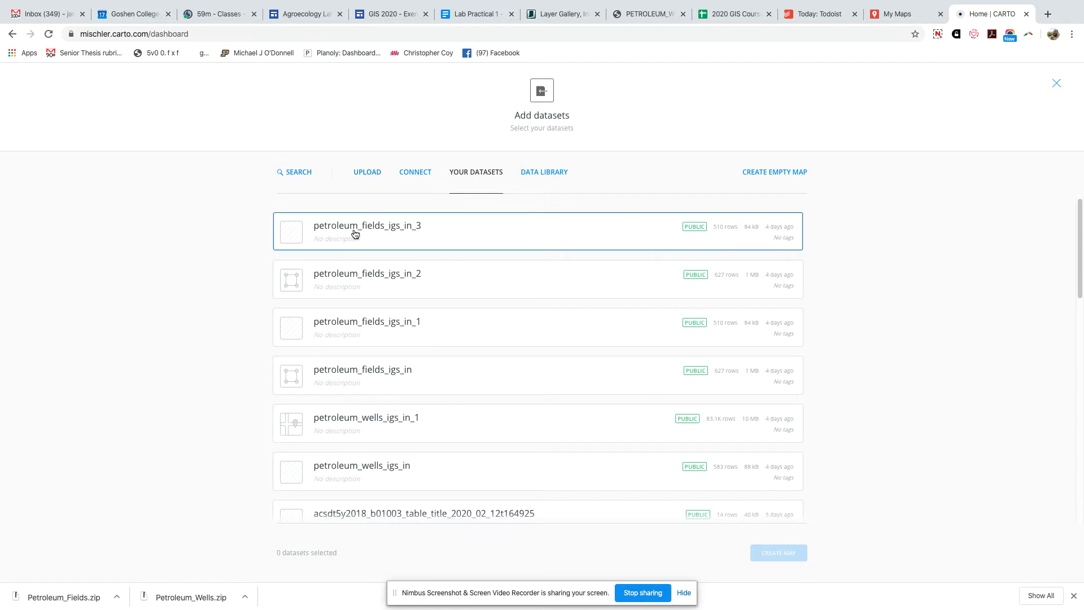
{"action": "left_click", "coordinate": [367, 172]}
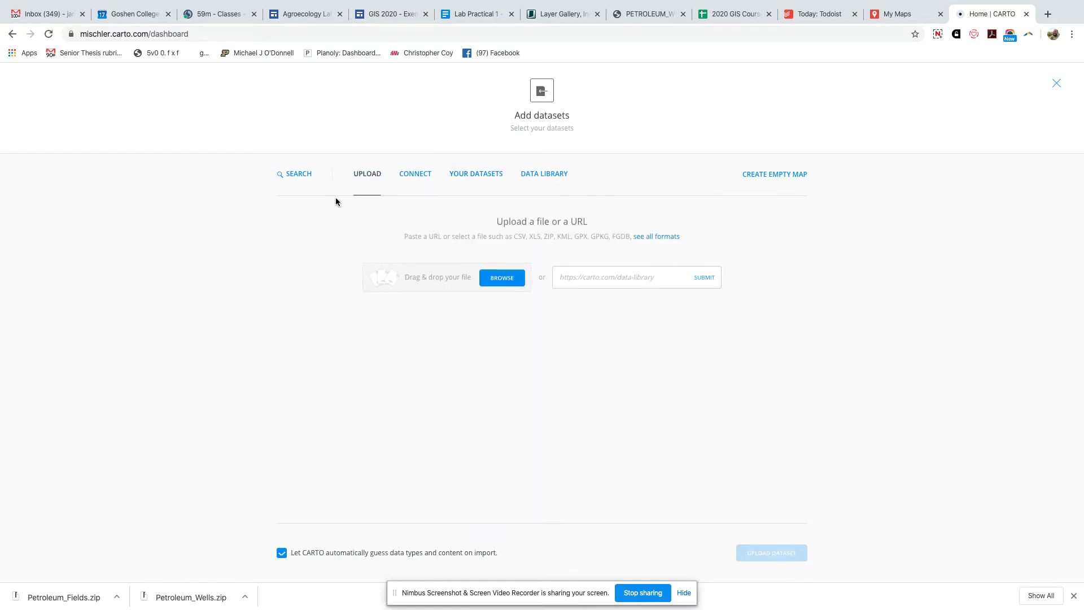
{"action": "left_click", "coordinate": [482, 178]}
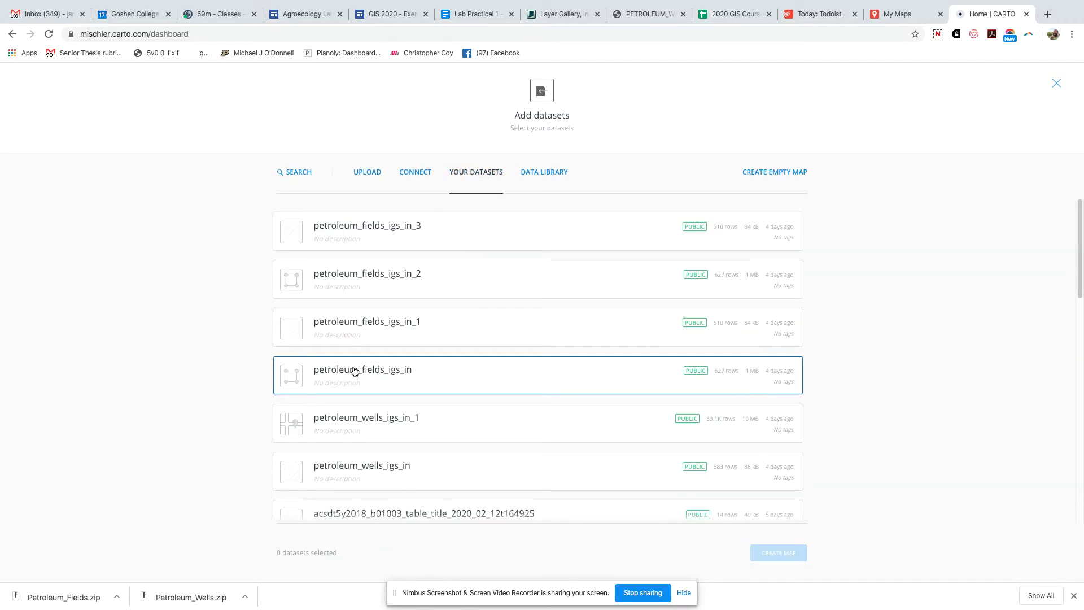
{"action": "scroll", "coordinate": [354, 371], "scroll_direction": "down", "scroll_amount": 2}
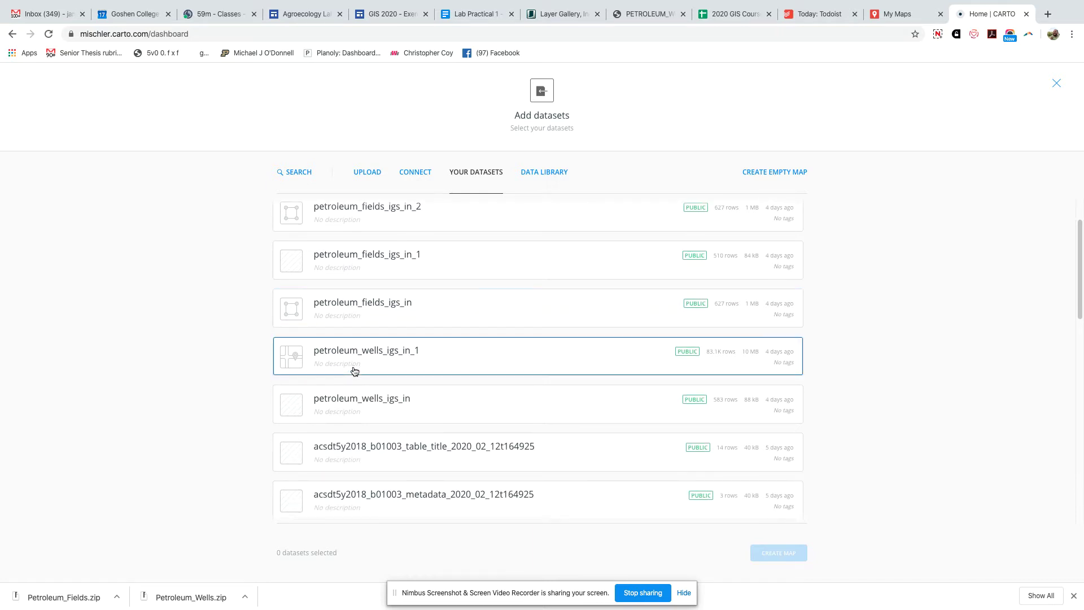
Step: Create the map from the datasets petroleum_fields_igs_in, petroleum_fields_igs_in_1, petroleum_wells_igs_in and petroleum_wells_igs_in_1
{"action": "left_click", "coordinate": [354, 306]}
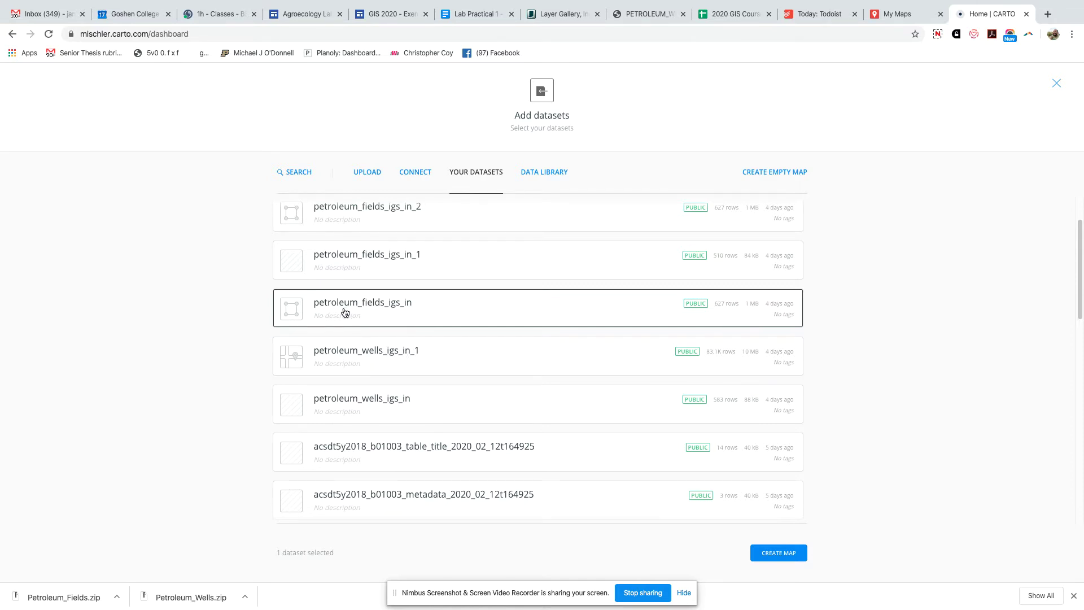
{"action": "left_click", "coordinate": [344, 351]}
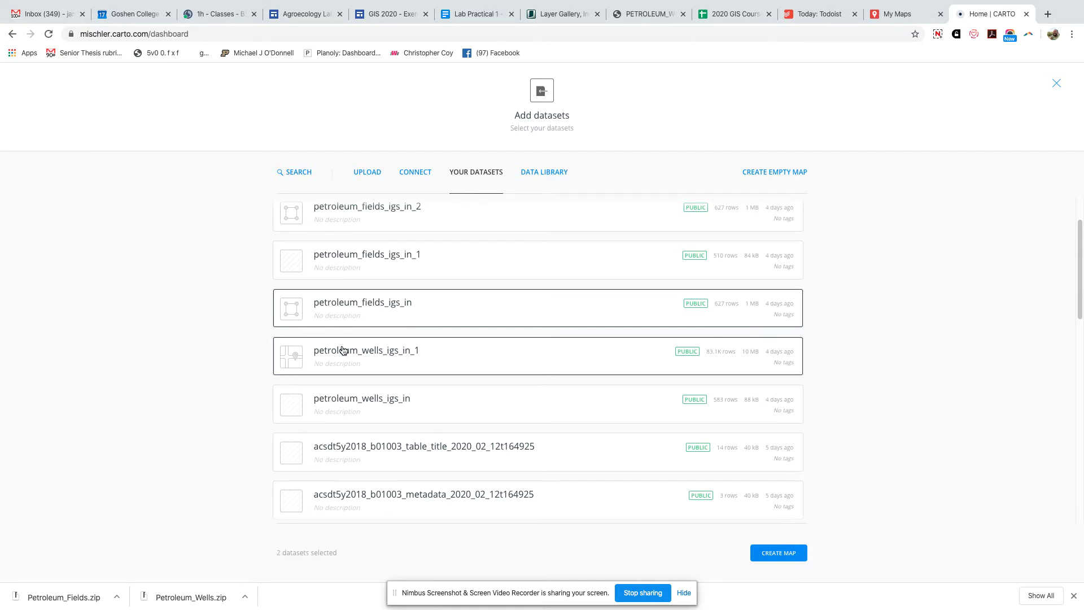
{"action": "left_click", "coordinate": [384, 361]}
{"action": "left_click", "coordinate": [382, 407]}
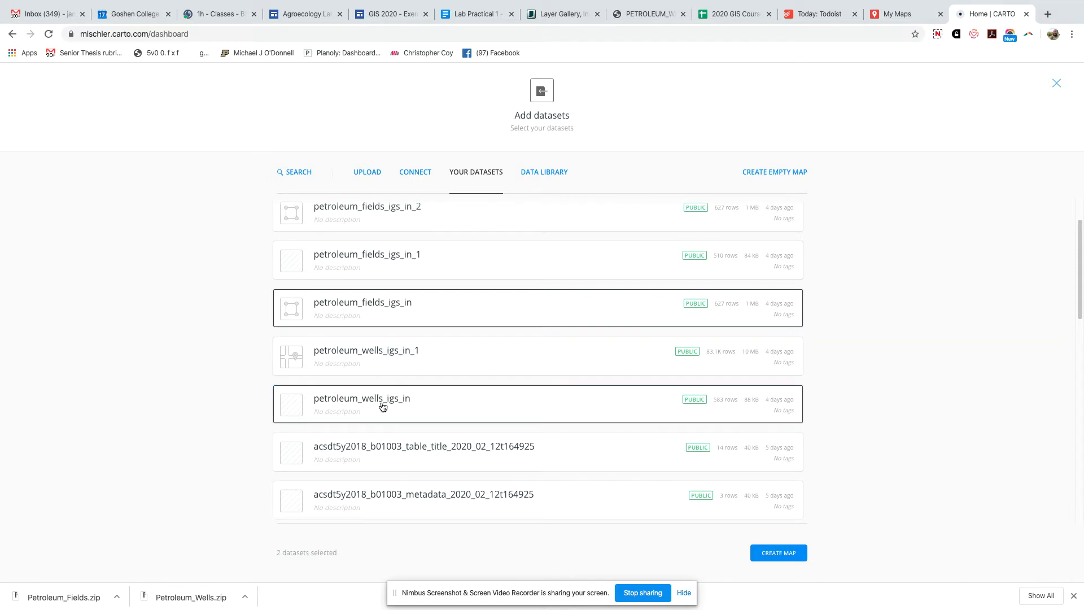
{"action": "left_click", "coordinate": [390, 355]}
{"action": "left_click", "coordinate": [417, 255]}
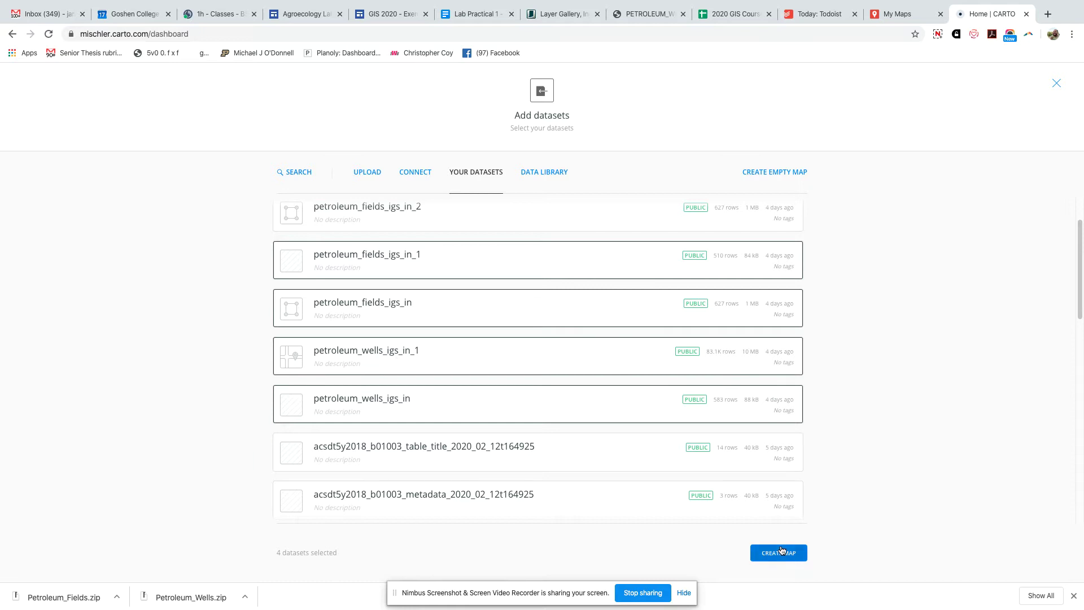
{"action": "left_click", "coordinate": [780, 552]}
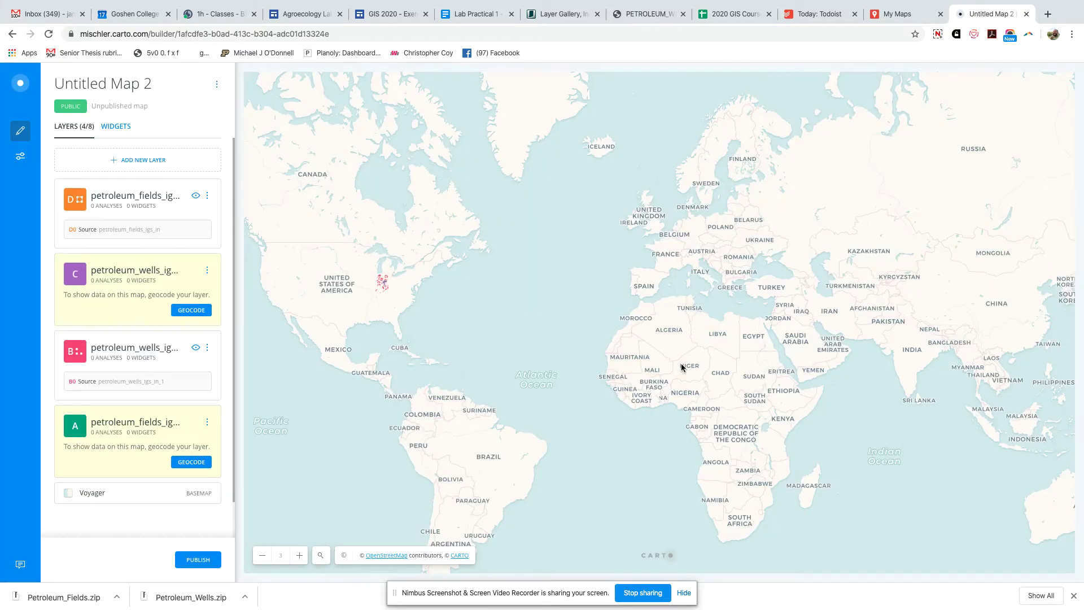
Step: Zoom the map in on Indiana to examine the plotted petroleum wells and fields
{"action": "left_click_drag", "start_coordinate": [404, 363], "coordinate": [461, 340]}
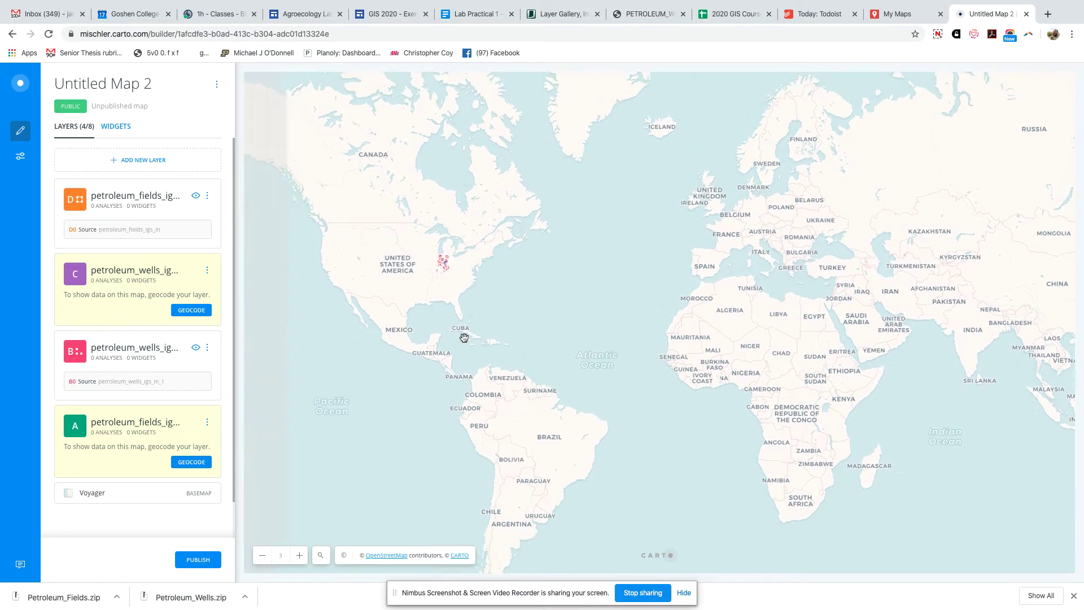
{"action": "scroll", "coordinate": [449, 282], "scroll_direction": "up", "scroll_amount": 1}
{"action": "scroll", "coordinate": [435, 306], "scroll_direction": "down", "scroll_amount": 1}
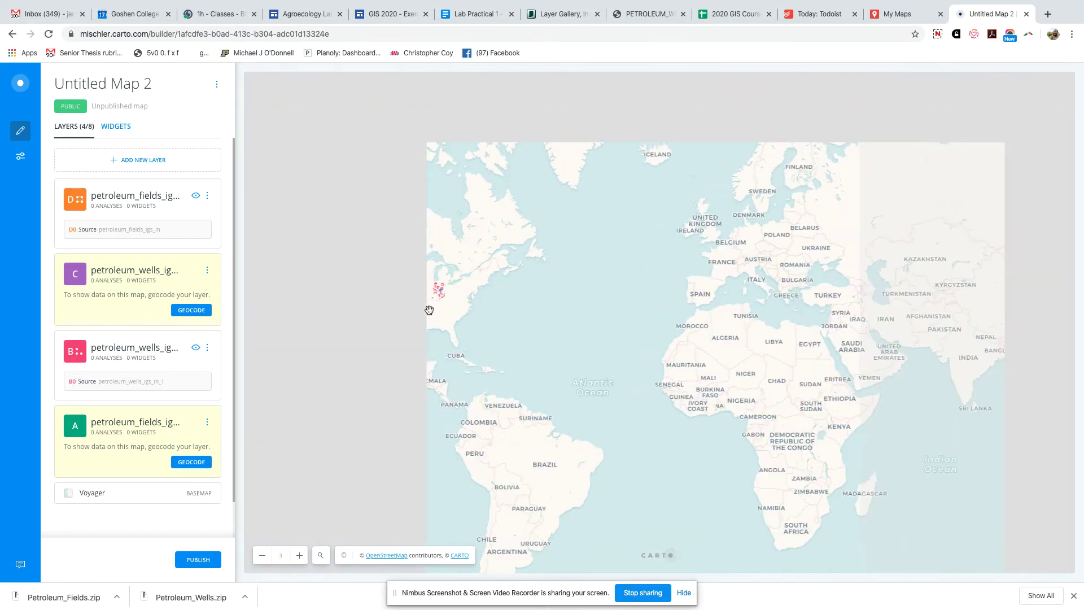
{"action": "scroll", "coordinate": [429, 310], "scroll_direction": "up", "scroll_amount": 3}
{"action": "left_click_drag", "start_coordinate": [341, 237], "coordinate": [338, 277]}
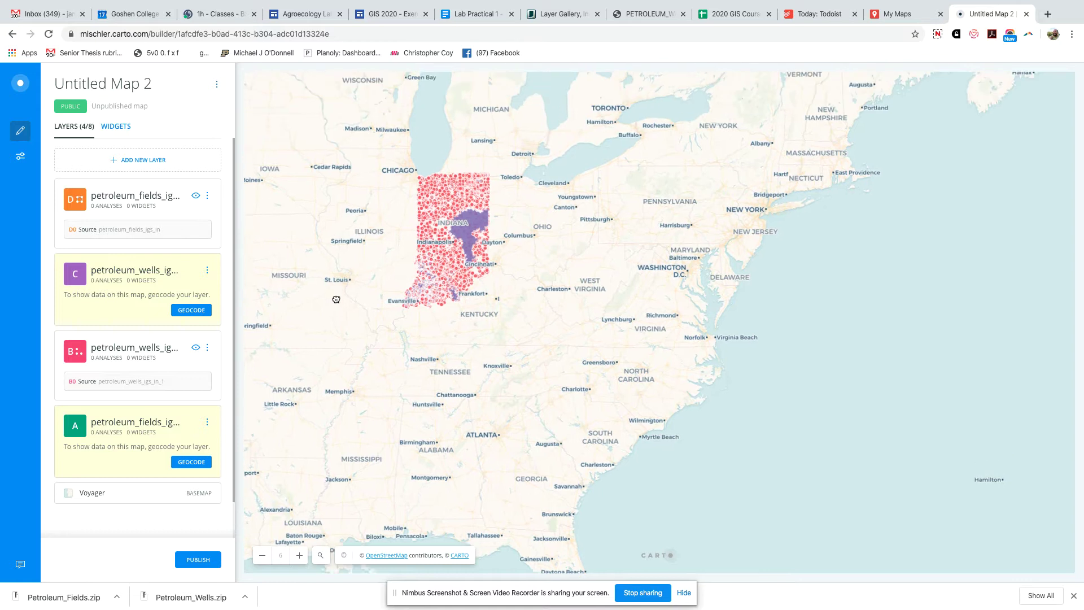
{"action": "scroll", "coordinate": [394, 282], "scroll_direction": "up", "scroll_amount": 1}
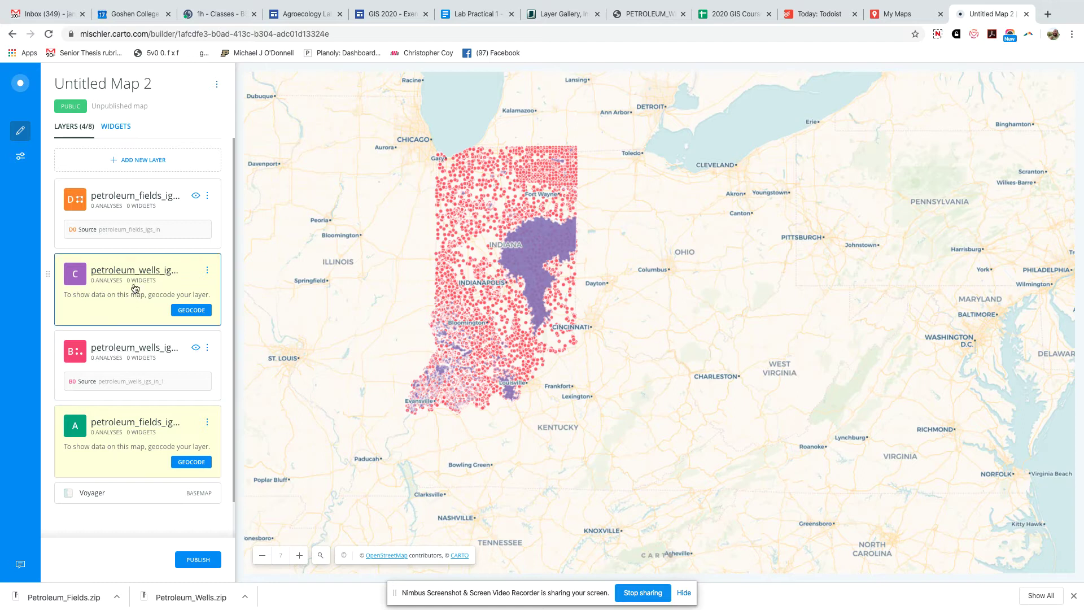
Step: Open the ungeocoded petroleum_wells_igs_in layer and examine its records in the data table
{"action": "left_click", "coordinate": [132, 274]}
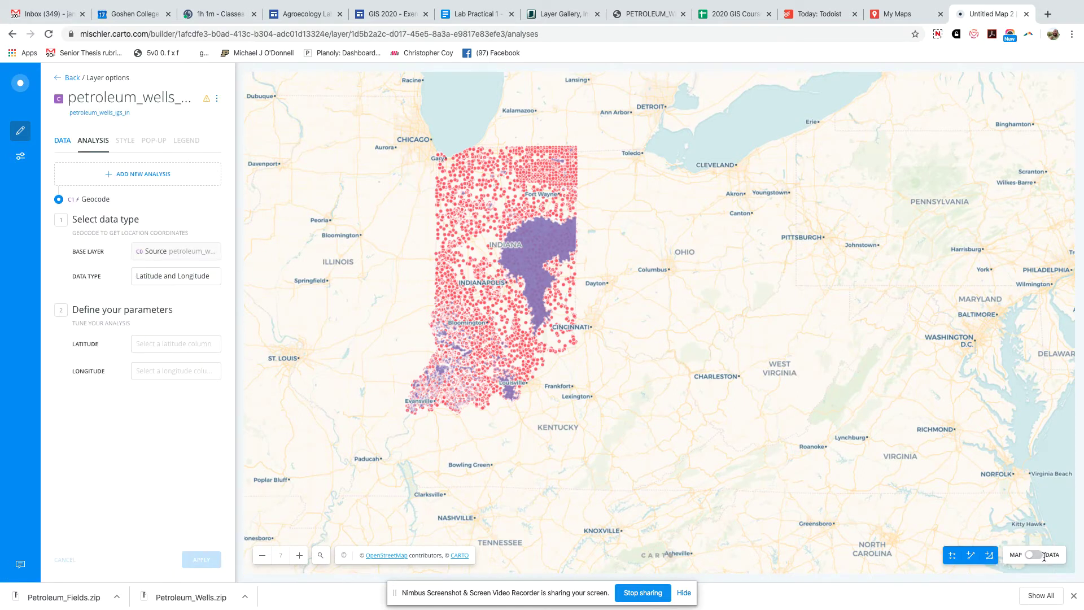
{"action": "left_click", "coordinate": [1037, 554]}
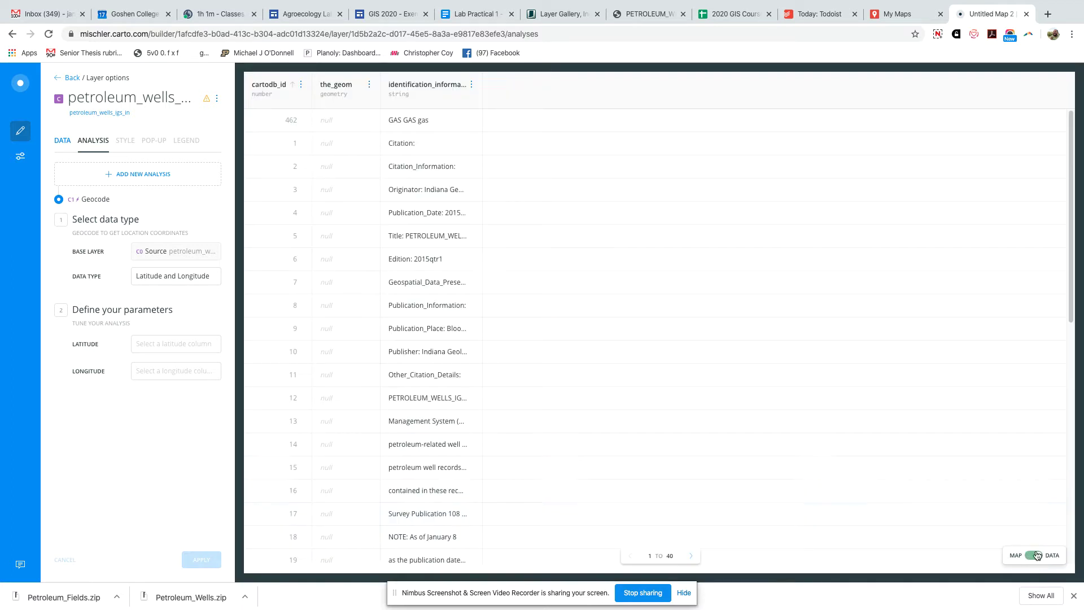
{"action": "scroll", "coordinate": [433, 319], "scroll_direction": "down", "scroll_amount": 6}
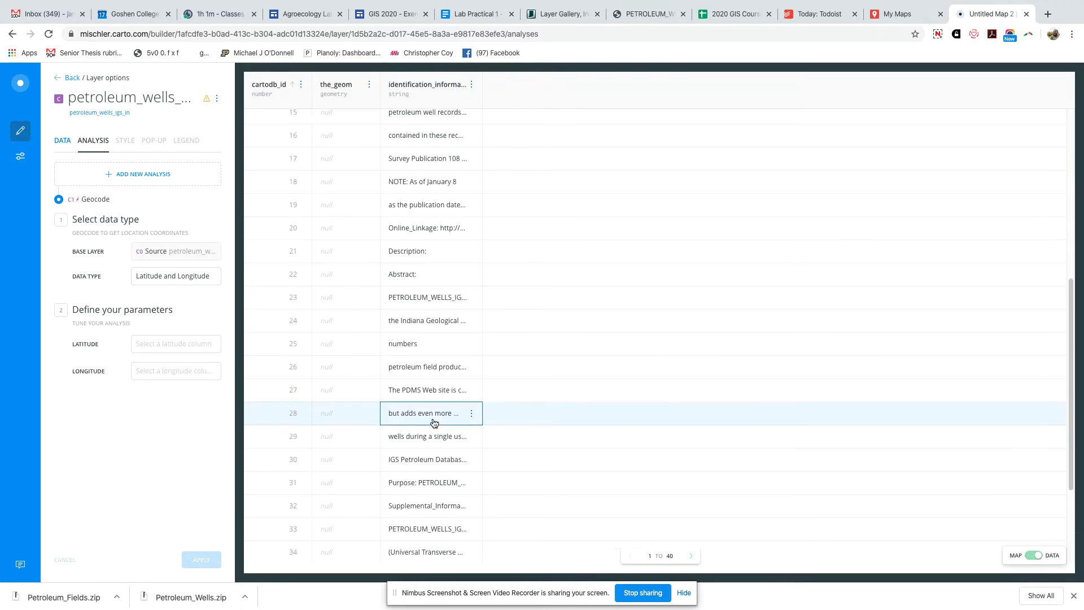
{"action": "scroll", "coordinate": [405, 268], "scroll_direction": "up", "scroll_amount": 4}
{"action": "scroll", "coordinate": [406, 268], "scroll_direction": "up", "scroll_amount": 4}
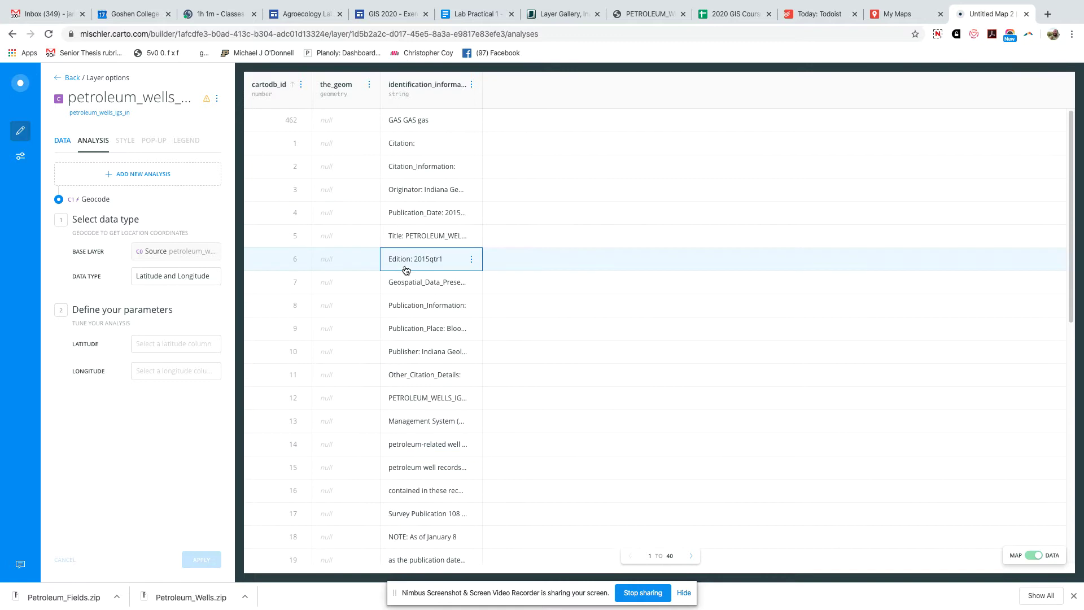
Step: Review the metadata rows of the ungeocoded petroleum_wells_igs_in layer and delete that layer from the map
{"action": "scroll", "coordinate": [404, 271], "scroll_direction": "down", "scroll_amount": 8}
{"action": "scroll", "coordinate": [406, 273], "scroll_direction": "up", "scroll_amount": 8}
{"action": "scroll", "coordinate": [405, 273], "scroll_direction": "down", "scroll_amount": 5}
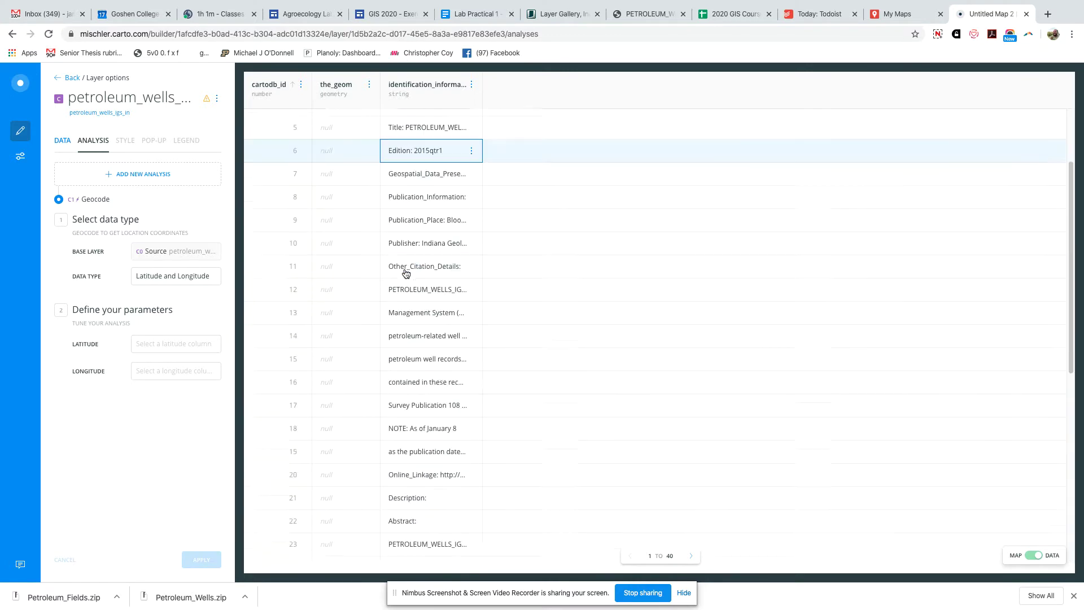
{"action": "scroll", "coordinate": [395, 265], "scroll_direction": "up", "scroll_amount": 5}
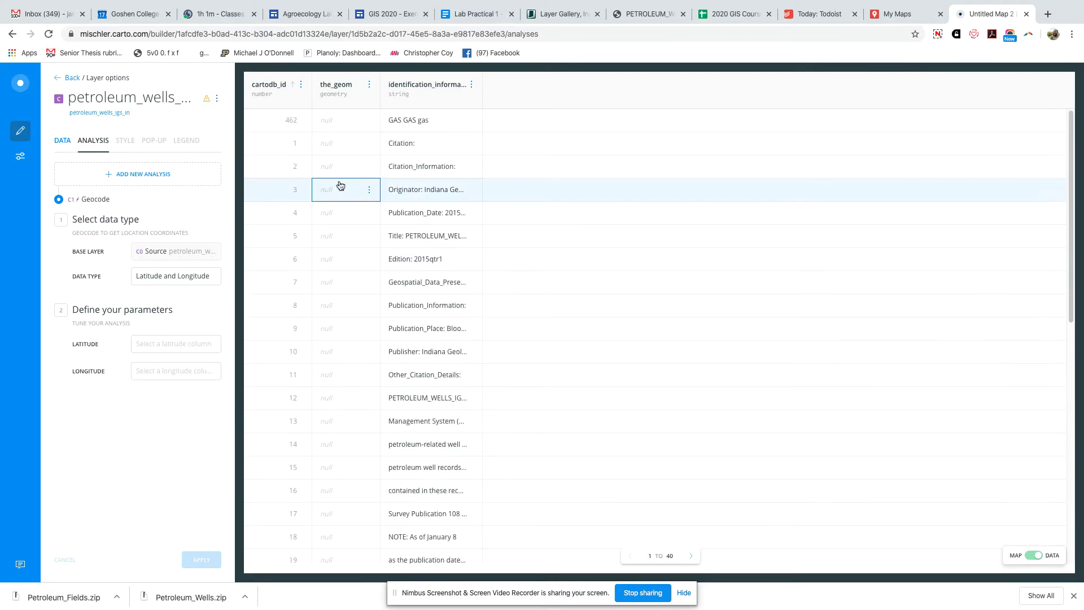
{"action": "left_click", "coordinate": [58, 78]}
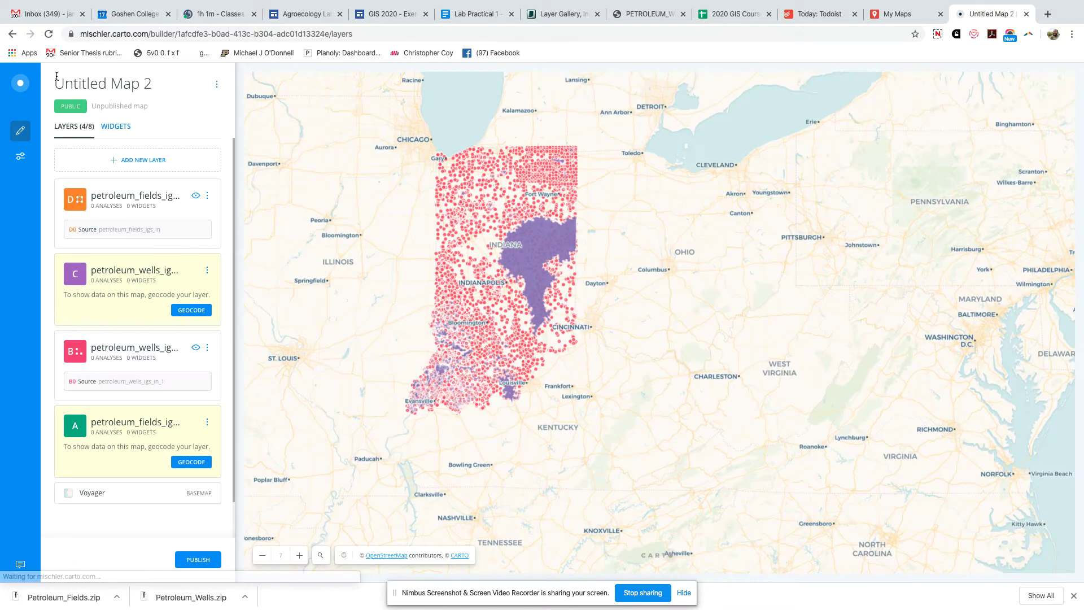
{"action": "left_click", "coordinate": [207, 270]}
{"action": "left_click", "coordinate": [106, 314]}
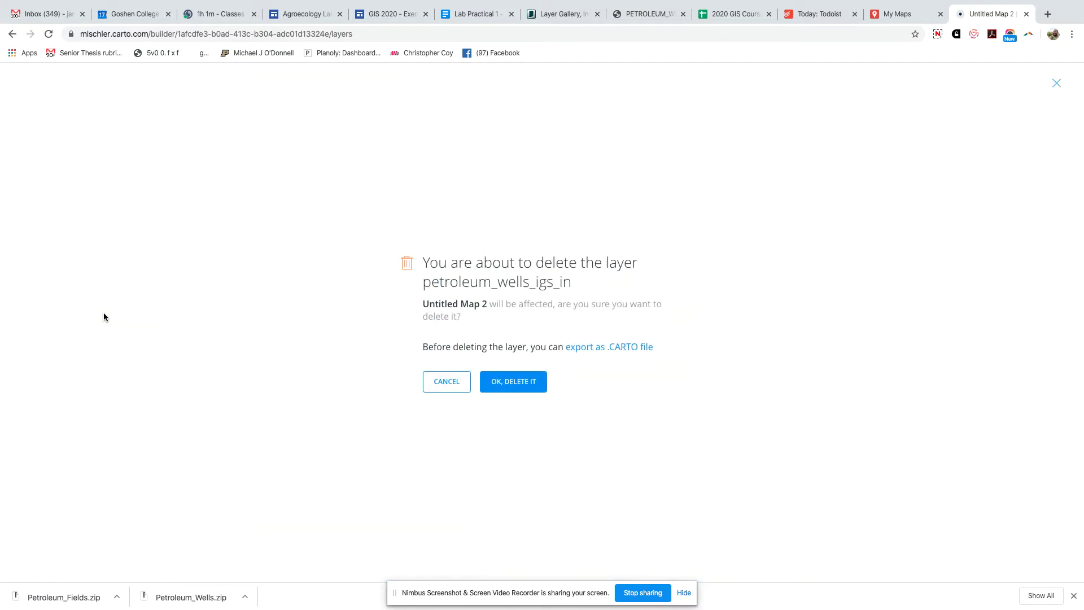
{"action": "left_click", "coordinate": [521, 386]}
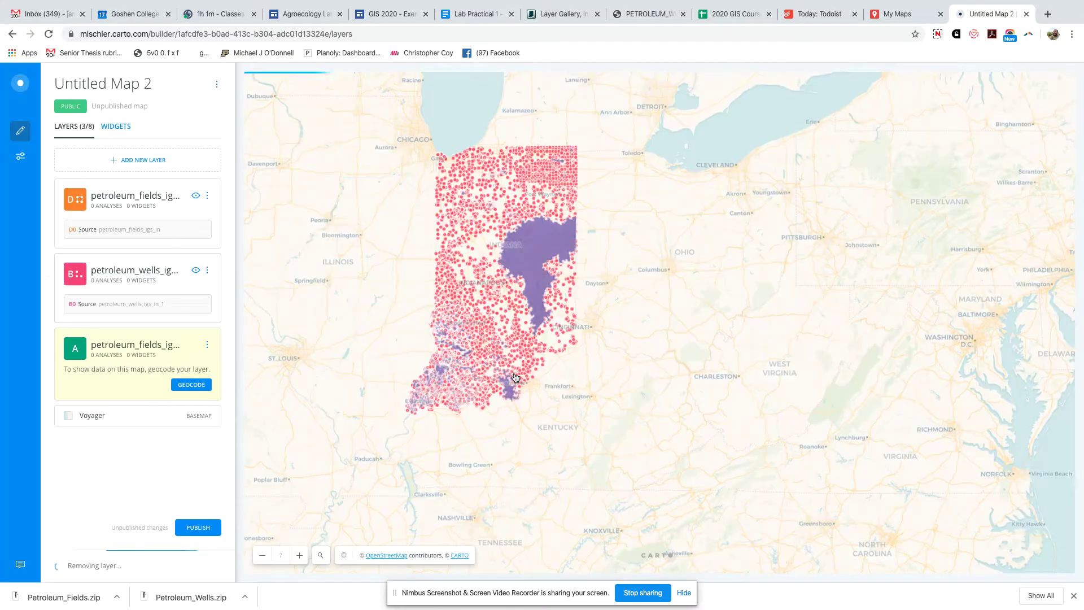
Step: Open the petroleum_wells_igs_in_1 layer's data table and examine the well types in the symbol column
{"action": "left_click", "coordinate": [129, 200]}
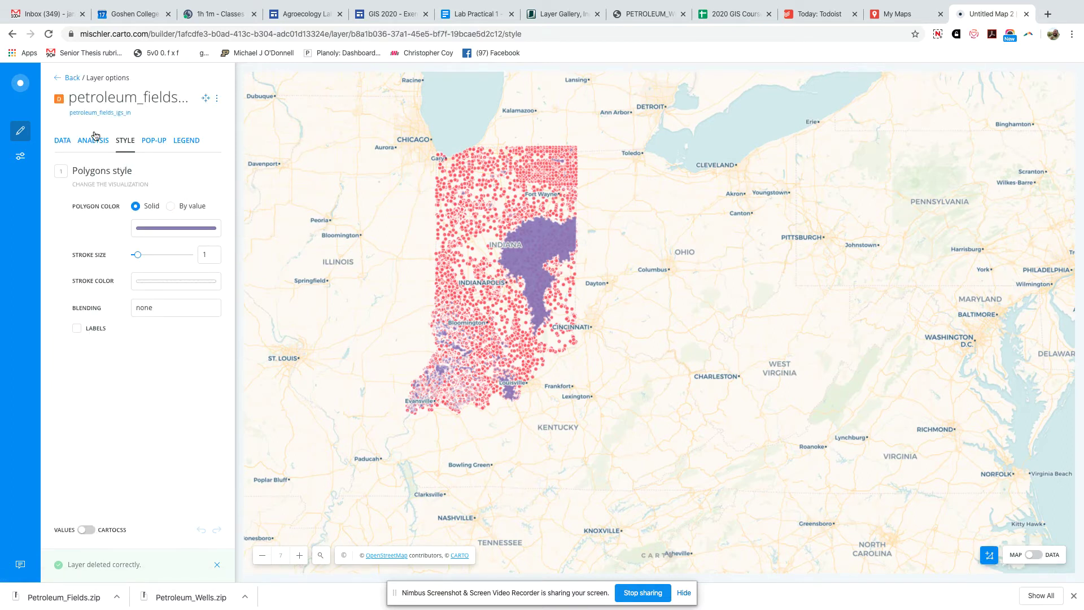
{"action": "left_click", "coordinate": [69, 79]}
{"action": "left_click", "coordinate": [158, 270]}
{"action": "left_click", "coordinate": [62, 141]}
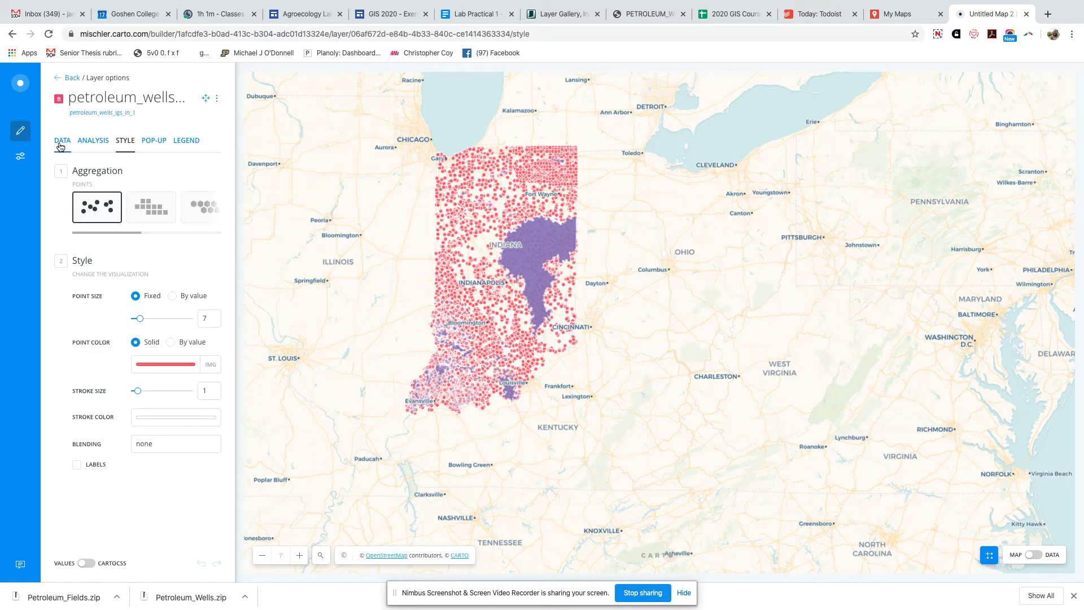
{"action": "left_click", "coordinate": [1035, 555]}
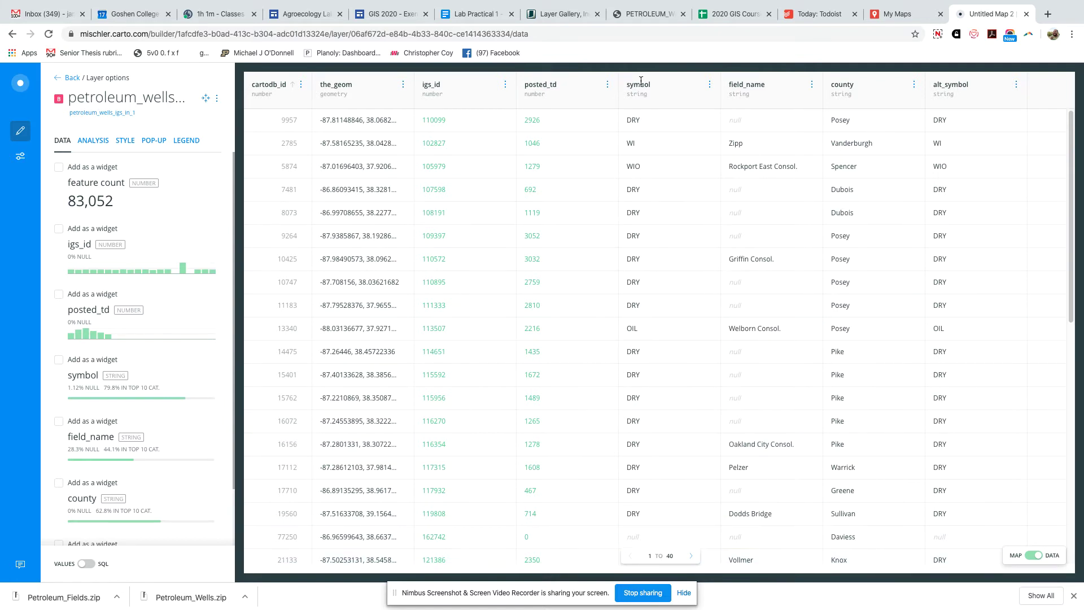
{"action": "scroll", "coordinate": [643, 194], "scroll_direction": "down", "scroll_amount": 1}
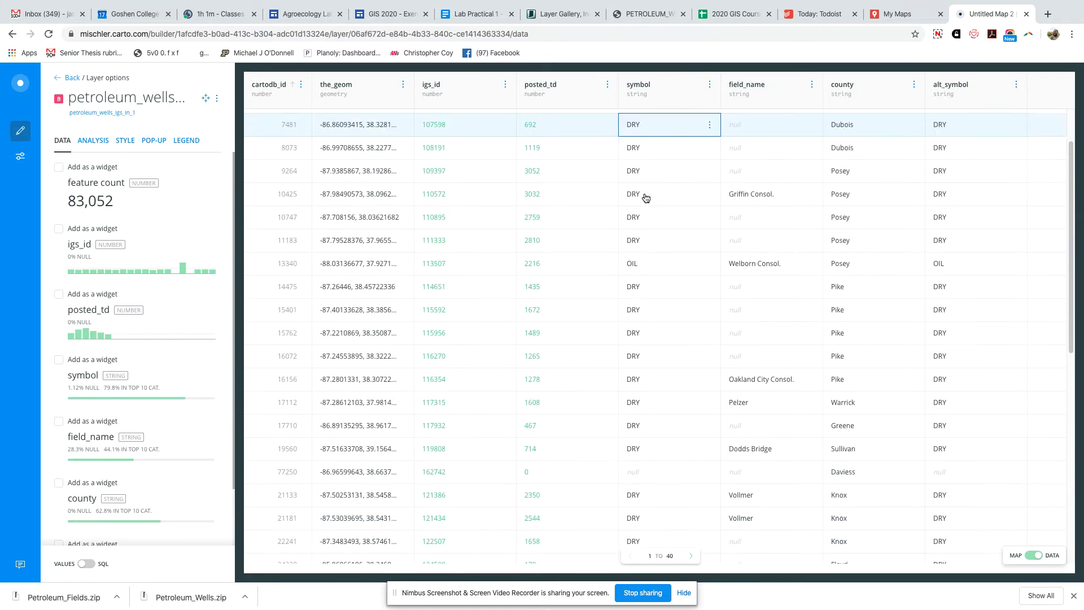
{"action": "scroll", "coordinate": [640, 276], "scroll_direction": "down", "scroll_amount": 10}
{"action": "scroll", "coordinate": [641, 276], "scroll_direction": "down", "scroll_amount": 2}
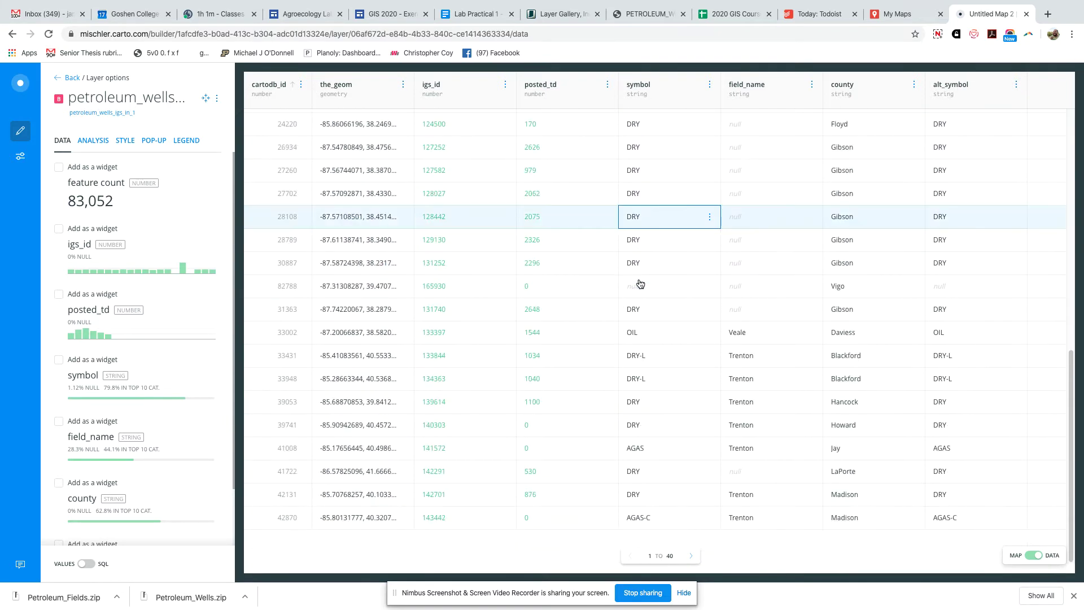
{"action": "scroll", "coordinate": [640, 282], "scroll_direction": "up", "scroll_amount": 10}
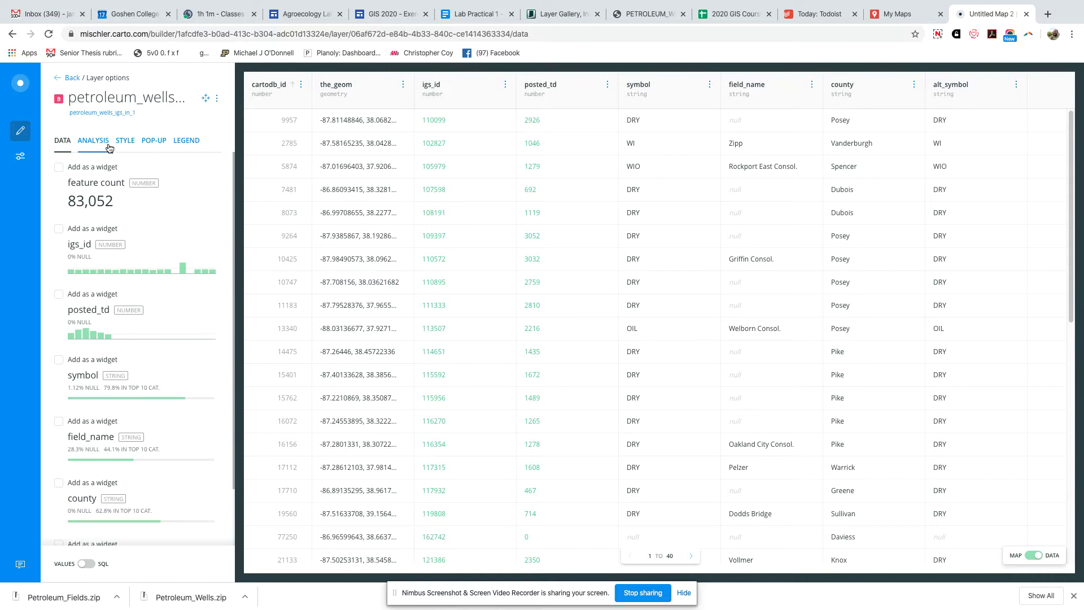
Step: Delete the ungeocoded petroleum_fields_igs_in_1 layer from the map
{"action": "left_click", "coordinate": [60, 80]}
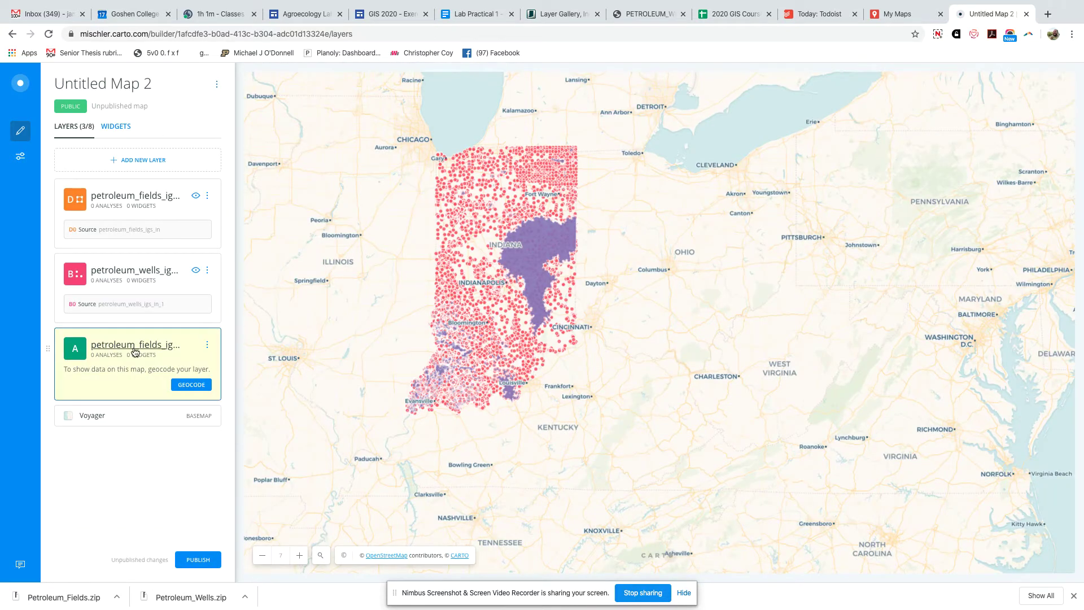
{"action": "left_click", "coordinate": [207, 344]}
{"action": "left_click", "coordinate": [100, 391]}
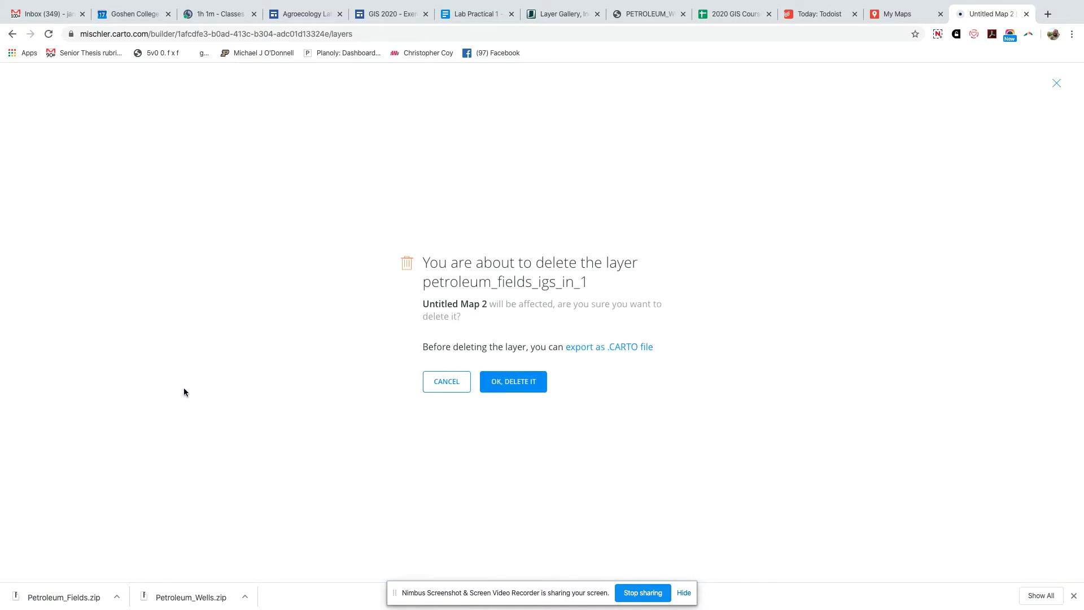
{"action": "left_click", "coordinate": [522, 383]}
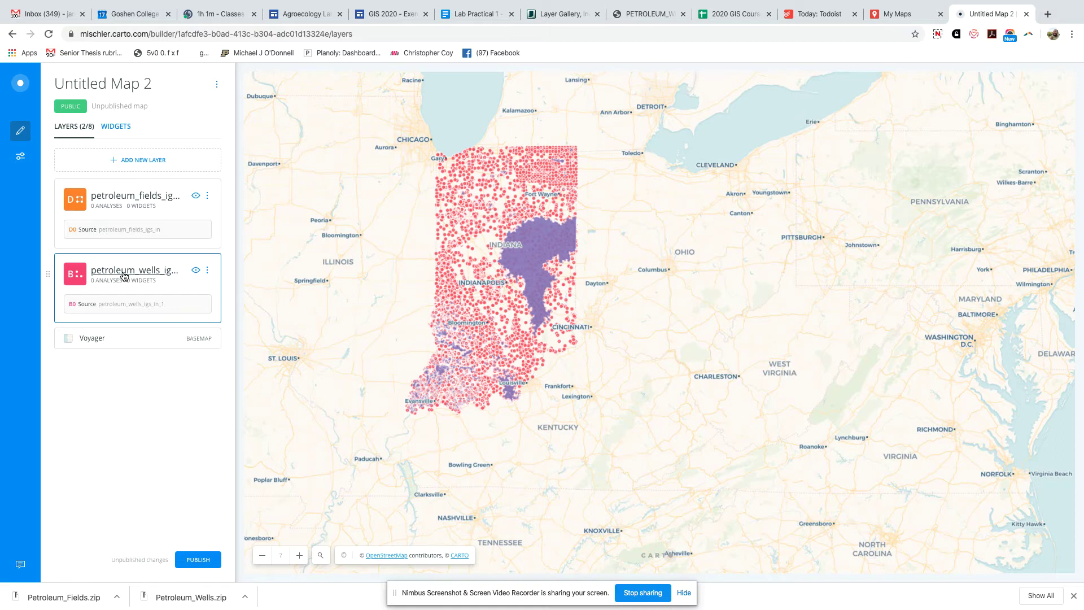
Step: Add a Filter by Column Value analysis to the petroleum_wells_igs_in_1 layer
{"action": "left_click", "coordinate": [125, 273]}
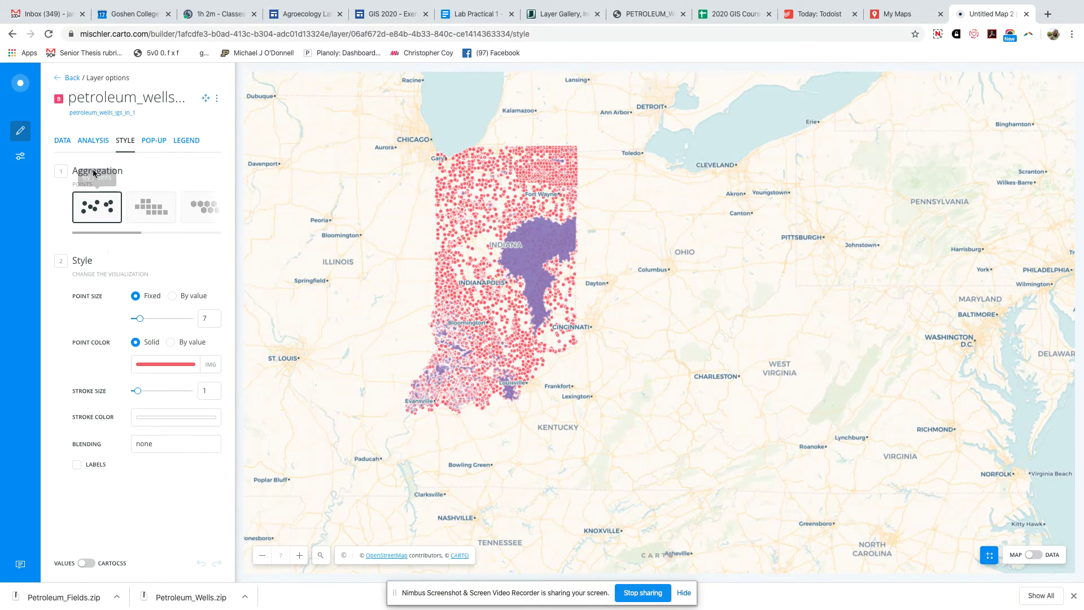
{"action": "left_click", "coordinate": [95, 144]}
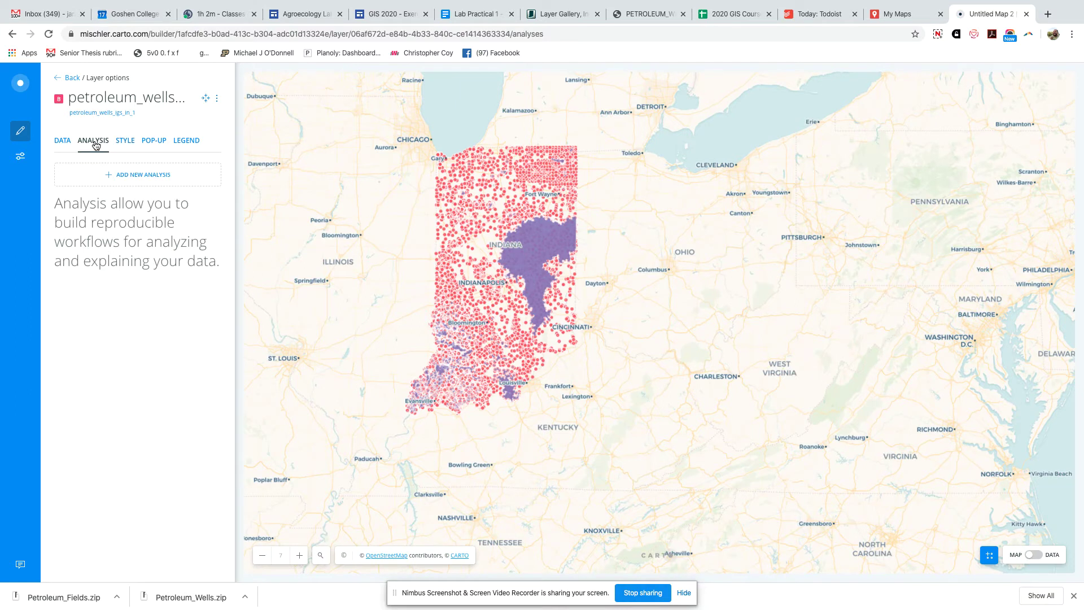
{"action": "left_click", "coordinate": [135, 174]}
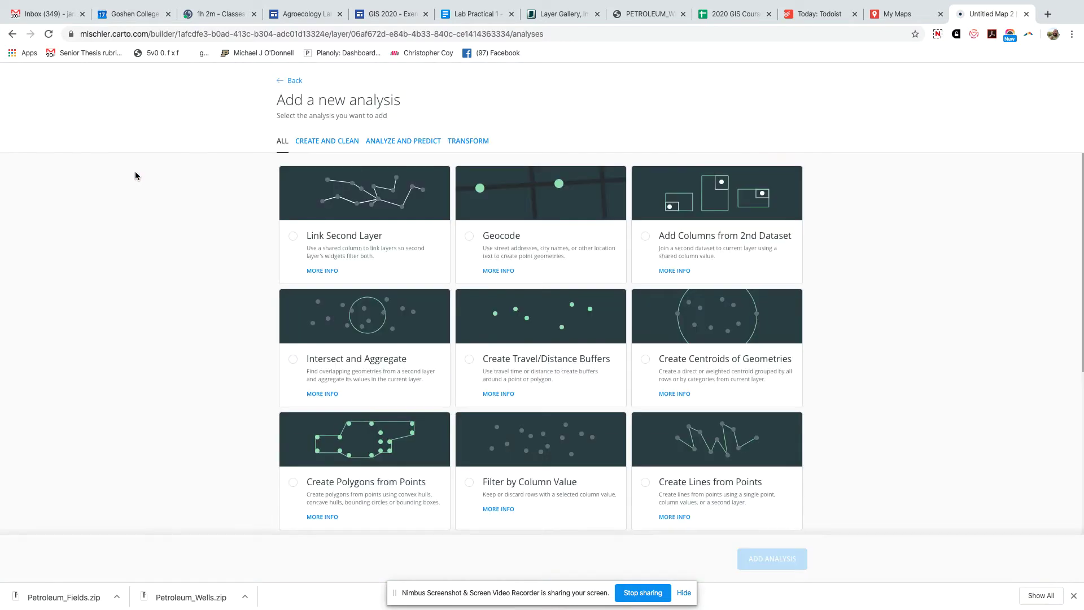
{"action": "scroll", "coordinate": [847, 289], "scroll_direction": "down", "scroll_amount": 2}
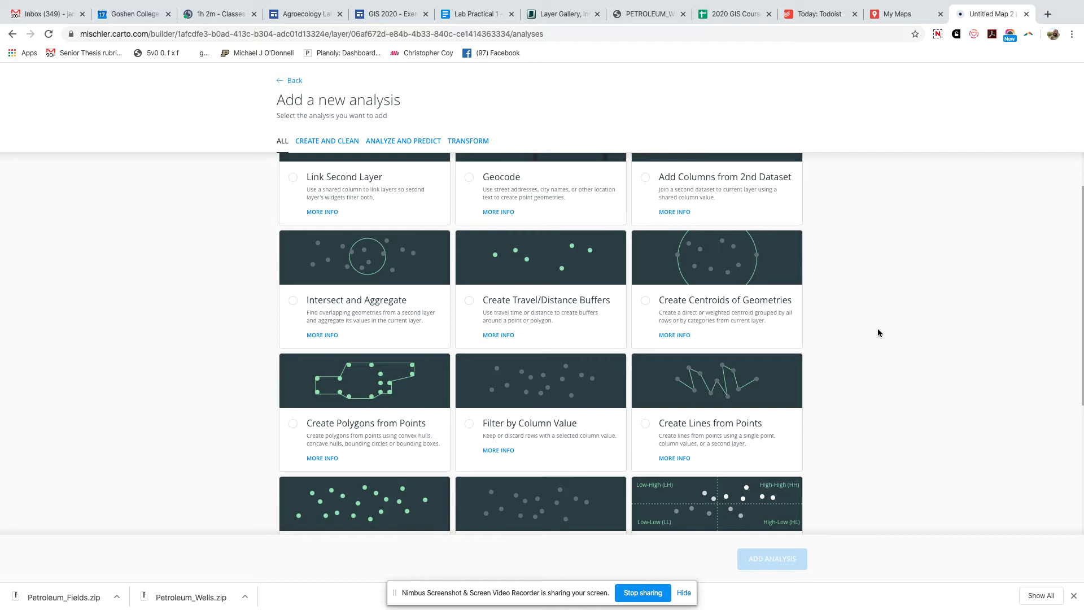
{"action": "scroll", "coordinate": [878, 332], "scroll_direction": "down", "scroll_amount": 3}
{"action": "left_click", "coordinate": [520, 301]}
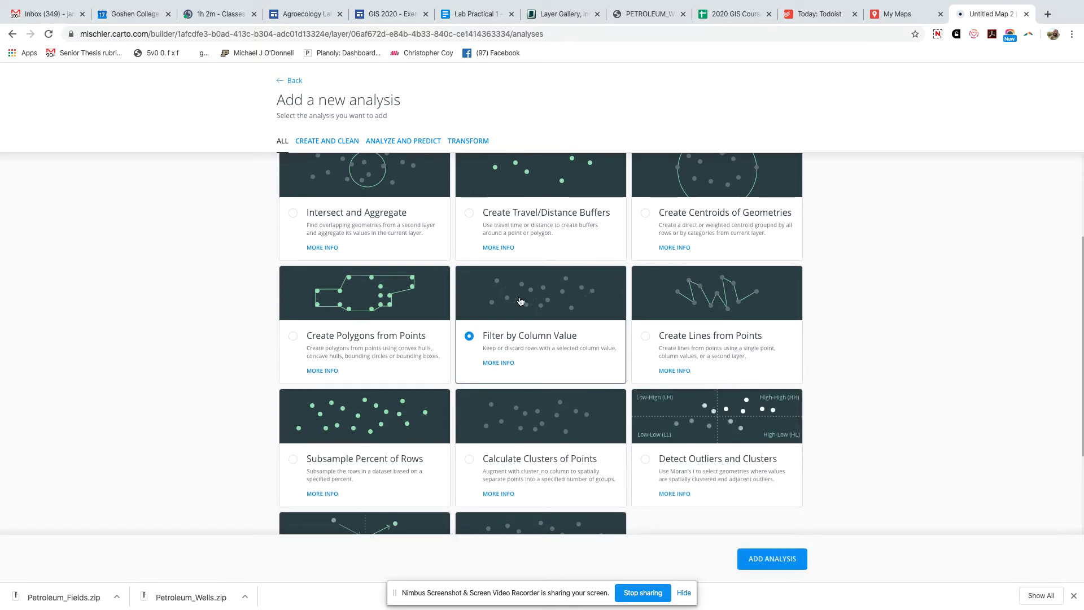
{"action": "left_click", "coordinate": [772, 559]}
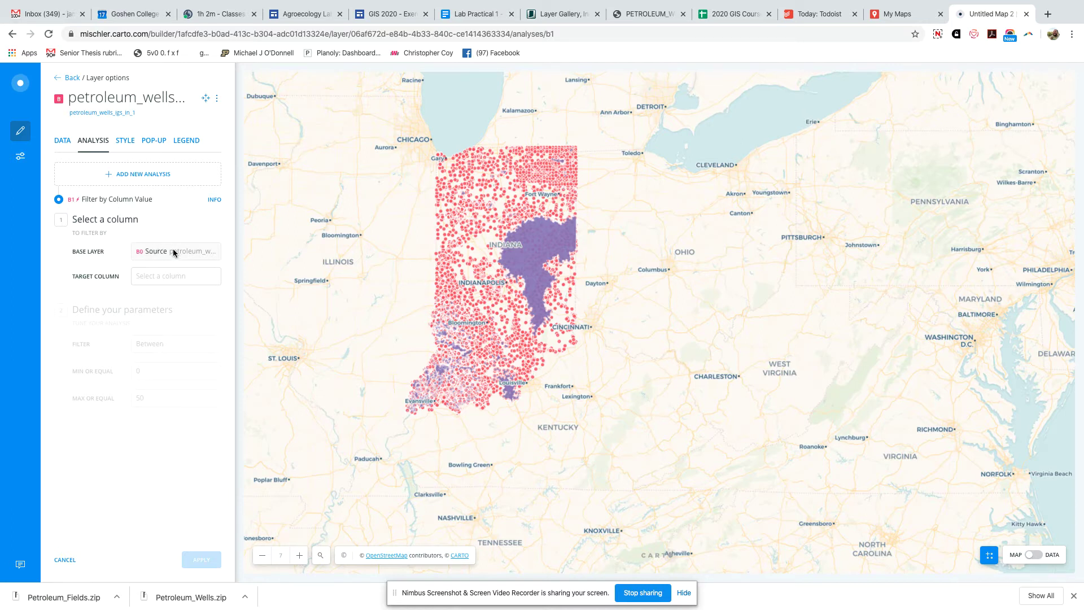
Step: Set the filter's target column to symbol and look through the values available for filtering
{"action": "left_click", "coordinate": [136, 277]}
{"action": "left_click", "coordinate": [143, 278]}
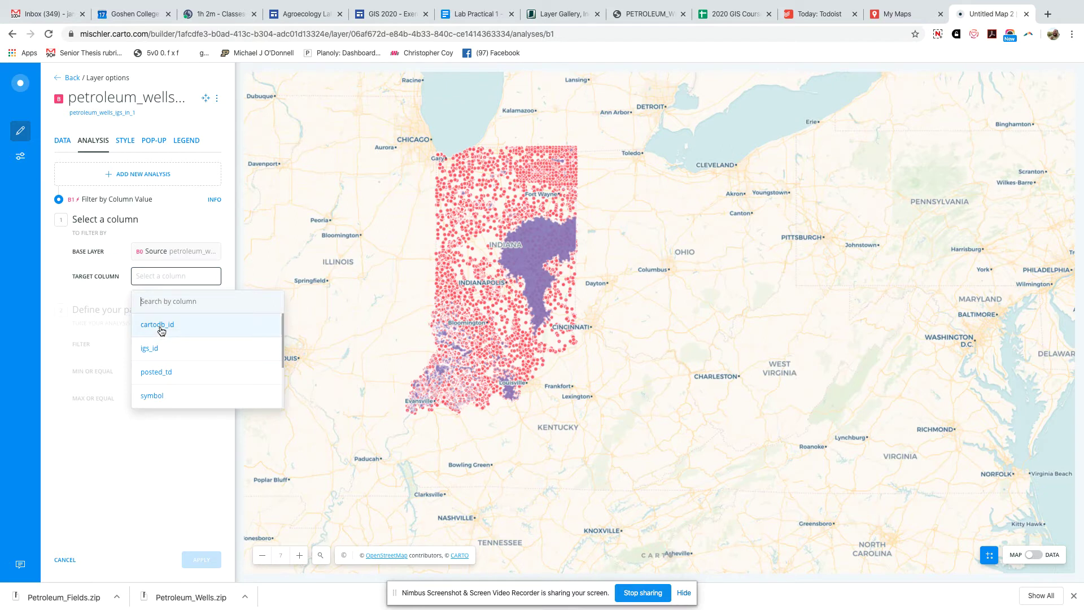
{"action": "left_click", "coordinate": [156, 395]}
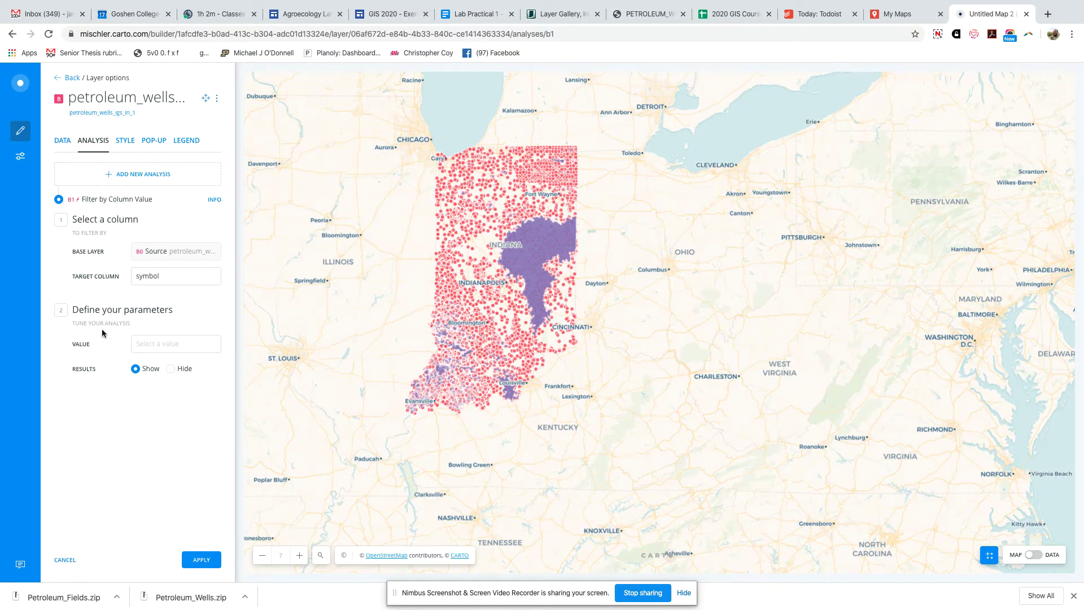
{"action": "left_click", "coordinate": [165, 345]}
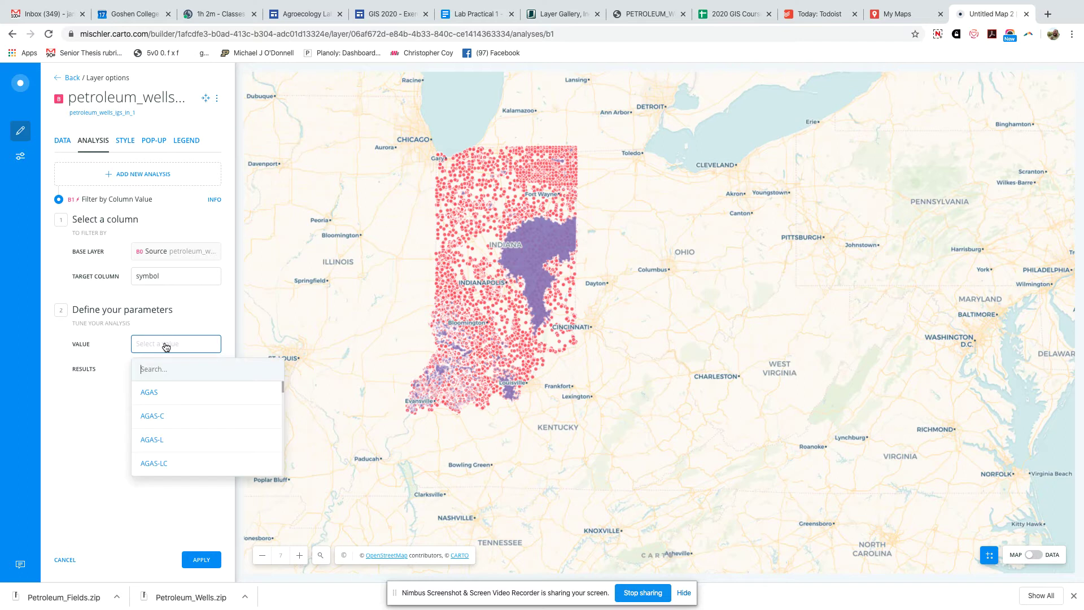
{"action": "left_click_drag", "start_coordinate": [281, 387], "coordinate": [289, 453]}
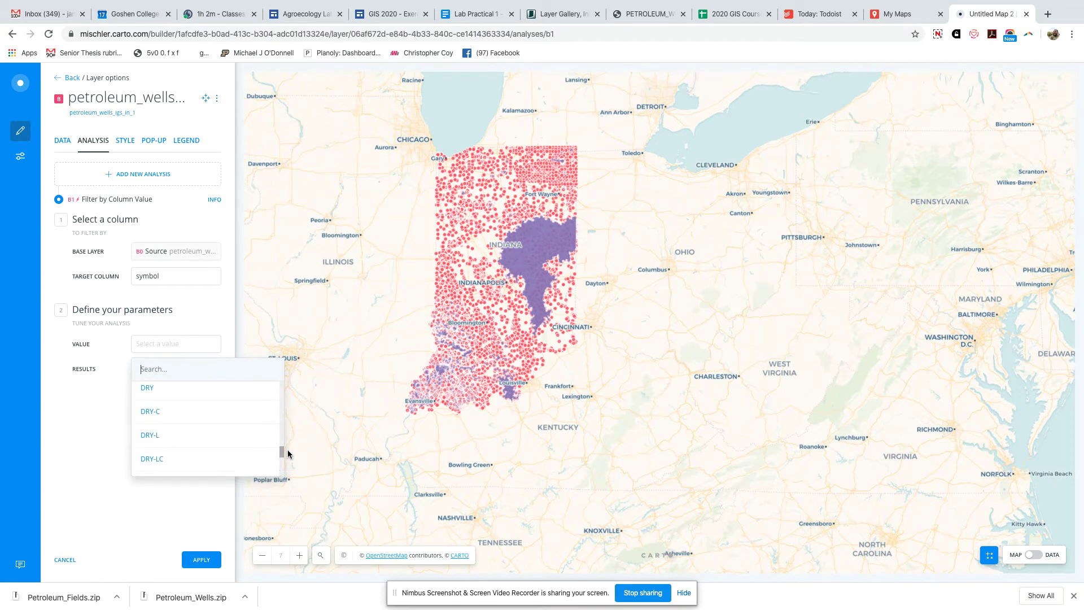
{"action": "left_click", "coordinate": [289, 453]}
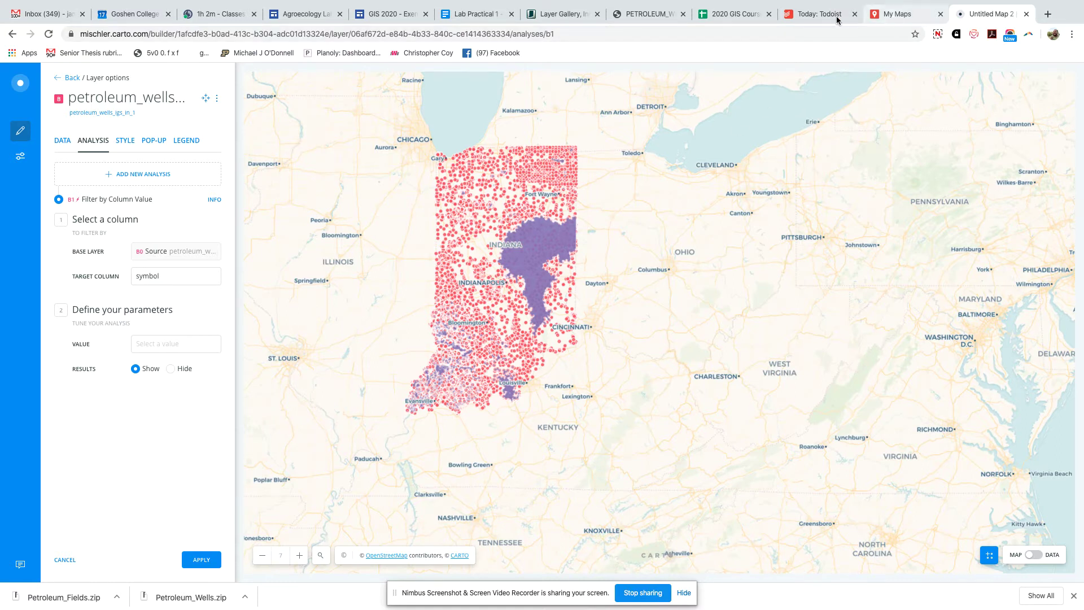
Step: Switch to the Petroleum_Wells metadata page and examine the well symbol codes, especially those for temporarily abandoned wells
{"action": "left_click", "coordinate": [555, 15]}
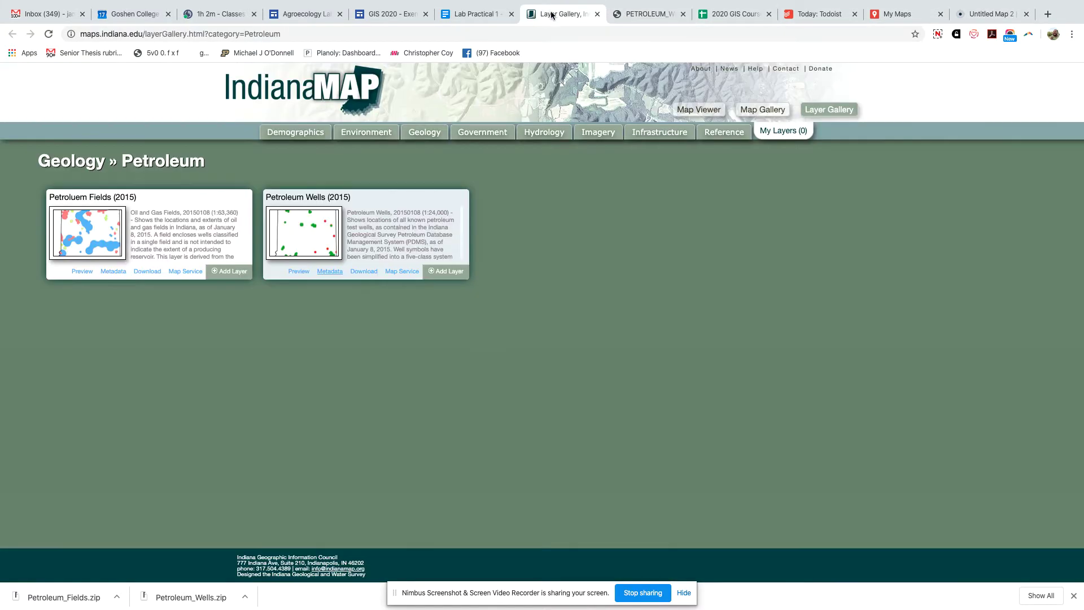
{"action": "left_click", "coordinate": [634, 18]}
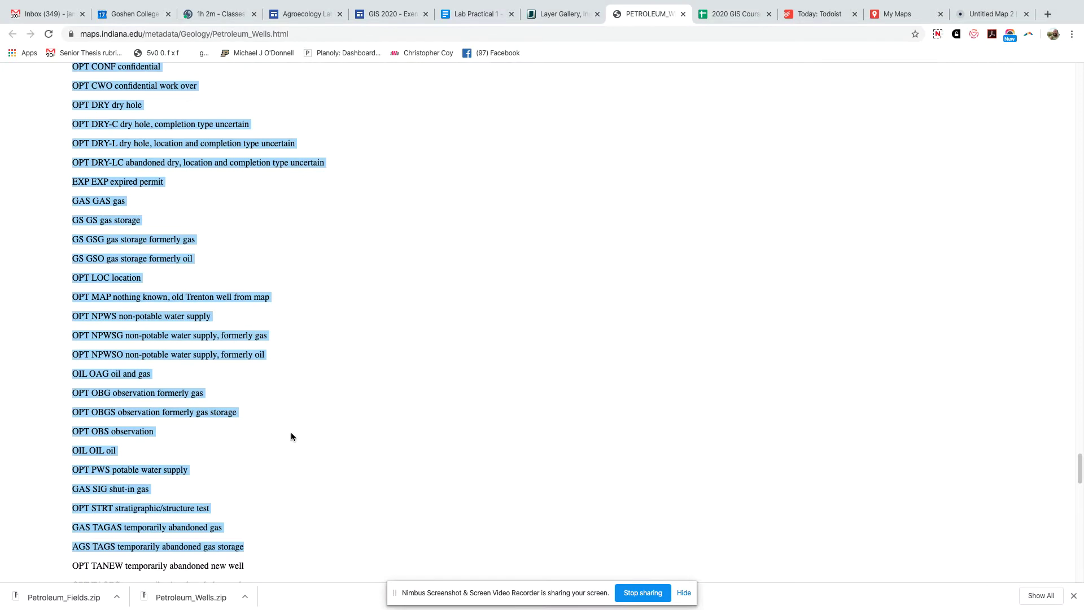
{"action": "scroll", "coordinate": [215, 501], "scroll_direction": "down", "scroll_amount": 1}
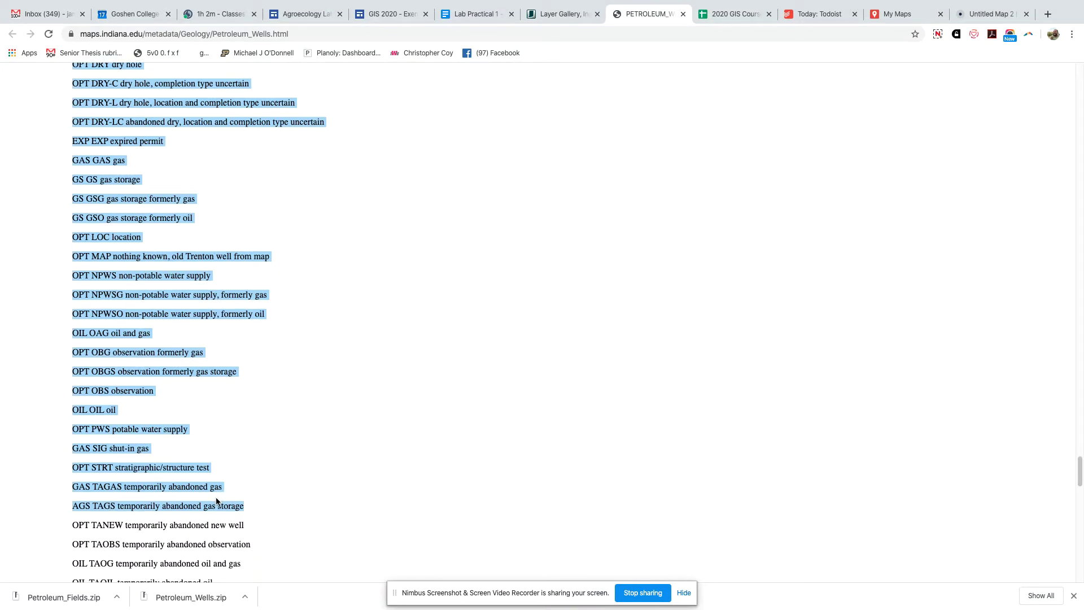
{"action": "scroll", "coordinate": [176, 490], "scroll_direction": "down", "scroll_amount": 1}
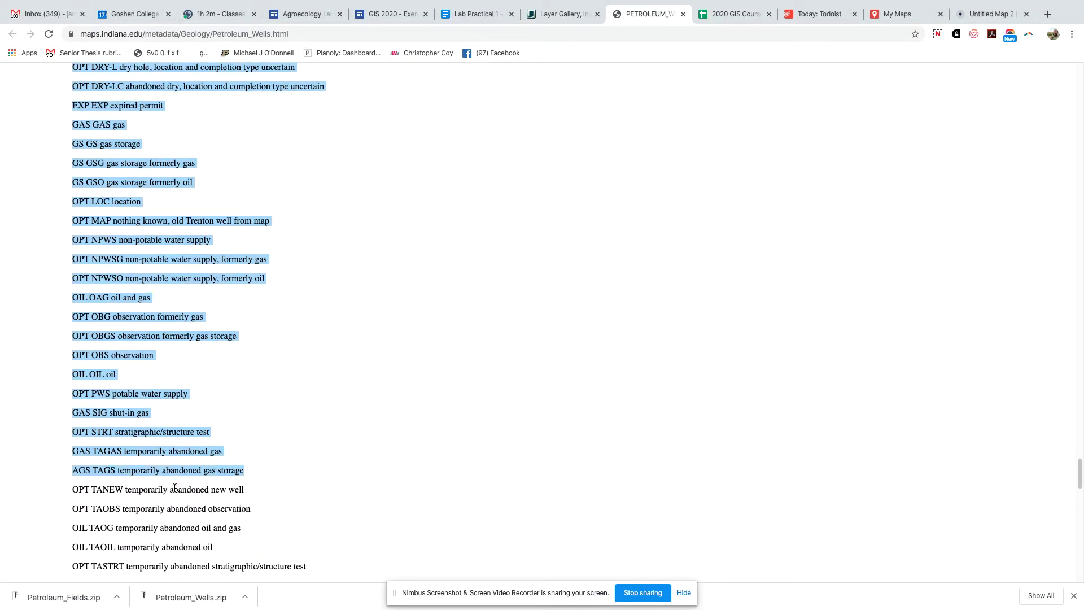
{"action": "scroll", "coordinate": [167, 486], "scroll_direction": "down", "scroll_amount": 1}
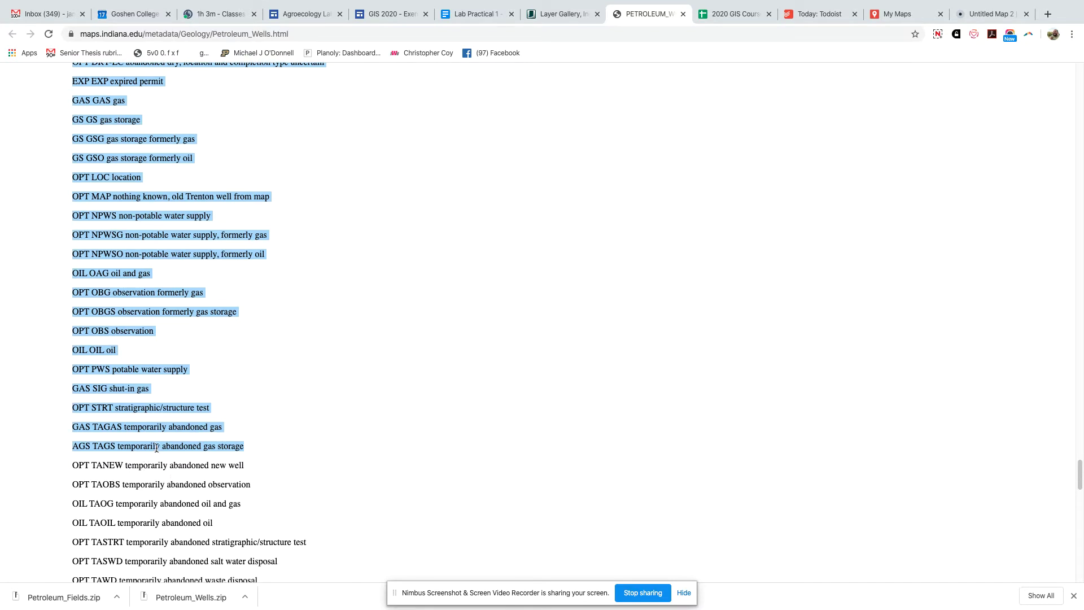
{"action": "left_click", "coordinate": [106, 427]}
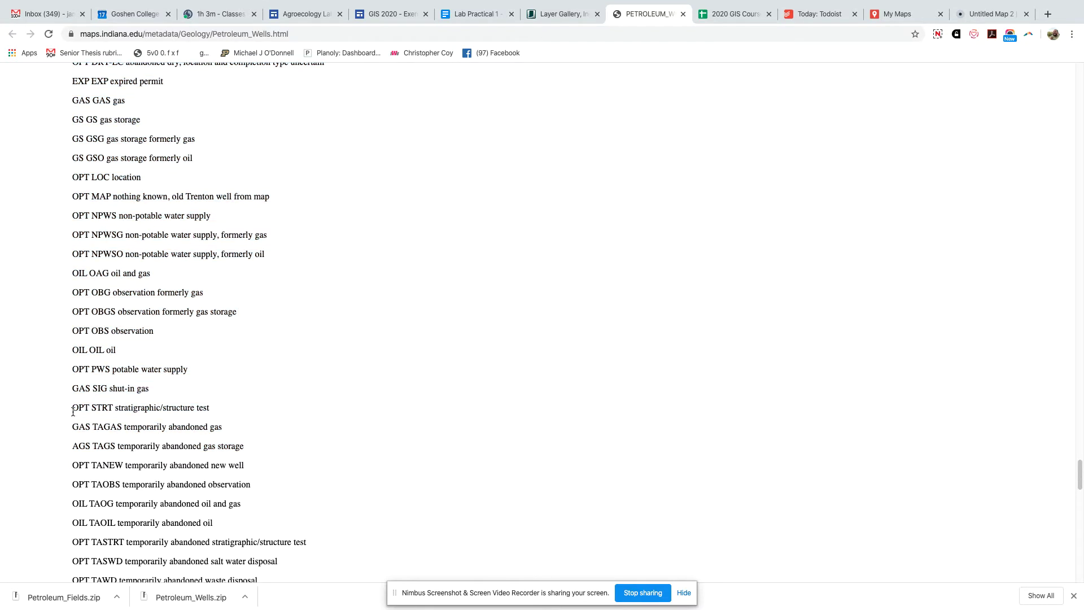
{"action": "left_click_drag", "start_coordinate": [73, 407], "coordinate": [246, 542]}
{"action": "scroll", "coordinate": [245, 546], "scroll_direction": "up", "scroll_amount": 1}
{"action": "scroll", "coordinate": [246, 541], "scroll_direction": "down", "scroll_amount": 5}
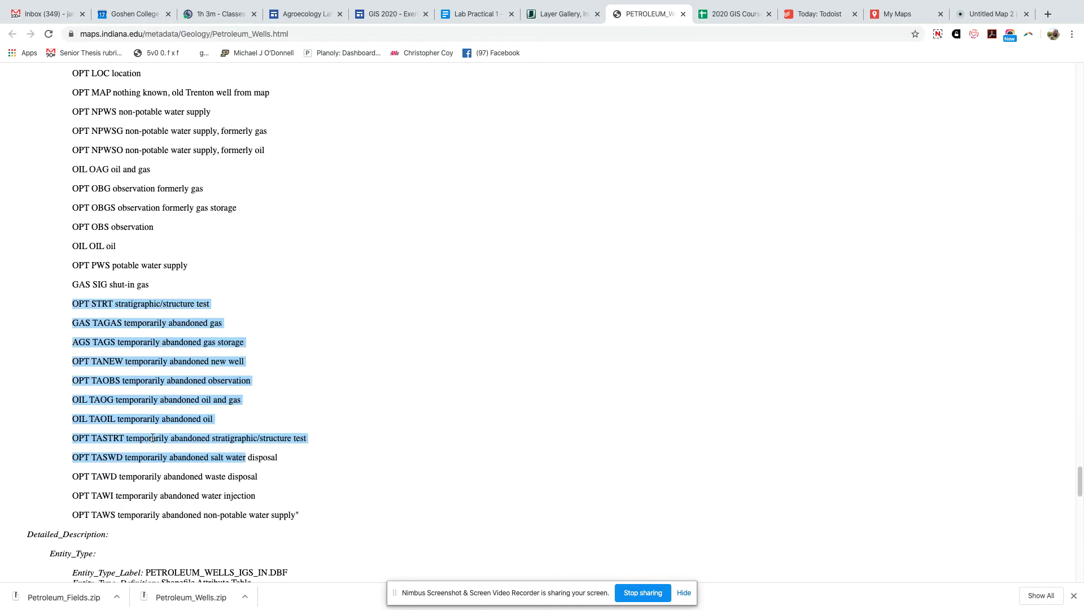
{"action": "left_click", "coordinate": [116, 320]}
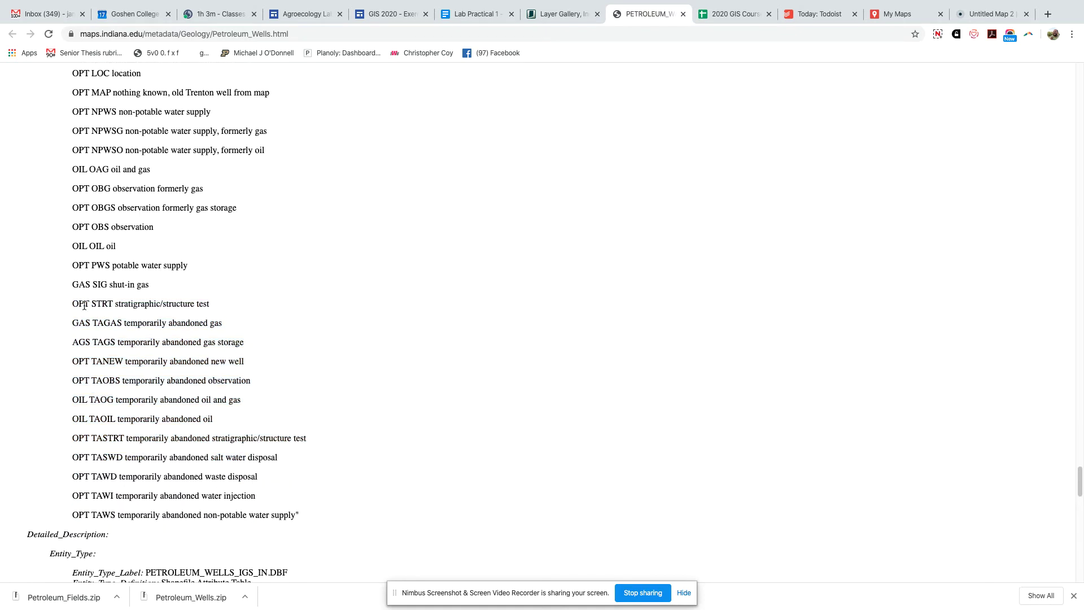
{"action": "left_click_drag", "start_coordinate": [80, 359], "coordinate": [183, 453]}
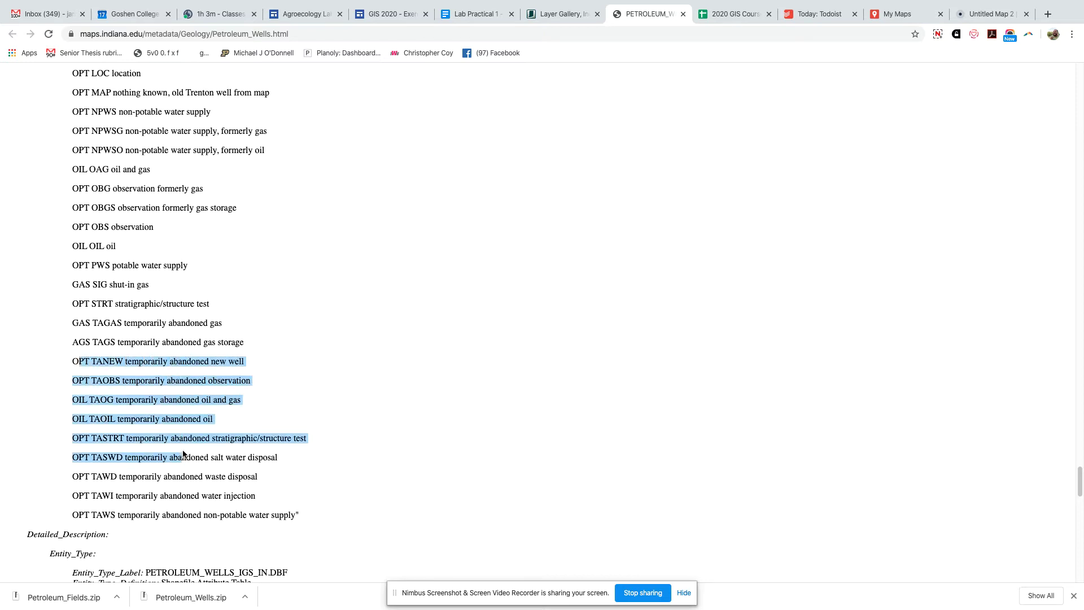
{"action": "left_click", "coordinate": [89, 325]}
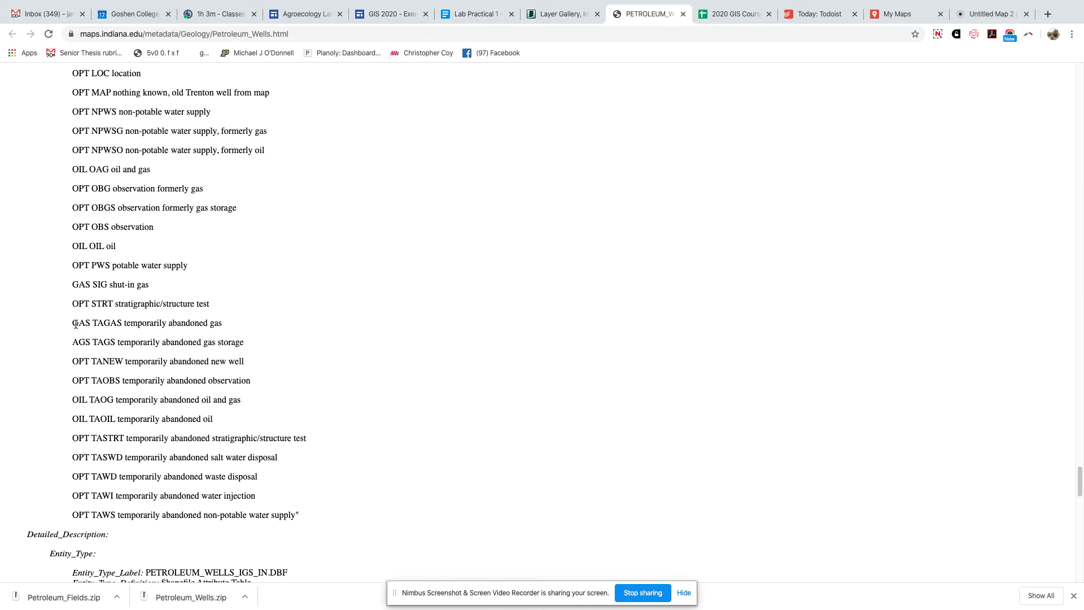
Step: Examine the metadata entries for the temporarily abandoned gas (TAGAS) and temporarily abandoned oil (TAOIL) symbol codes
{"action": "left_click_drag", "start_coordinate": [75, 324], "coordinate": [225, 326]}
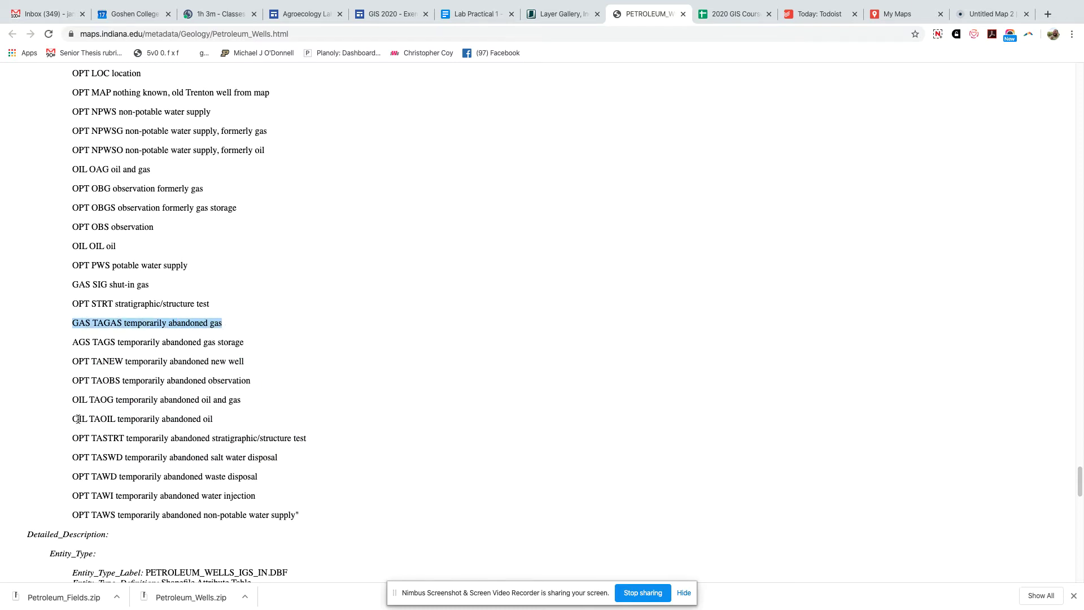
{"action": "left_click_drag", "start_coordinate": [74, 420], "coordinate": [212, 415]}
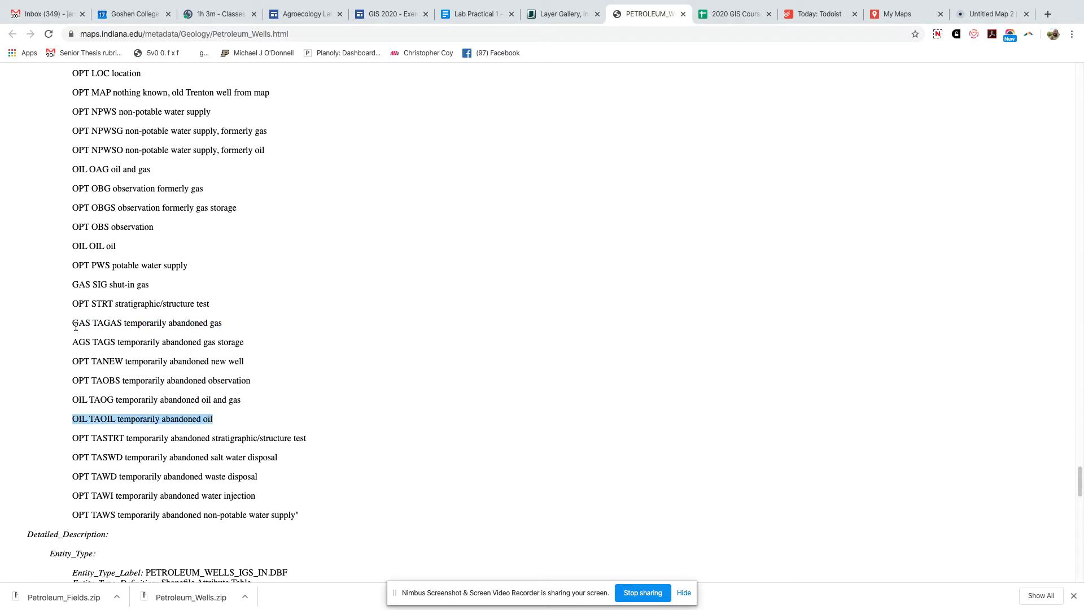
{"action": "left_click_drag", "start_coordinate": [74, 326], "coordinate": [227, 324]}
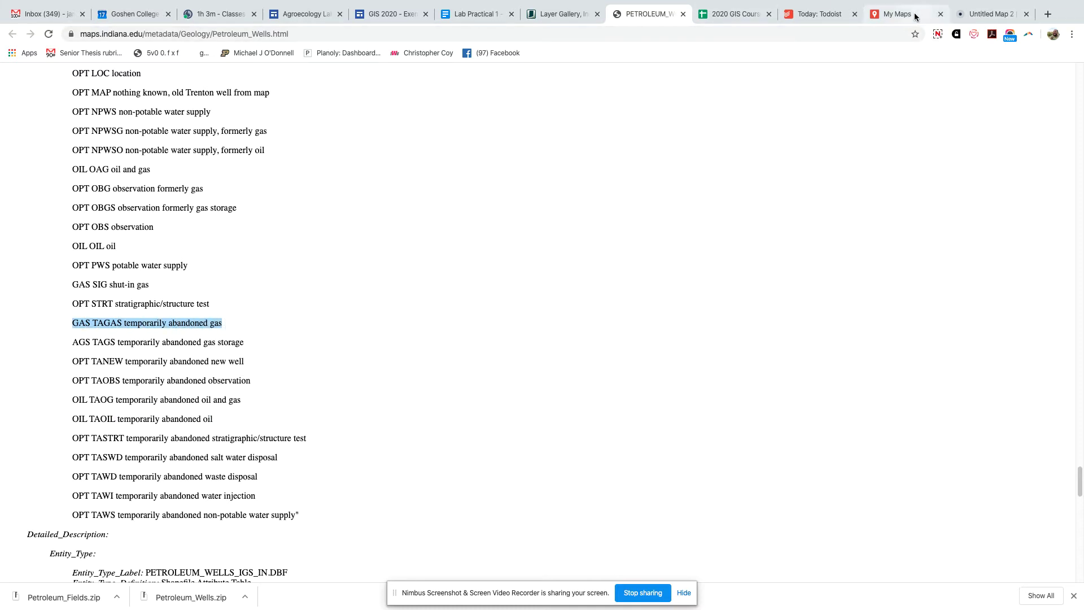
Step: Switch back to the CARTO map and apply the wells layer's symbol filter with the value TAGAS, showing the matching results
{"action": "left_click", "coordinate": [982, 14]}
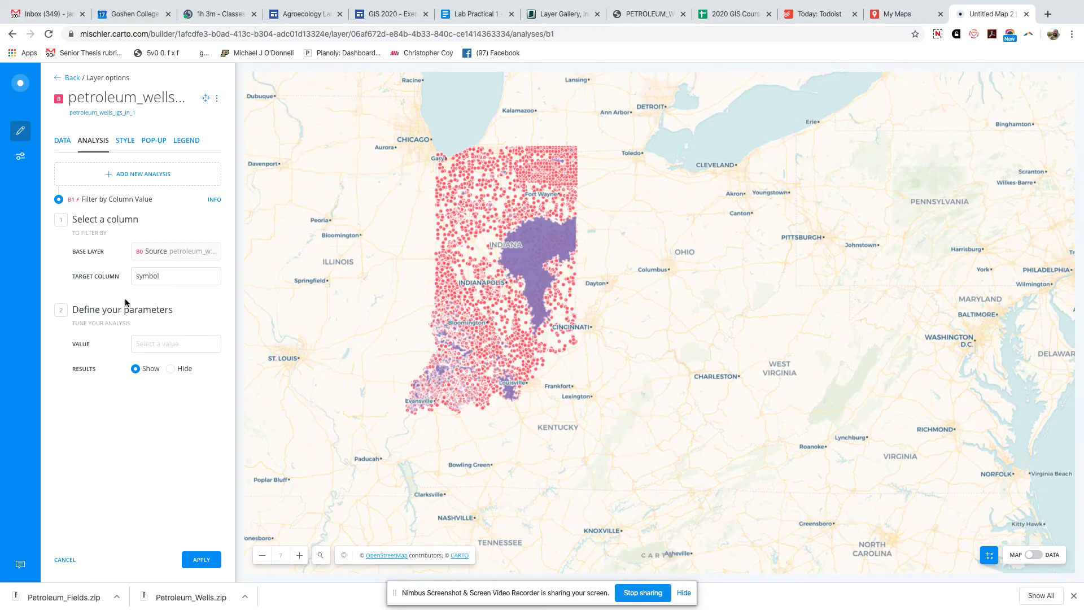
{"action": "left_click", "coordinate": [146, 345]}
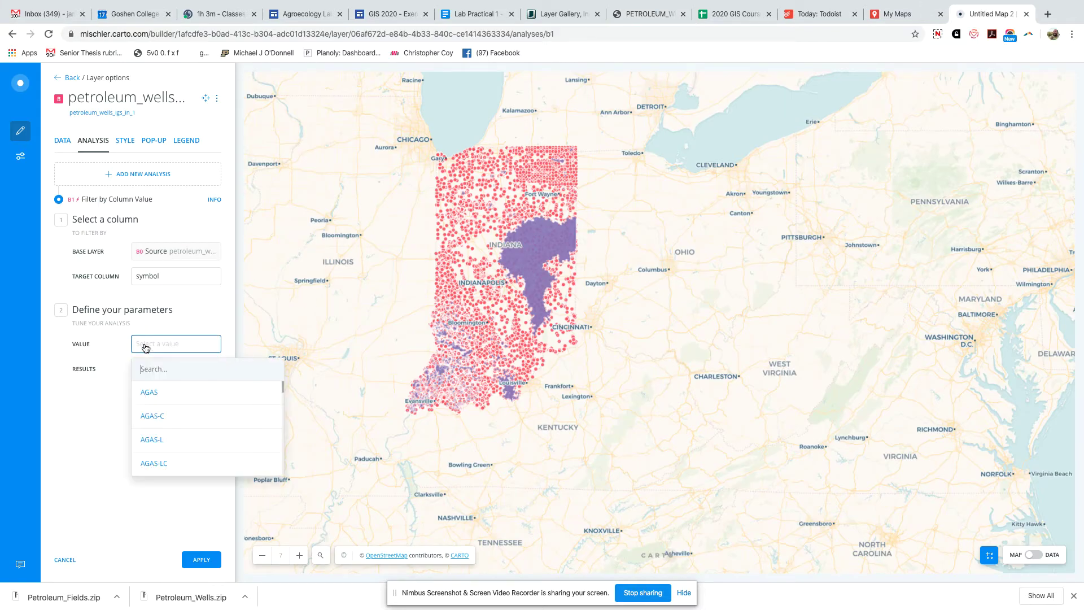
{"action": "scroll", "coordinate": [210, 419], "scroll_direction": "down", "scroll_amount": 10}
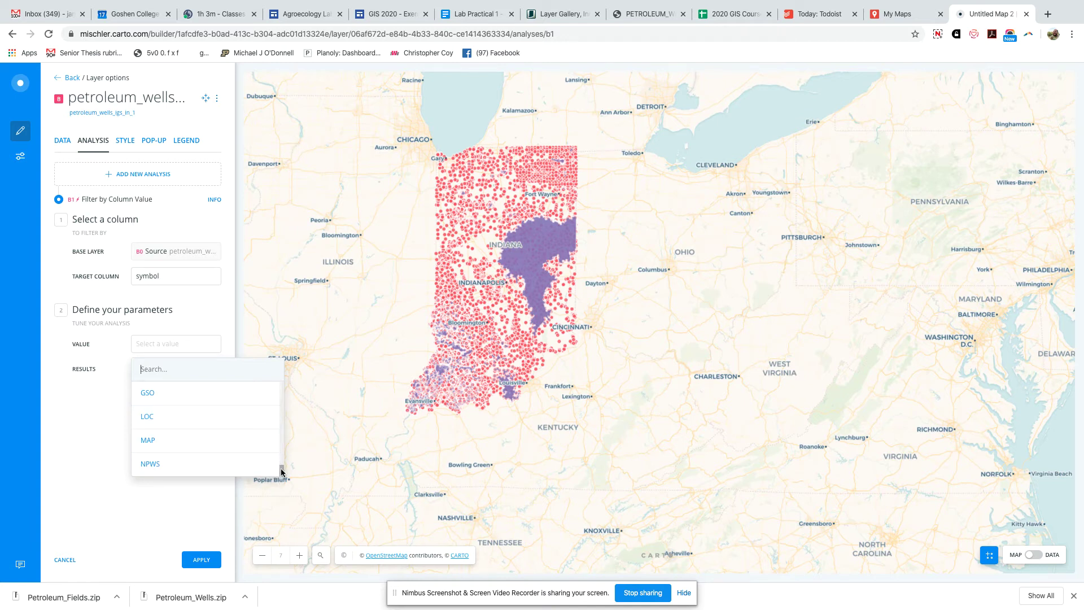
{"action": "left_click_drag", "start_coordinate": [282, 476], "coordinate": [282, 469]}
{"action": "type", "text": "TAGAS"}
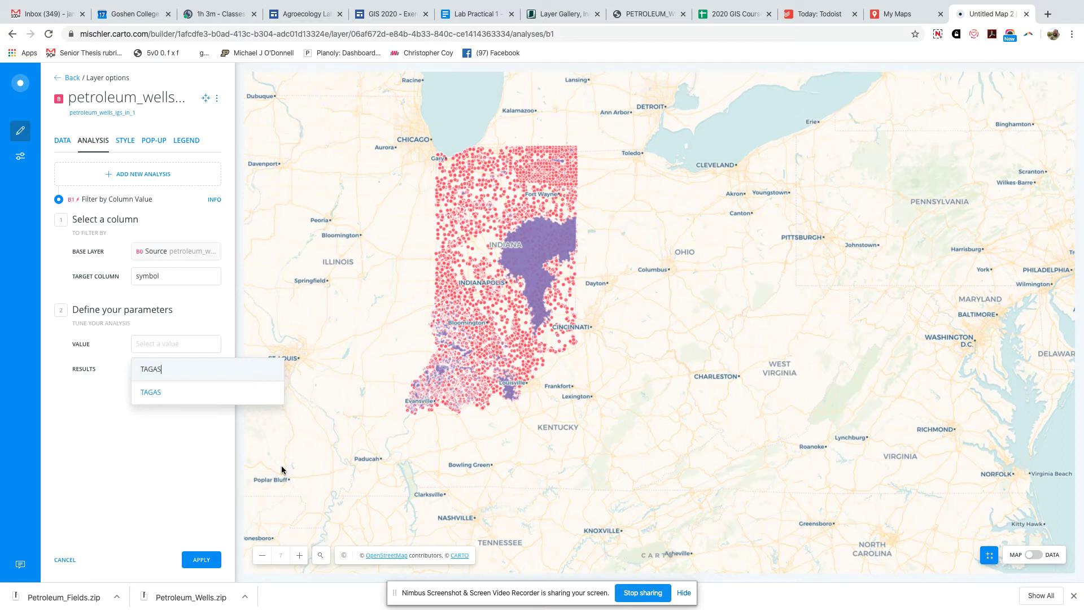
{"action": "left_click", "coordinate": [156, 397]}
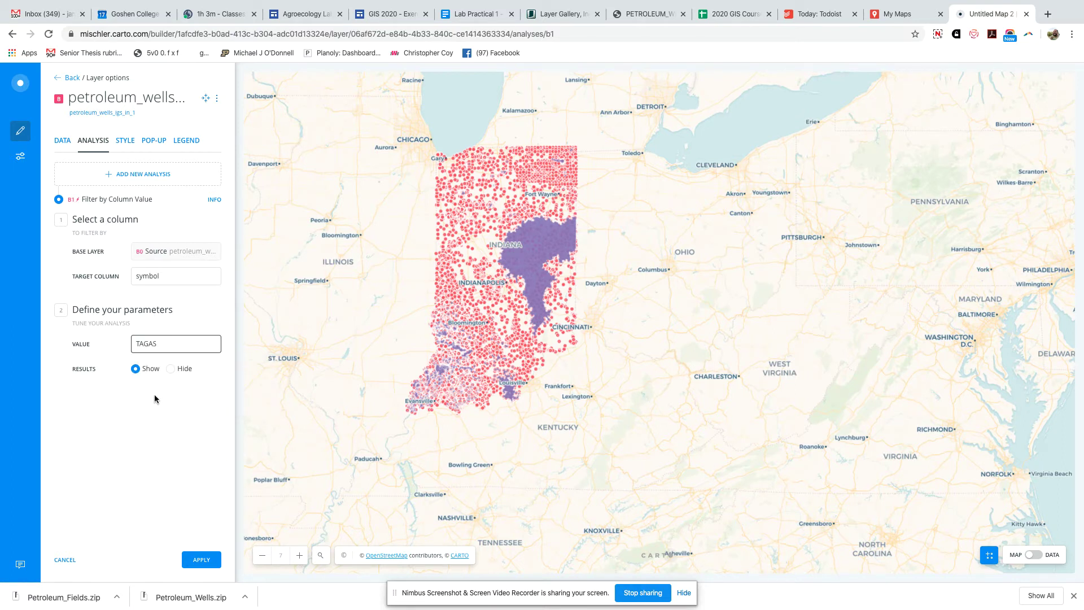
{"action": "left_click", "coordinate": [196, 560]}
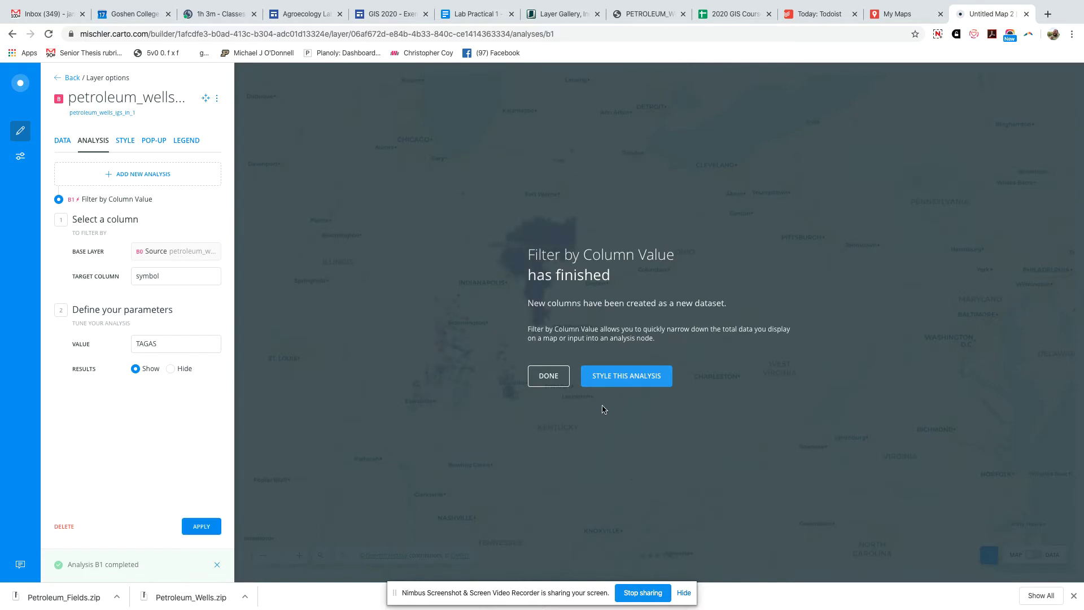
{"action": "left_click", "coordinate": [553, 379]}
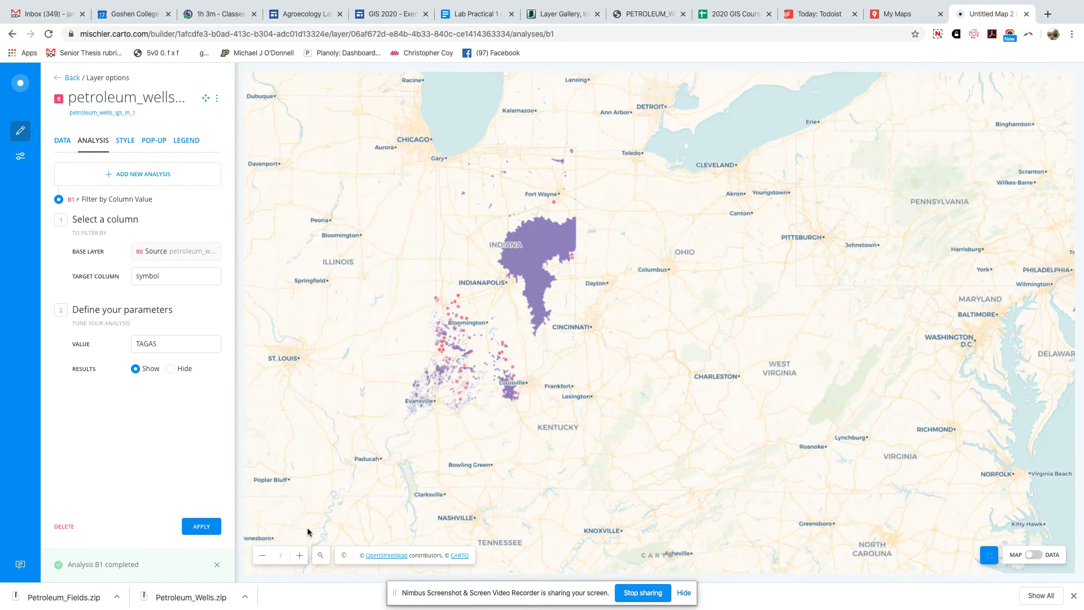
Step: Split the petroleum_wells_igs_in_1 source out of the TAGAS-filtered layer to form a separate unfiltered map layer
{"action": "left_click", "coordinate": [64, 140]}
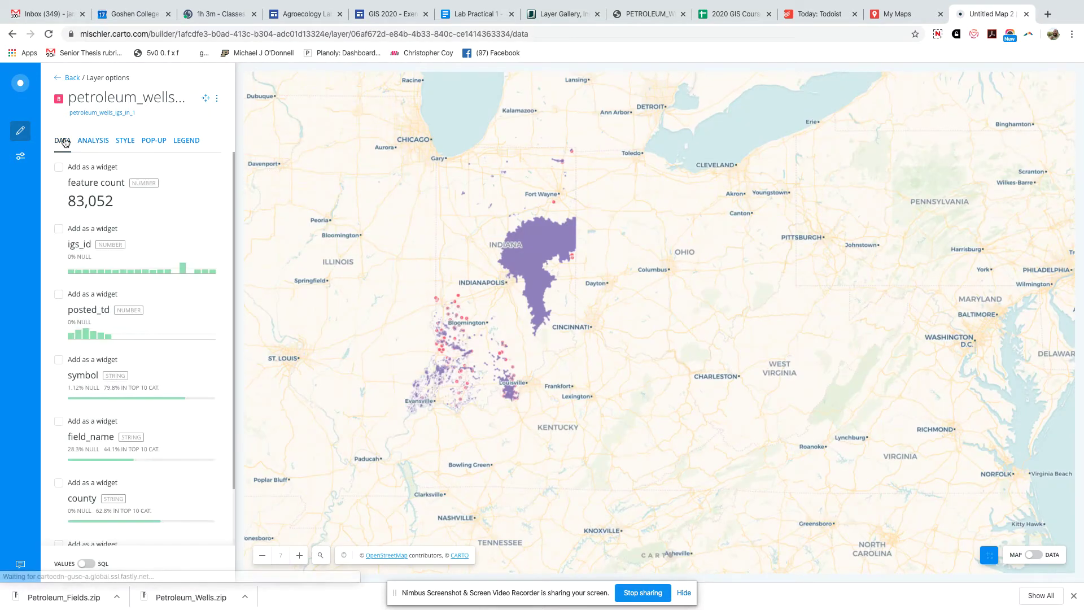
{"action": "left_click", "coordinate": [93, 143]}
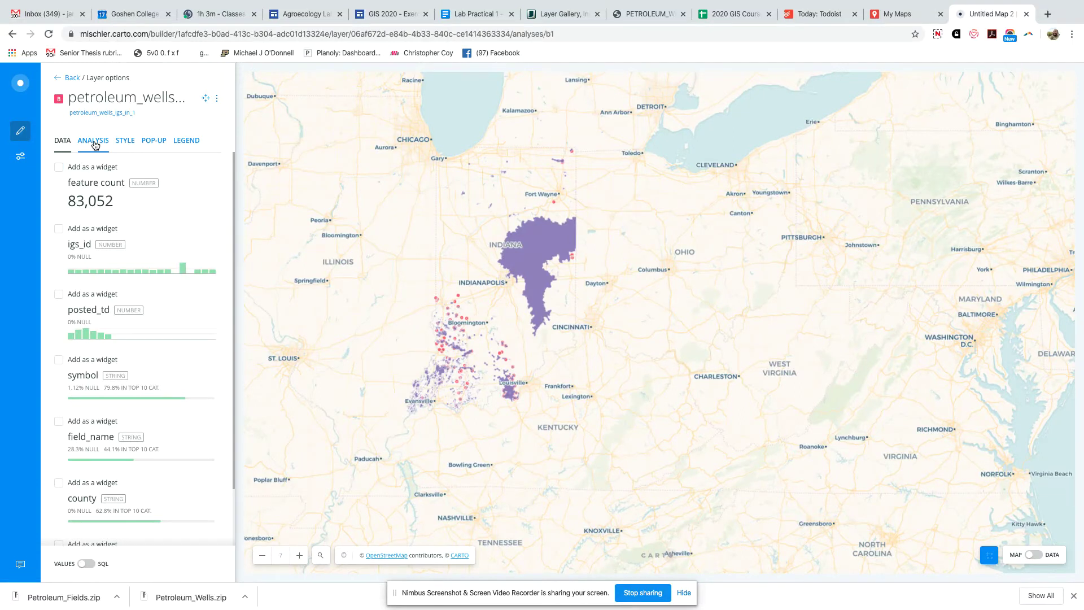
{"action": "left_click", "coordinate": [58, 83]}
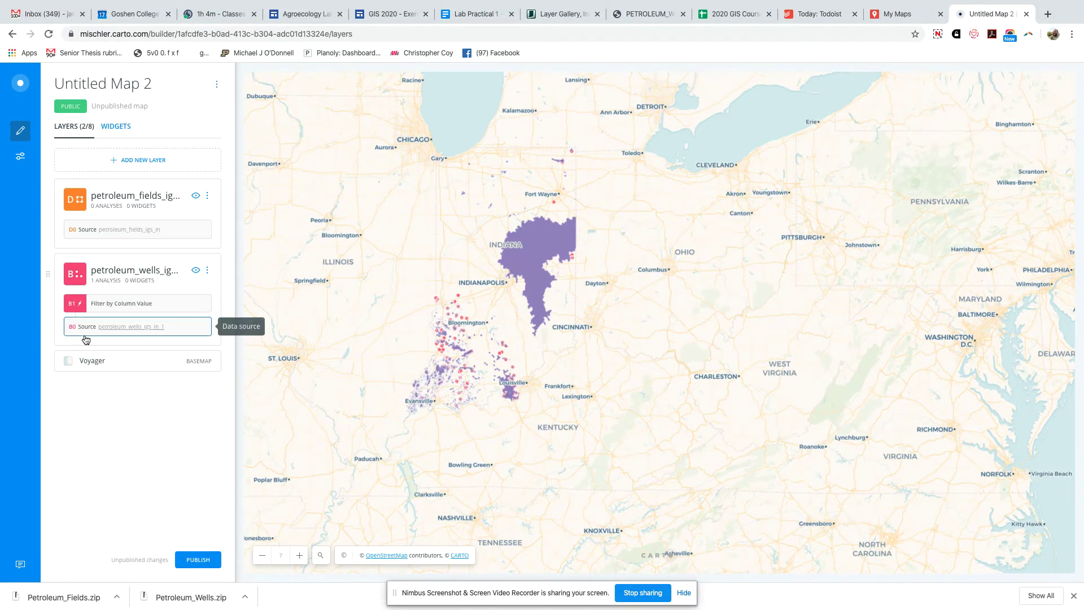
{"action": "left_click_drag", "start_coordinate": [113, 325], "coordinate": [113, 407]}
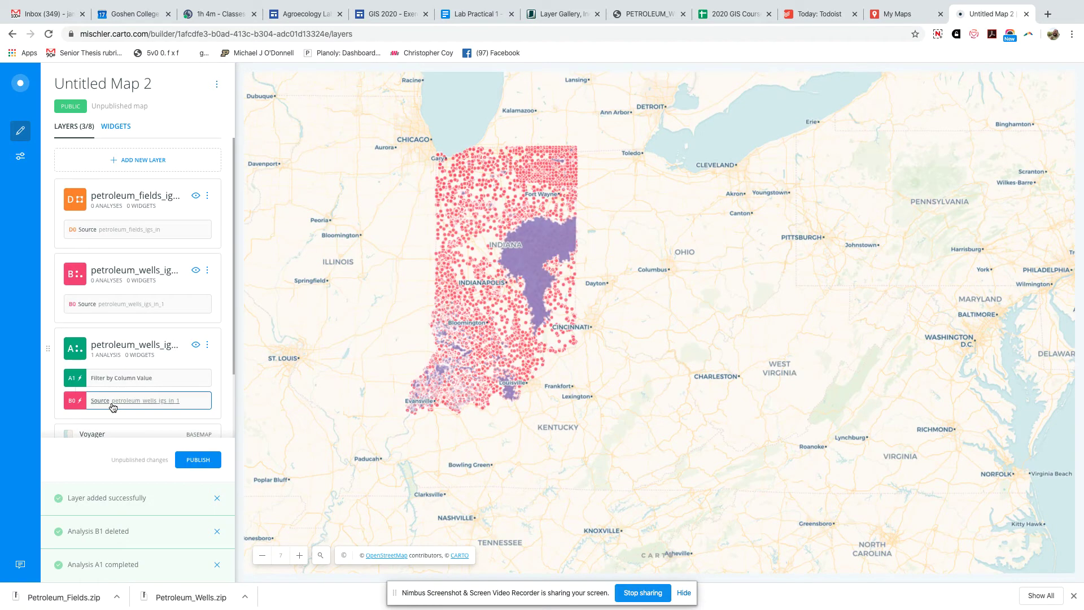
Step: Add a Filter by Column Value analysis to the unfiltered petroleum_wells_igs_in_1 layer
{"action": "left_click", "coordinate": [124, 272]}
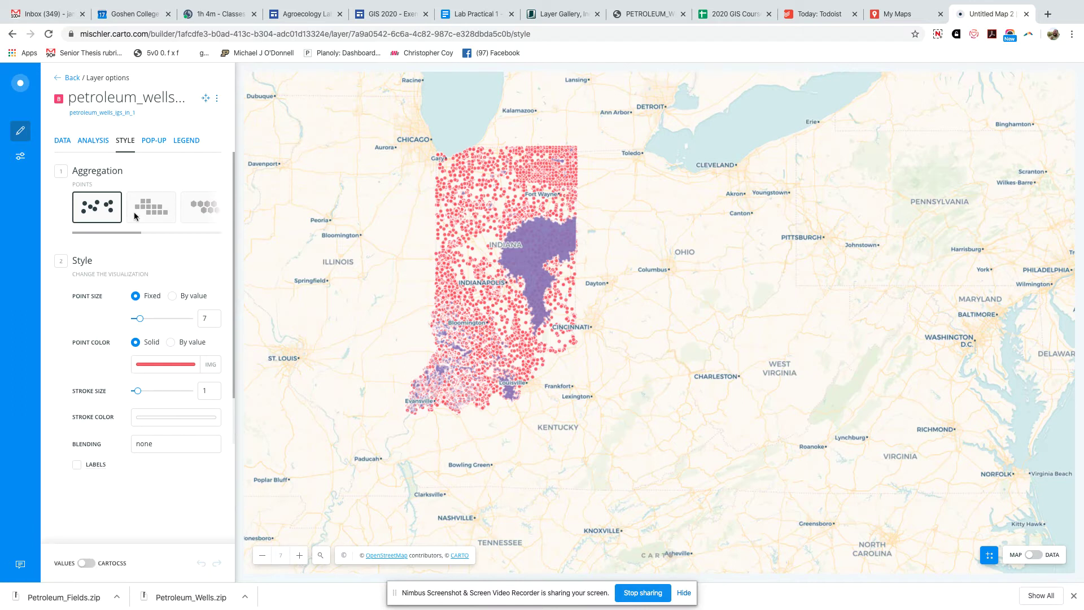
{"action": "left_click", "coordinate": [65, 149]}
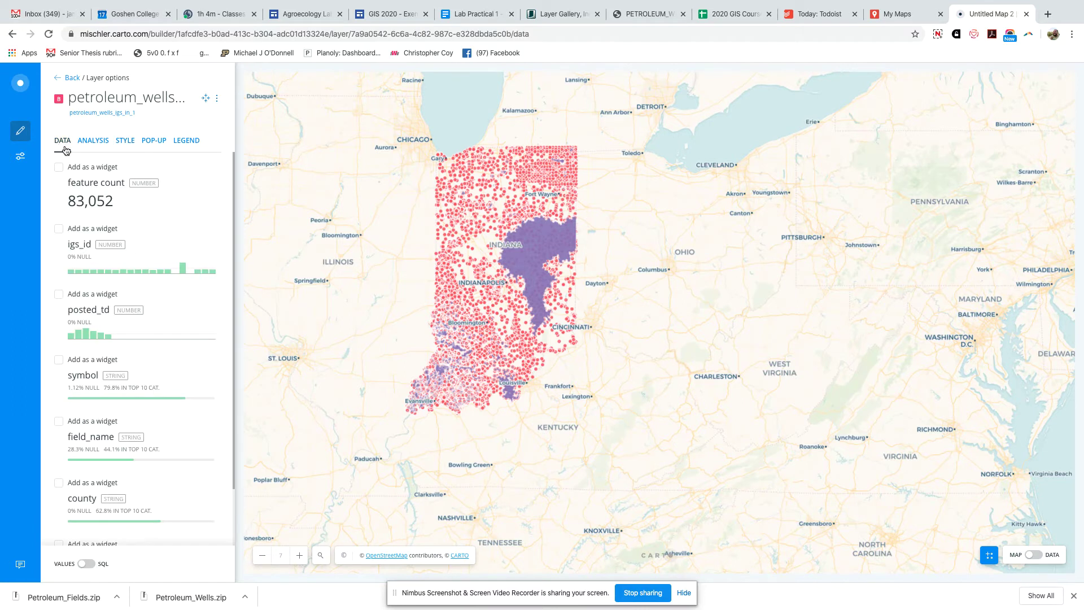
{"action": "left_click", "coordinate": [87, 145]}
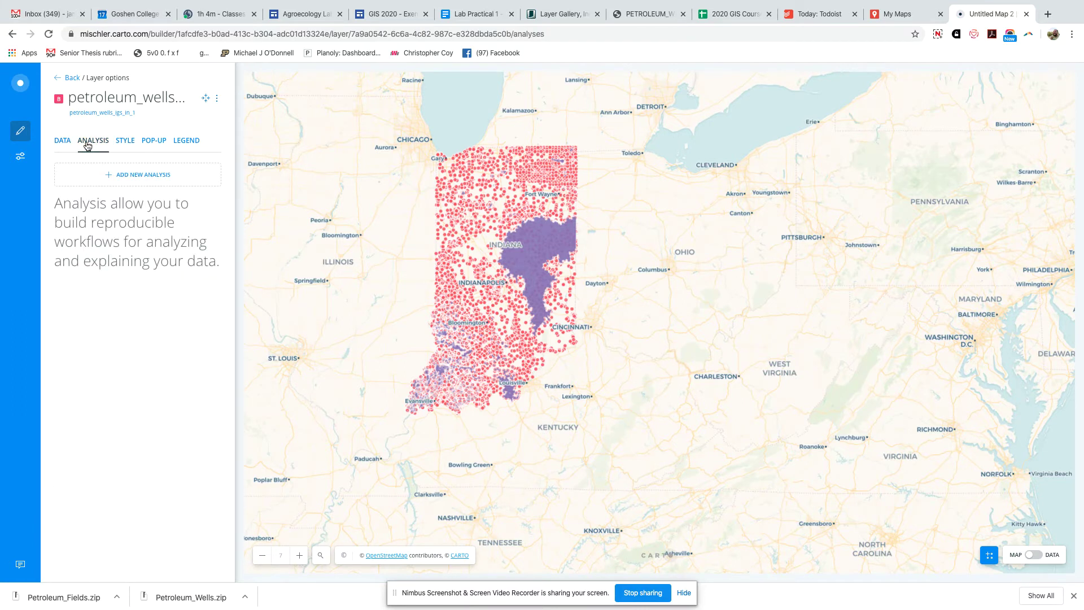
{"action": "left_click", "coordinate": [139, 180]}
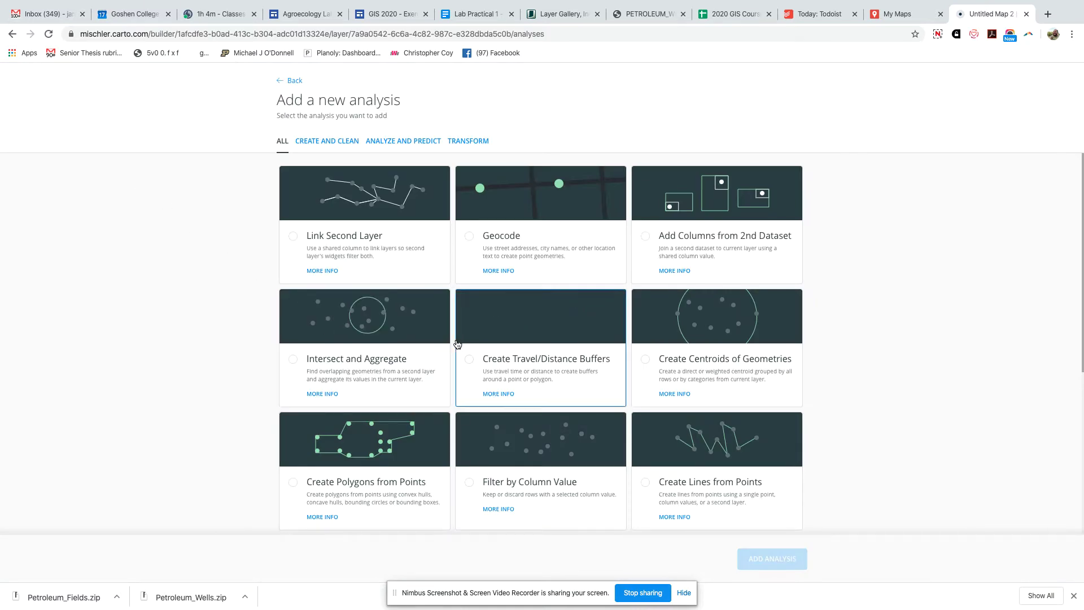
{"action": "left_click", "coordinate": [556, 450]}
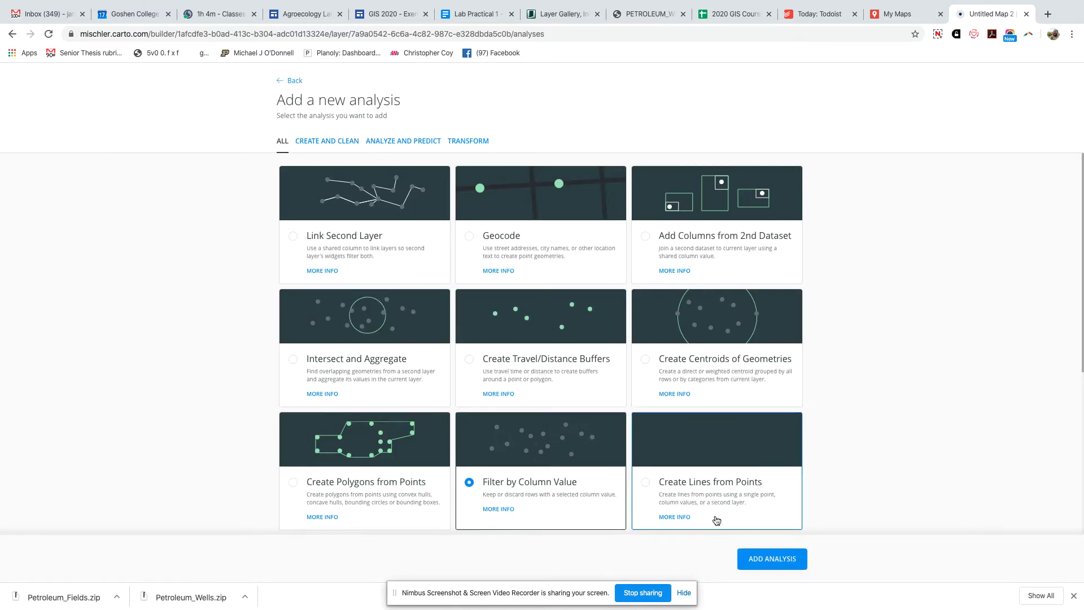
{"action": "left_click", "coordinate": [757, 558]}
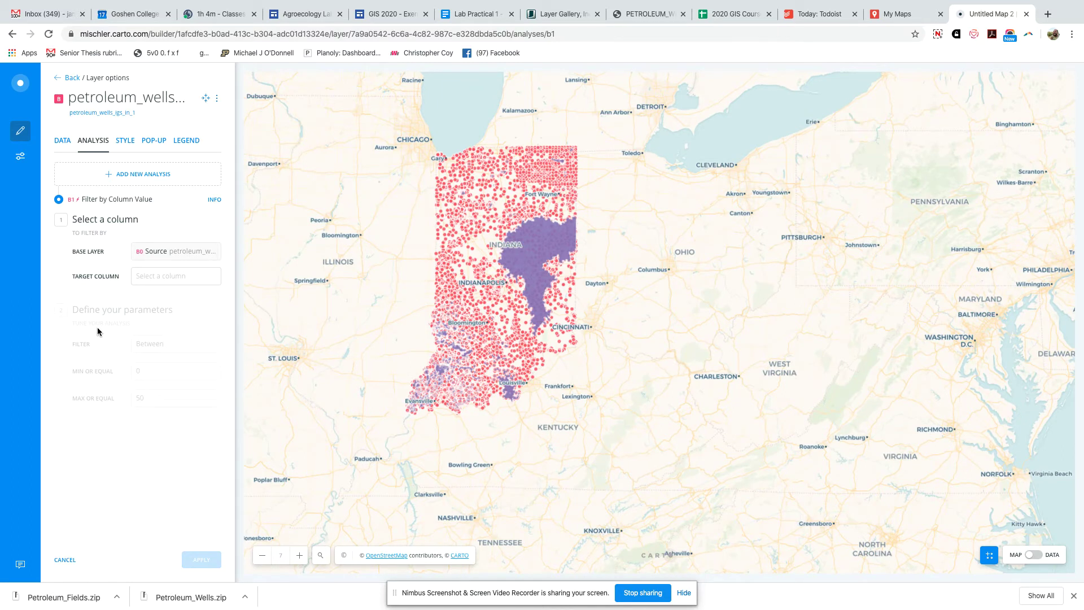
Step: Recheck the well codes in the metadata, and apply the new filter on column symbol with the value TAOIL
{"action": "left_click", "coordinate": [648, 14]}
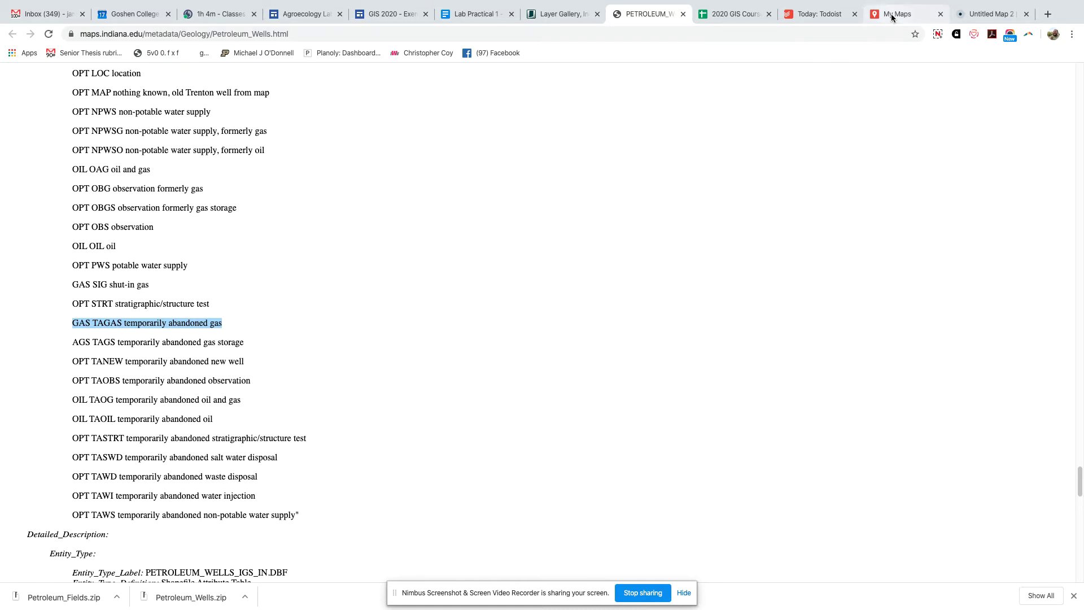
{"action": "left_click", "coordinate": [965, 14]}
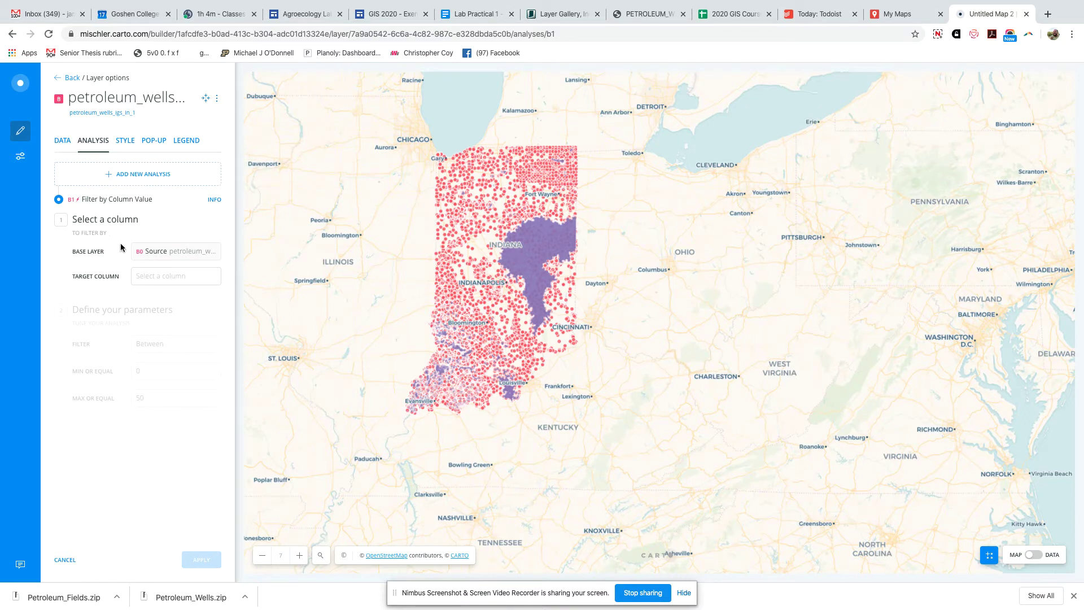
{"action": "left_click", "coordinate": [149, 276]}
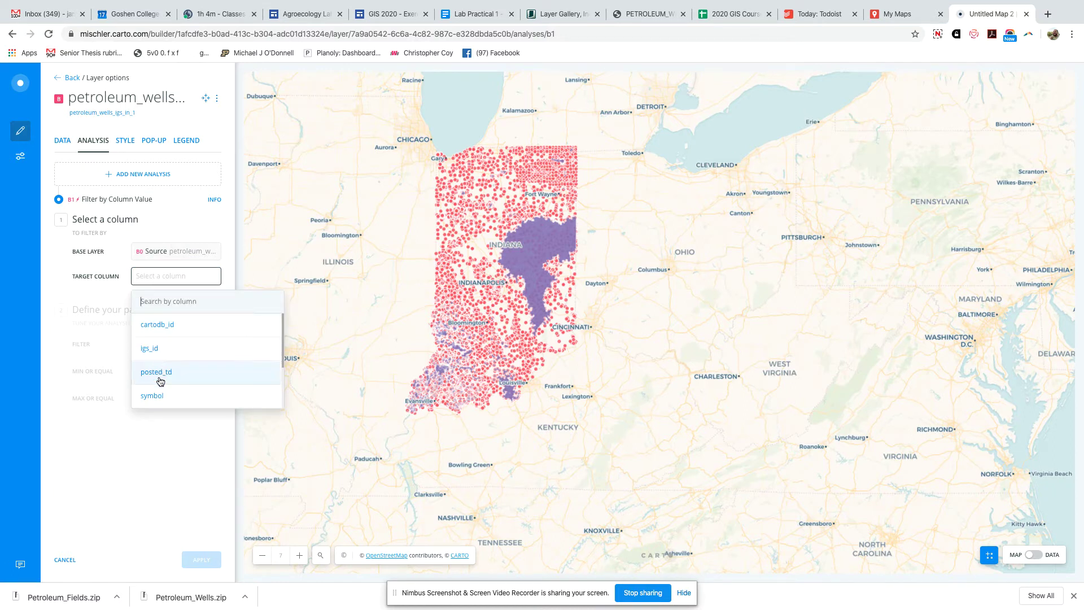
{"action": "left_click", "coordinate": [153, 395]}
{"action": "left_click", "coordinate": [151, 347]}
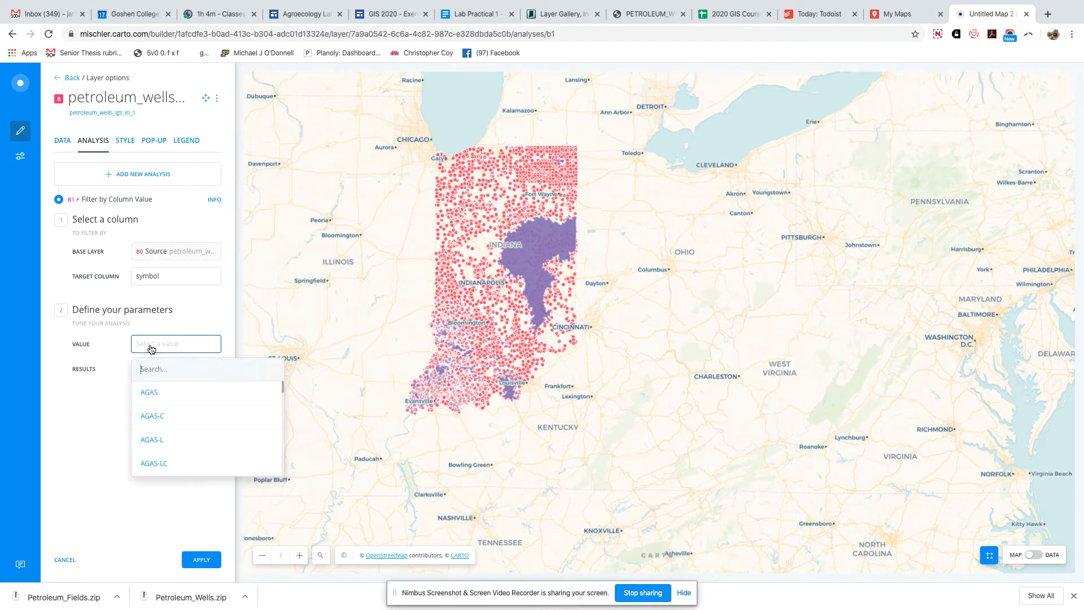
{"action": "type", "text": "TAOIL"}
{"action": "left_click", "coordinate": [162, 393]}
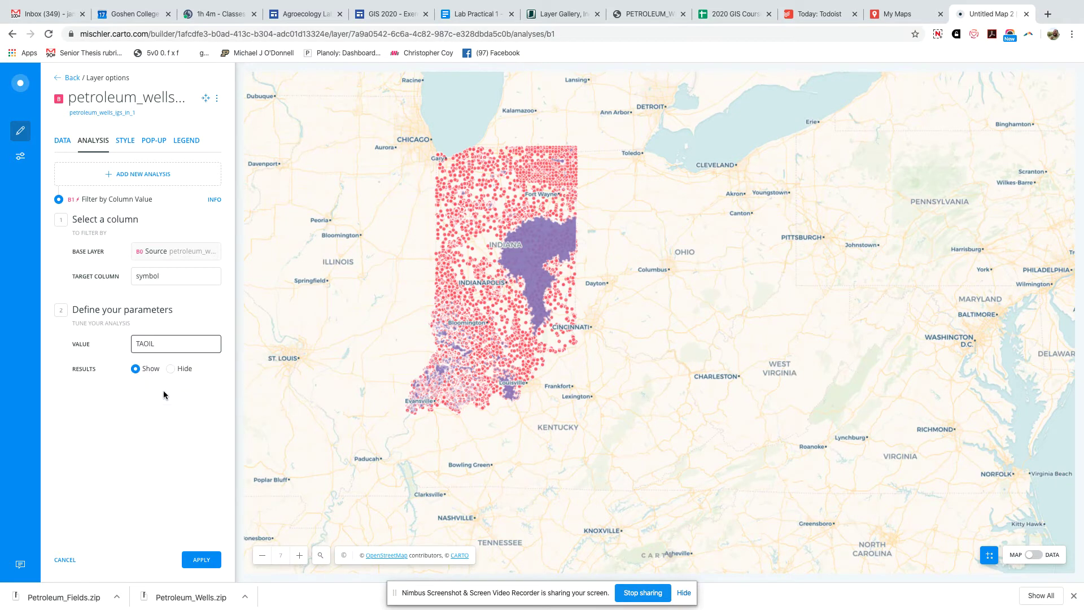
{"action": "left_click", "coordinate": [201, 560]}
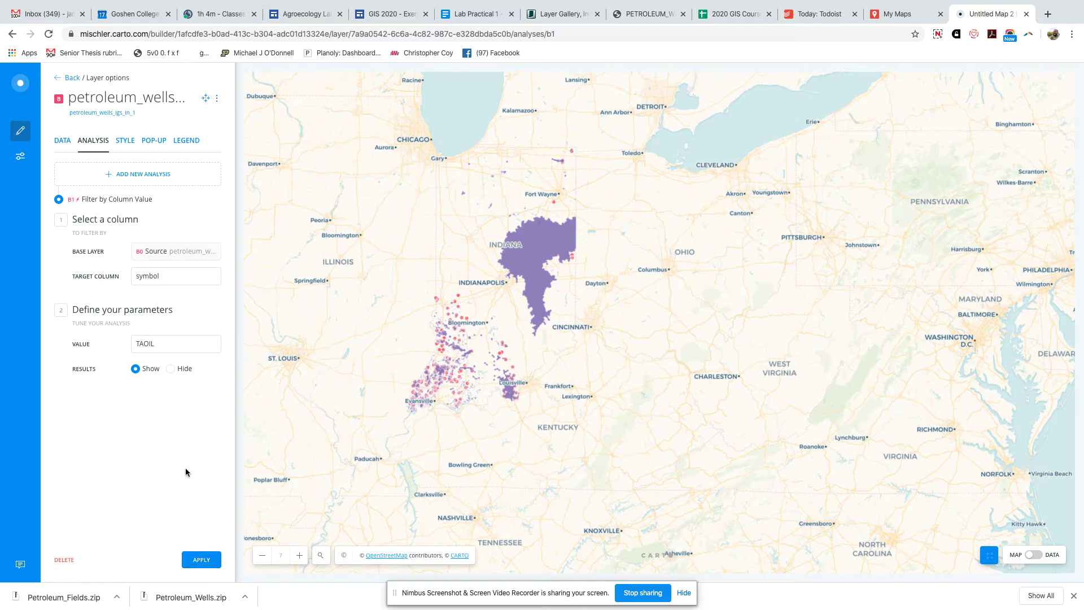
Step: Separate the petroleum_wells_igs_in_1 source from the TAOIL filter so that the source becomes its own layer again
{"action": "left_click", "coordinate": [146, 337]}
{"action": "left_click", "coordinate": [63, 78]}
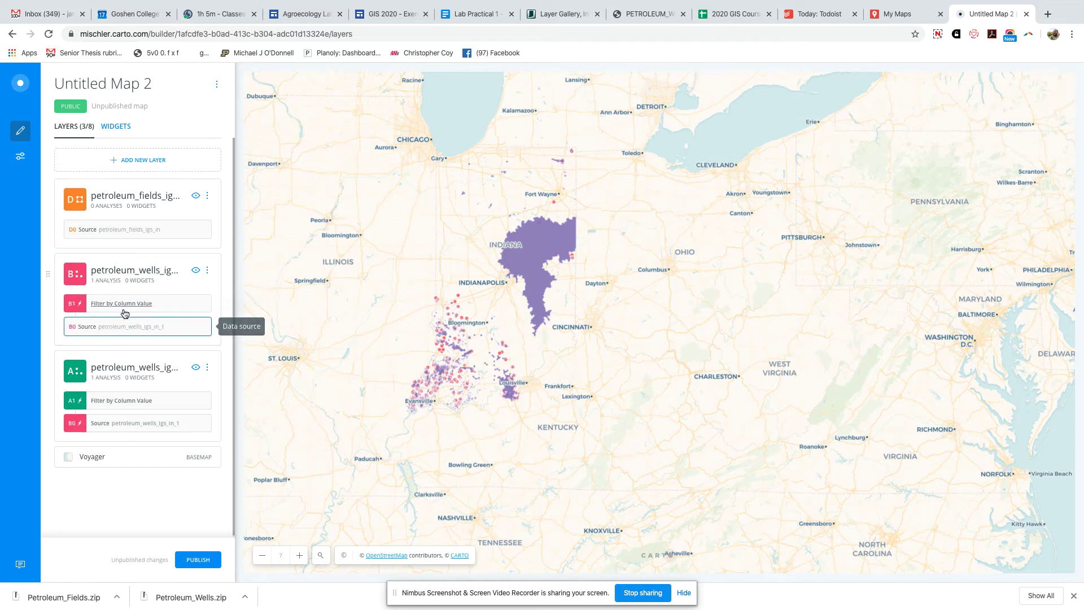
{"action": "left_click_drag", "start_coordinate": [125, 331], "coordinate": [143, 463]}
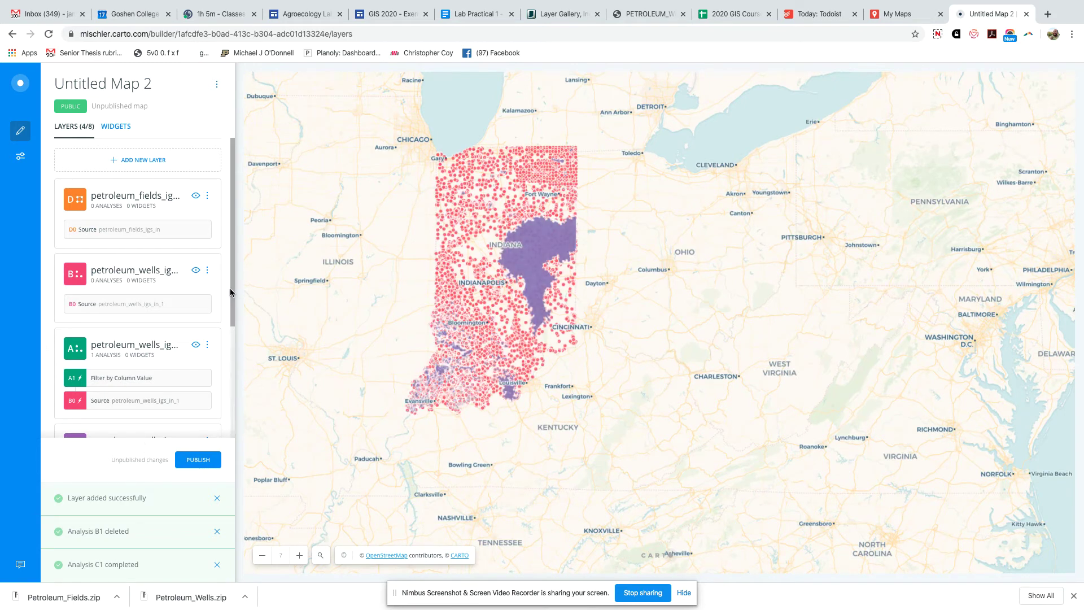
Step: Rename the TAOIL-filtered wells layer C as TAOIL and return to the layer list
{"action": "scroll", "coordinate": [230, 316], "scroll_direction": "down", "scroll_amount": 2}
{"action": "scroll", "coordinate": [230, 339], "scroll_direction": "down", "scroll_amount": 3}
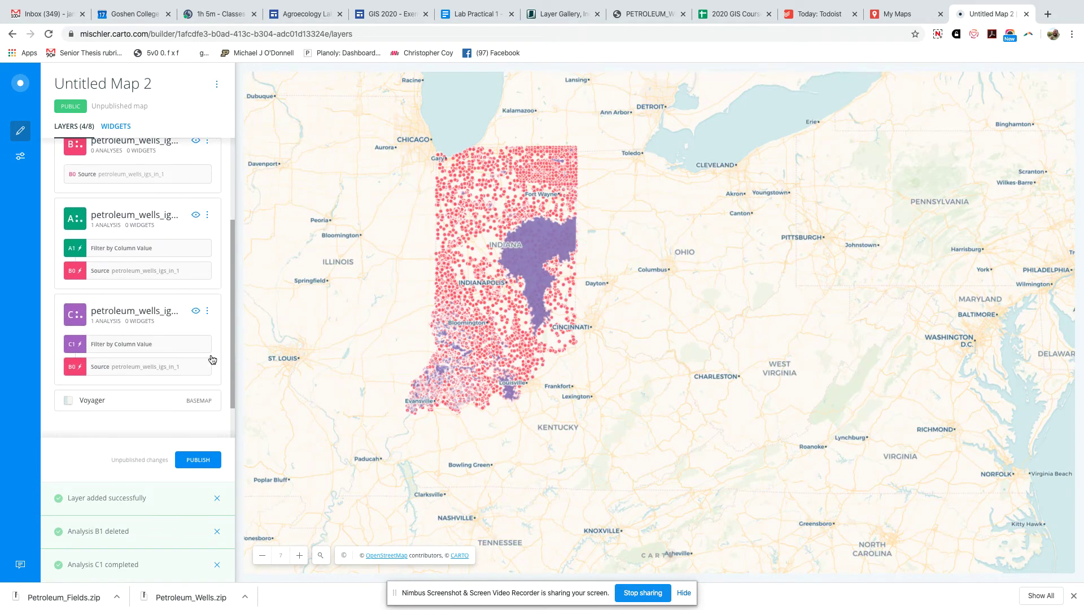
{"action": "left_click", "coordinate": [152, 317]}
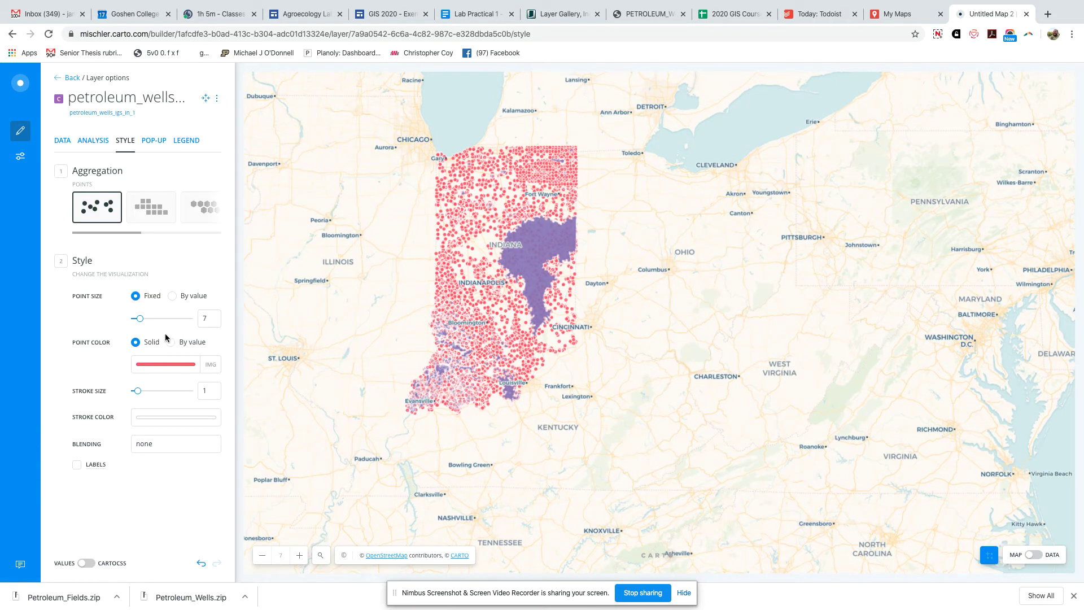
{"action": "double_click", "coordinate": [133, 99]}
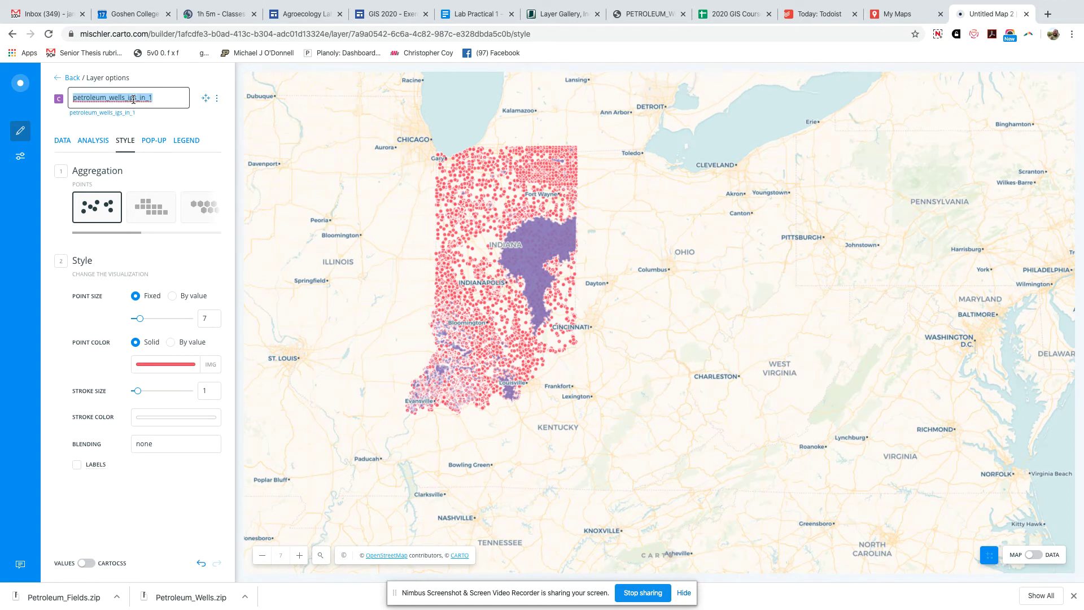
{"action": "type", "text": "TAOIL"}
{"action": "key", "text": "Return"}
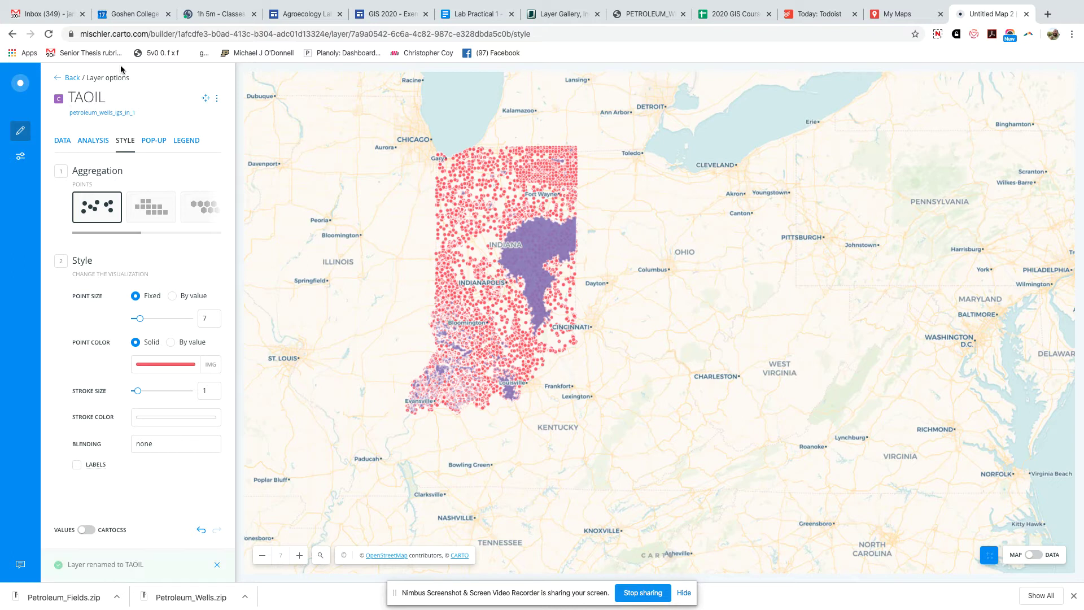
{"action": "left_click", "coordinate": [58, 78]}
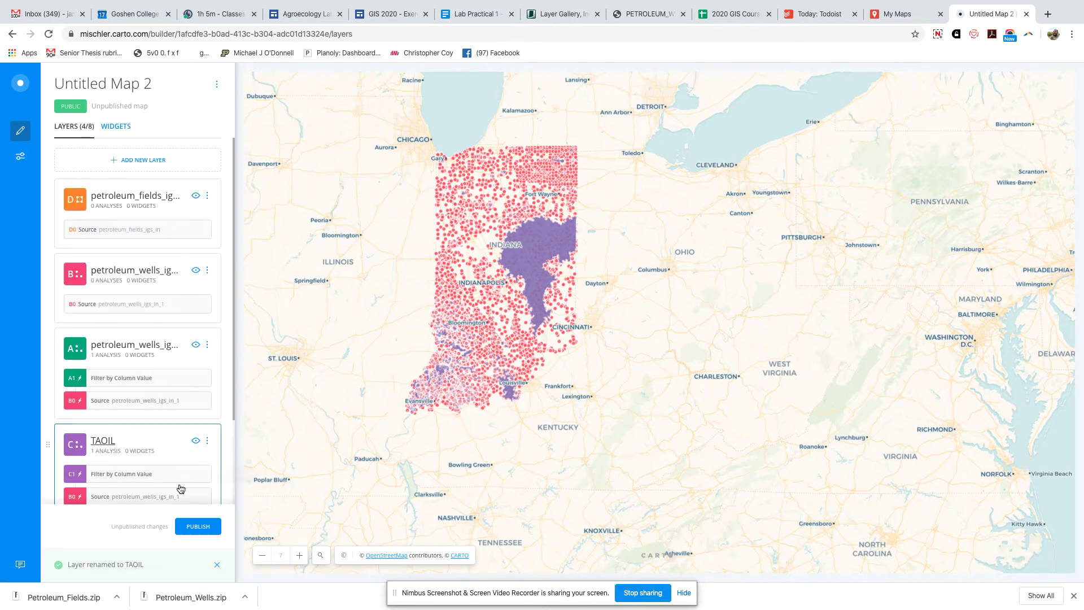
Step: Rename the filtered petroleum_wells_igs_in_1 layer A as TAGAS and return to the layer list
{"action": "left_click", "coordinate": [172, 347]}
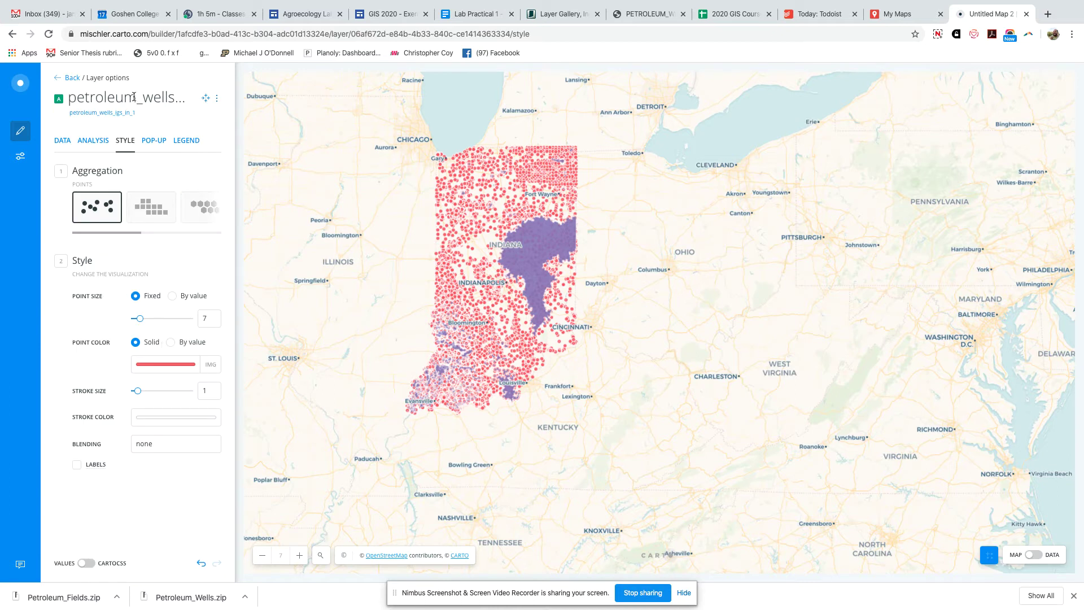
{"action": "double_click", "coordinate": [172, 96]}
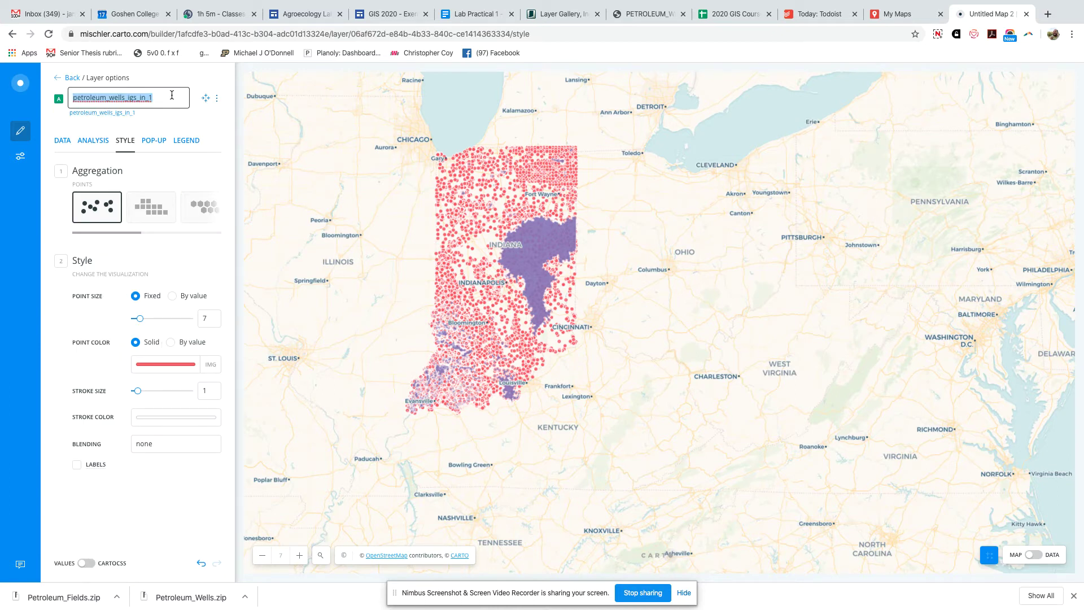
{"action": "type", "text": "TAGAS"}
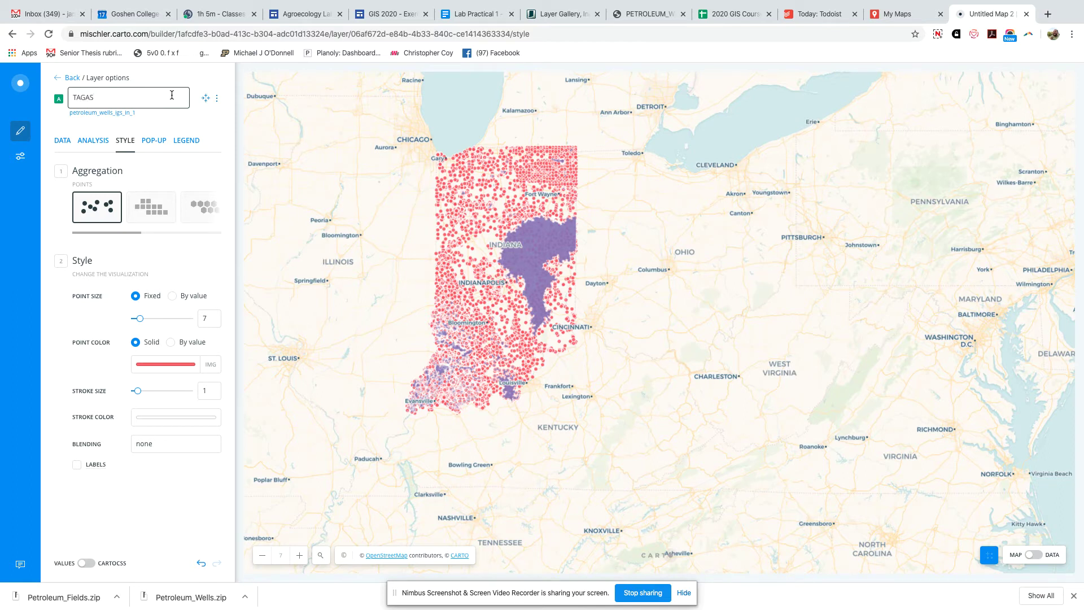
{"action": "key", "text": "Return"}
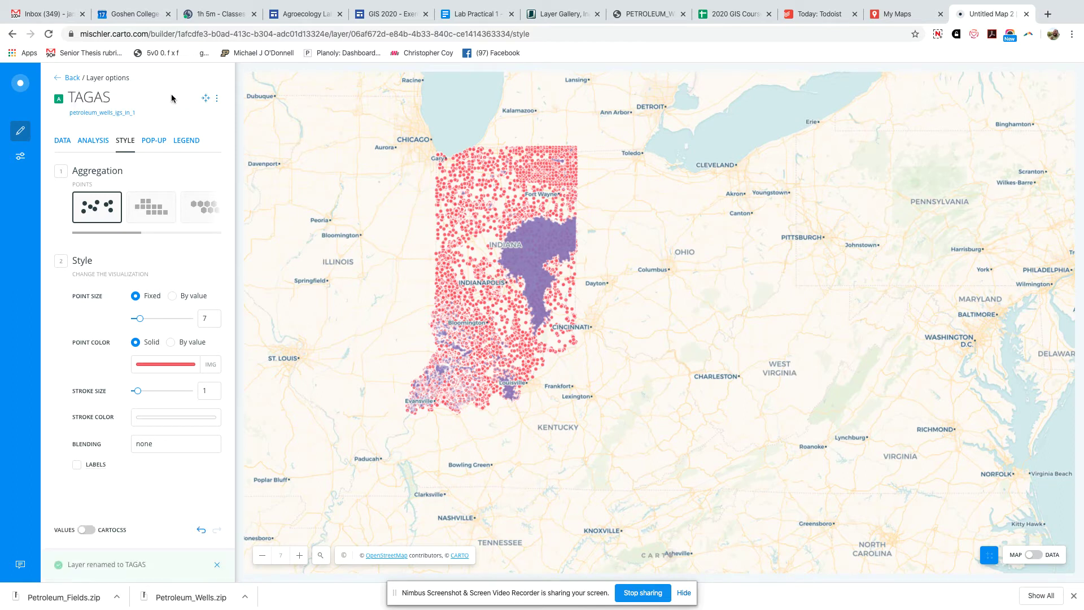
{"action": "left_click", "coordinate": [69, 80]}
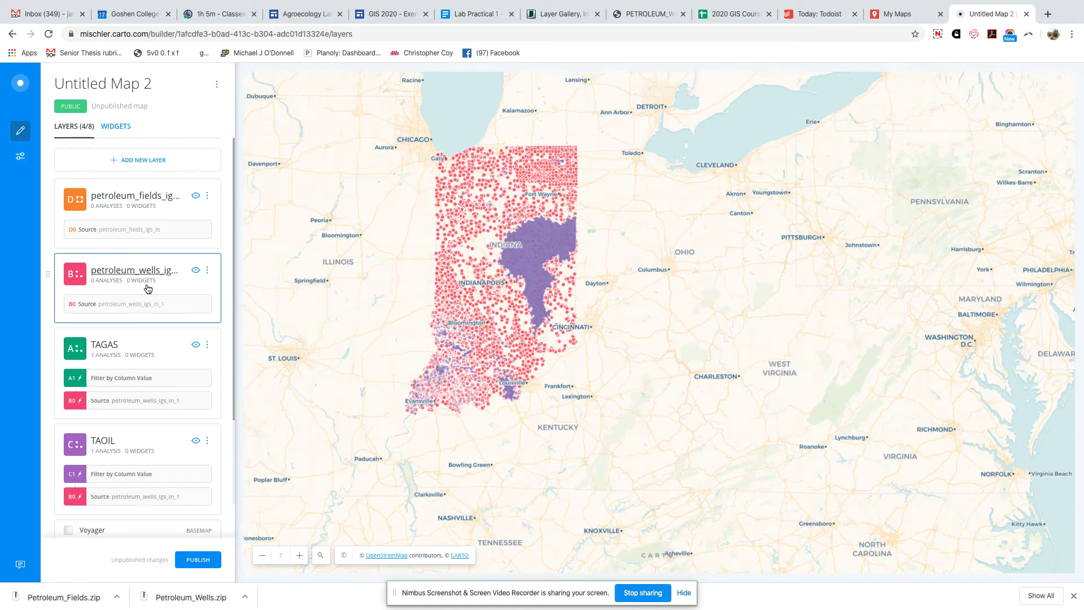
Step: Set the TAGAS layer's solid point color to blue (RGB 77, 93, 238) and return to the layer list
{"action": "left_click", "coordinate": [111, 345]}
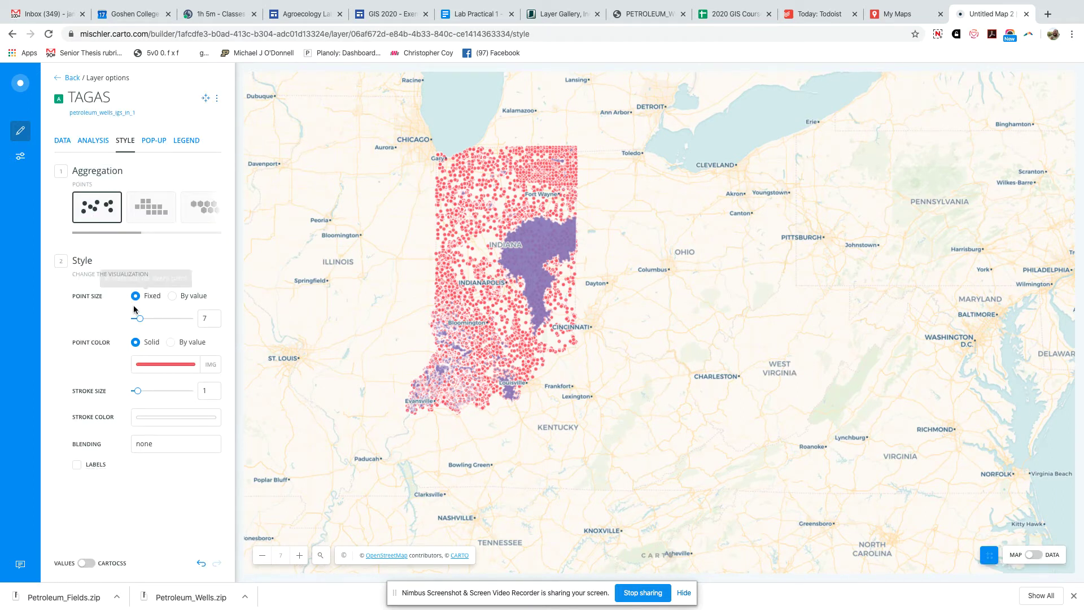
{"action": "left_click", "coordinate": [162, 362]}
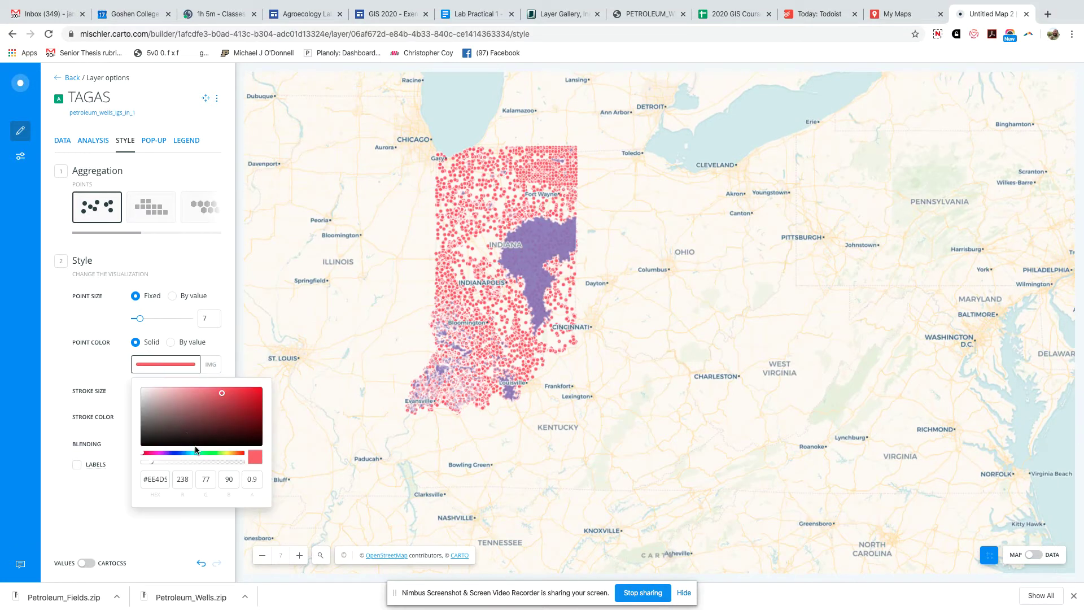
{"action": "left_click", "coordinate": [176, 452]}
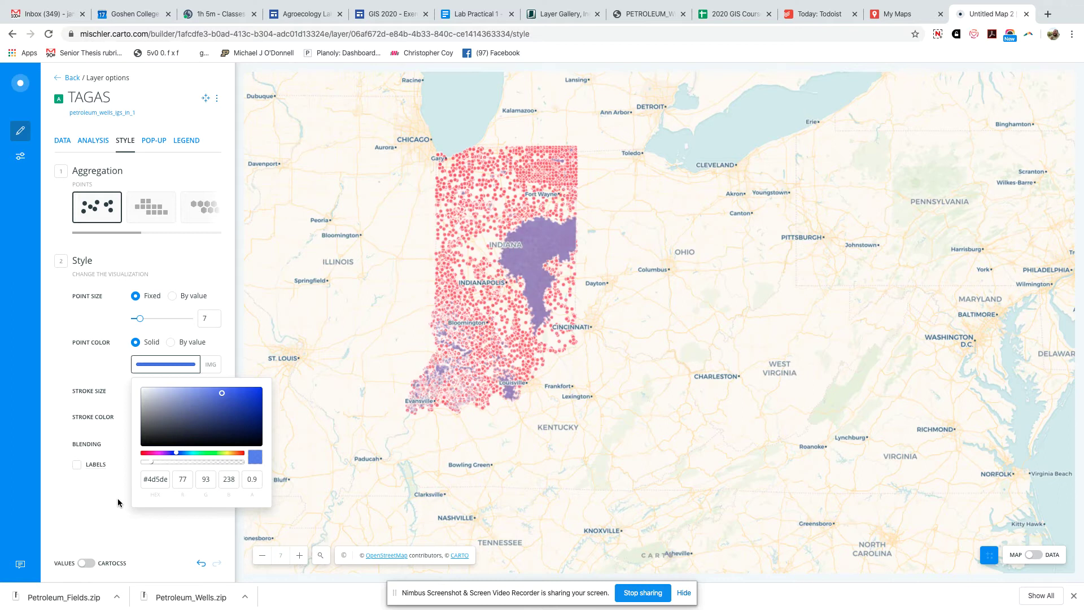
{"action": "left_click", "coordinate": [73, 501]}
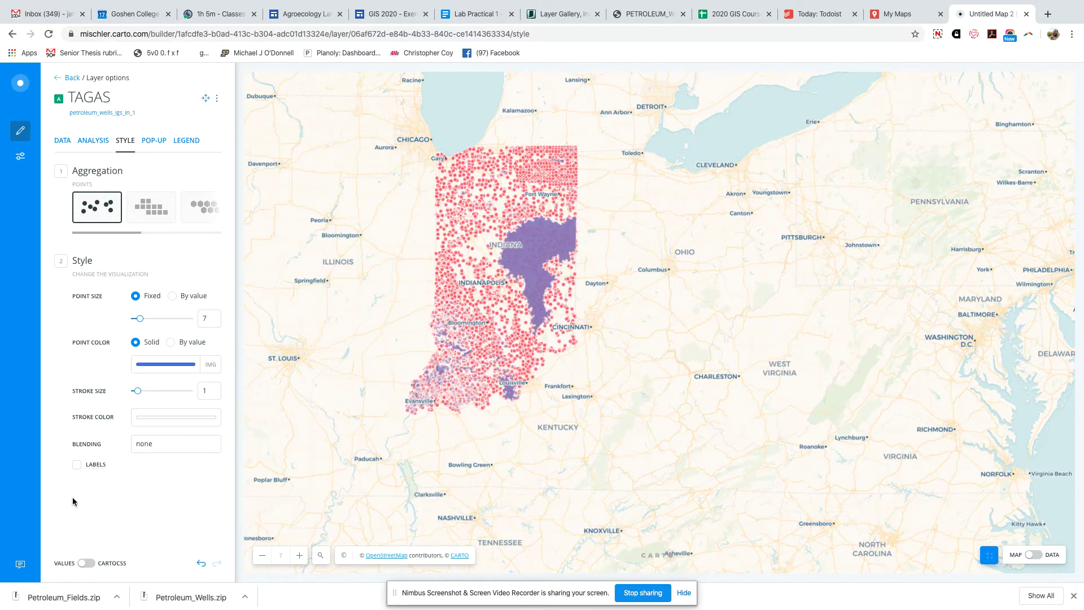
{"action": "left_click", "coordinate": [56, 79]}
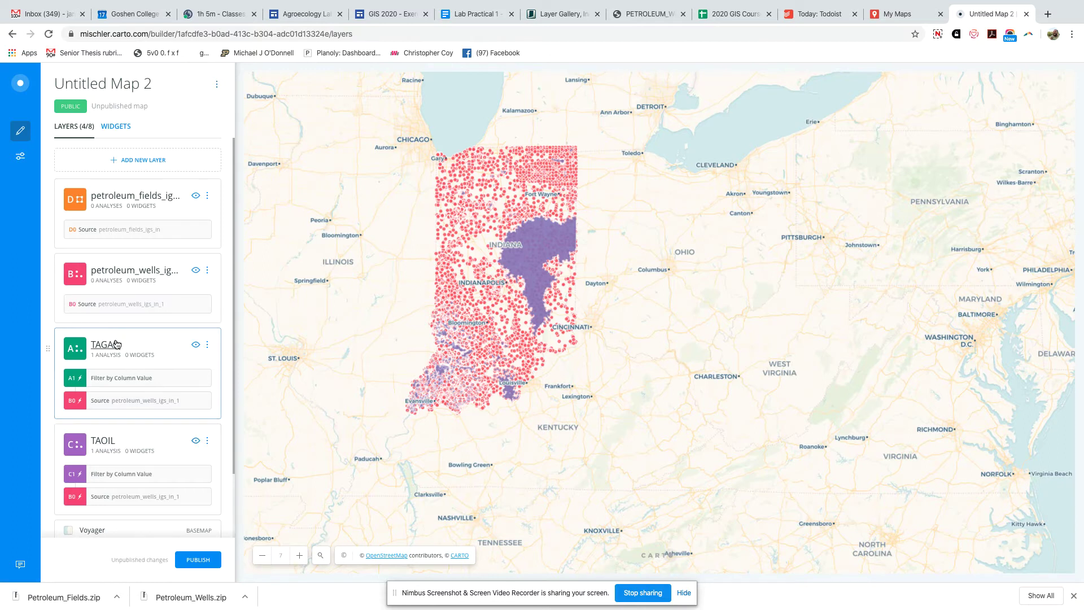
Step: Set the TAOIL layer's solid point color to light green (RGB 125, 238, 77) and return to the layer list
{"action": "left_click", "coordinate": [111, 447]}
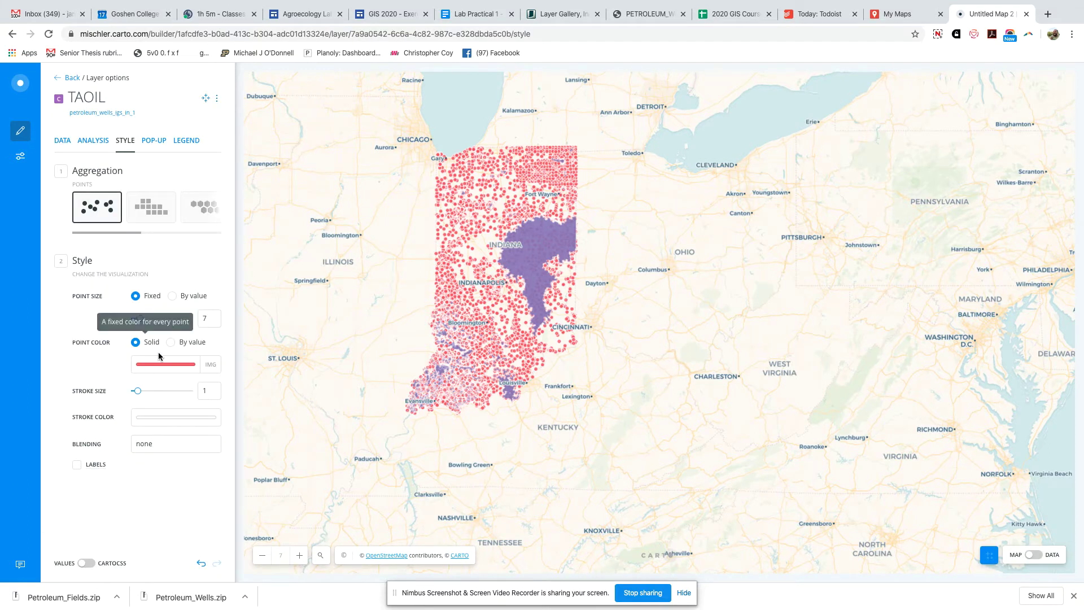
{"action": "left_click", "coordinate": [161, 367]}
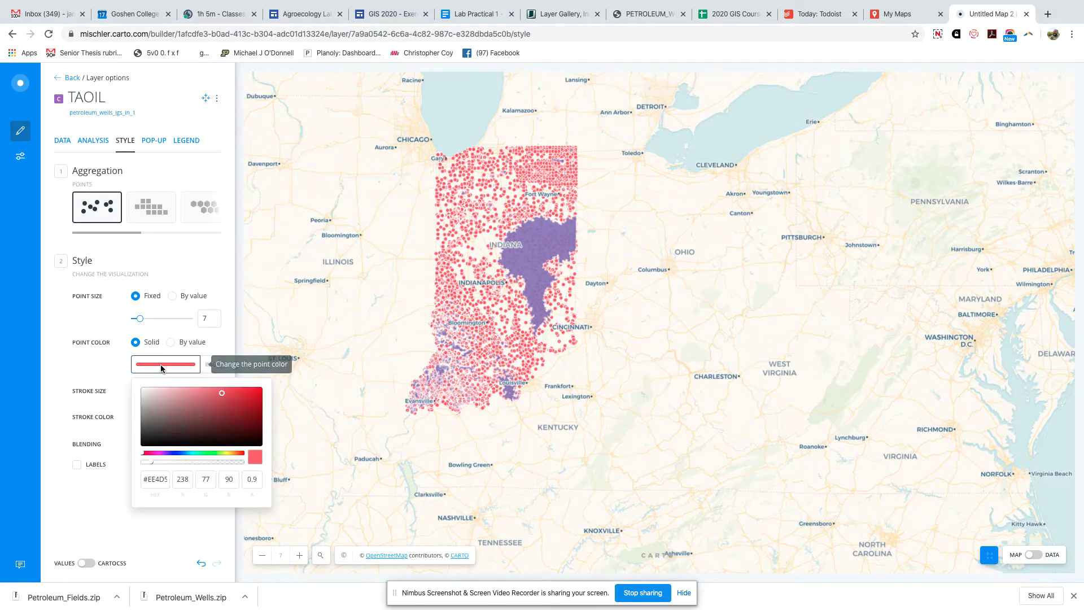
{"action": "left_click", "coordinate": [213, 453]}
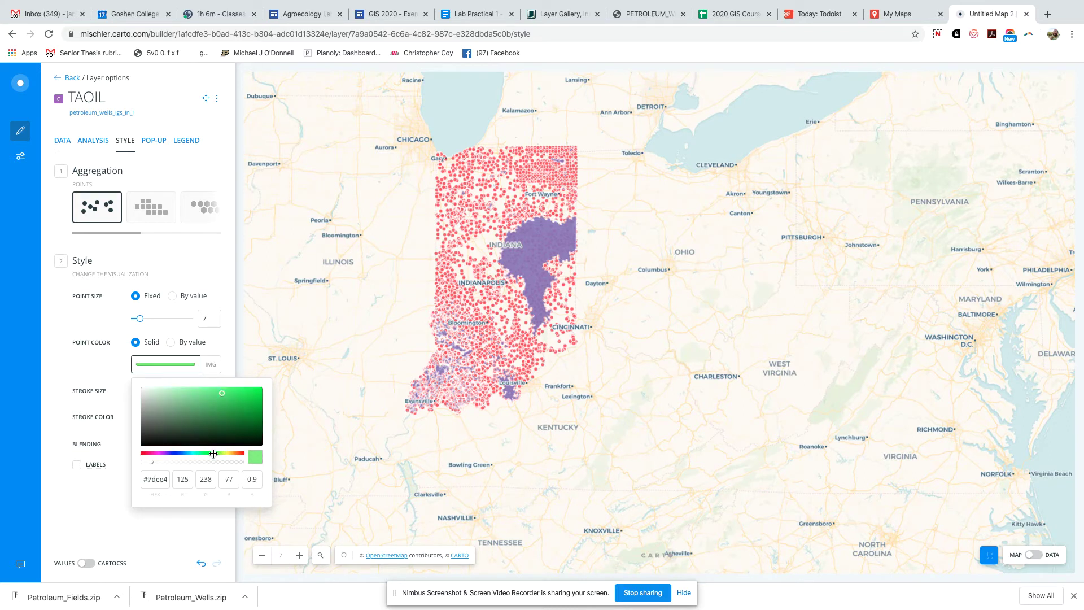
{"action": "left_click", "coordinate": [99, 520]}
{"action": "left_click", "coordinate": [59, 78]}
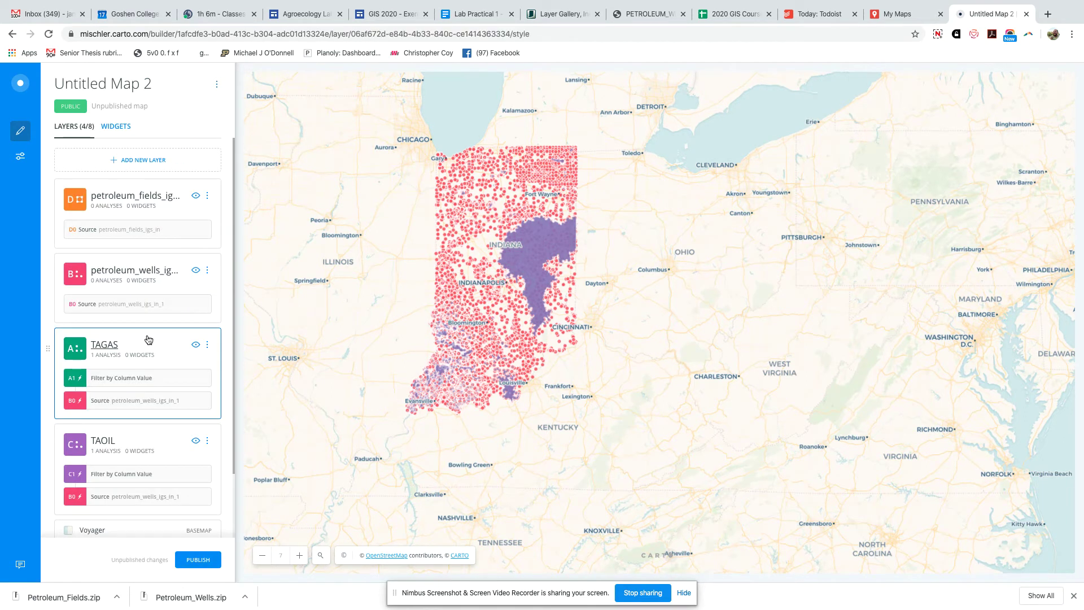
Step: Move the petroleum_fields_igs_in layer below TAOIL and hide the unfiltered petroleum_wells_igs_in_1 layer
{"action": "left_click", "coordinate": [147, 339]}
{"action": "left_click", "coordinate": [56, 79]}
{"action": "left_click_drag", "start_coordinate": [139, 245], "coordinate": [129, 502]}
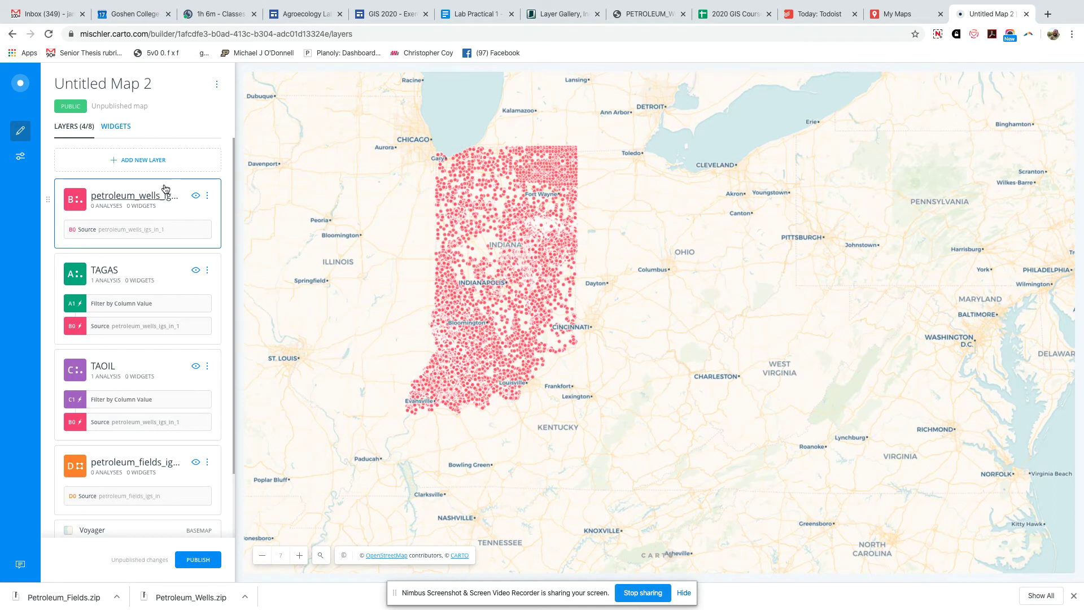
{"action": "left_click", "coordinate": [196, 197]}
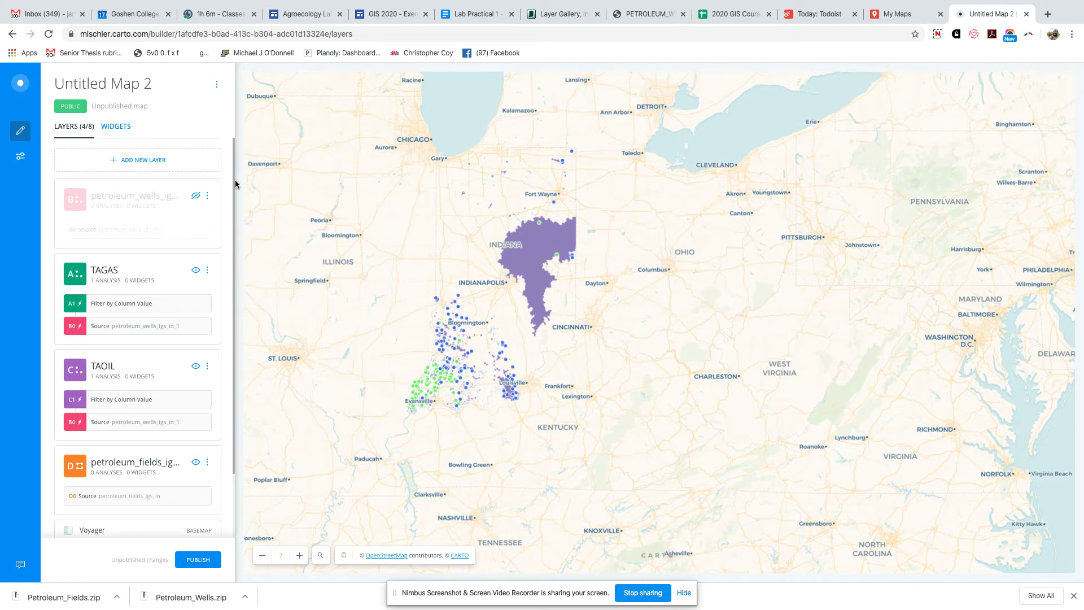
Step: Enable the layer selector in the map options, and open and close the sharing page without publishing
{"action": "left_click", "coordinate": [21, 157]}
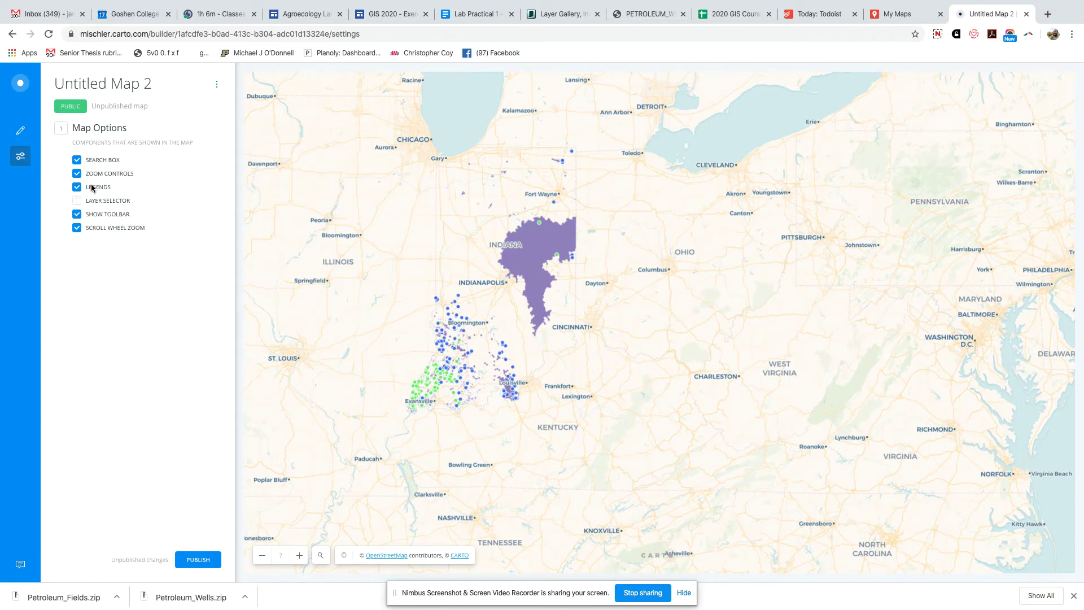
{"action": "left_click", "coordinate": [77, 201]}
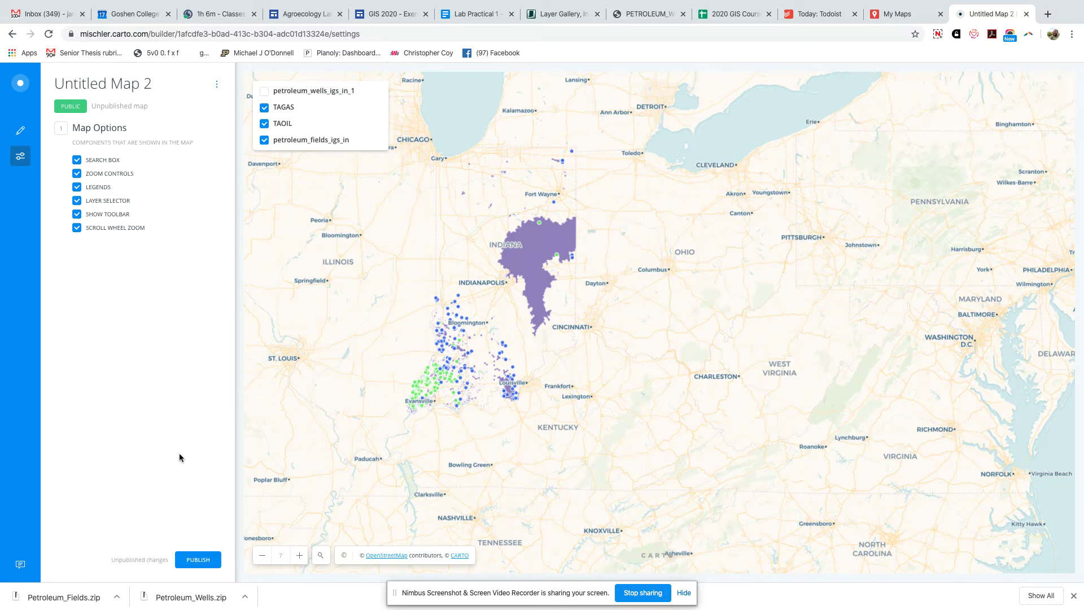
{"action": "left_click", "coordinate": [193, 560]}
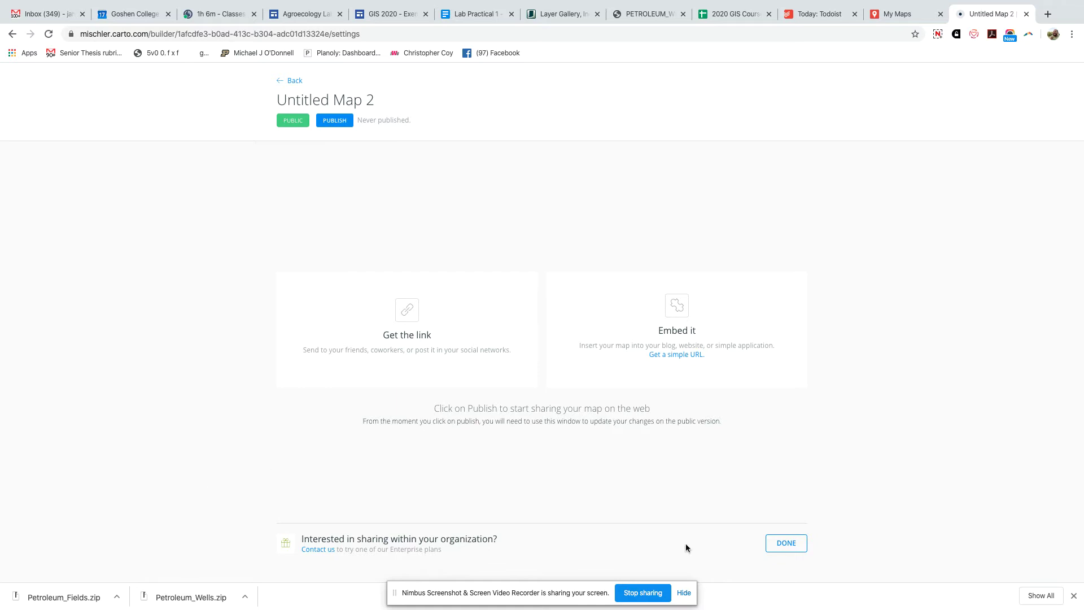
{"action": "left_click", "coordinate": [787, 542]}
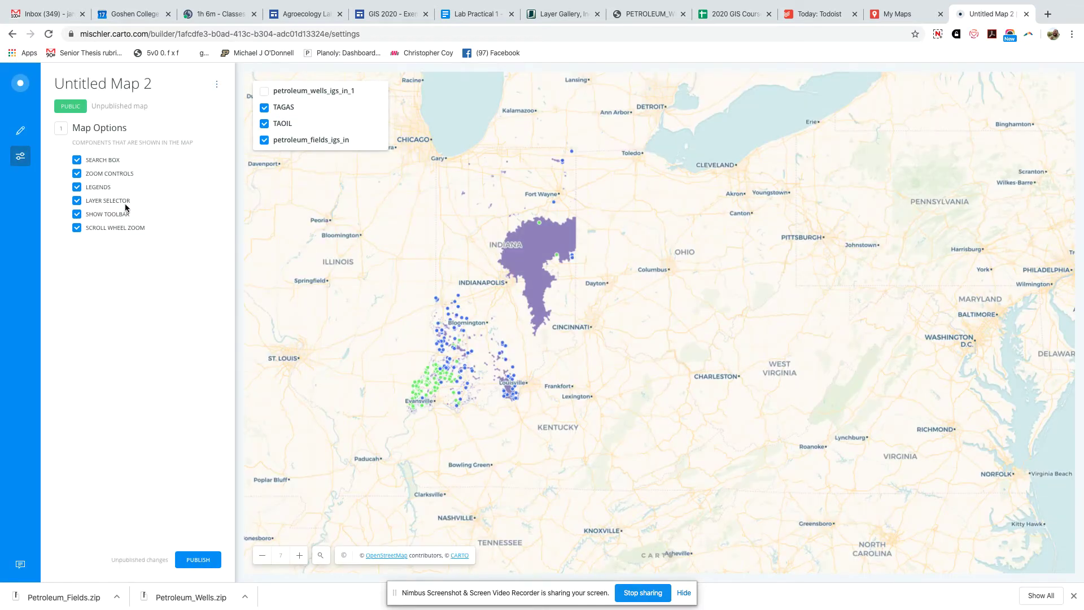
Step: Toggle the TAGAS and TAOIL layers in the map's layer selector to compare where their wells lie
{"action": "left_click", "coordinate": [77, 187]}
{"action": "left_click", "coordinate": [265, 108]}
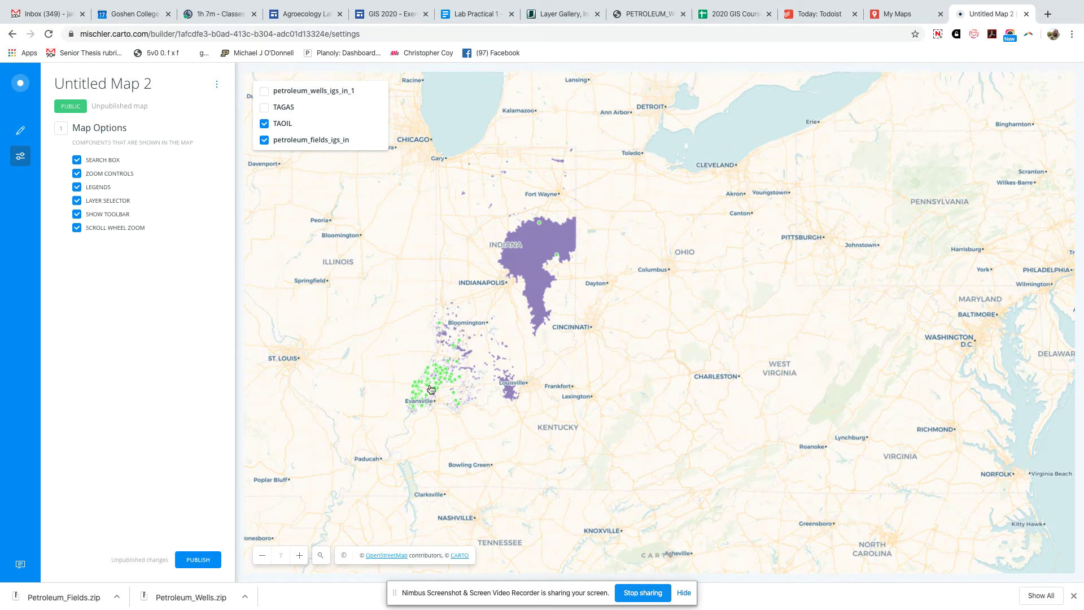
{"action": "left_click", "coordinate": [264, 108]}
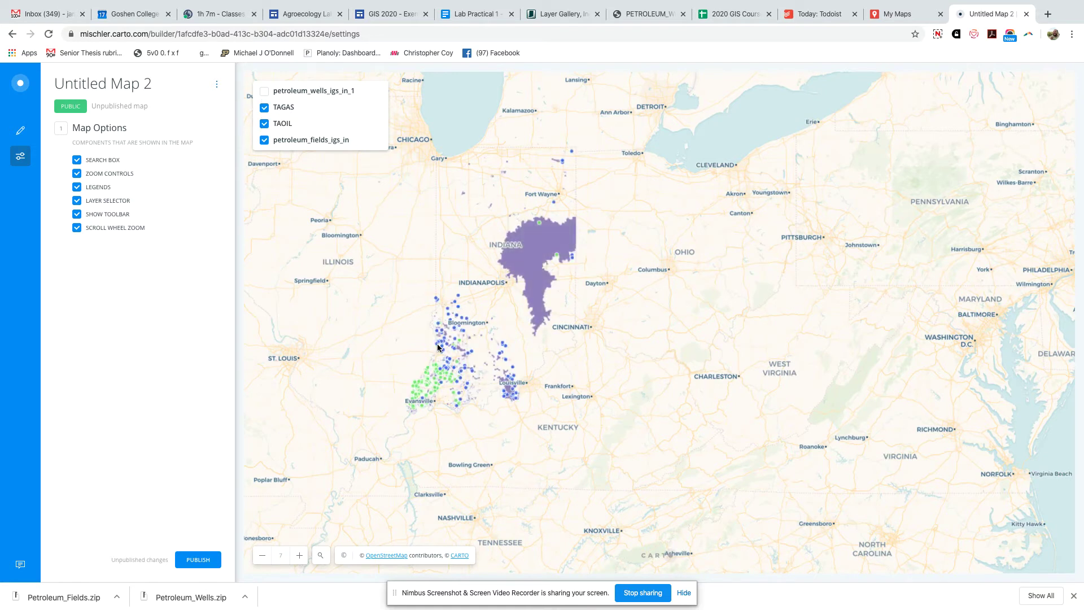
{"action": "left_click", "coordinate": [264, 124]}
Step: Rename the map "LAb Pract 1 q 1" and return to its layer list
{"action": "left_click", "coordinate": [140, 85]}
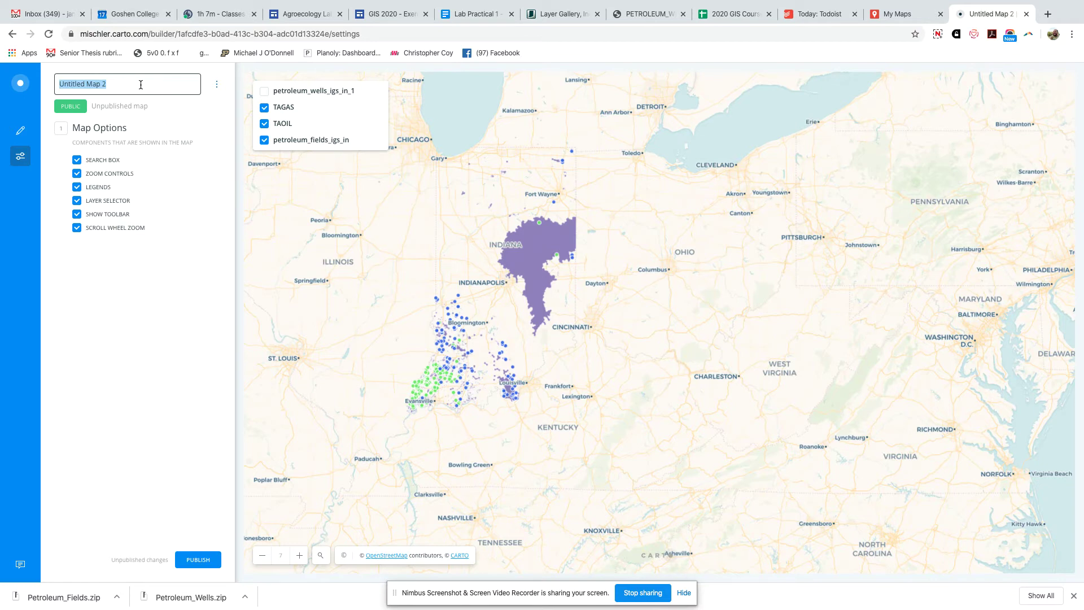
{"action": "type", "text": "E"}
{"action": "key", "text": "Return"}
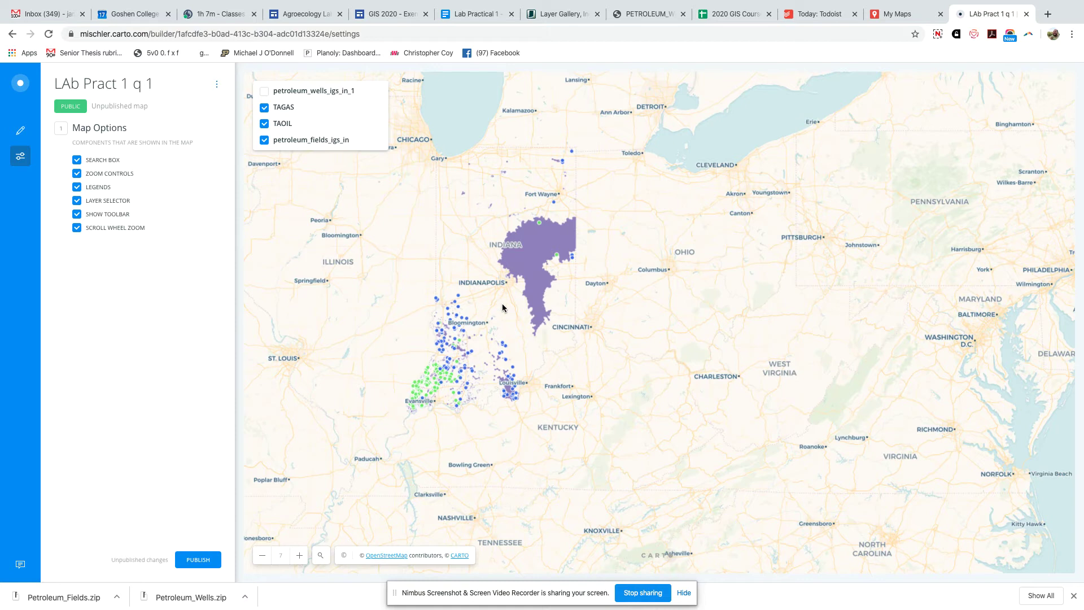
{"action": "scroll", "coordinate": [502, 308], "scroll_direction": "up", "scroll_amount": 1}
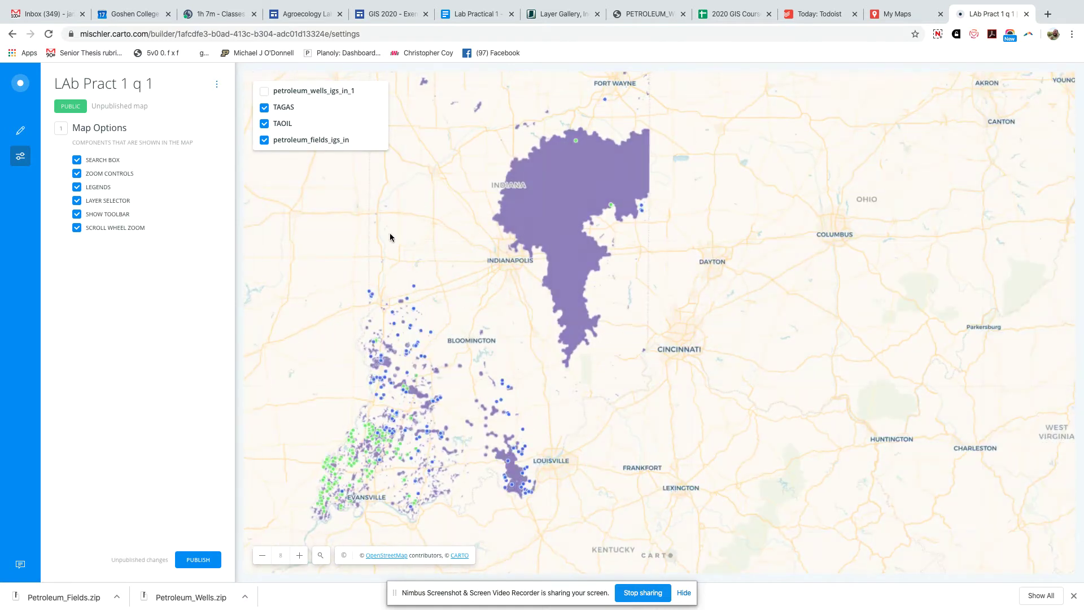
{"action": "left_click_drag", "start_coordinate": [348, 243], "coordinate": [543, 300]}
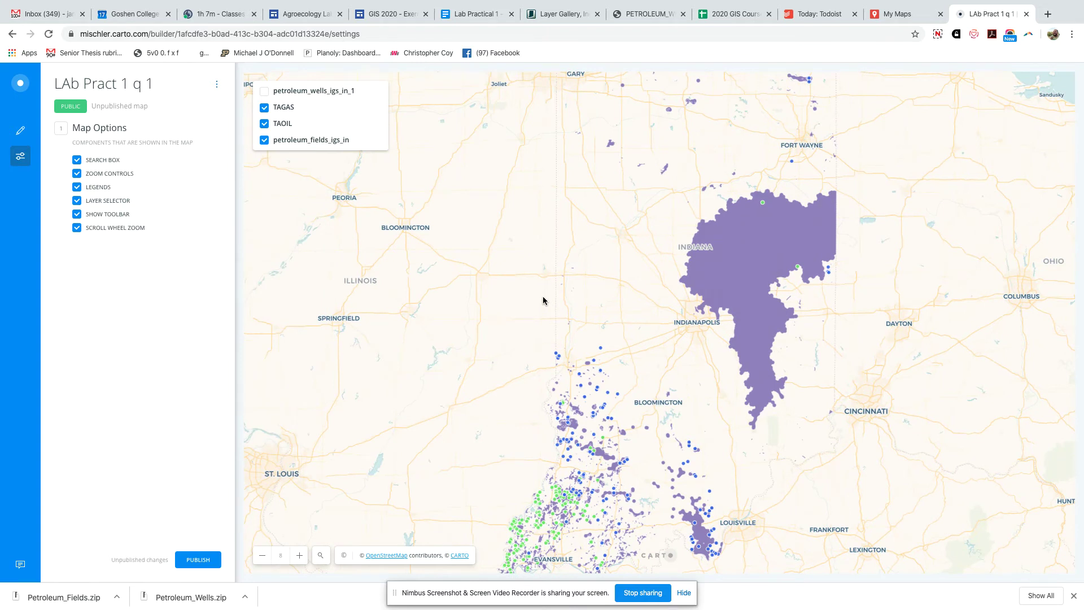
{"action": "scroll", "coordinate": [543, 300], "scroll_direction": "down", "scroll_amount": 1}
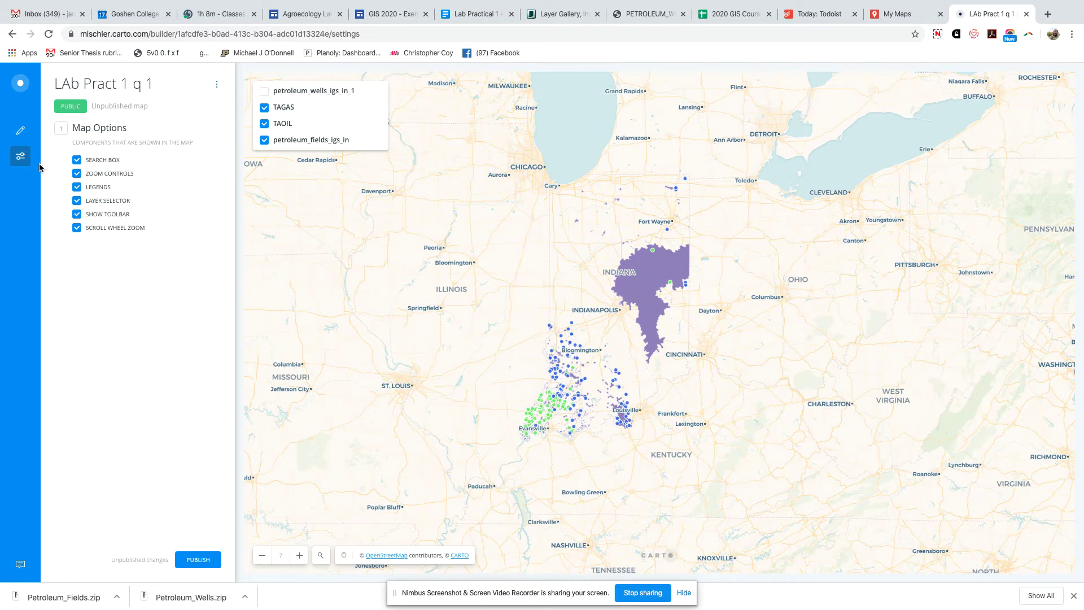
{"action": "left_click", "coordinate": [18, 132]}
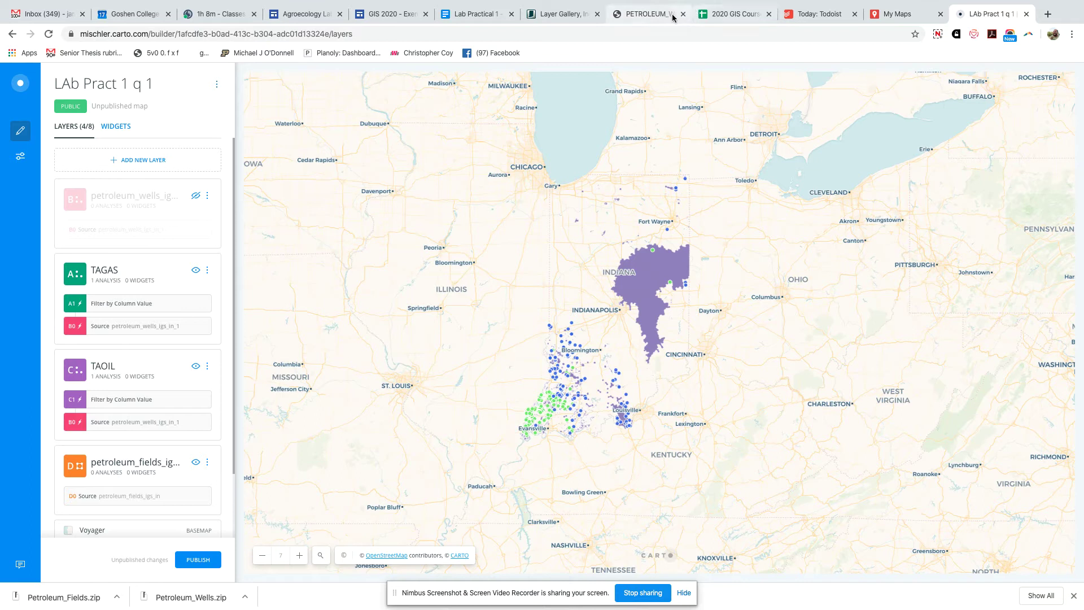
Step: Switch to the Lab Practical 1 document and open the address list linked in question 2
{"action": "left_click", "coordinate": [469, 16]}
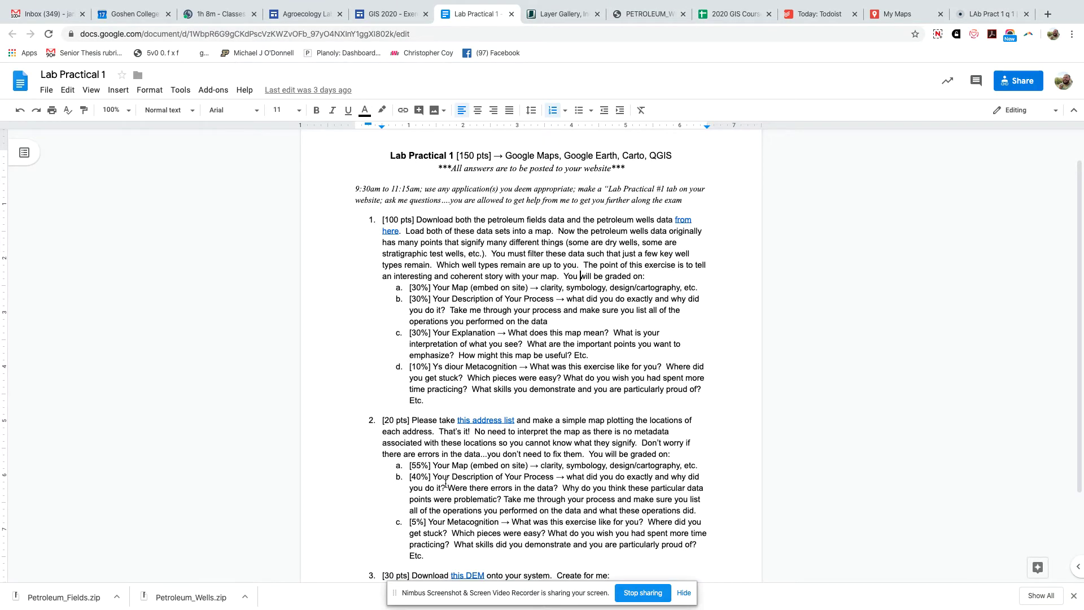
{"action": "scroll", "coordinate": [445, 483], "scroll_direction": "down", "scroll_amount": 2}
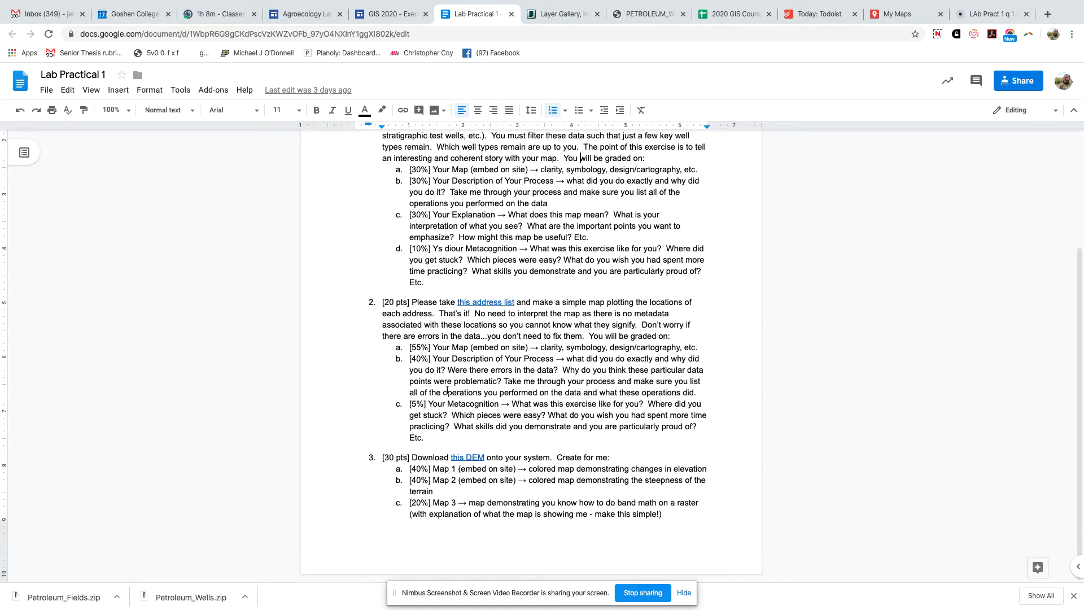
{"action": "left_click", "coordinate": [481, 302]}
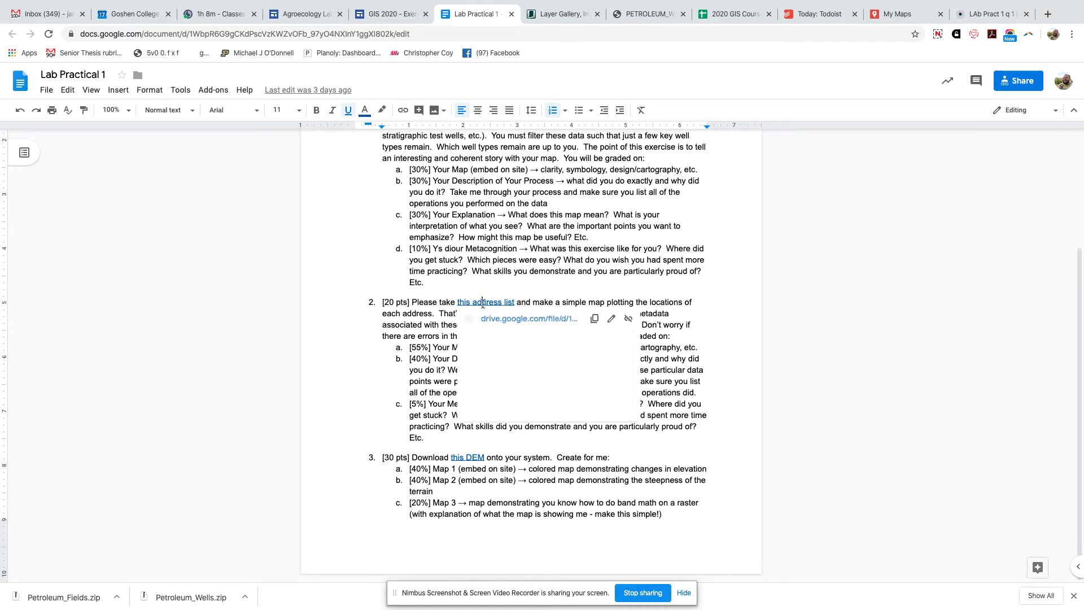
{"action": "left_click", "coordinate": [497, 319]}
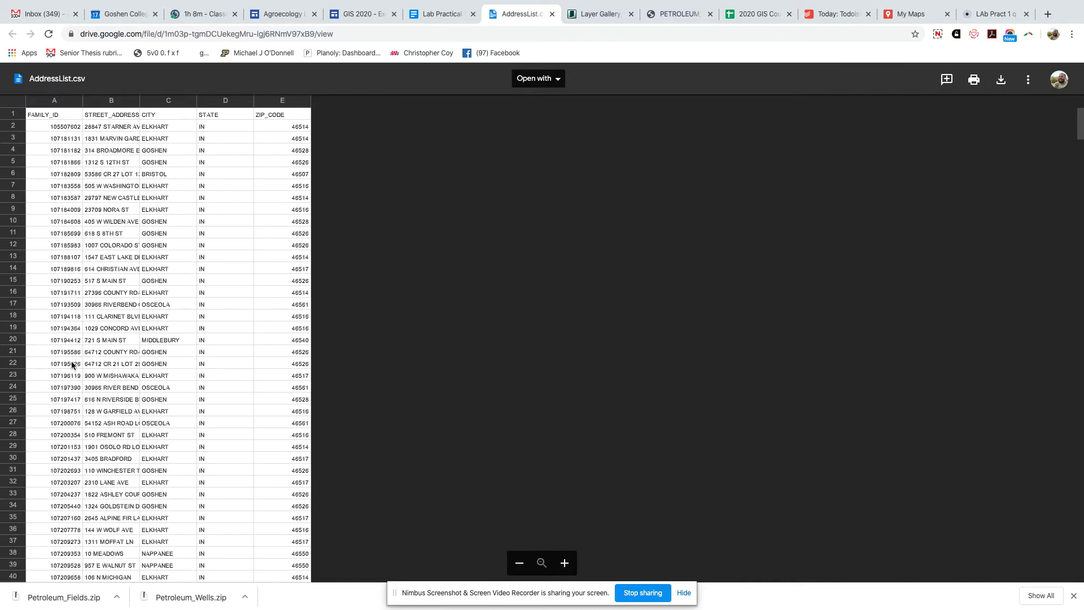
Step: Download AddressList.csv and switch to Google My Maps
{"action": "left_click", "coordinate": [1073, 596]}
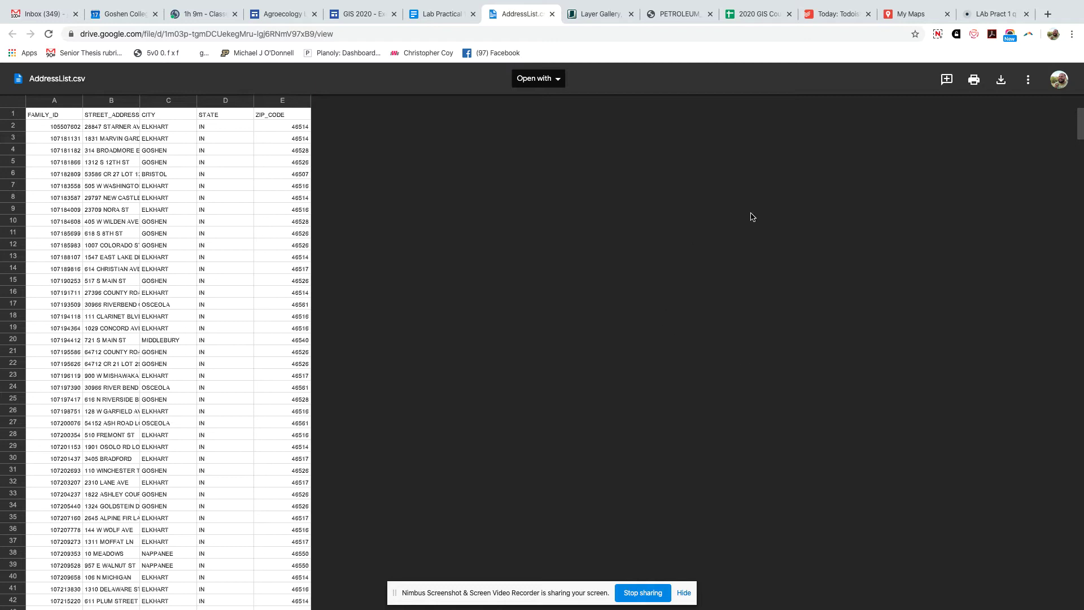
{"action": "left_click", "coordinate": [999, 80]}
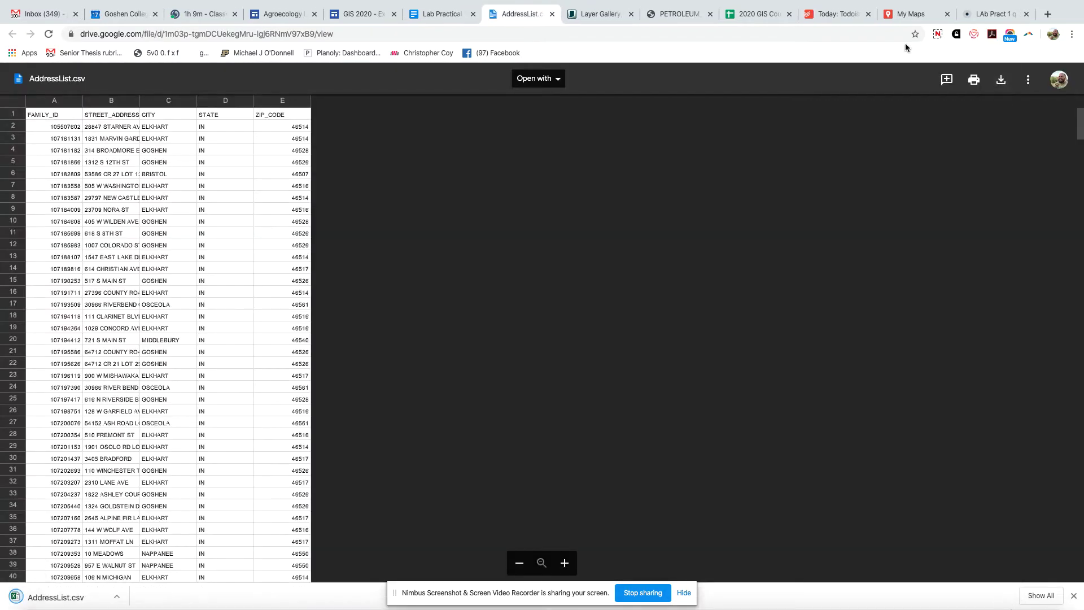
{"action": "left_click", "coordinate": [906, 15]}
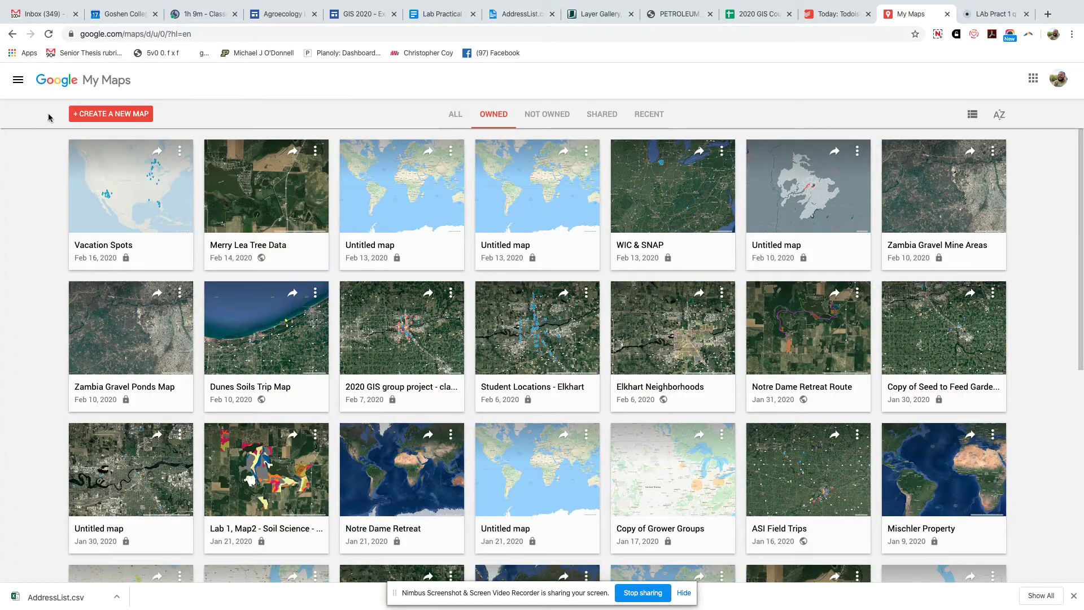
Step: Create a new map and title it "LAb Pract 1 Q2"
{"action": "left_click", "coordinate": [103, 118]}
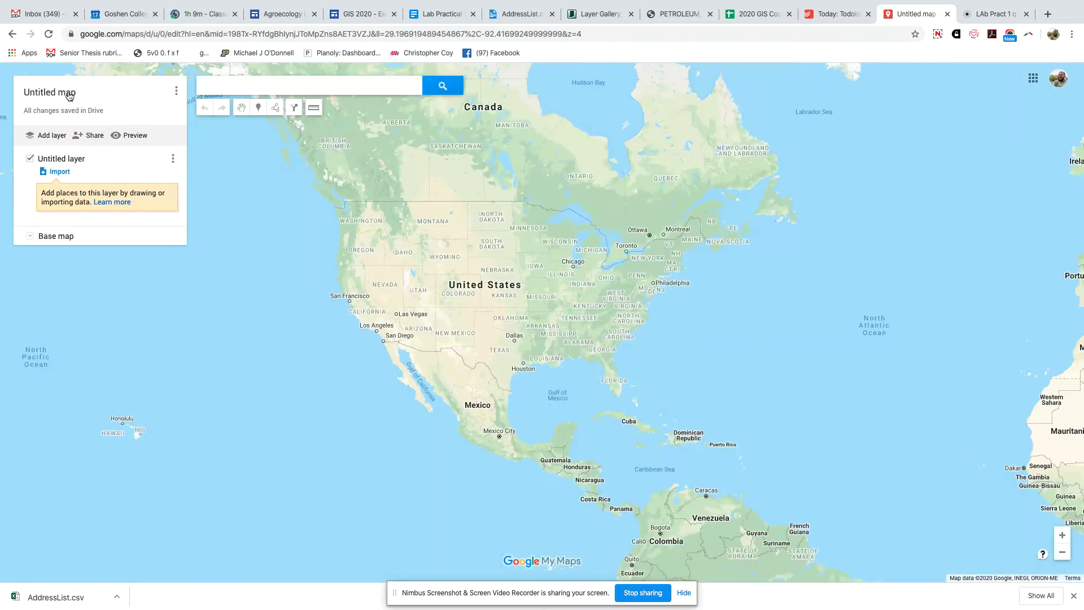
{"action": "left_click", "coordinate": [59, 96]}
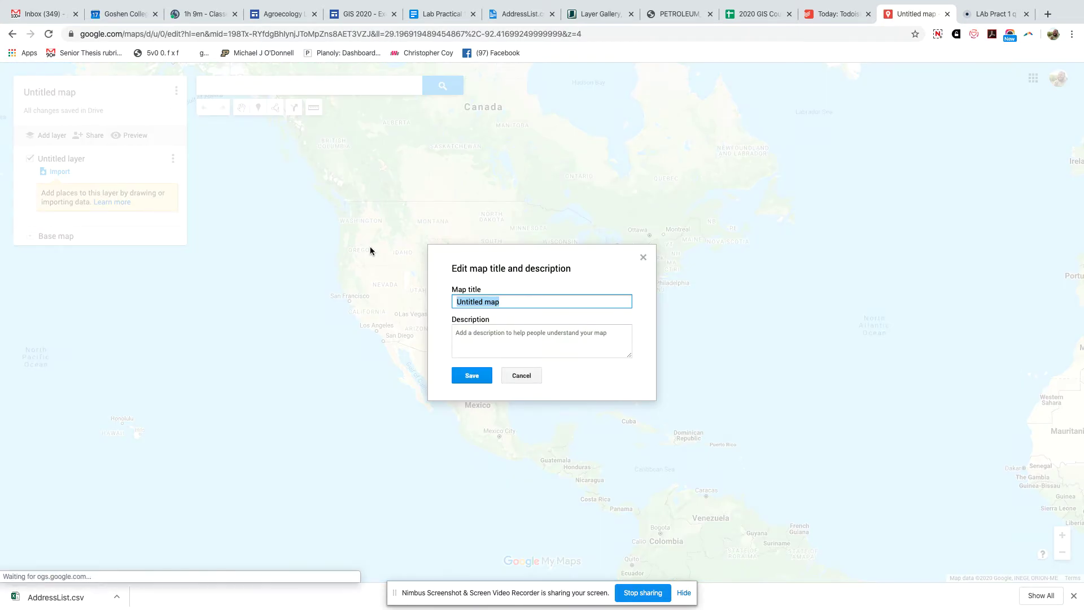
{"action": "type", "text": "Ex"}
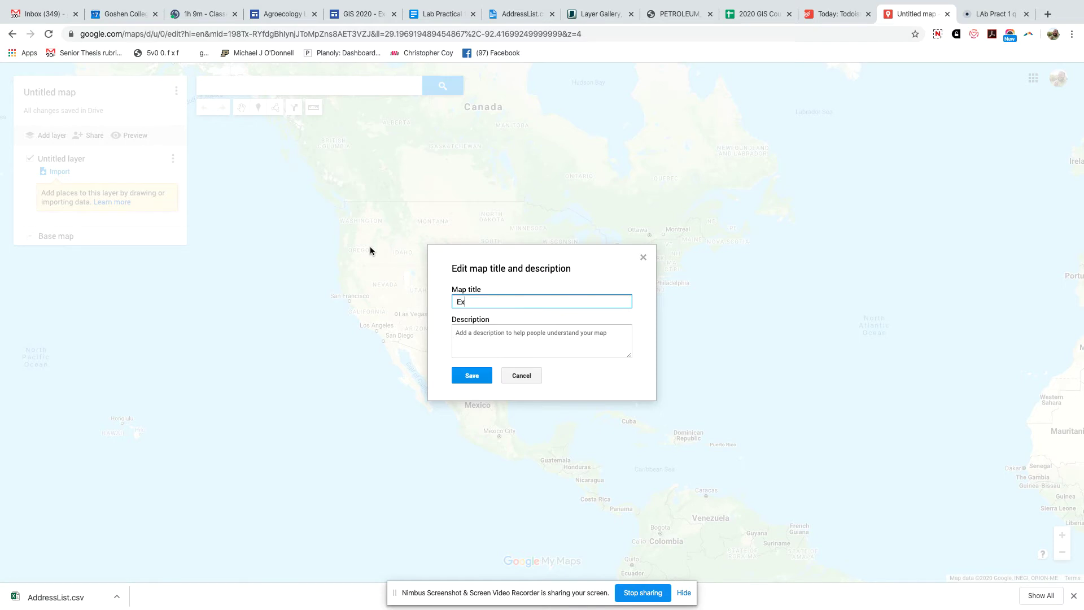
{"action": "key", "text": "ctrl+z"}
{"action": "type", "text": "LAb Pract 1 E"}
{"action": "key", "text": "BackSpace"}
{"action": "type", "text": "Q2"}
{"action": "key", "text": "Return"}
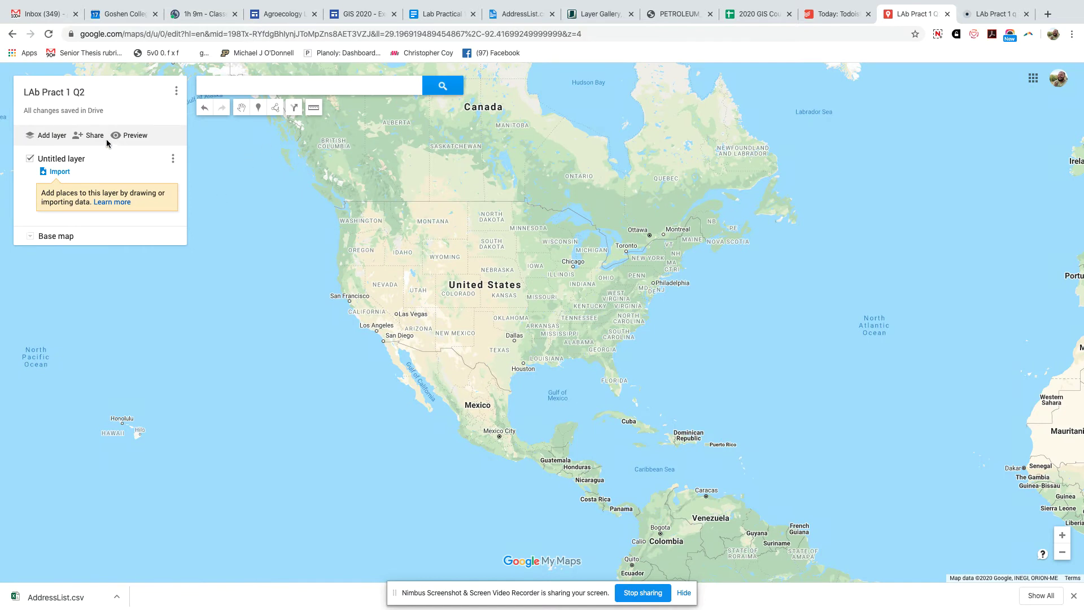
Step: Import AddressList.csv from the Downloads folder into the map's untitled layer
{"action": "left_click", "coordinate": [57, 173]}
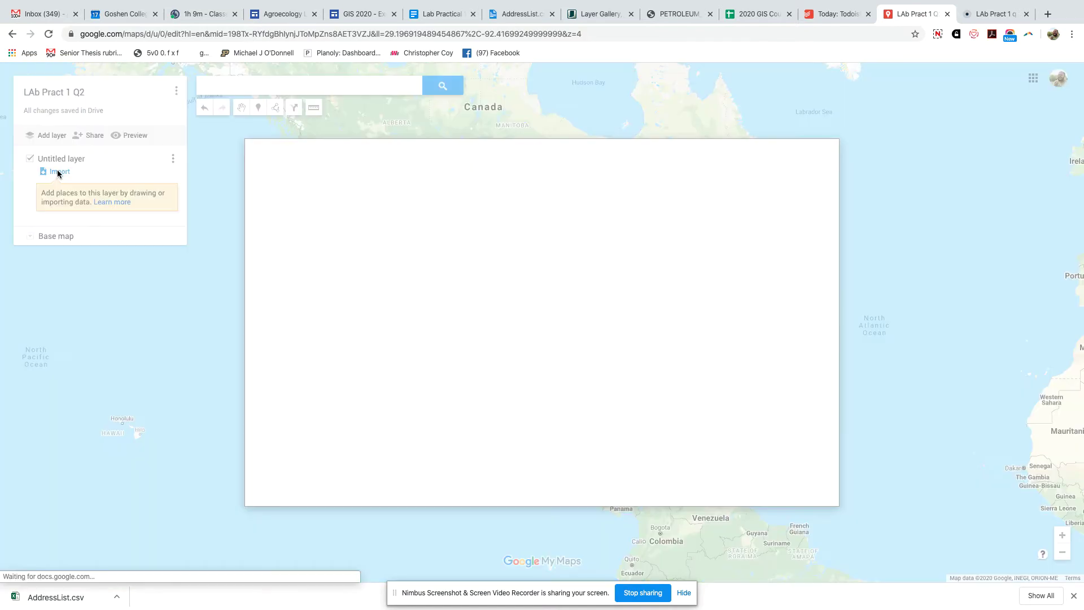
{"action": "left_click", "coordinate": [553, 352]}
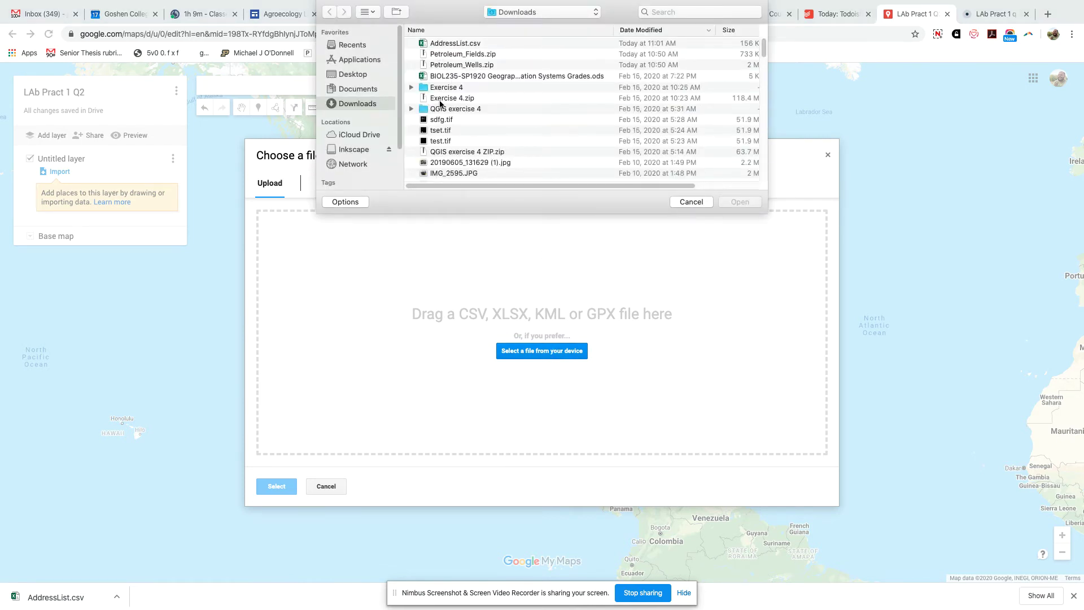
{"action": "left_click", "coordinate": [445, 44]}
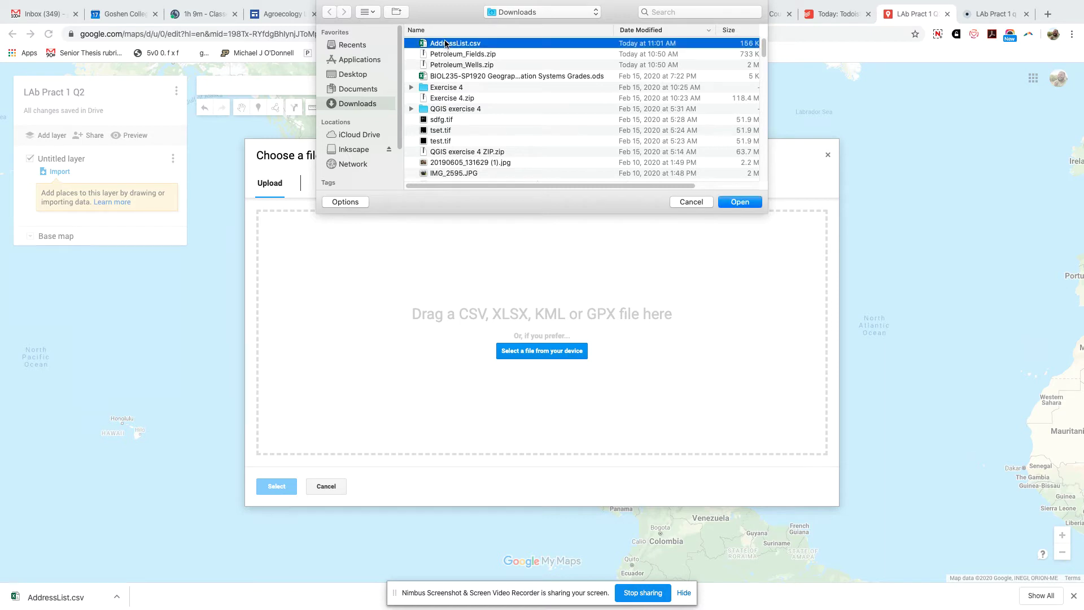
{"action": "double_click", "coordinate": [445, 43]}
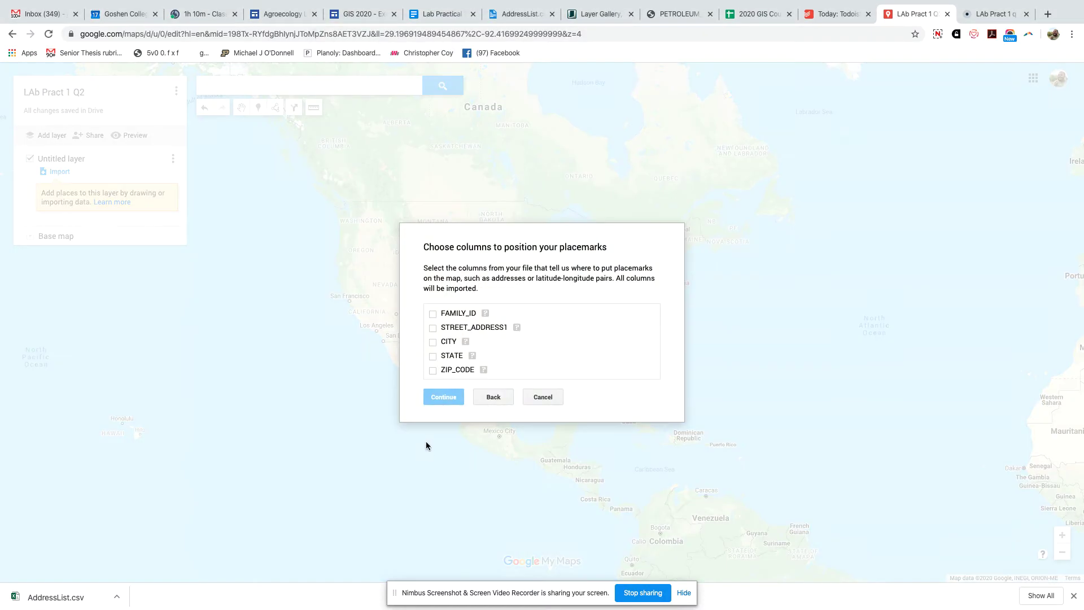
Step: Position the placemarks by STREET_ADDRESS1, CITY, STATE and ZIP_CODE, and title the markers by FAMILY_ID
{"action": "left_click", "coordinate": [435, 327]}
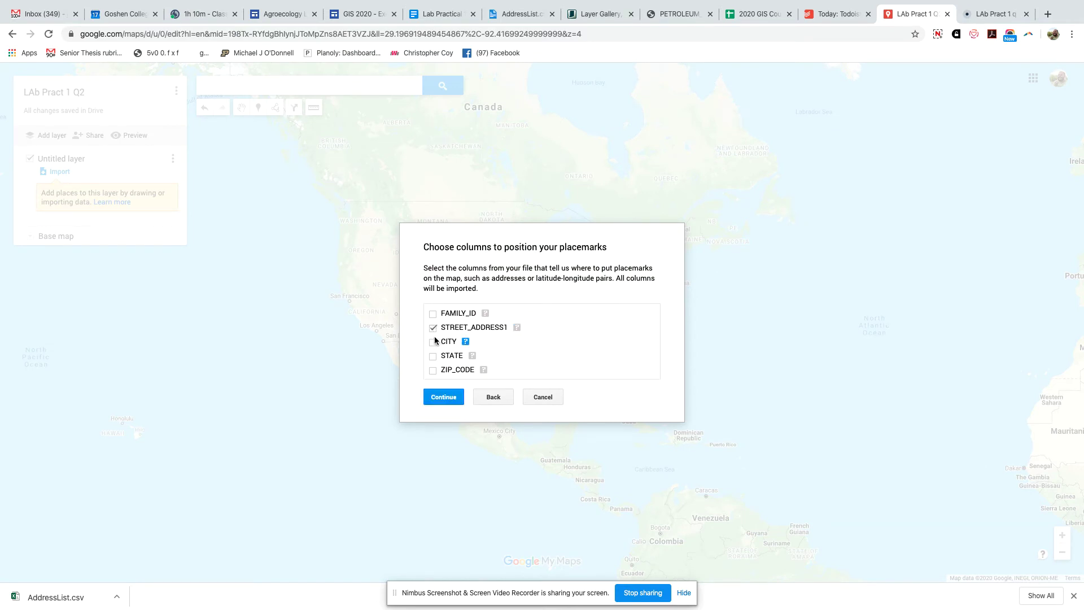
{"action": "left_click", "coordinate": [433, 342]}
{"action": "left_click", "coordinate": [433, 356]}
{"action": "left_click", "coordinate": [433, 370]}
{"action": "left_click", "coordinate": [440, 400]}
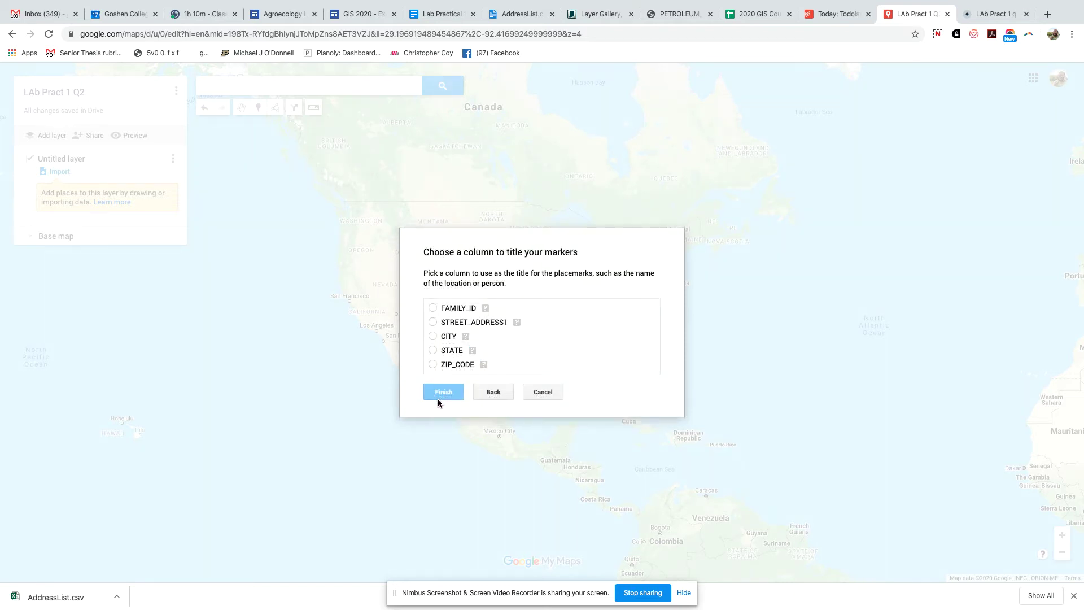
{"action": "left_click", "coordinate": [433, 308]}
{"action": "left_click", "coordinate": [442, 394]}
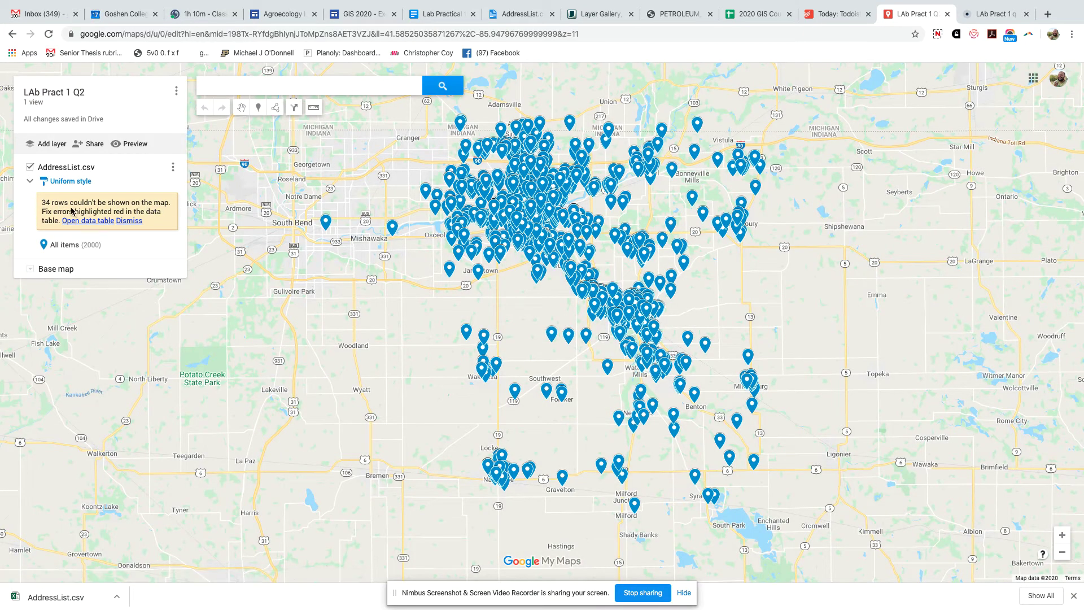
Step: Open the layer's data table and remove the apartment designation from the street address in row 1
{"action": "left_click", "coordinate": [88, 224]}
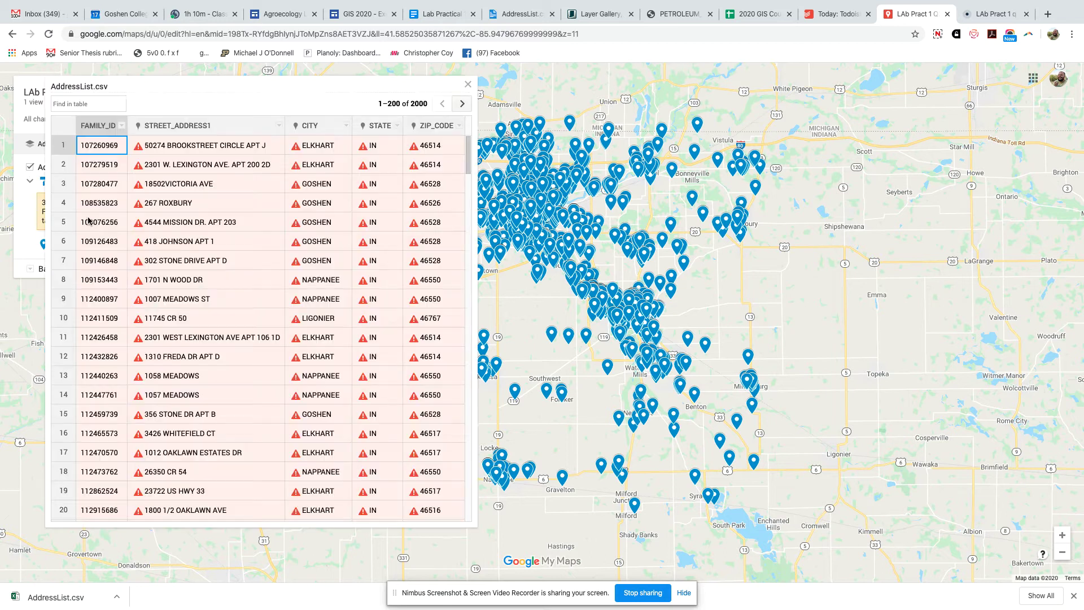
{"action": "mouse_move", "coordinate": [468, 168]}
{"action": "left_mouse_down"}
{"action": "mouse_move", "coordinate": [469, 358]}
{"action": "mouse_move", "coordinate": [471, 158]}
{"action": "left_mouse_up"}
{"action": "left_click", "coordinate": [199, 147]}
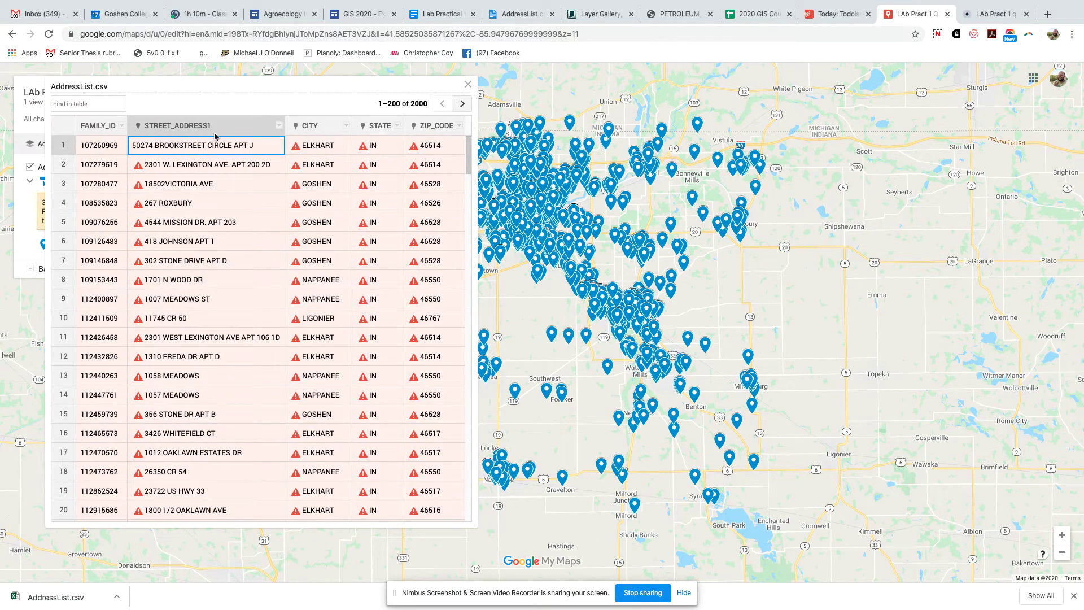
{"action": "left_click", "coordinate": [247, 146]}
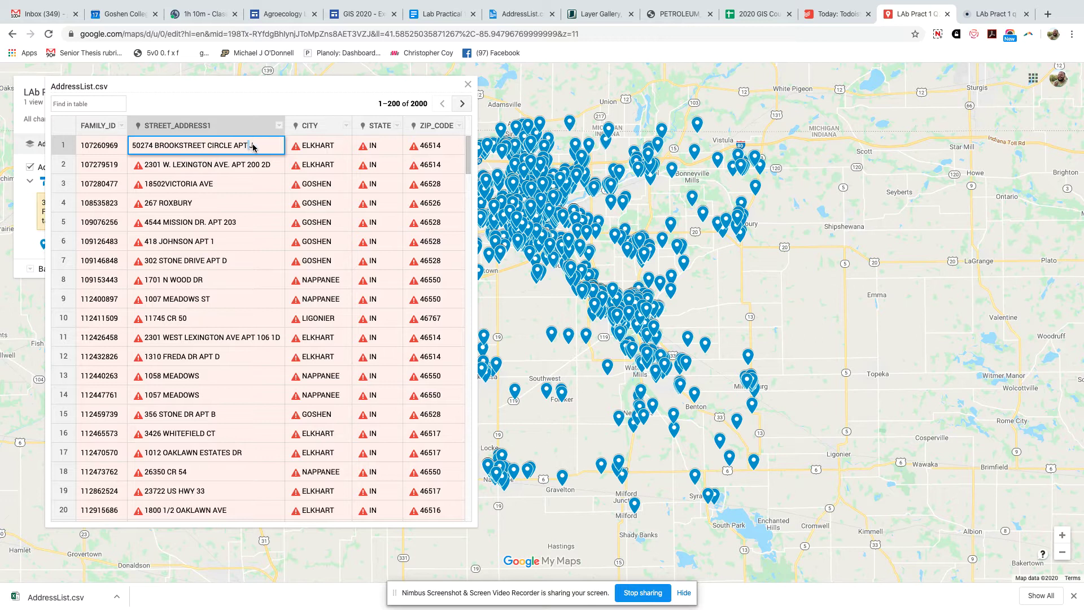
{"action": "key", "text": "BackSpace"}
{"action": "key", "text": "BackSpace"}
{"action": "key", "text": "BackSpace"}
{"action": "key", "text": "Return"}
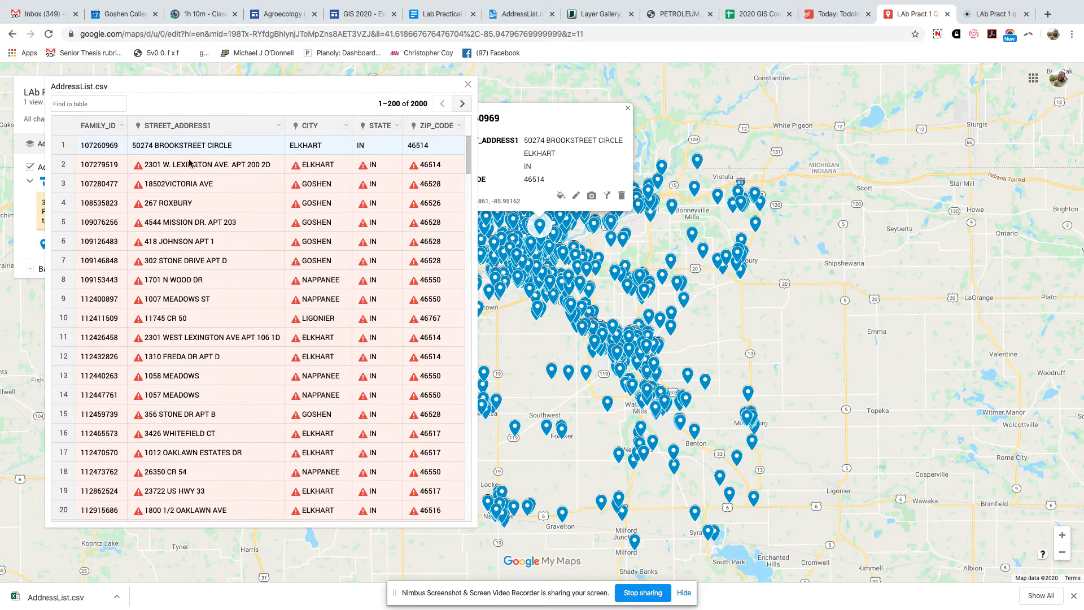
Step: Remove the apartment designation from the street address in row 2 of the data table
{"action": "left_click", "coordinate": [189, 163]}
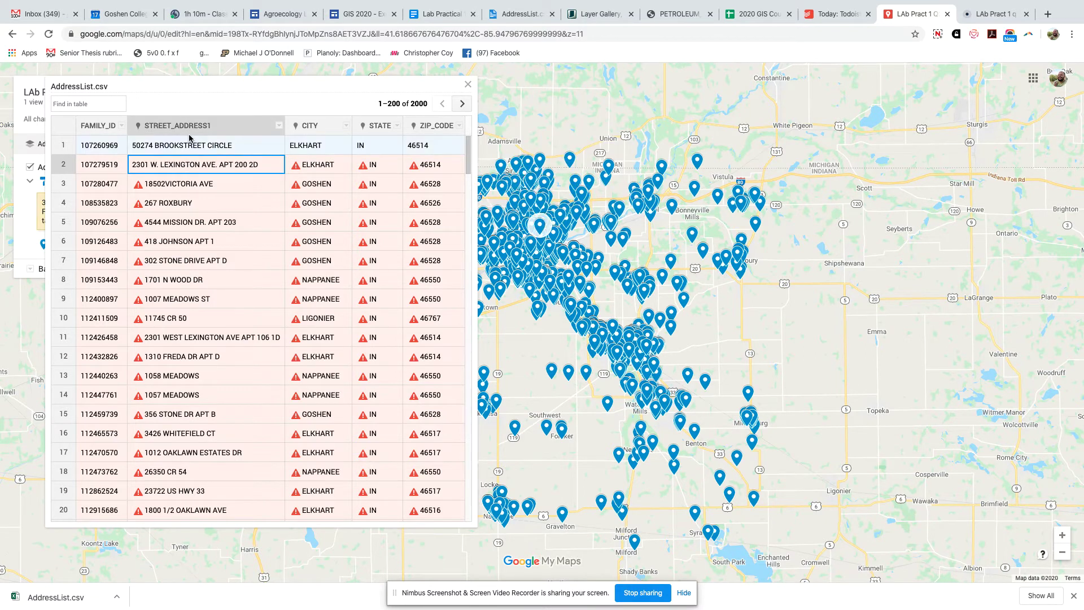
{"action": "key", "text": "BackSpace"}
{"action": "key", "text": "BackSpace"}
{"action": "key", "text": "BackSpace"}
{"action": "key", "text": "BackSpace"}
{"action": "key", "text": "BackSpace"}
{"action": "key", "text": "BackSpace"}
{"action": "key", "text": "BackSpace"}
{"action": "key", "text": "BackSpace"}
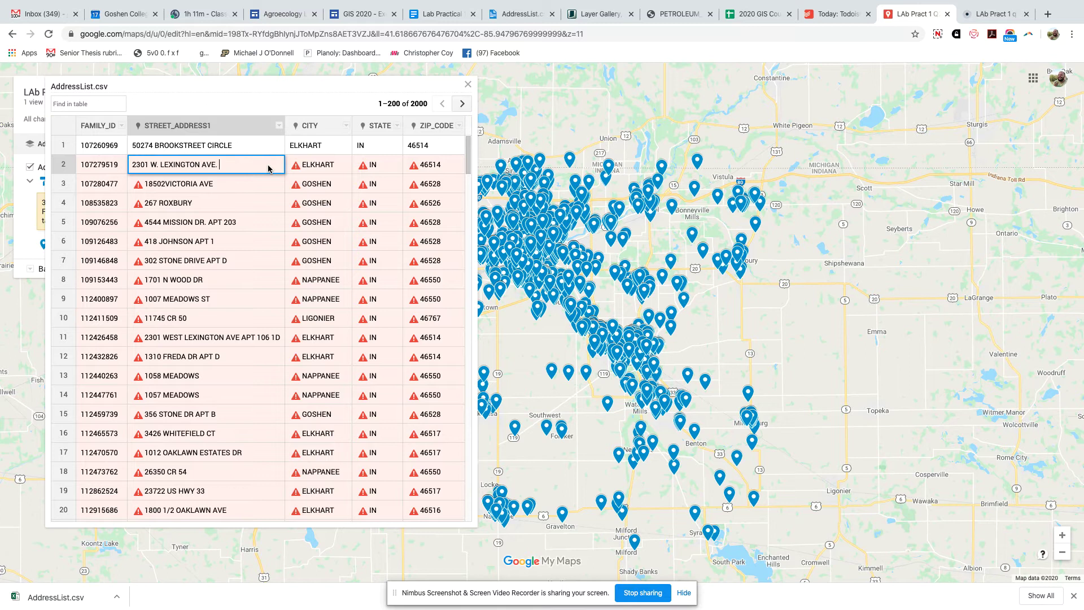
{"action": "key", "text": "Return"}
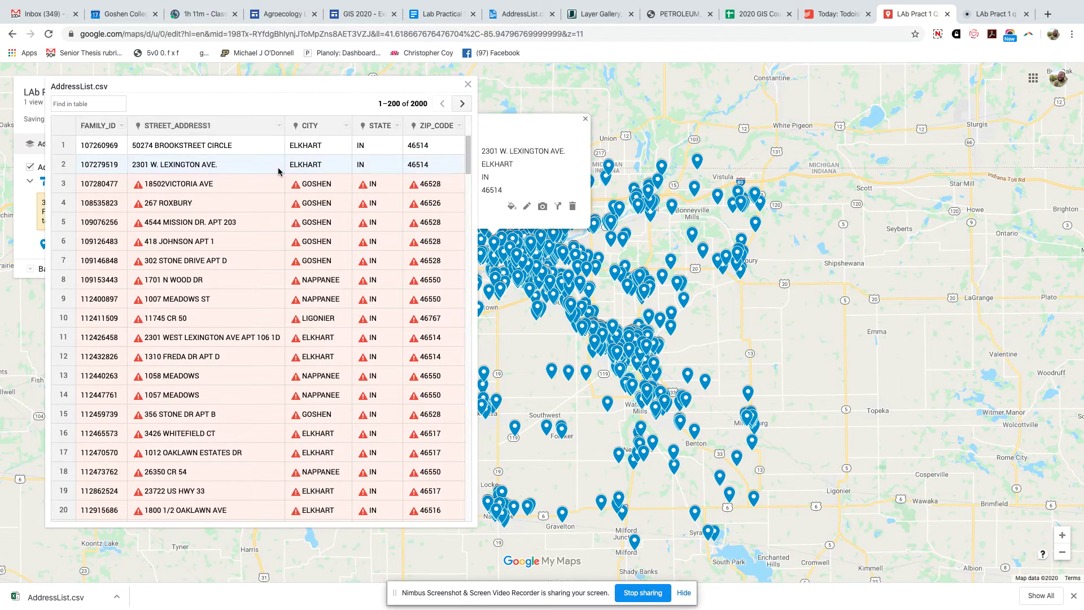
Step: Insert a space between the house number and street name in row 3, then close the data table
{"action": "double_click", "coordinate": [167, 188]}
{"action": "double_click", "coordinate": [154, 186]}
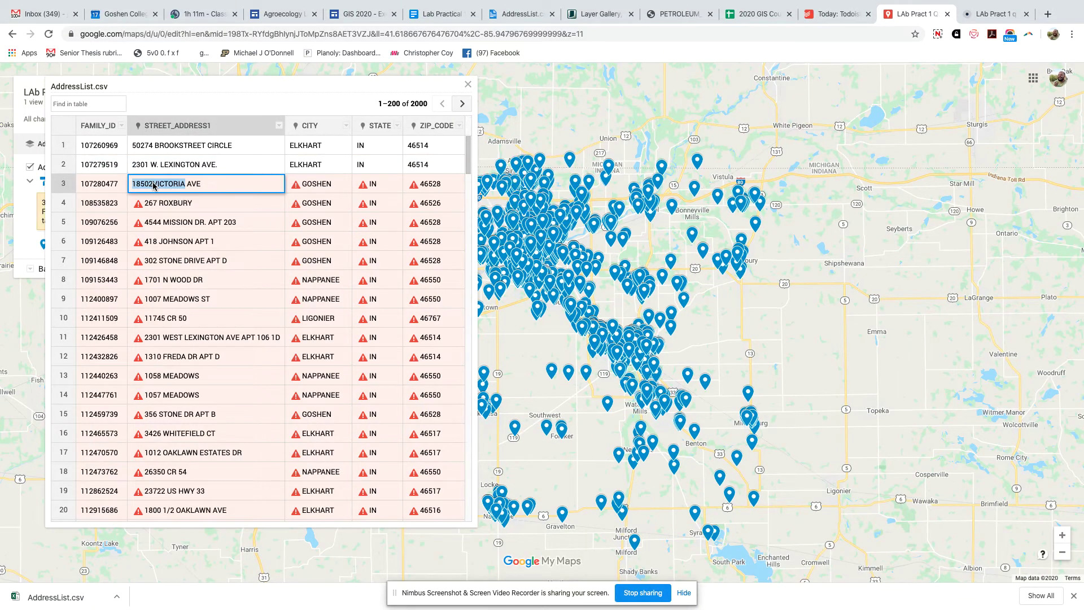
{"action": "left_click", "coordinate": [154, 185]}
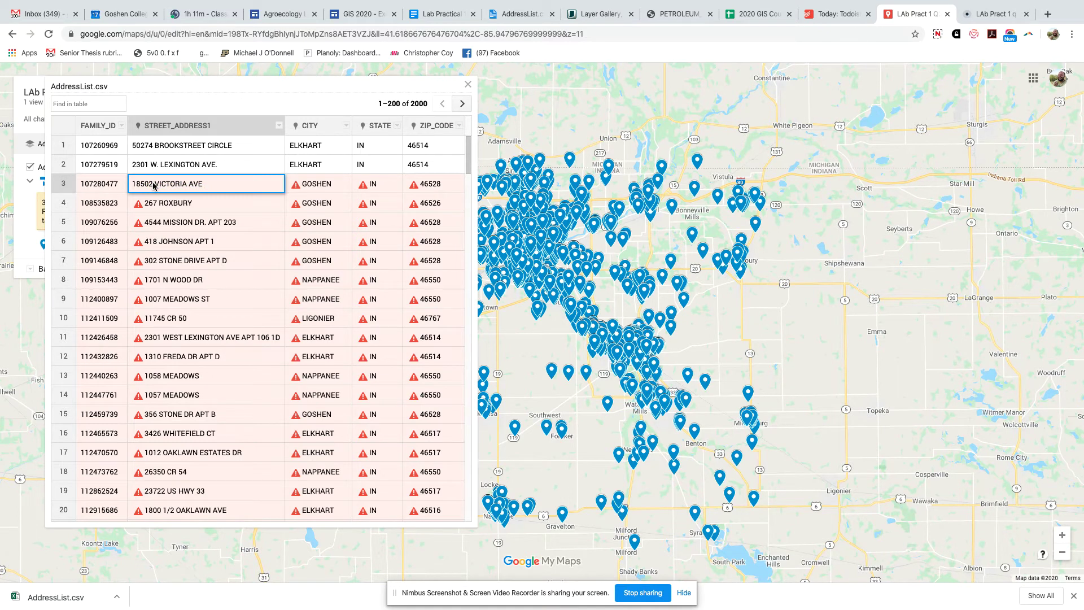
{"action": "key", "text": "Return"}
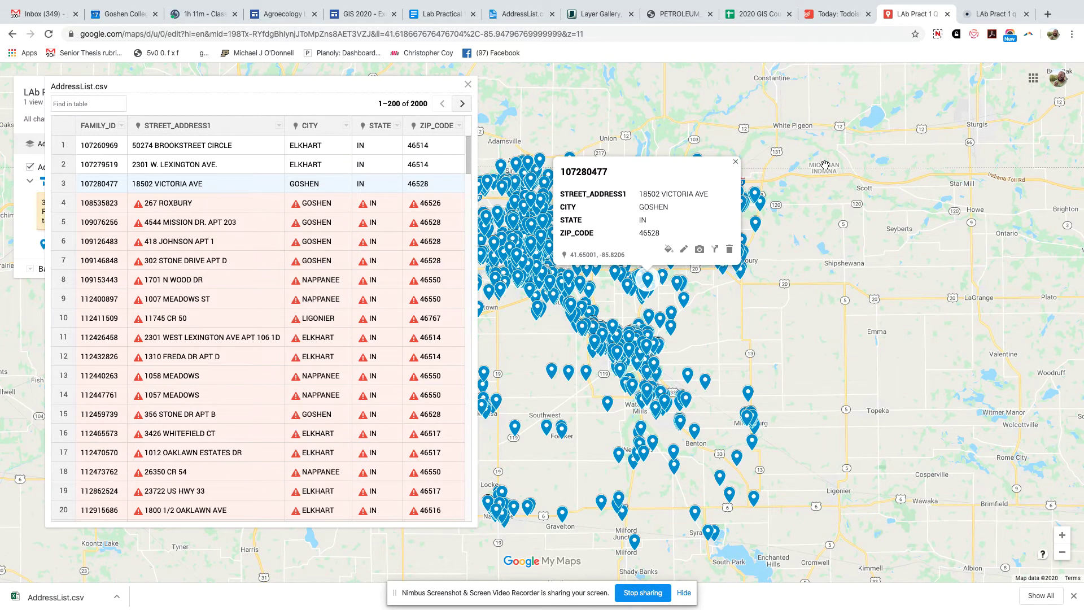
{"action": "left_click", "coordinate": [735, 165]}
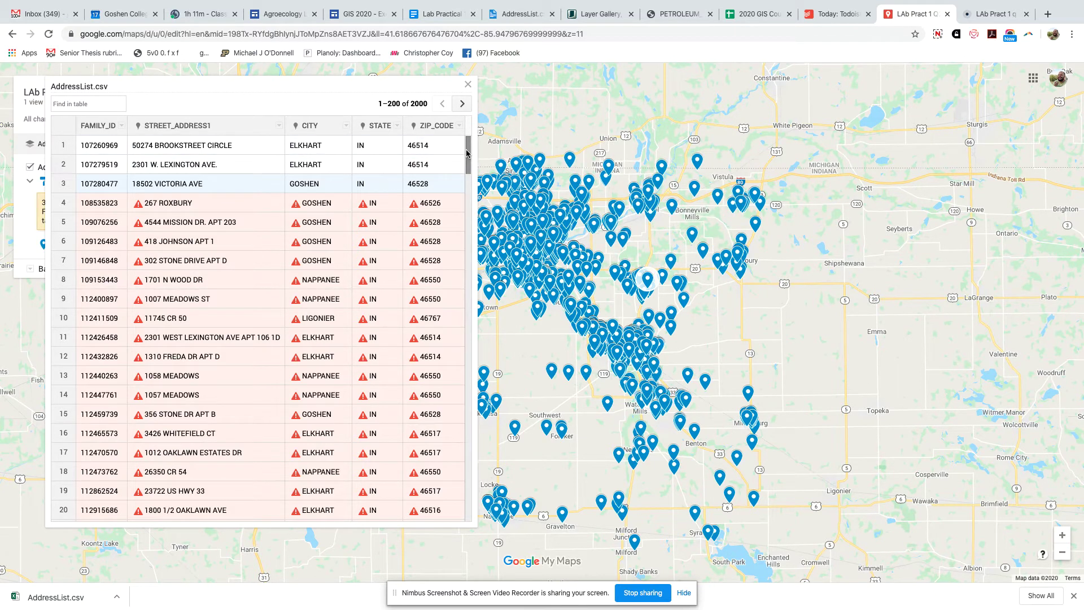
{"action": "left_click_drag", "start_coordinate": [468, 154], "coordinate": [468, 87]}
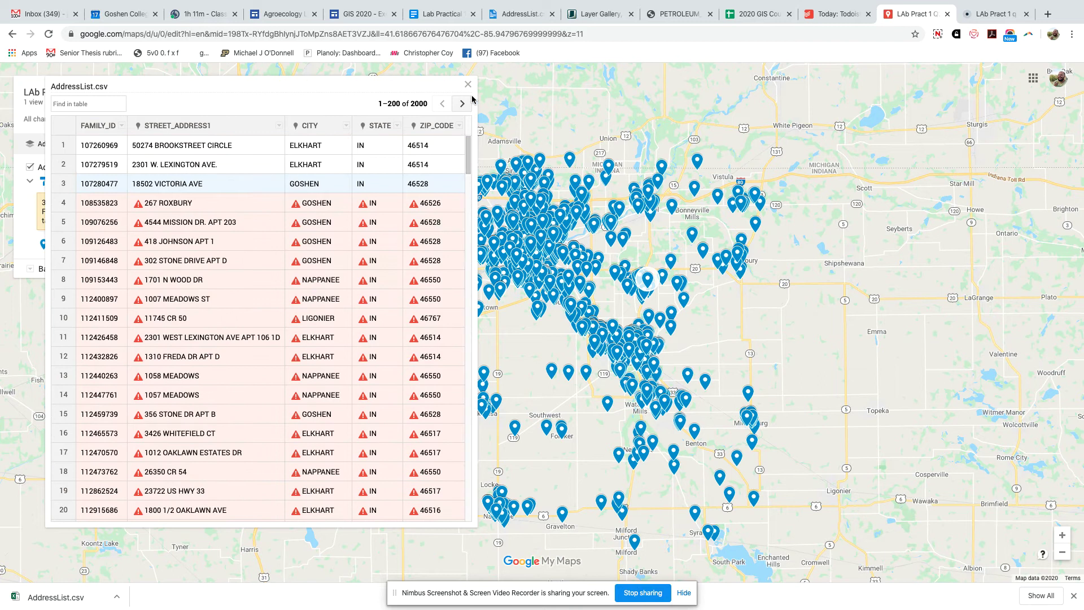
{"action": "left_click", "coordinate": [467, 84]}
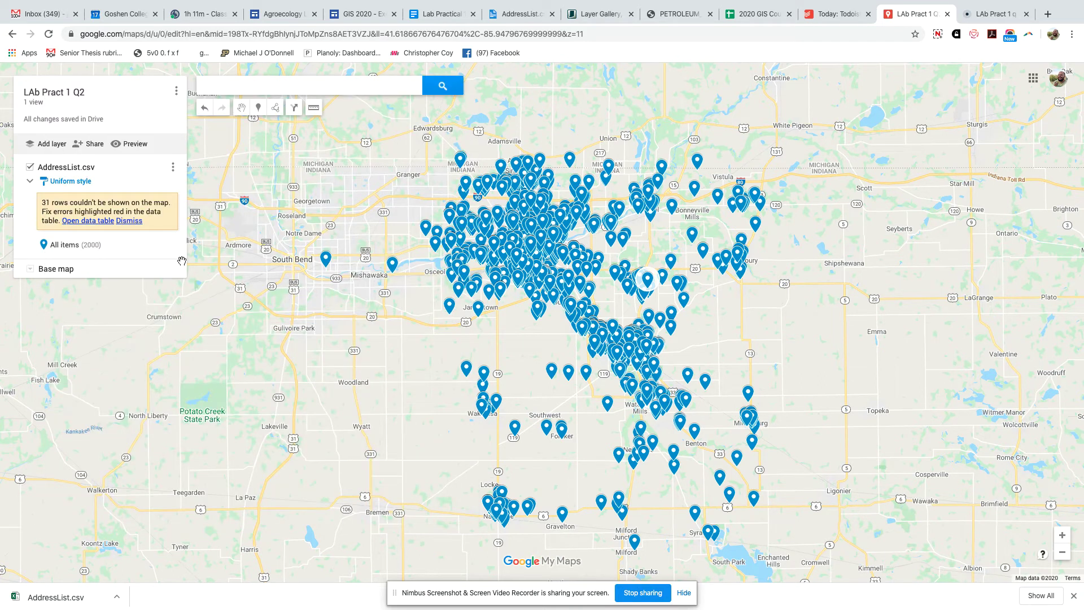
Step: Dismiss the AddressList.csv layer's row-error notice and open the choices for grouping its places
{"action": "left_click", "coordinate": [134, 220]}
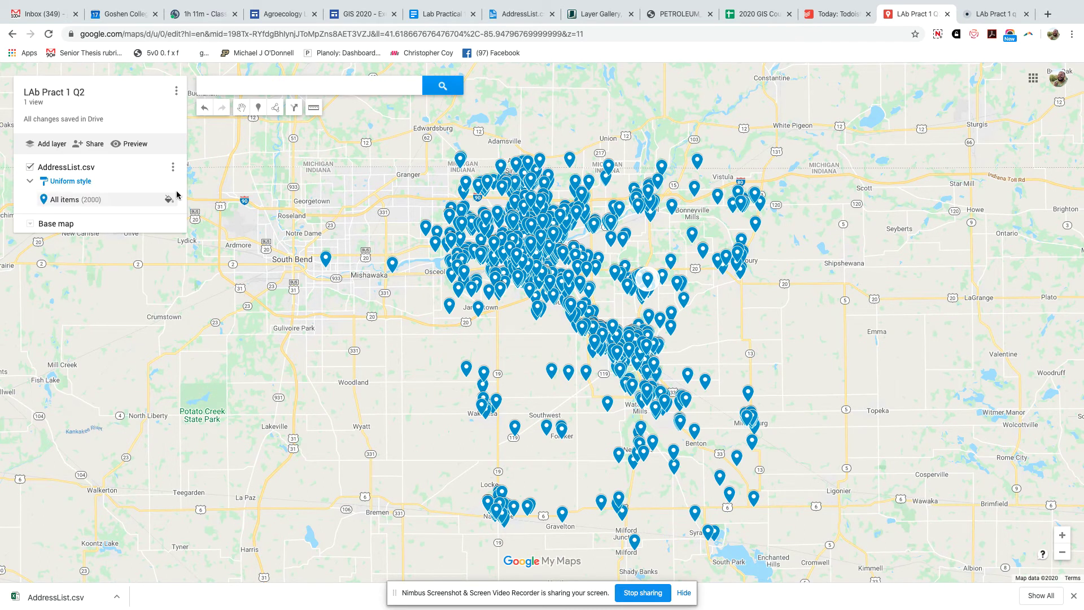
{"action": "left_click", "coordinate": [66, 182]}
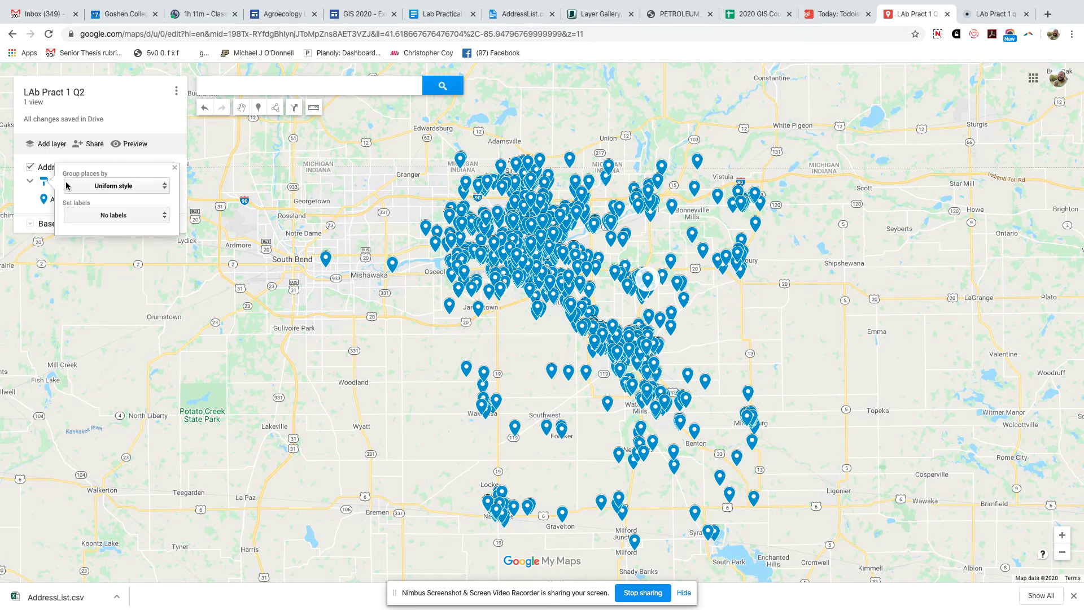
{"action": "left_click", "coordinate": [139, 190]}
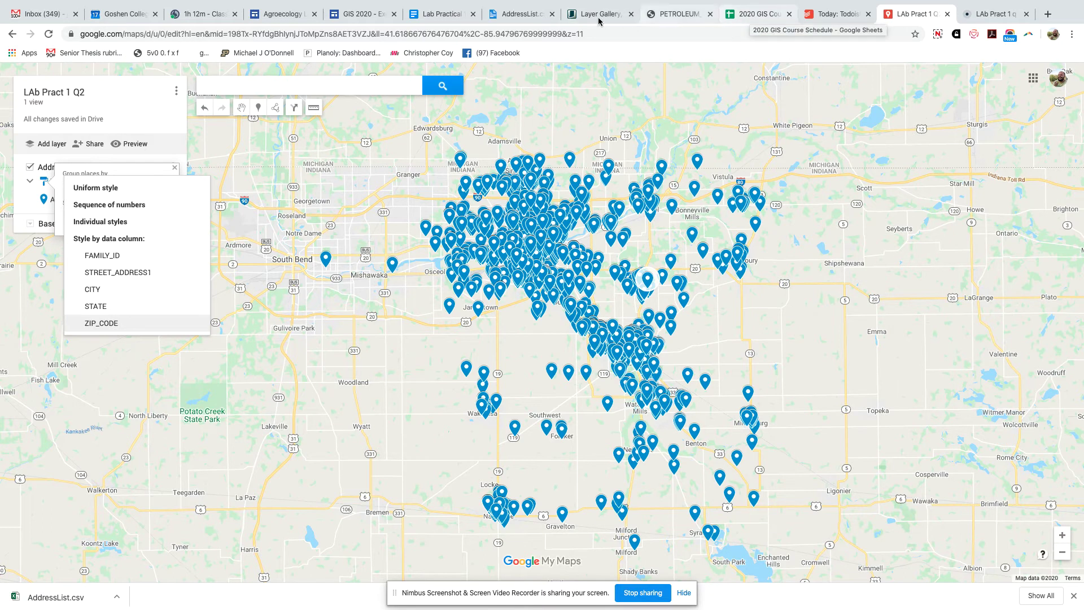
Step: Switch to the Lab Practical 1 document and download the DEM n40_w090_1arc_v3.tif linked in question 3
{"action": "left_click", "coordinate": [433, 17]}
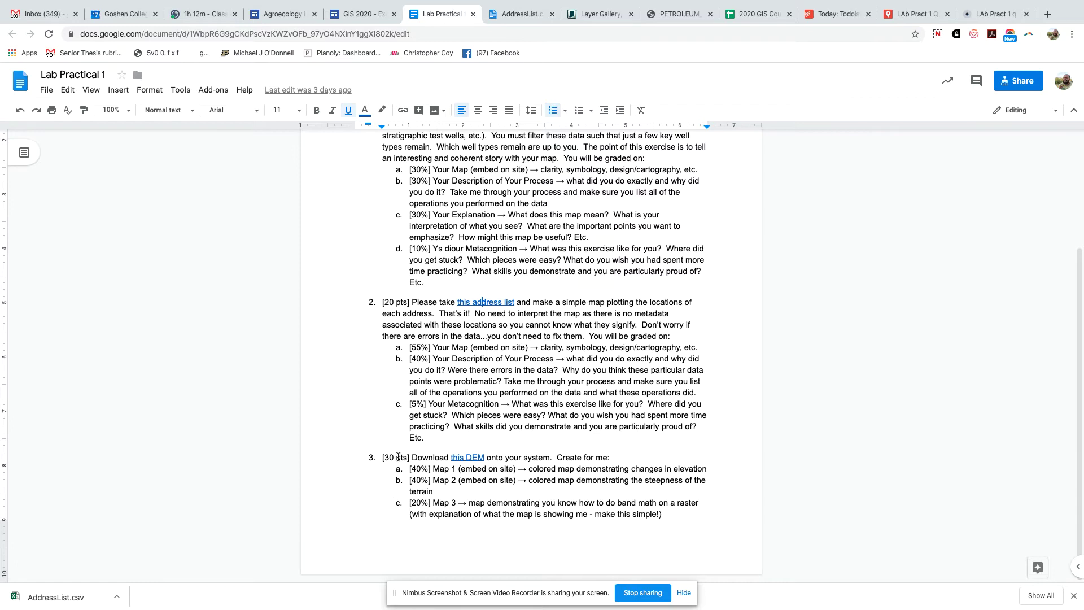
{"action": "scroll", "coordinate": [396, 457], "scroll_direction": "up", "scroll_amount": 3}
{"action": "scroll", "coordinate": [503, 453], "scroll_direction": "down", "scroll_amount": 3}
{"action": "left_click", "coordinate": [471, 459]}
{"action": "left_click", "coordinate": [322, 263]}
{"action": "scroll", "coordinate": [396, 305], "scroll_direction": "up", "scroll_amount": 3}
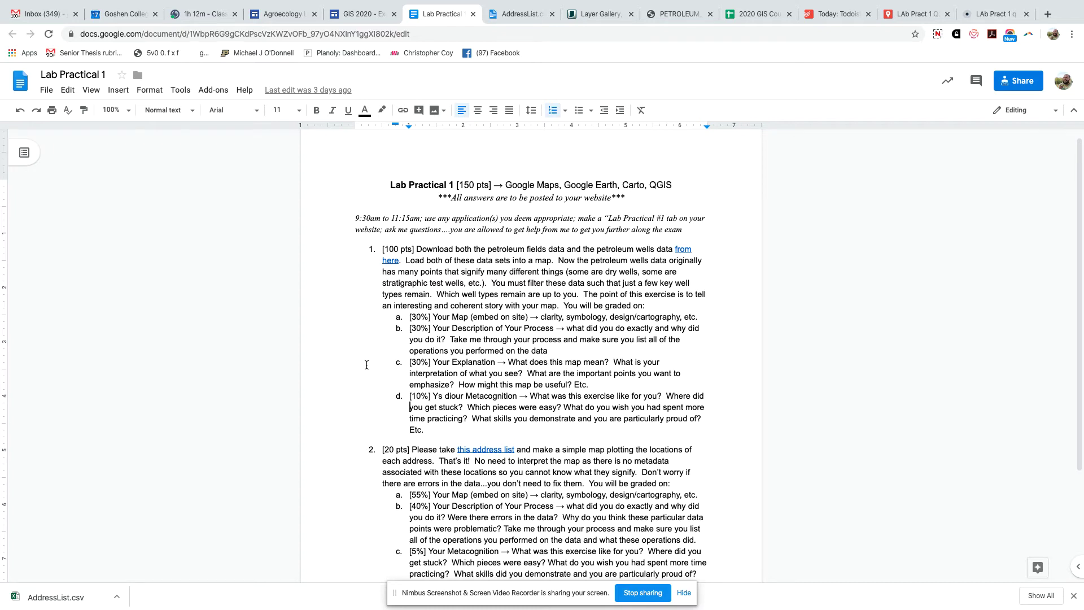
{"action": "scroll", "coordinate": [394, 465], "scroll_direction": "down", "scroll_amount": 3}
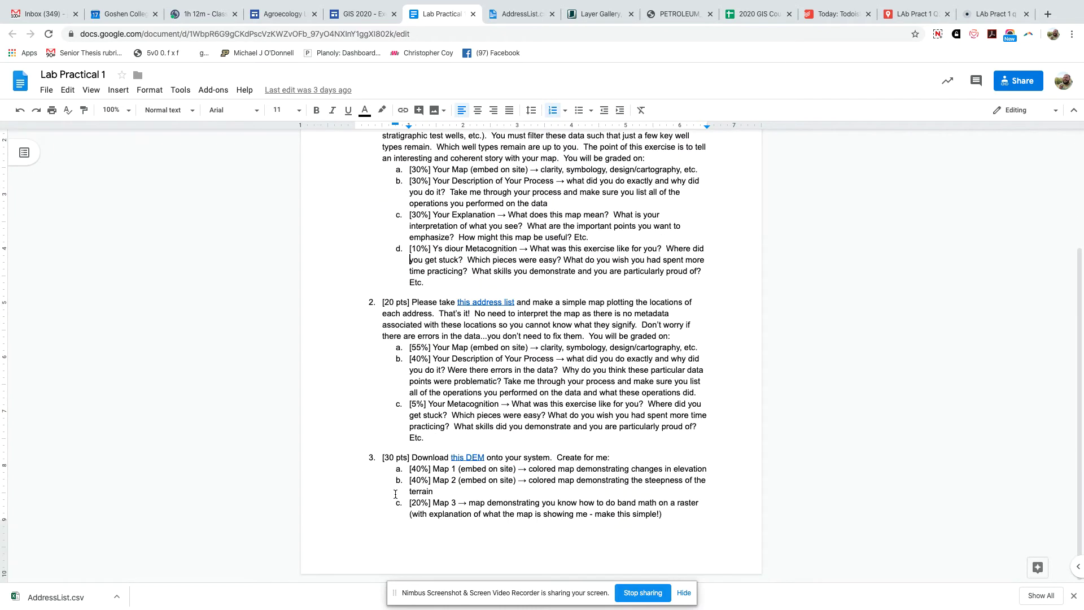
{"action": "left_click", "coordinate": [458, 455]}
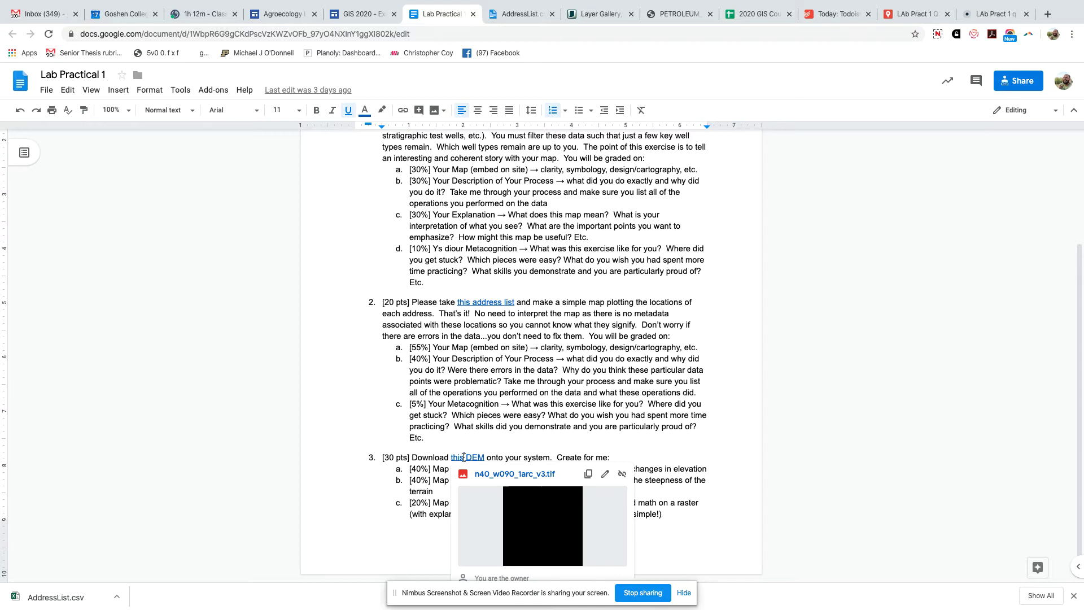
{"action": "left_click", "coordinate": [491, 475]}
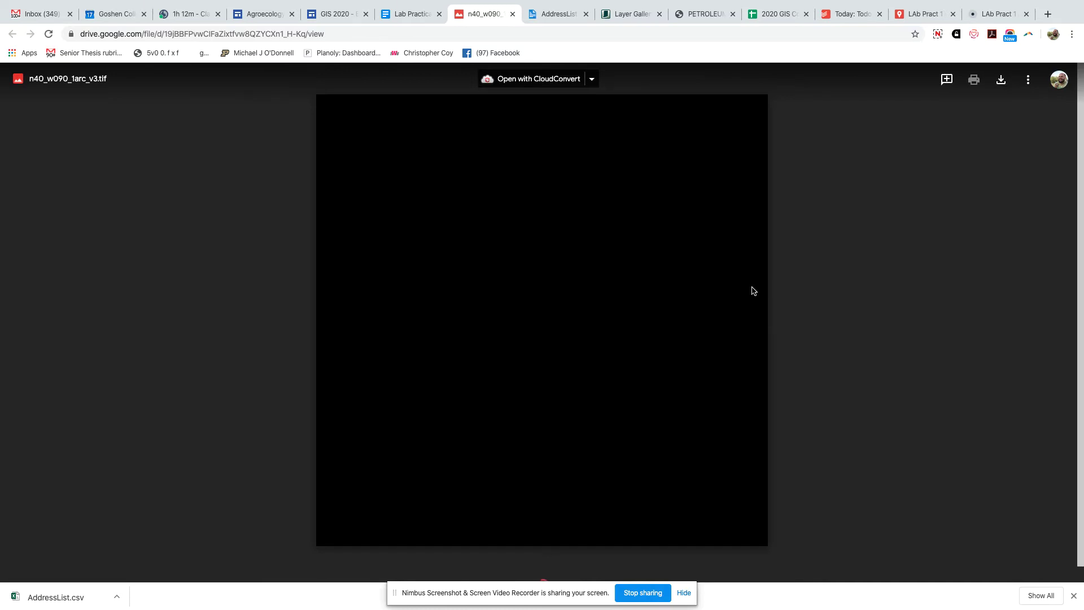
{"action": "left_click", "coordinate": [1001, 80]}
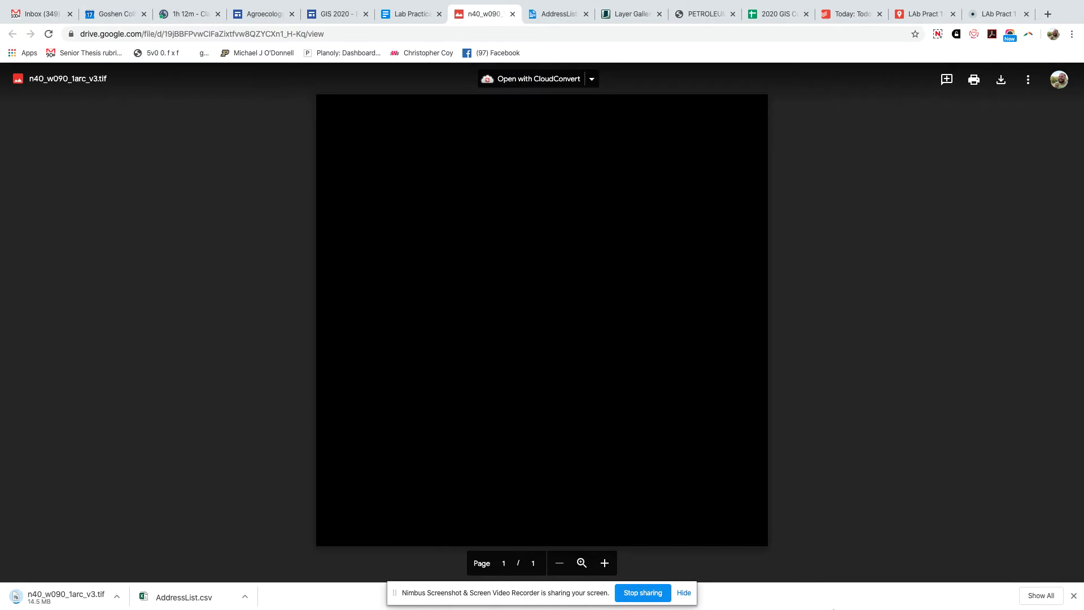
Step: Switch to QGIS and add the downloaded n40_w090_1arc_v3.tif as a raster layer, then close the data source manager
{"action": "left_click", "coordinate": [876, 589]}
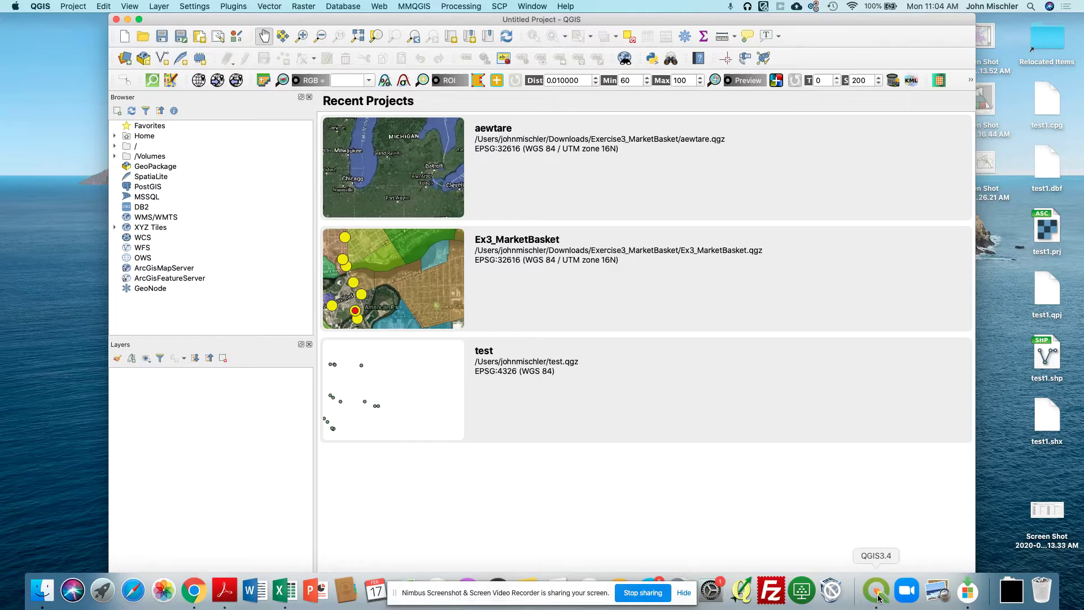
{"action": "left_click", "coordinate": [159, 7]}
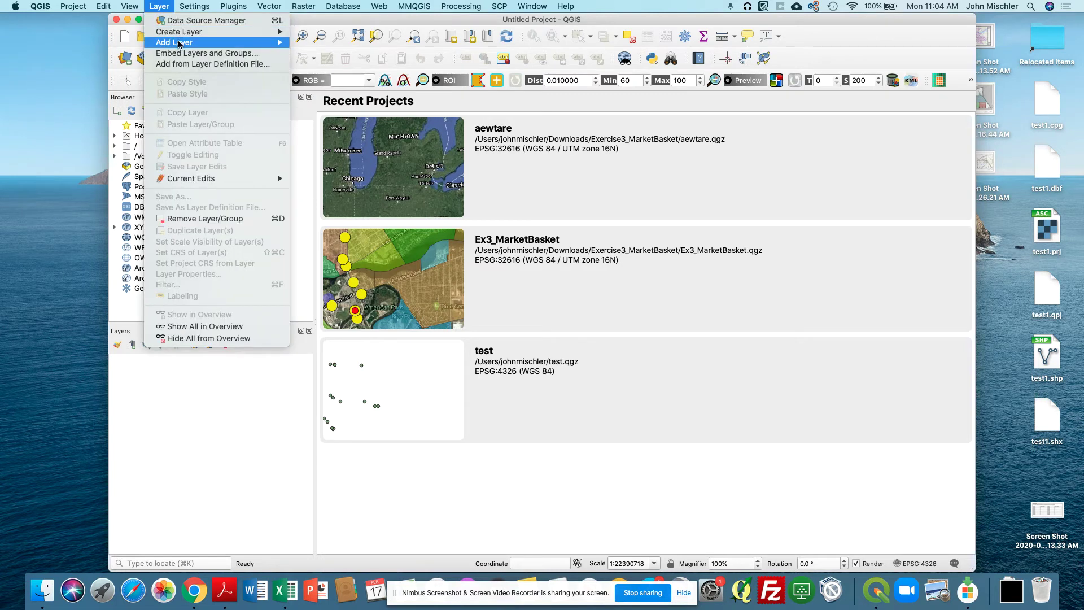
{"action": "mouse_move", "coordinate": [243, 44]}
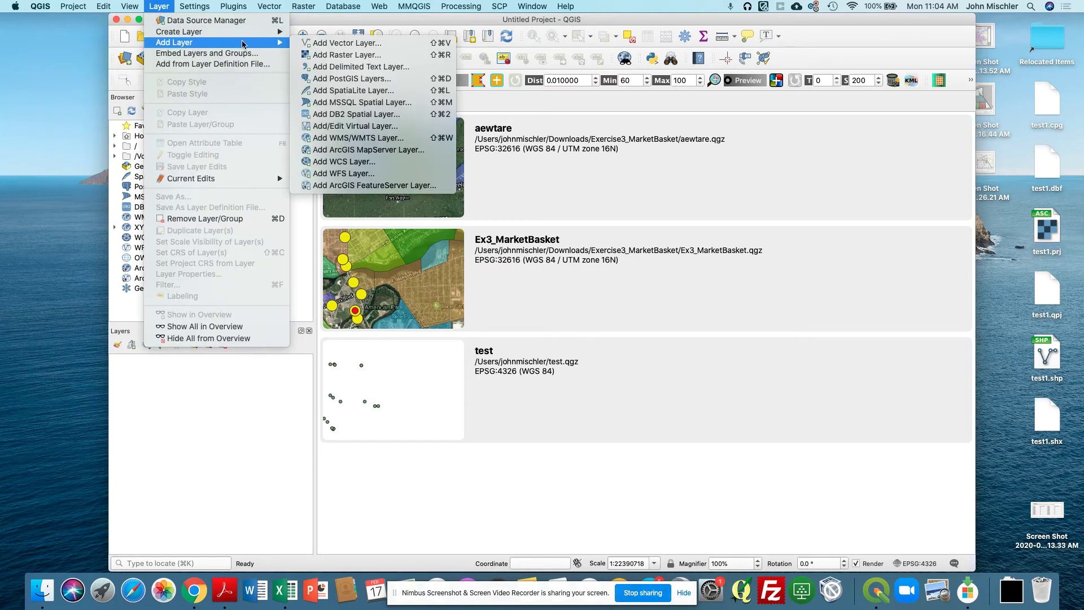
{"action": "left_click", "coordinate": [342, 55]}
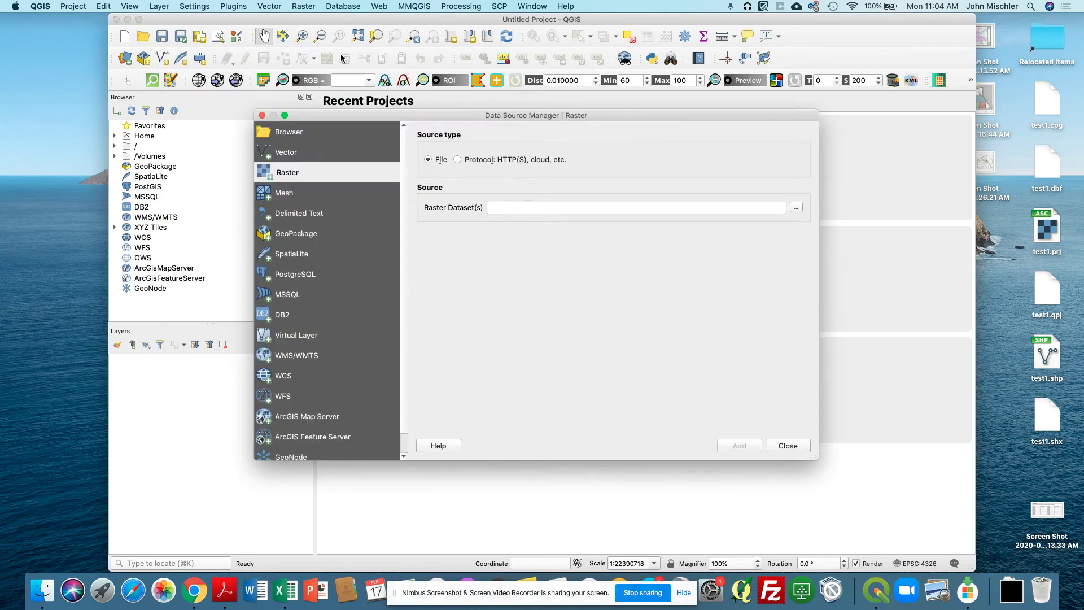
{"action": "left_click", "coordinate": [796, 209]}
{"action": "left_click", "coordinate": [453, 136]}
{"action": "left_click", "coordinate": [727, 334]}
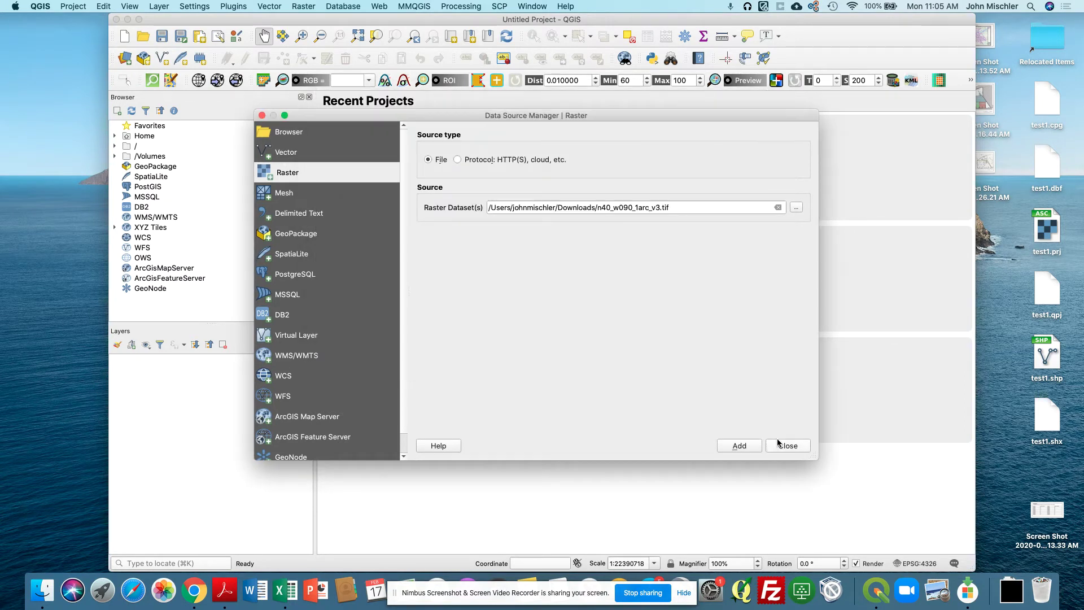
{"action": "left_click", "coordinate": [739, 446]}
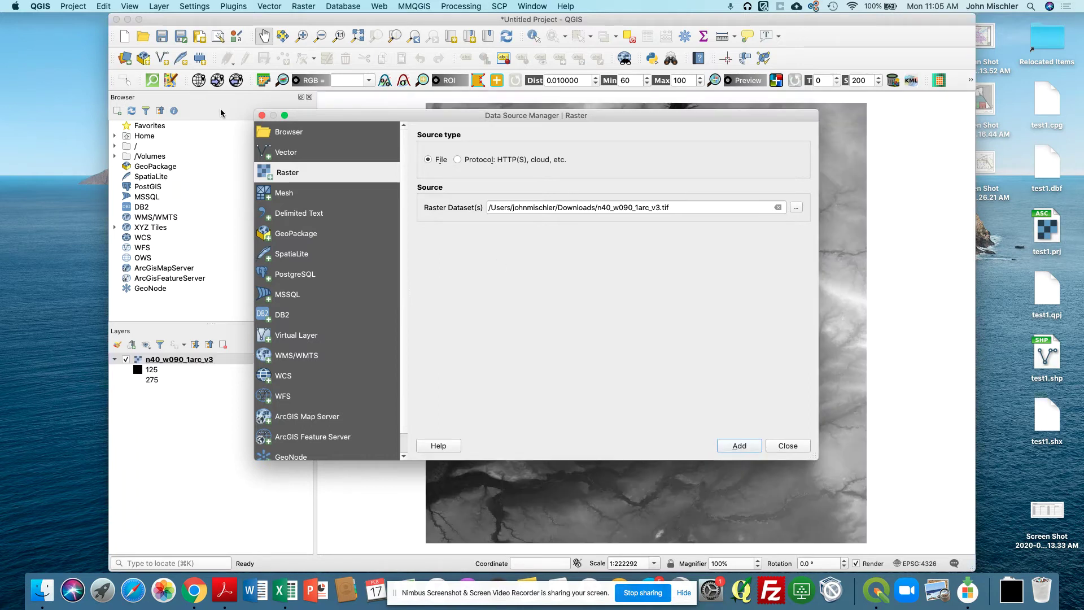
{"action": "left_click", "coordinate": [262, 116]}
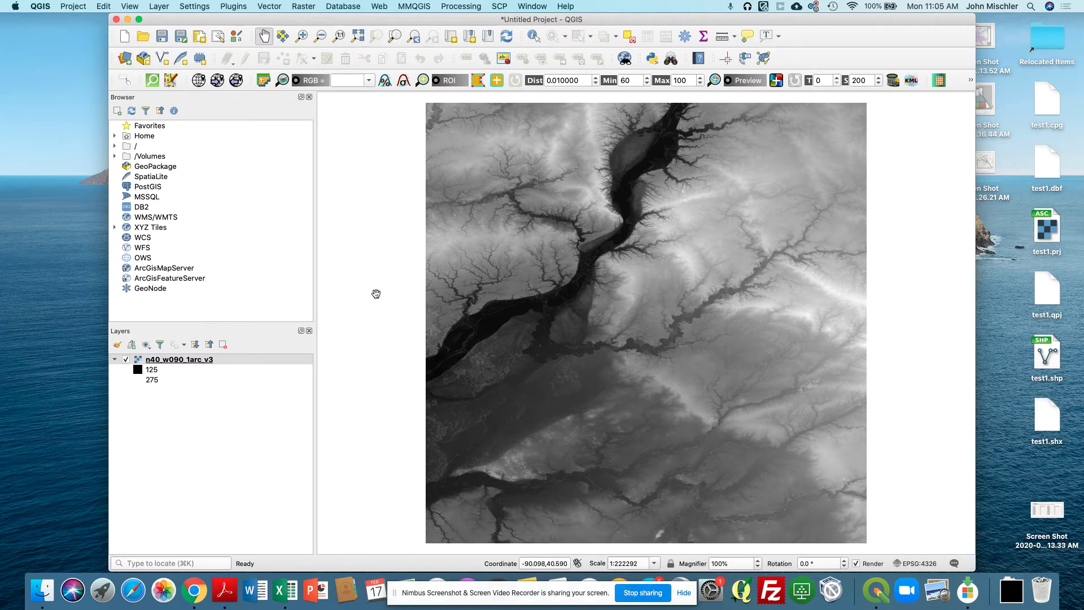
Step: Switch to Chrome and review the ZIP-code-styled address map and the question 3 requirements in the Lab Practical 1 document
{"action": "left_click", "coordinate": [198, 590]}
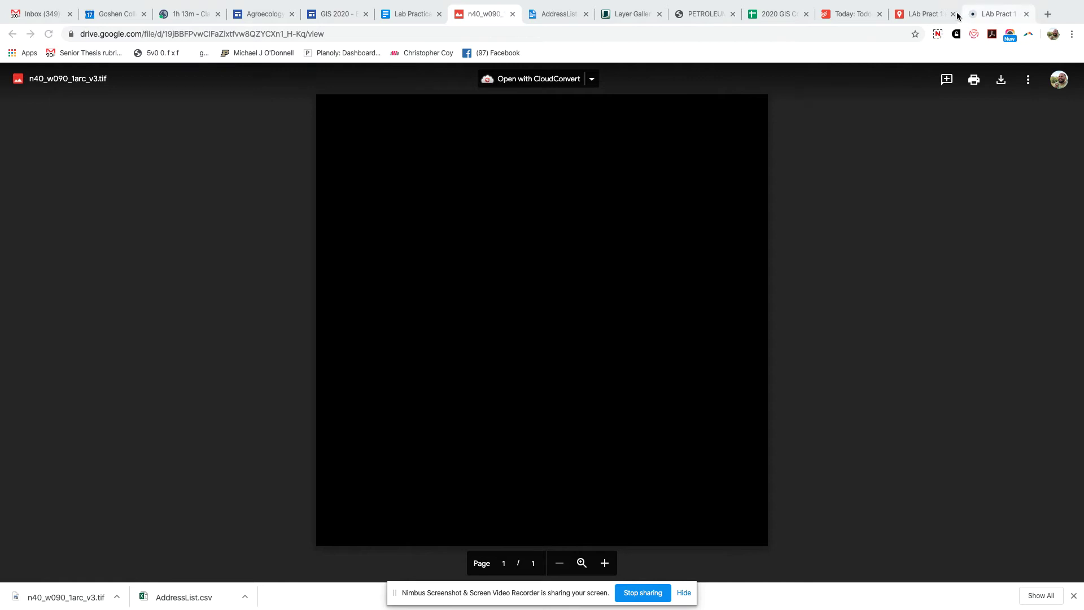
{"action": "left_click", "coordinate": [908, 17]}
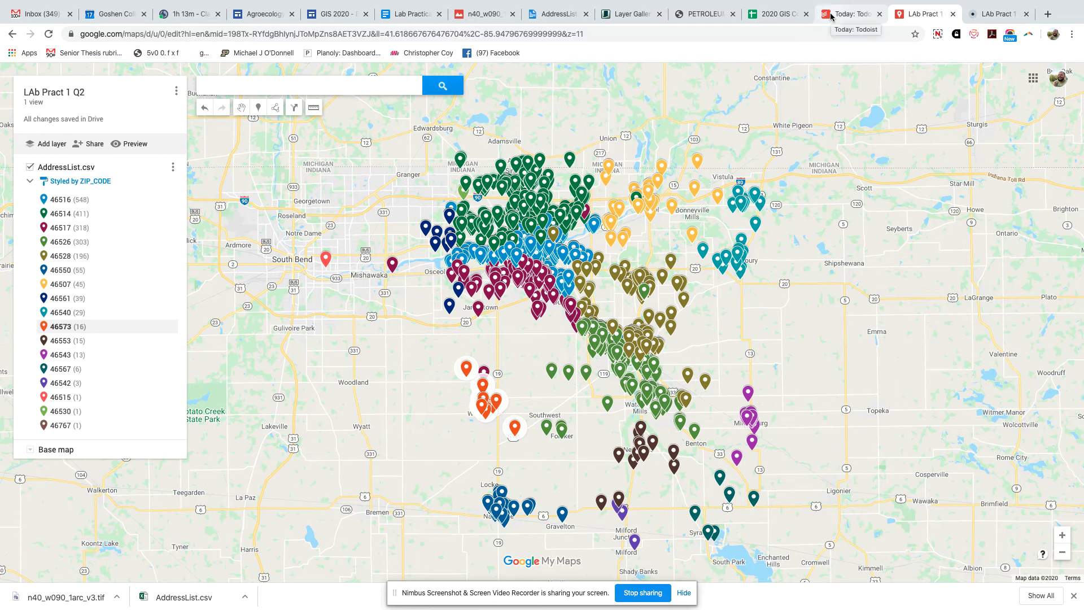
{"action": "left_click", "coordinate": [409, 17]}
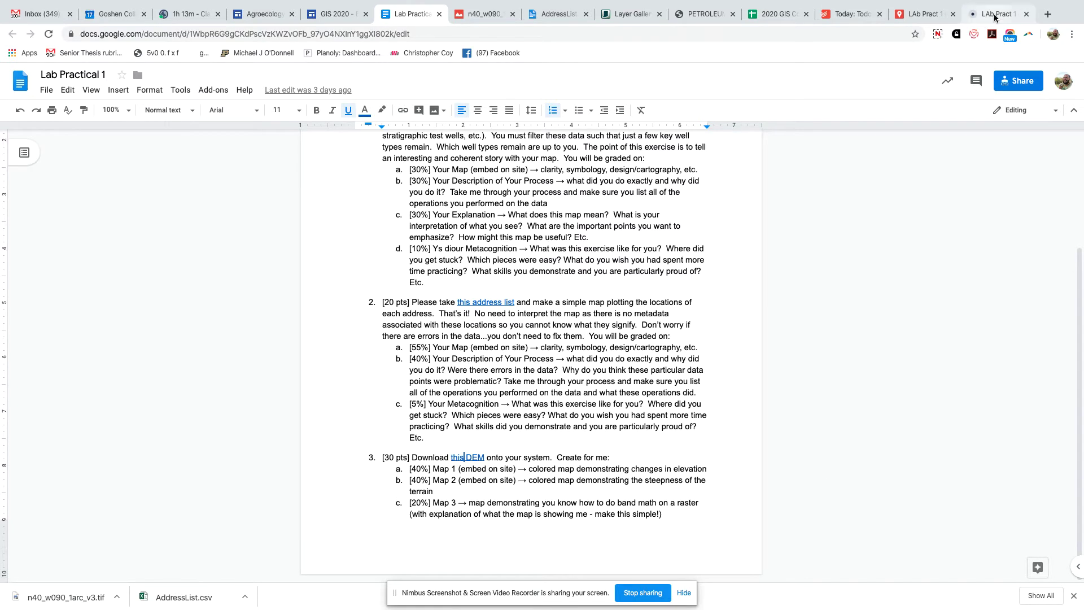
{"action": "mouse_move", "coordinate": [751, 607]}
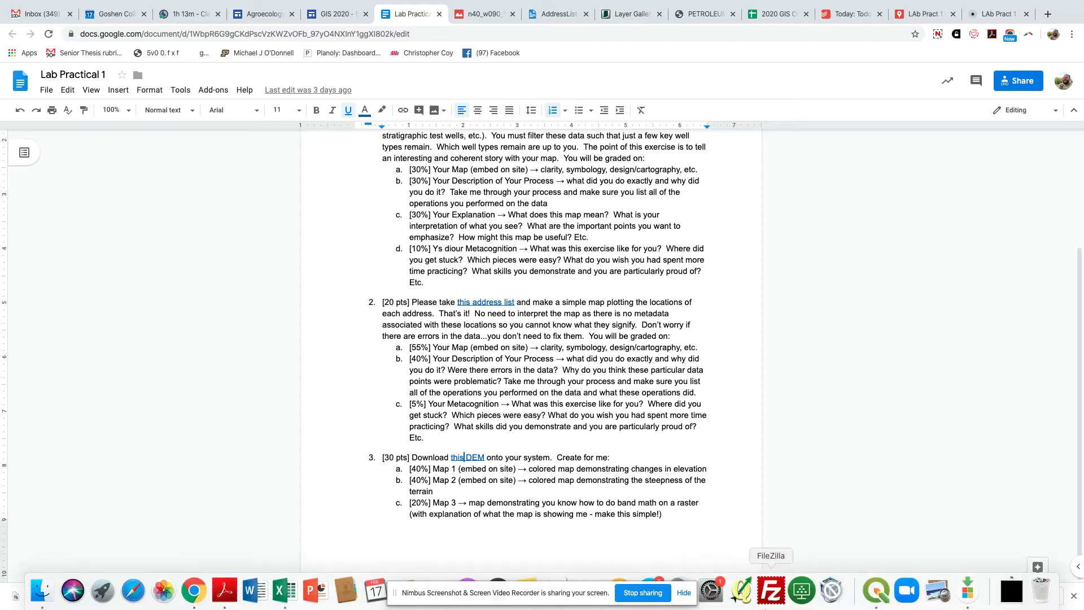
Step: Return to QGIS and set the n40_w090_1arc_v3 layer's render type to Singleband pseudocolor in its symbology properties
{"action": "left_click", "coordinate": [876, 590]}
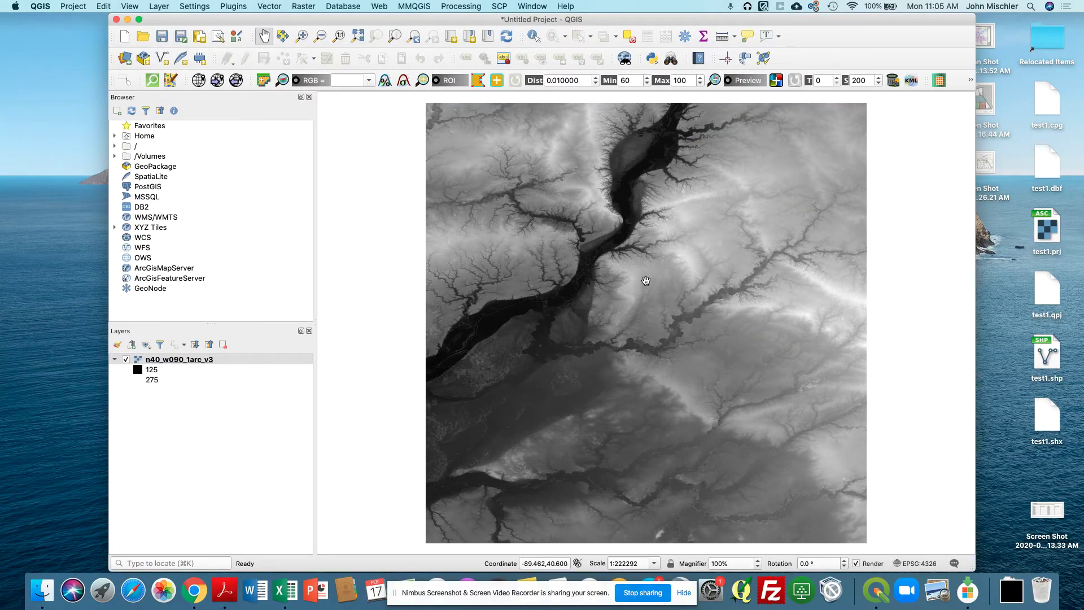
{"action": "left_click", "coordinate": [190, 360]}
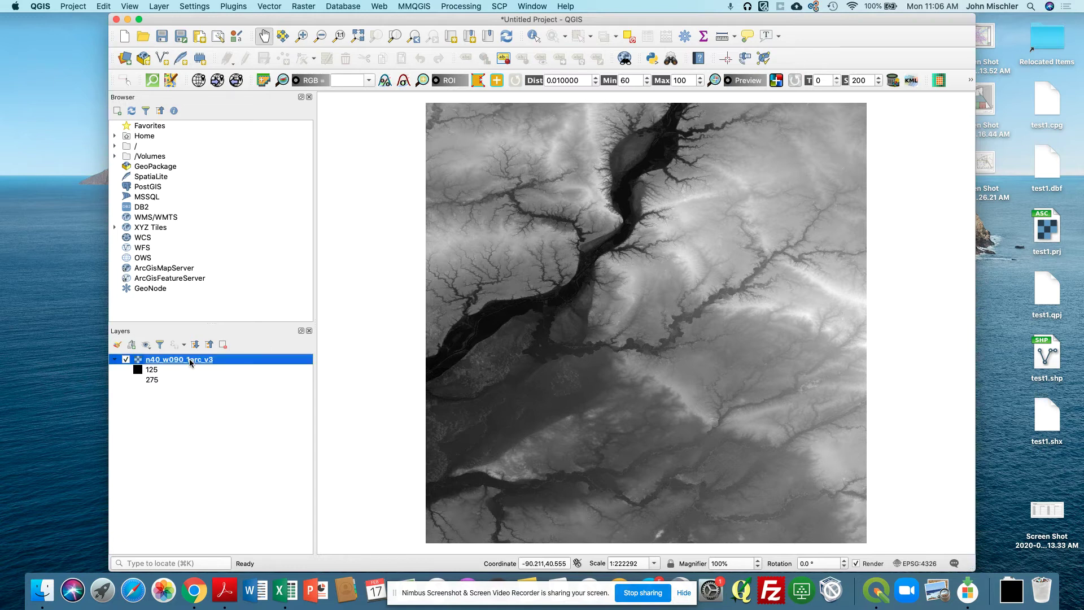
{"action": "right_click", "coordinate": [190, 362]}
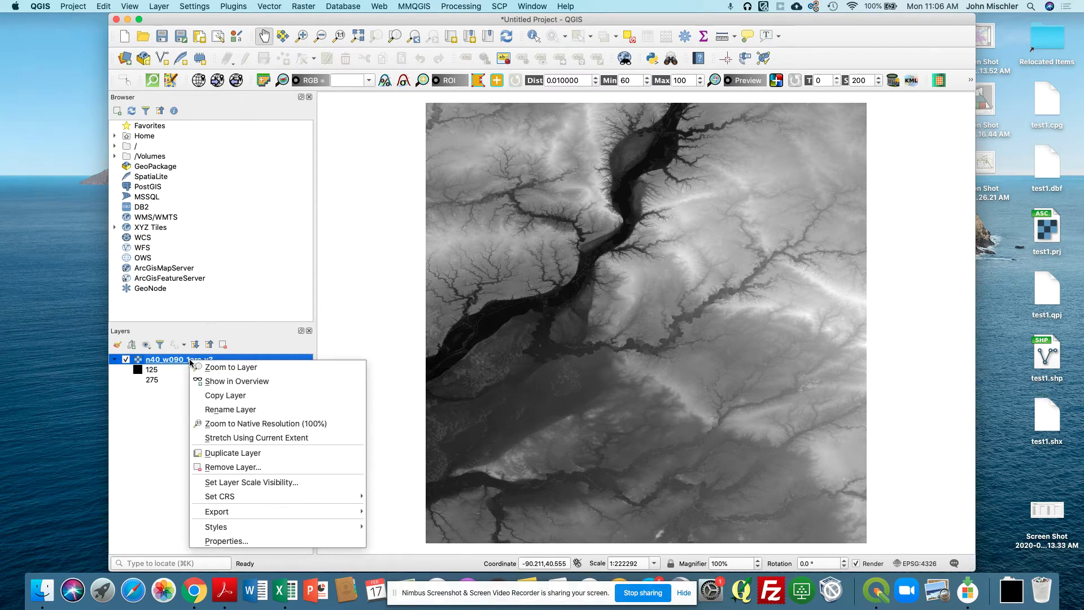
{"action": "left_click", "coordinate": [181, 361]}
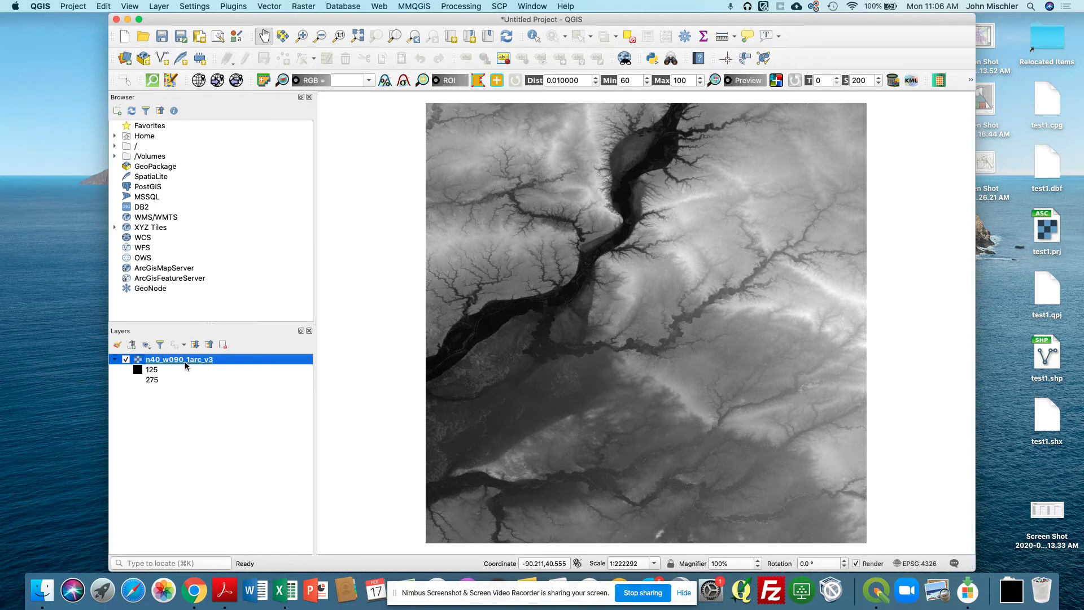
{"action": "right_click", "coordinate": [185, 362]}
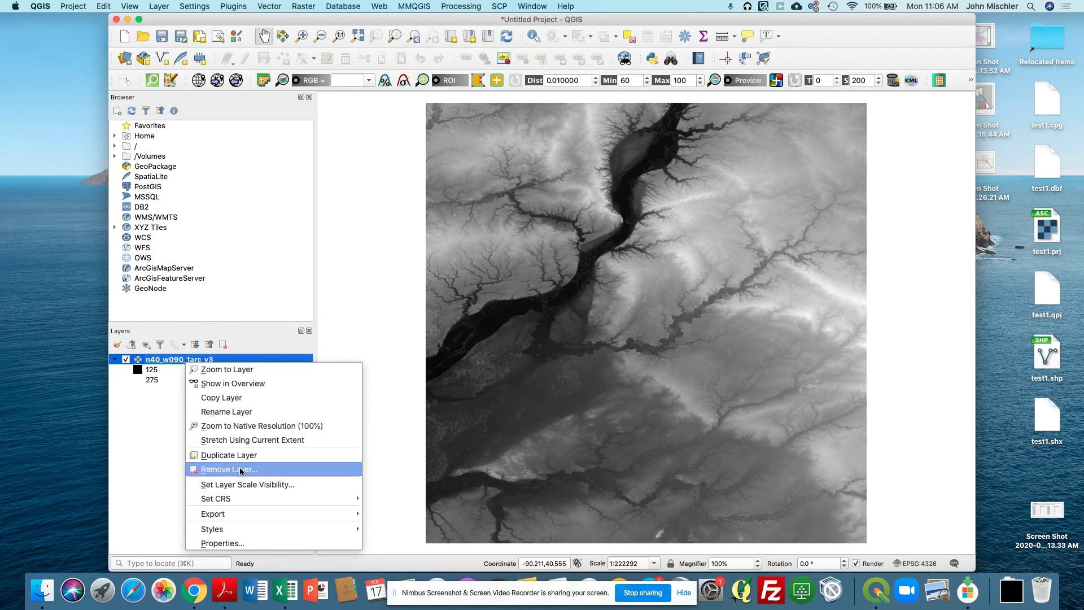
{"action": "left_click", "coordinate": [252, 543]}
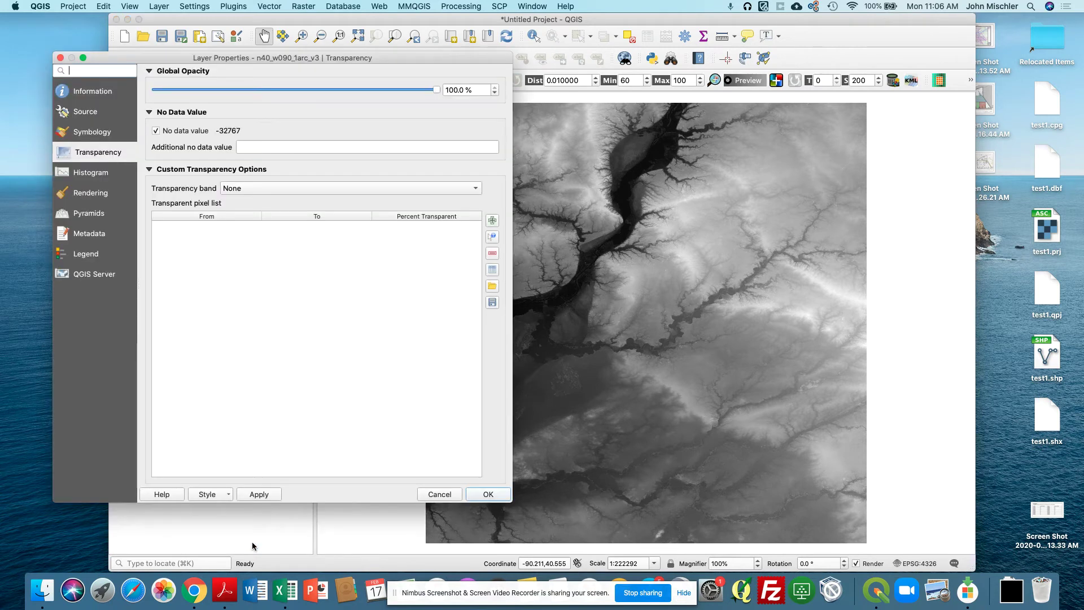
{"action": "left_click", "coordinate": [90, 135]}
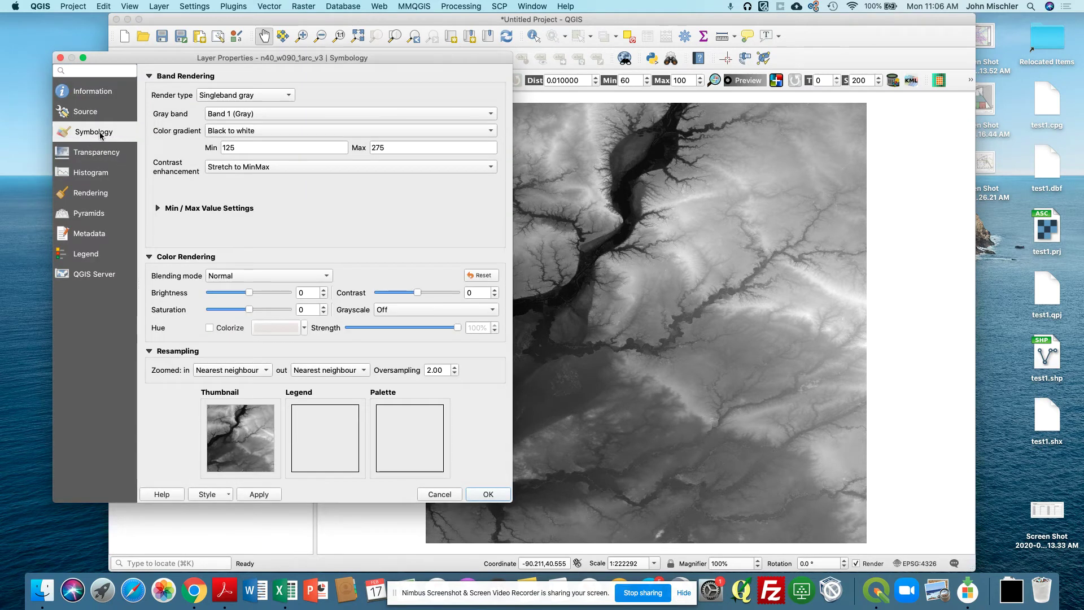
{"action": "left_click", "coordinate": [279, 96]}
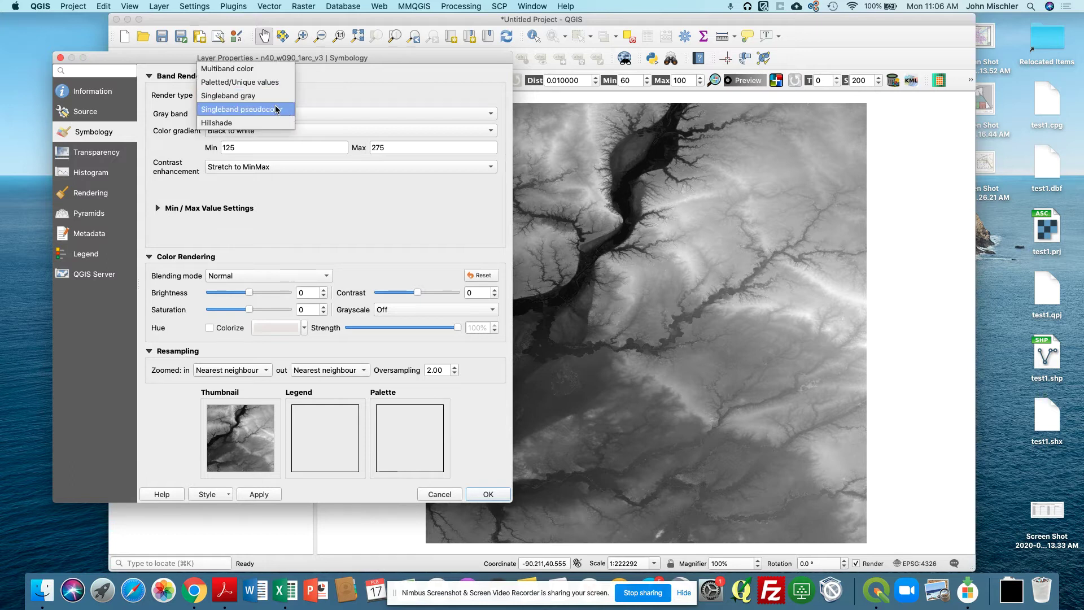
{"action": "left_click", "coordinate": [276, 109]}
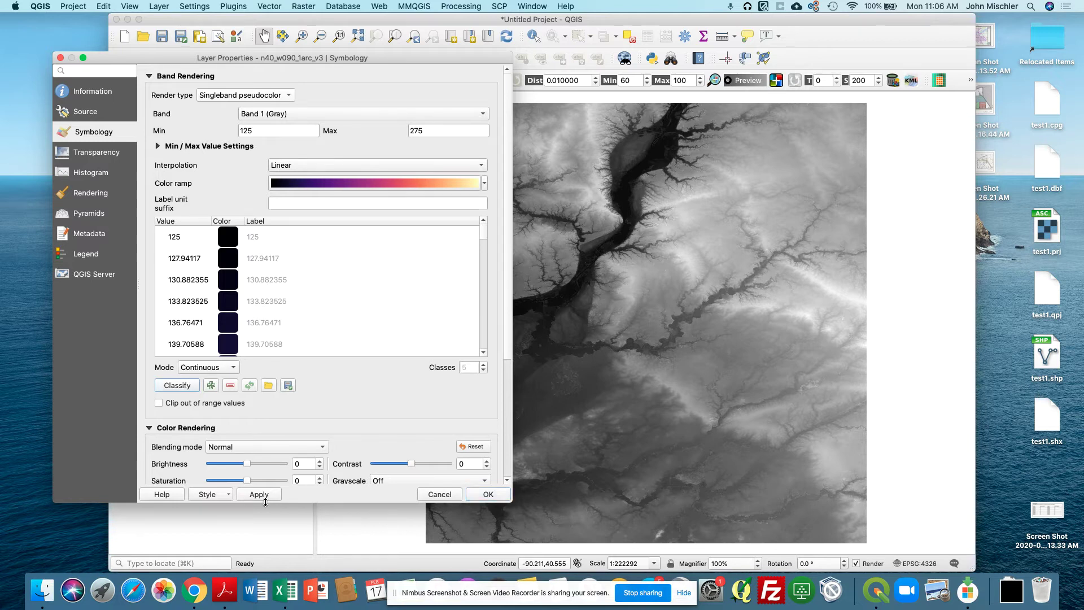
Step: Check the color classes up to the highest elevation, apply the pseudocolor style to the DEM, and close the layer properties
{"action": "left_click_drag", "start_coordinate": [486, 233], "coordinate": [477, 346]}
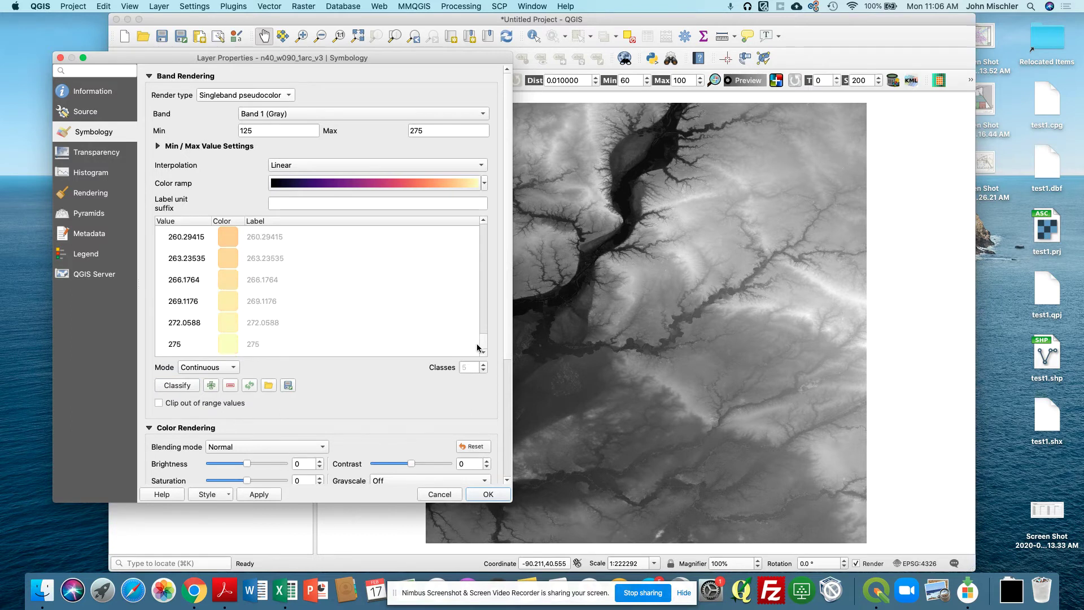
{"action": "left_click", "coordinate": [258, 495]}
{"action": "left_click_drag", "start_coordinate": [351, 56], "coordinate": [208, 72]}
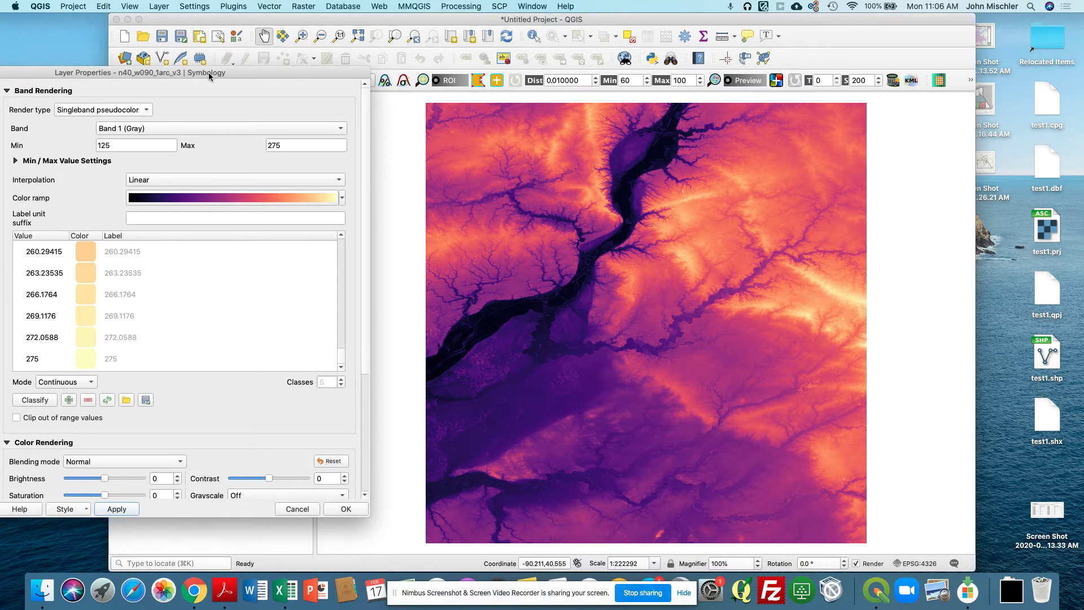
{"action": "left_click_drag", "start_coordinate": [208, 73], "coordinate": [257, 69]}
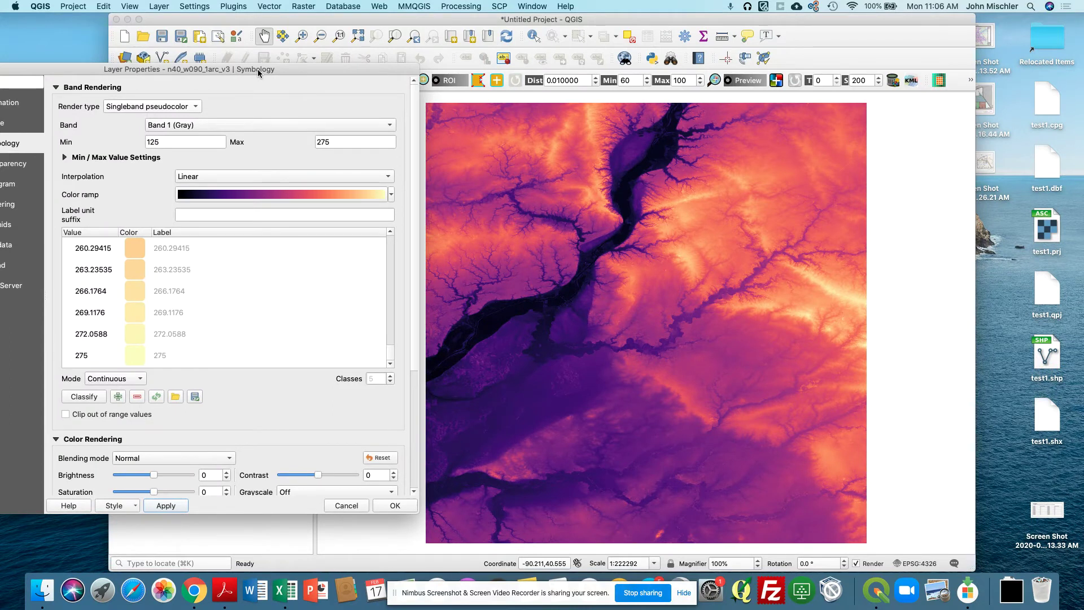
{"action": "left_click_drag", "start_coordinate": [257, 69], "coordinate": [393, 80]}
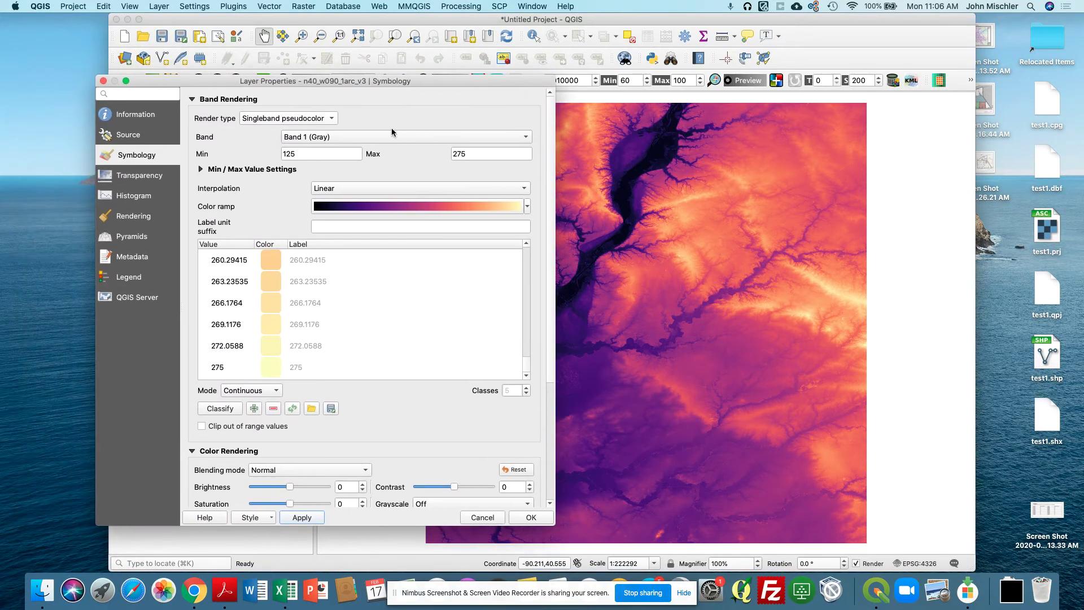
{"action": "left_click", "coordinate": [531, 517]}
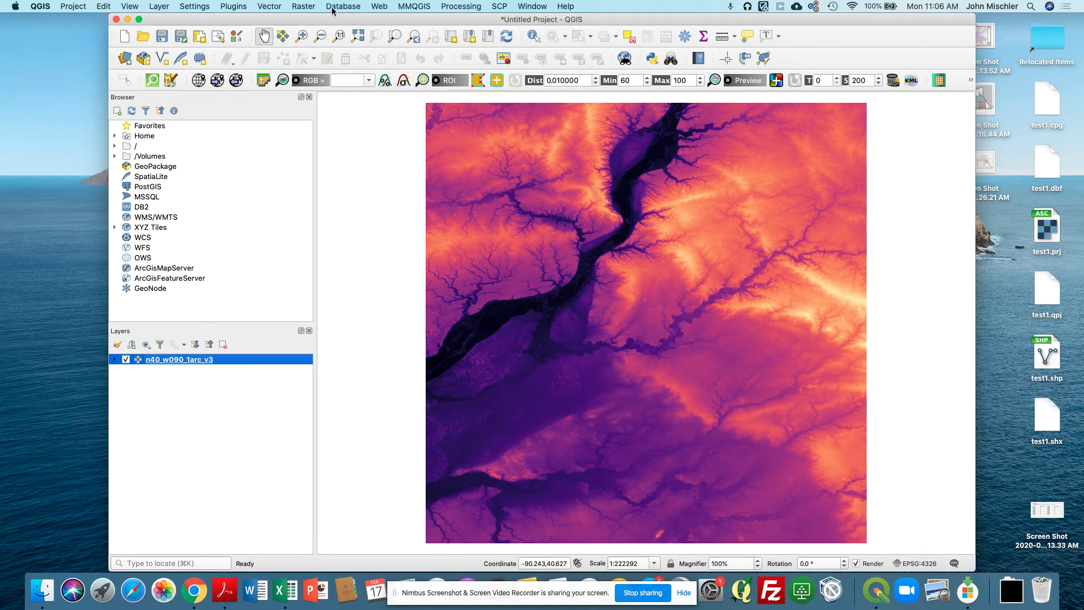
Step: Generate a Hillshade from the n40_w090_1arc_v3 layer with the default lighting parameters, output to a temporary file, and close the tool
{"action": "left_click", "coordinate": [302, 7]}
{"action": "mouse_move", "coordinate": [346, 86]}
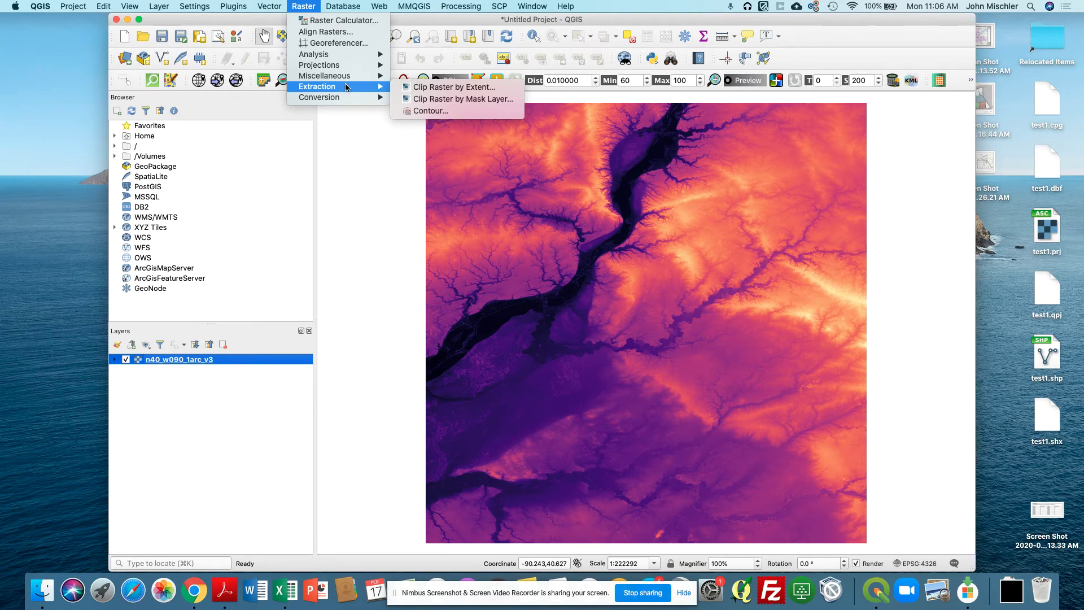
{"action": "mouse_move", "coordinate": [347, 54]}
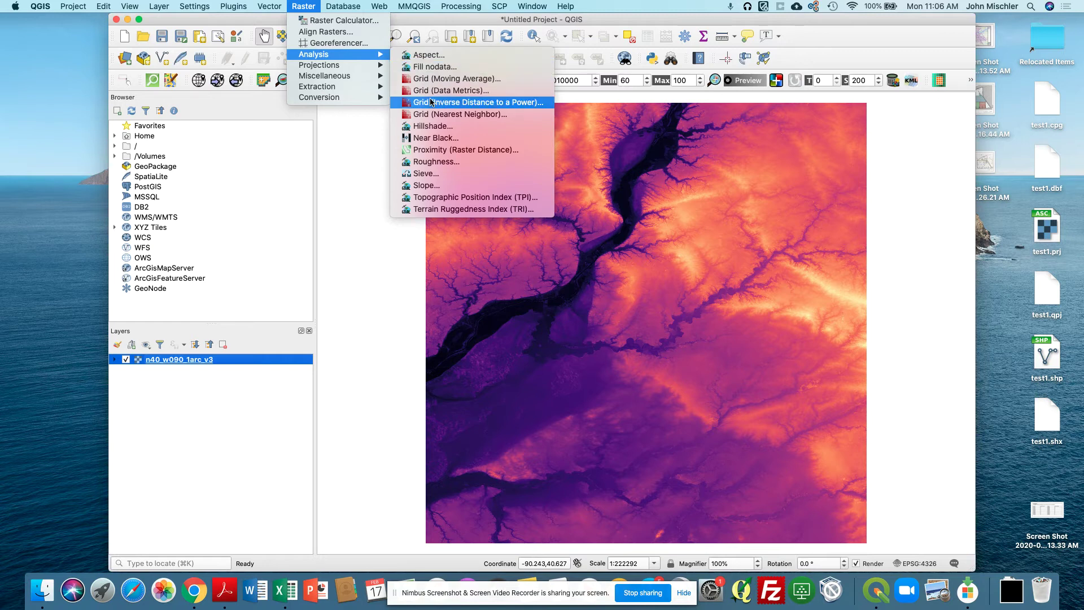
{"action": "left_click", "coordinate": [431, 126]}
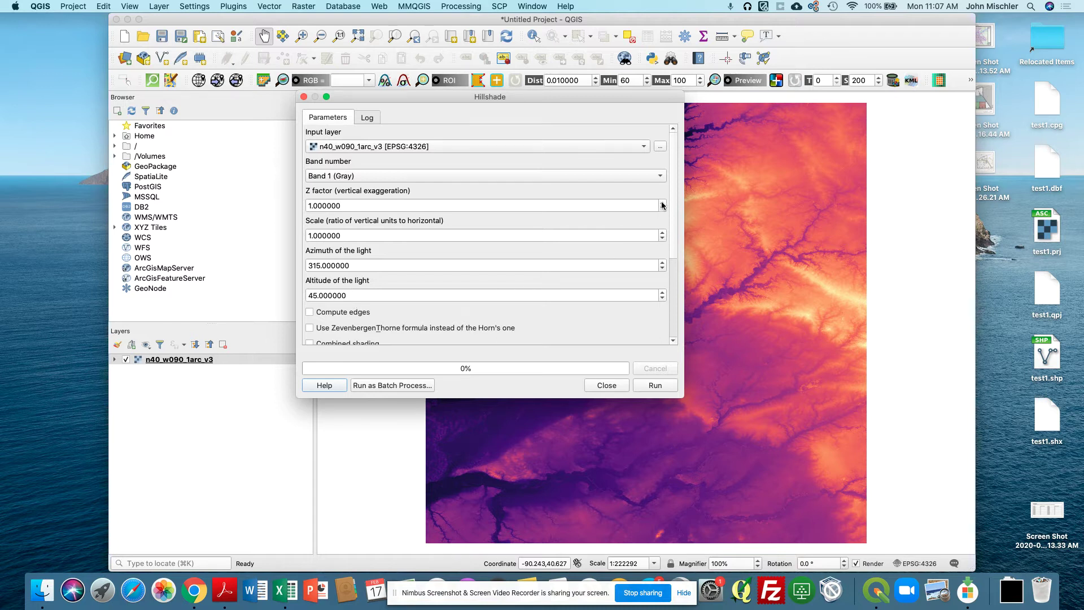
{"action": "scroll", "coordinate": [672, 288], "scroll_direction": "down", "scroll_amount": 5}
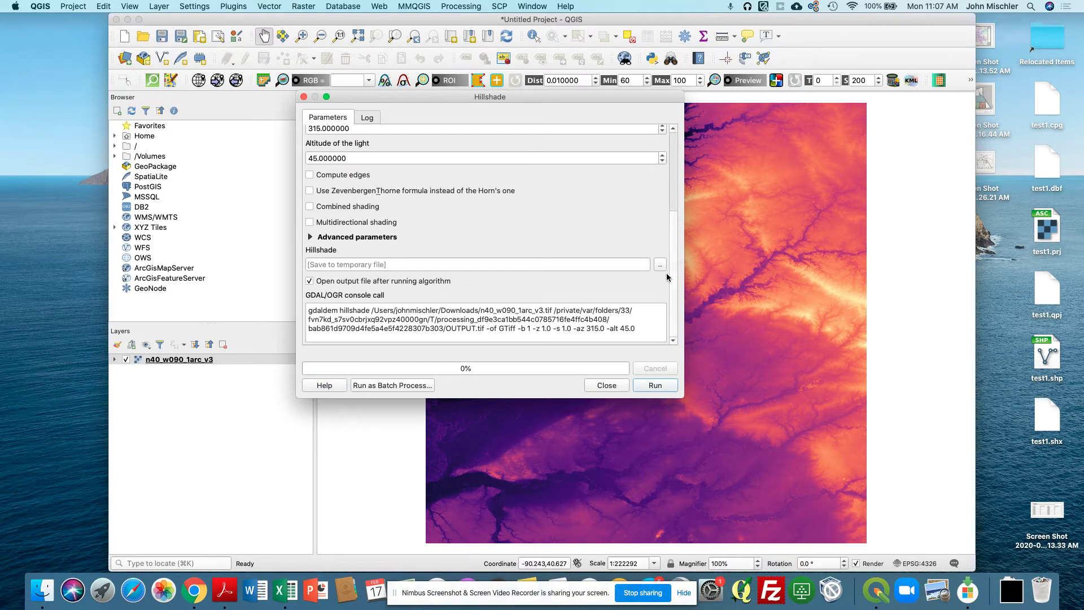
{"action": "left_click", "coordinate": [652, 385]}
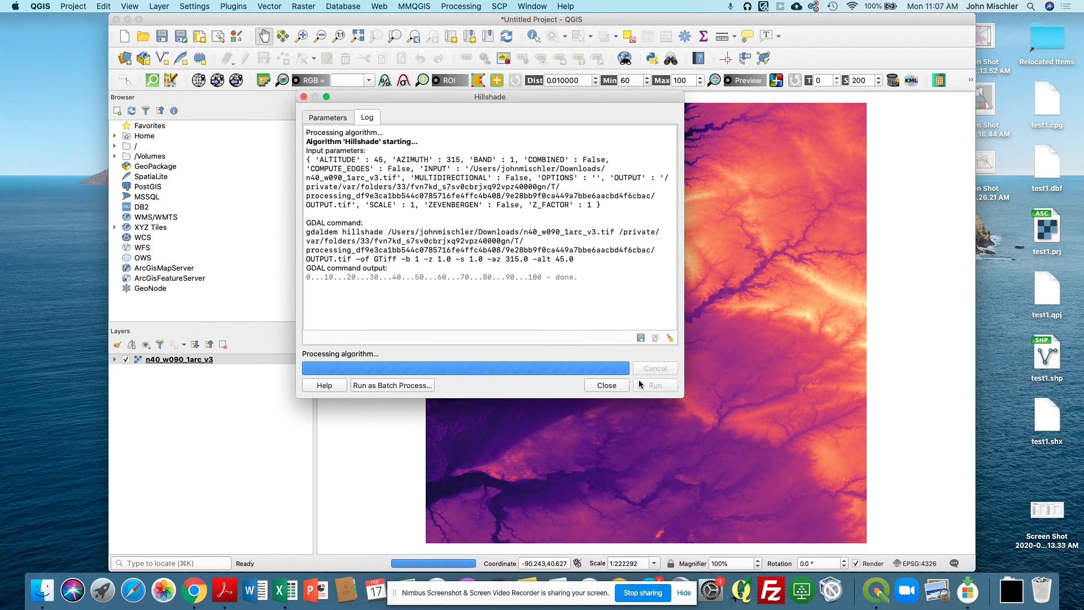
{"action": "left_click", "coordinate": [607, 385]}
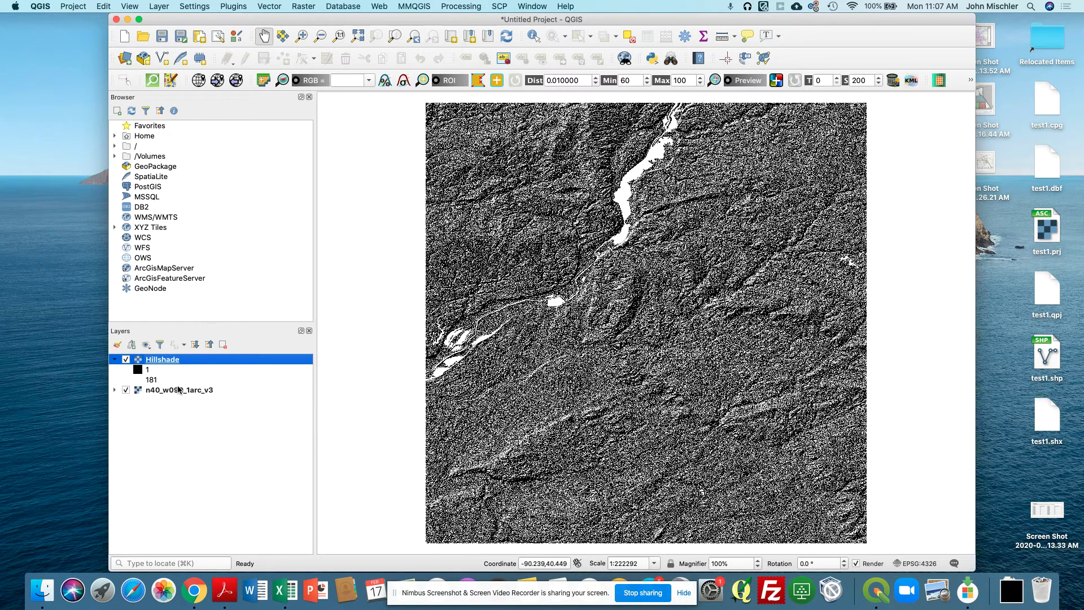
Step: Move the Hillshade layer beneath the n40_w090_1arc_v3 layer and open the DEM layer's transparency settings
{"action": "left_click_drag", "start_coordinate": [168, 366], "coordinate": [171, 404]}
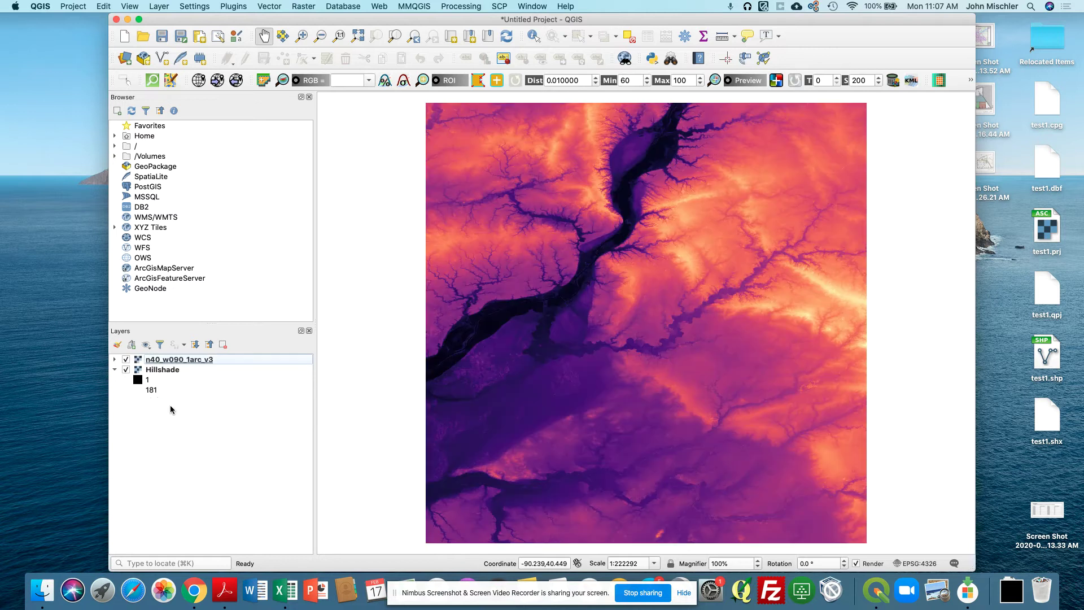
{"action": "left_click", "coordinate": [171, 362]}
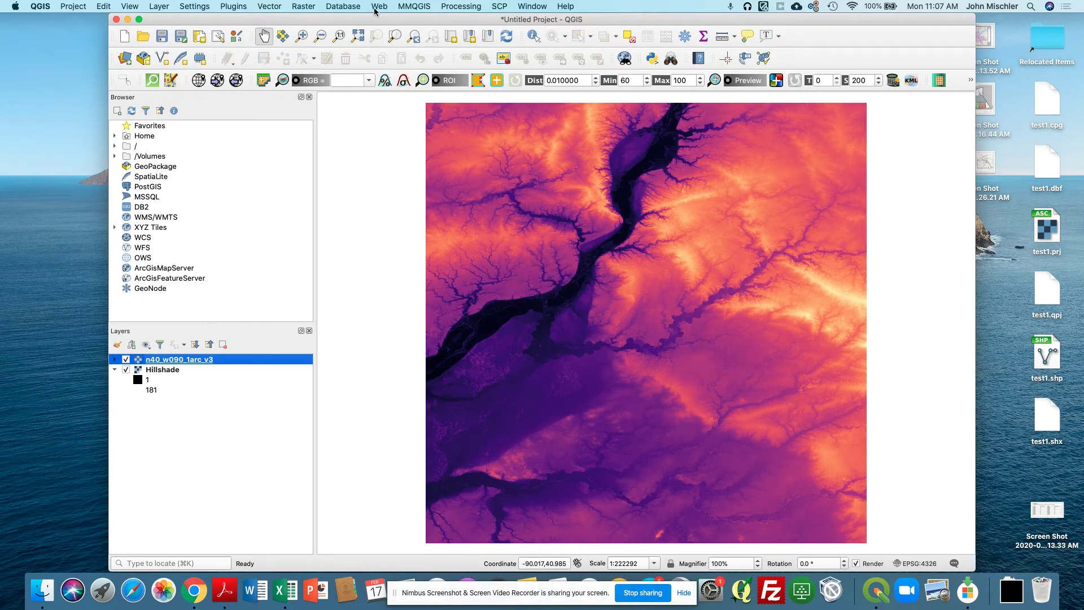
{"action": "double_click", "coordinate": [209, 361]}
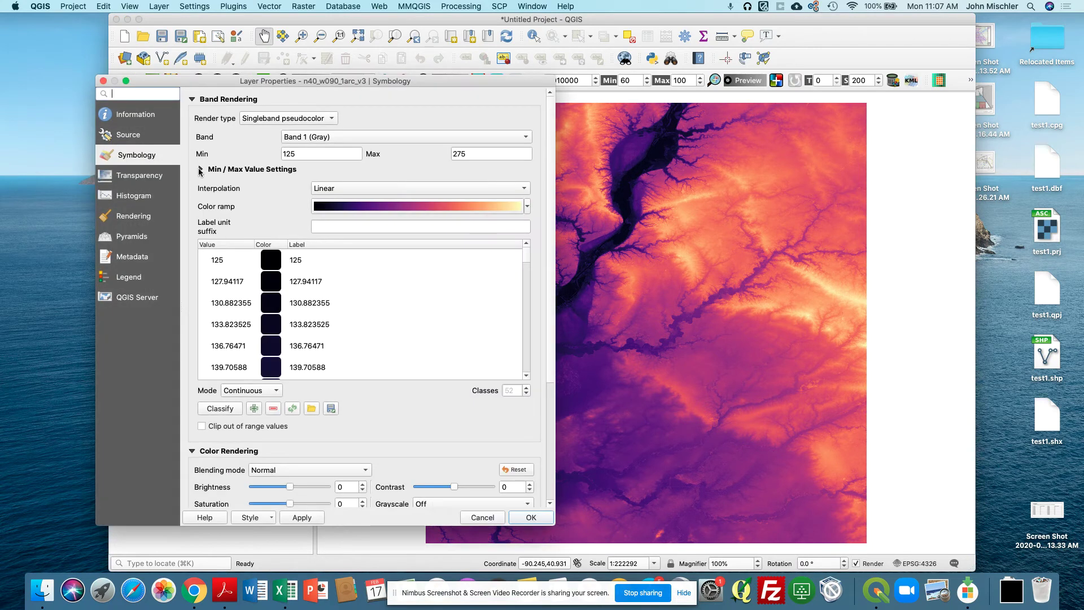
{"action": "left_click", "coordinate": [130, 177]}
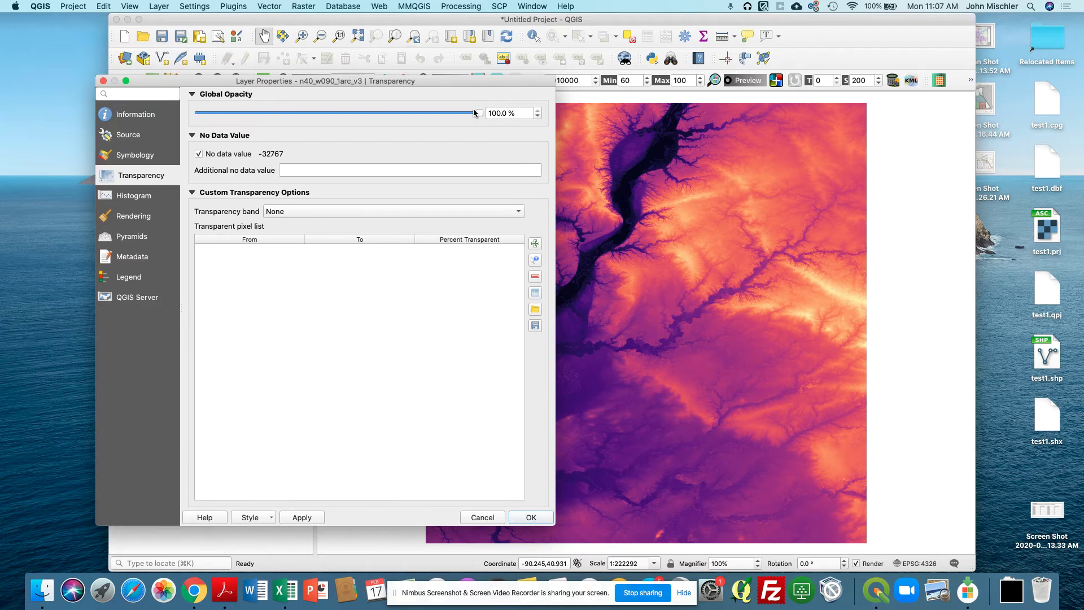
Step: Lower the global opacity of the n40_w090_1arc_v3 layer to 57.0 % and accept the layer properties
{"action": "left_click_drag", "start_coordinate": [473, 111], "coordinate": [329, 116]}
{"action": "left_click", "coordinate": [308, 517]}
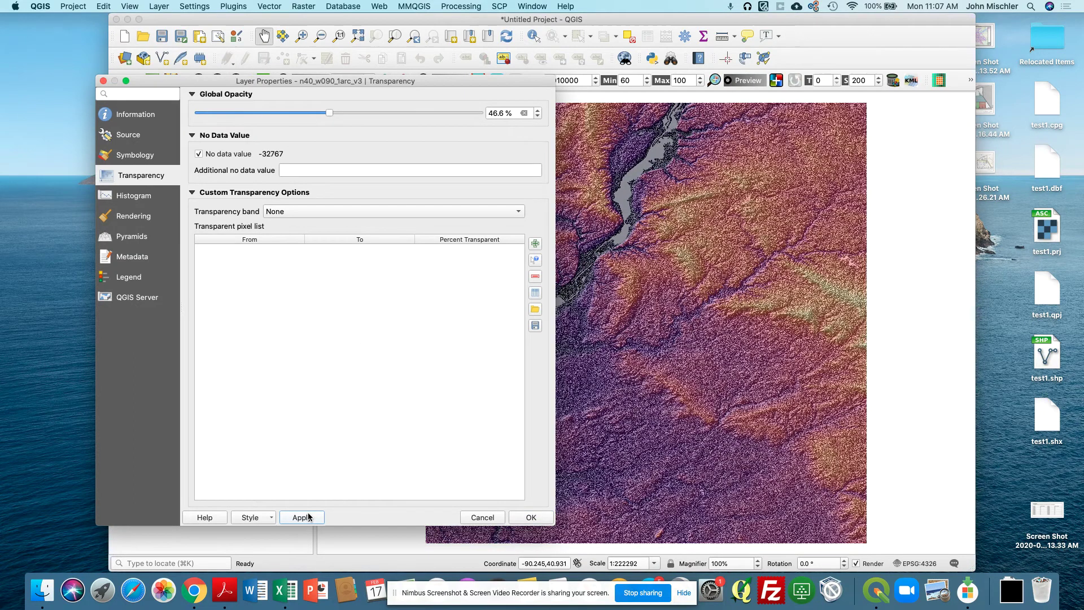
{"action": "left_click_drag", "start_coordinate": [321, 116], "coordinate": [358, 116]}
{"action": "left_click", "coordinate": [309, 517]}
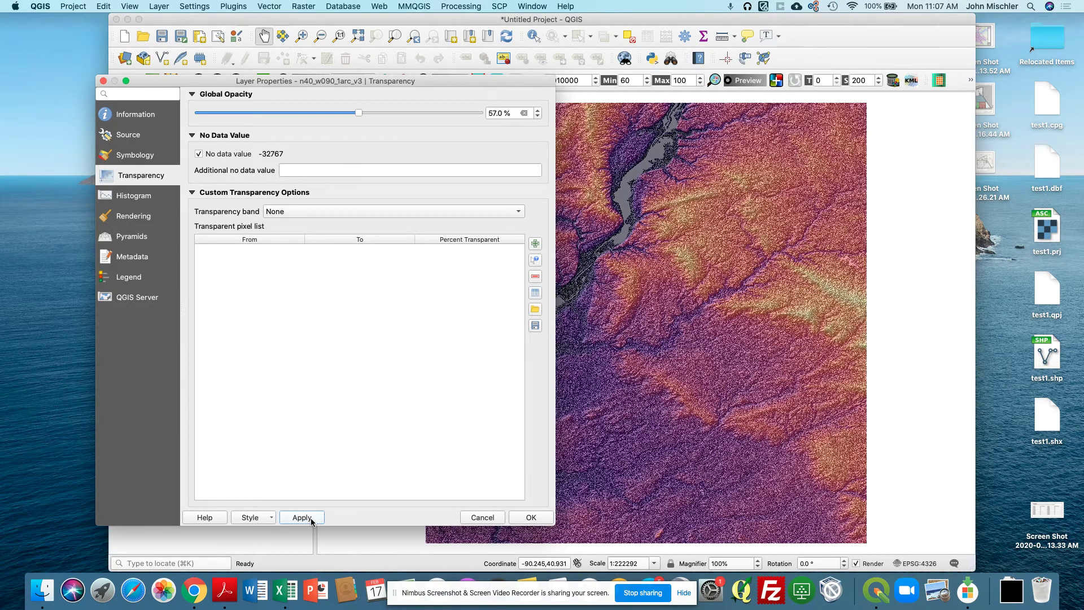
{"action": "left_click", "coordinate": [533, 518]}
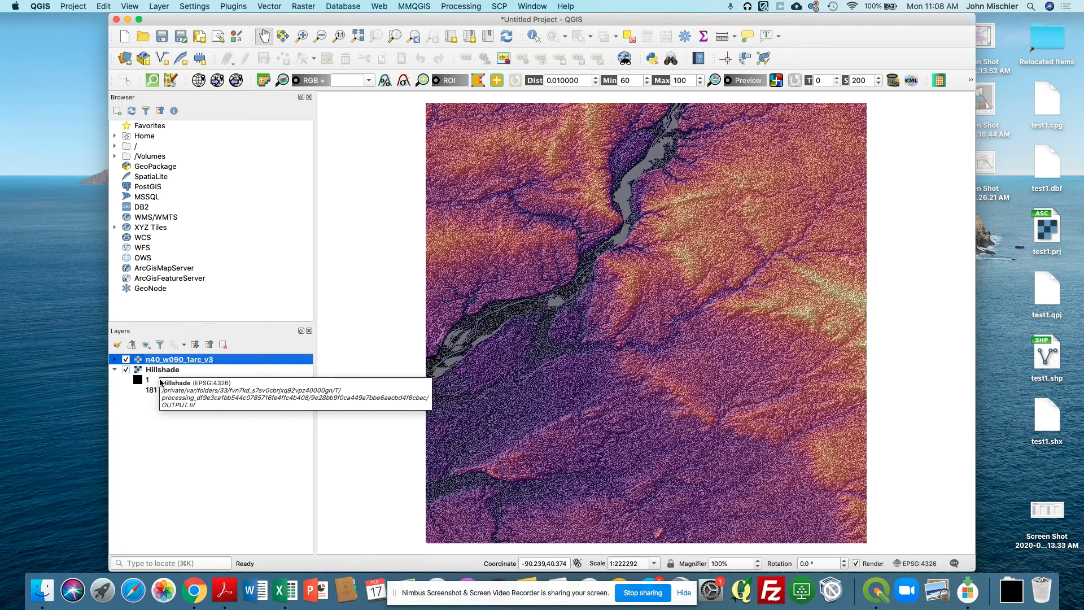
Step: Hide the n40_w090_1arc_v3 layer and leave the Hillshade layer selected and displayed
{"action": "left_click", "coordinate": [162, 372]}
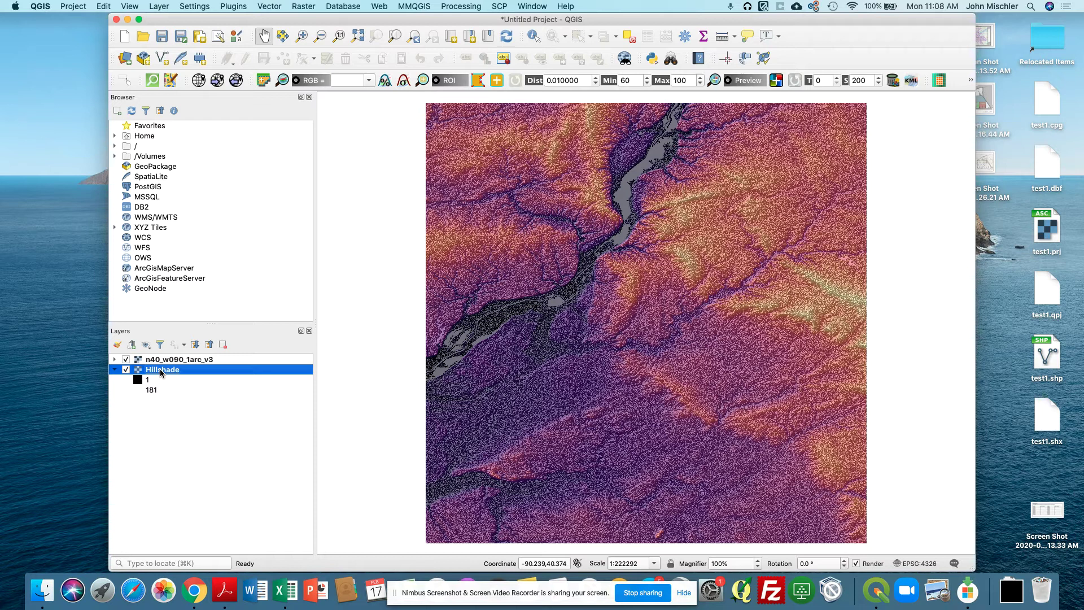
{"action": "left_click", "coordinate": [126, 359]}
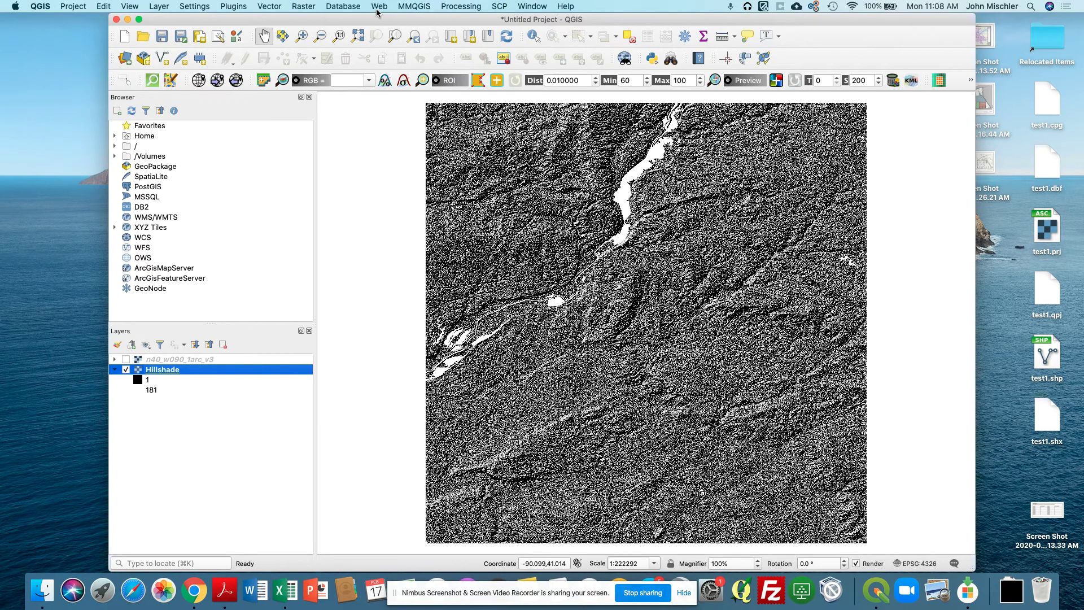
Step: Run a Hillshade analysis on the n40_w090_1arc_v3 raster with a Z factor of 10
{"action": "left_click", "coordinate": [305, 8]}
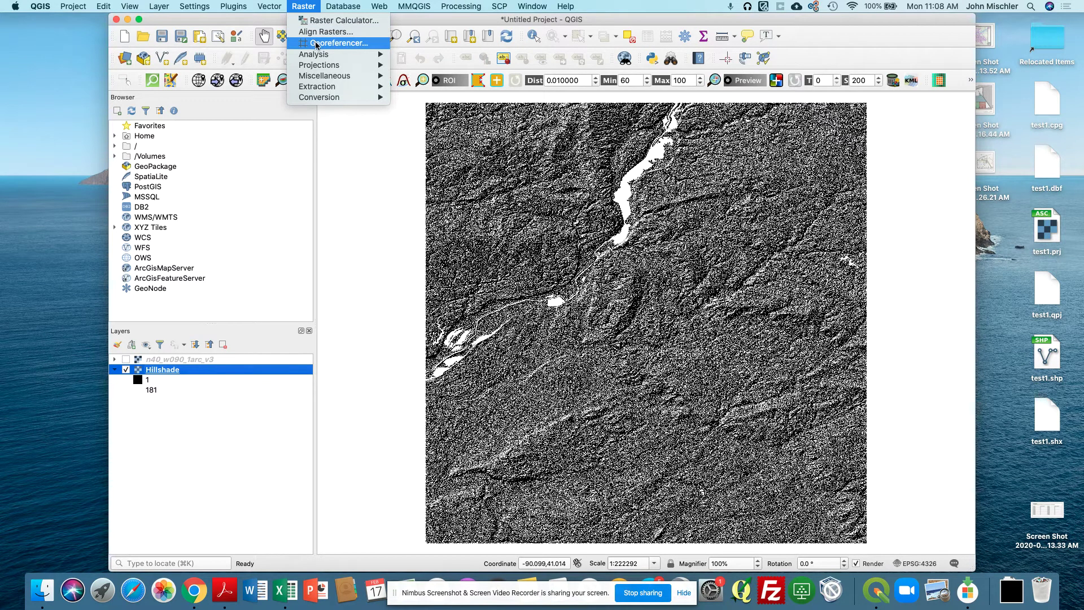
{"action": "mouse_move", "coordinate": [318, 55]}
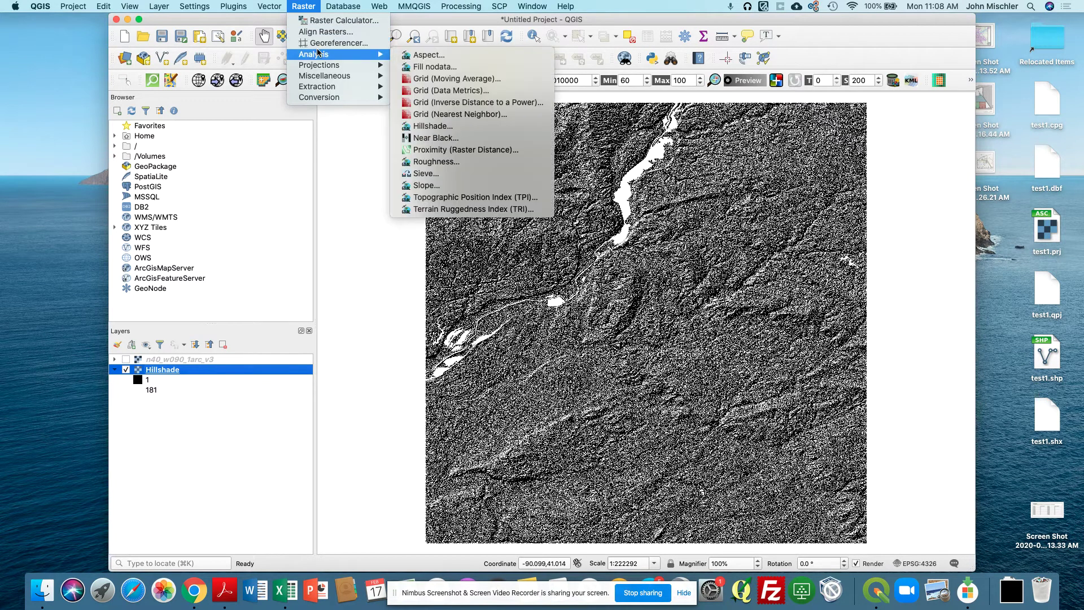
{"action": "left_click", "coordinate": [432, 127]}
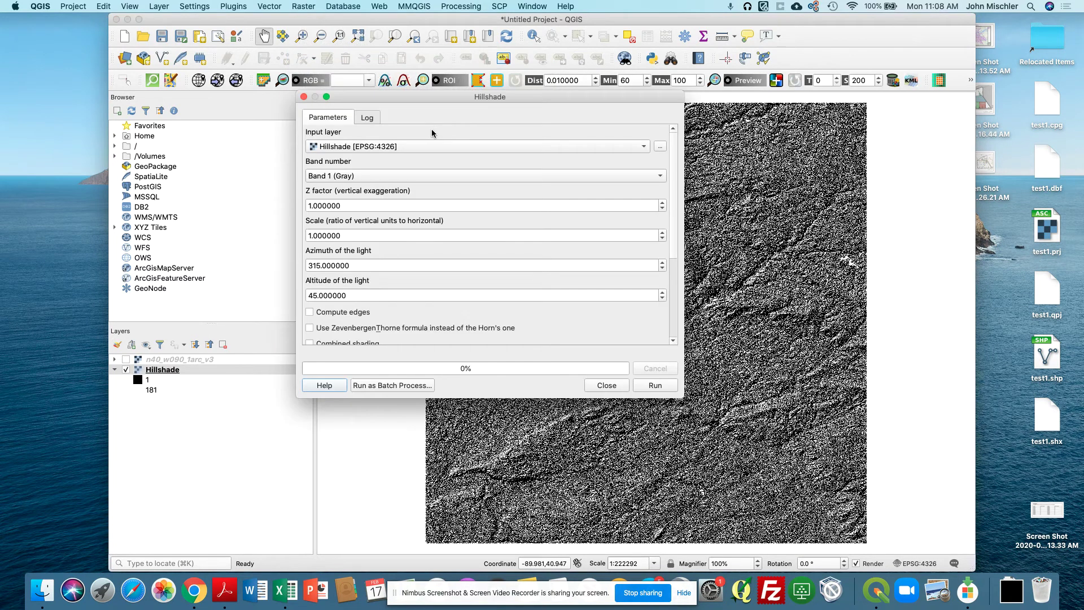
{"action": "left_click", "coordinate": [401, 146]}
{"action": "left_click", "coordinate": [390, 160]}
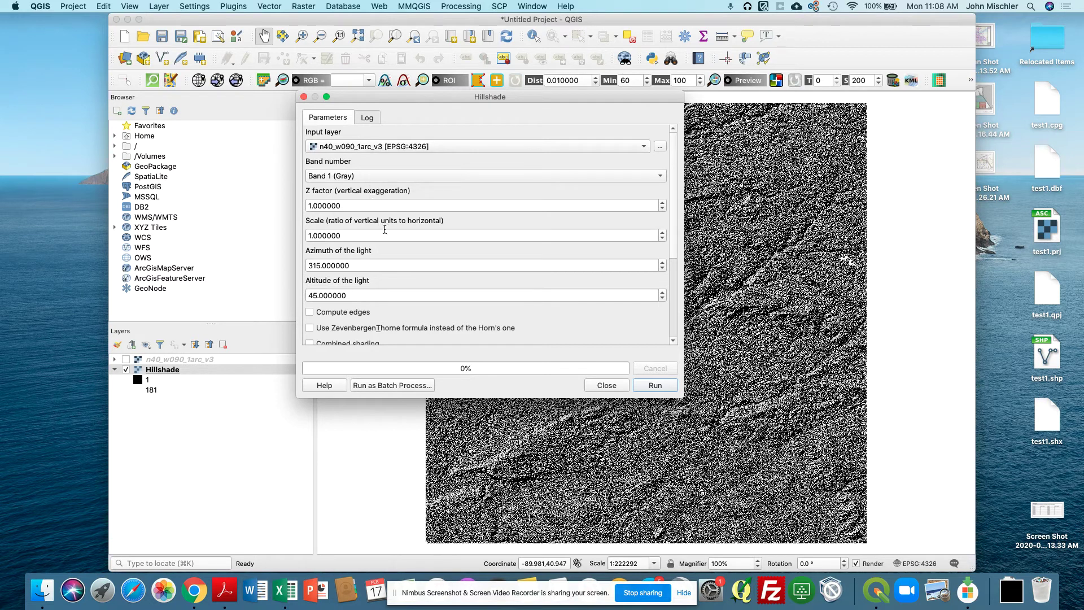
{"action": "left_click_drag", "start_coordinate": [672, 179], "coordinate": [672, 264]}
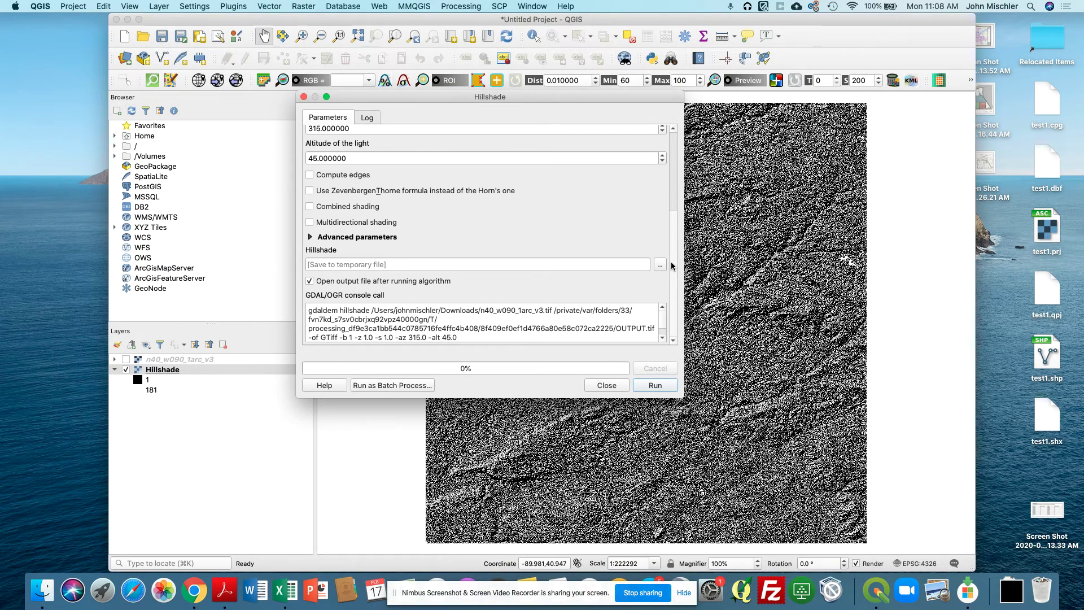
{"action": "scroll", "coordinate": [498, 176], "scroll_direction": "up", "scroll_amount": 10}
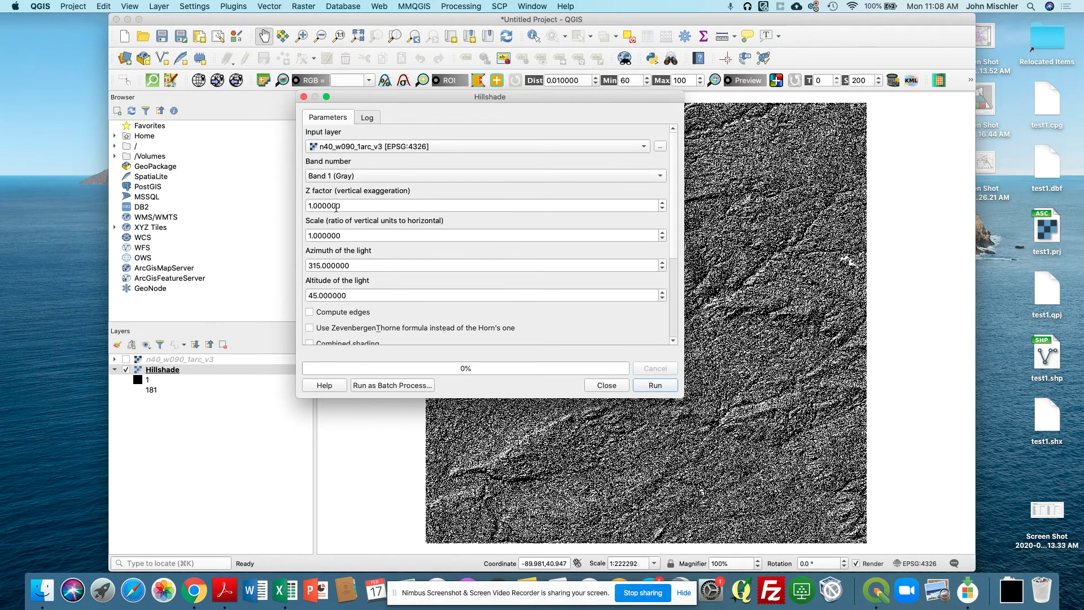
{"action": "left_click", "coordinate": [310, 205]}
{"action": "type", "text": "0"}
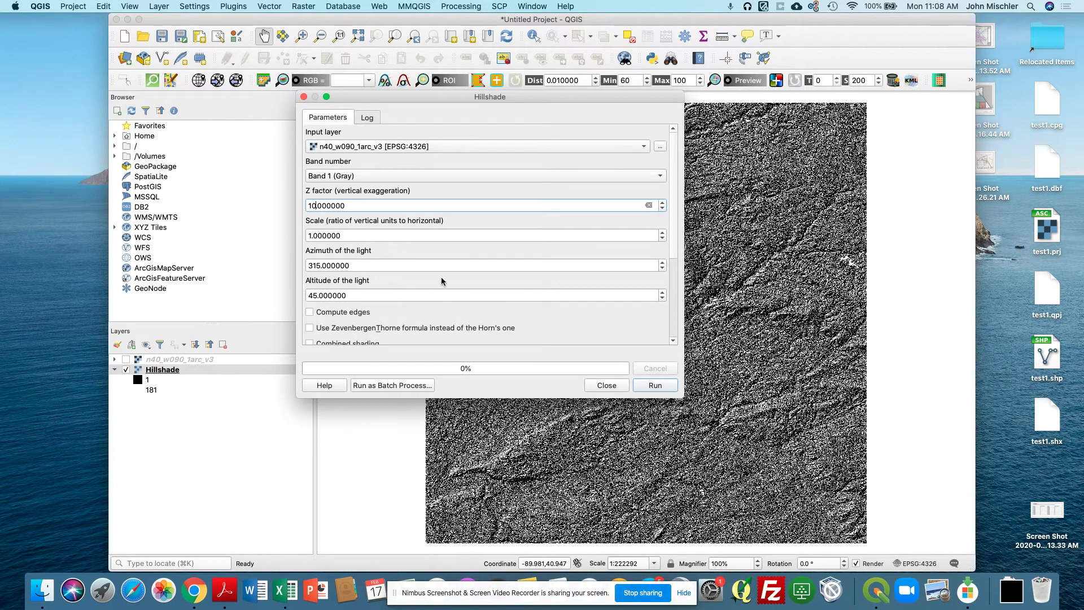
{"action": "left_click", "coordinate": [641, 386]}
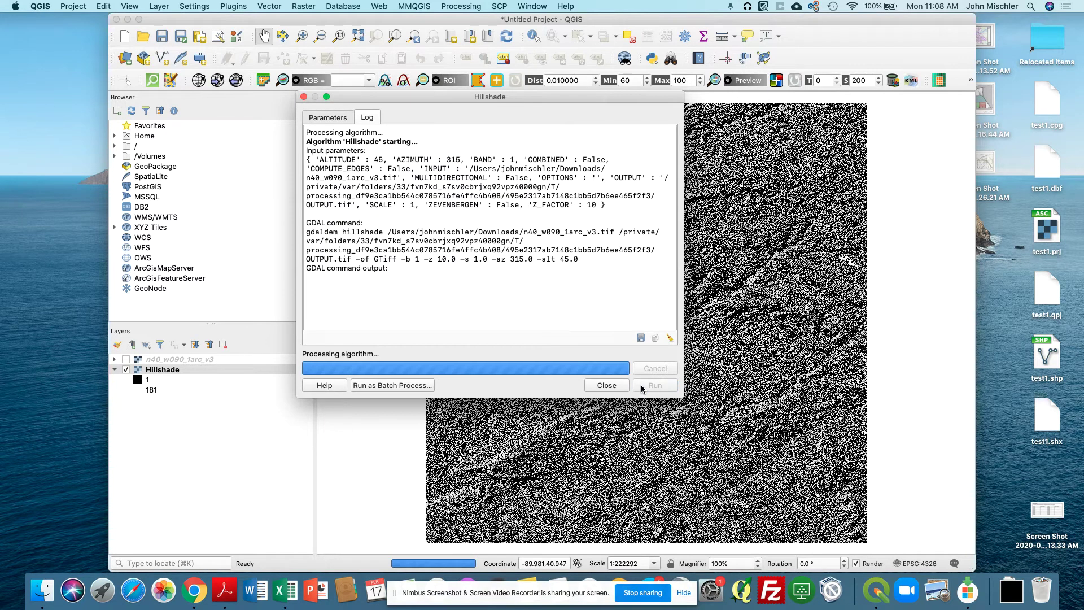
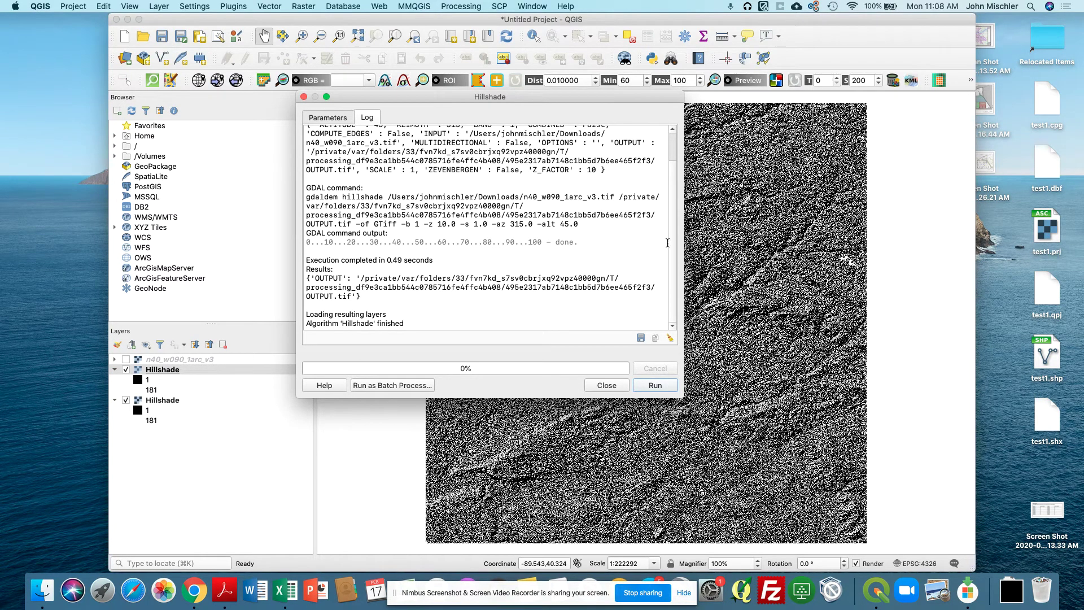
{"action": "left_click", "coordinate": [607, 385]}
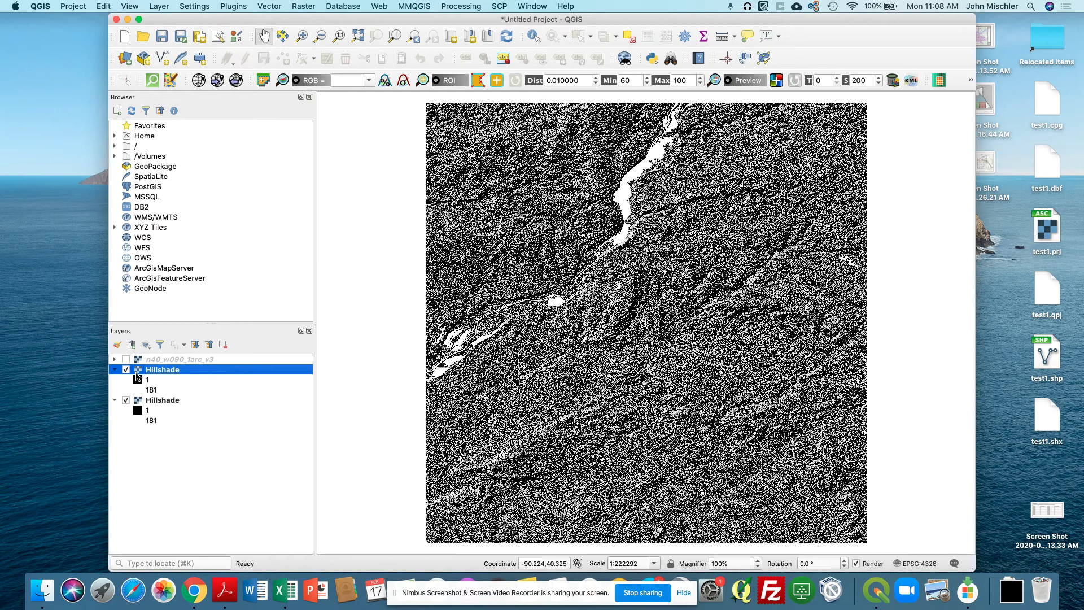
Step: Toggle the visibility of the two Hillshade layers off and on to compare their shading
{"action": "left_click", "coordinate": [126, 370]}
{"action": "left_click", "coordinate": [125, 370]}
{"action": "left_click", "coordinate": [126, 400]}
{"action": "left_click", "coordinate": [126, 400]}
Step: Run a Hillshade analysis on the existing Hillshade layer with a Z factor of 100
{"action": "left_click", "coordinate": [297, 7]}
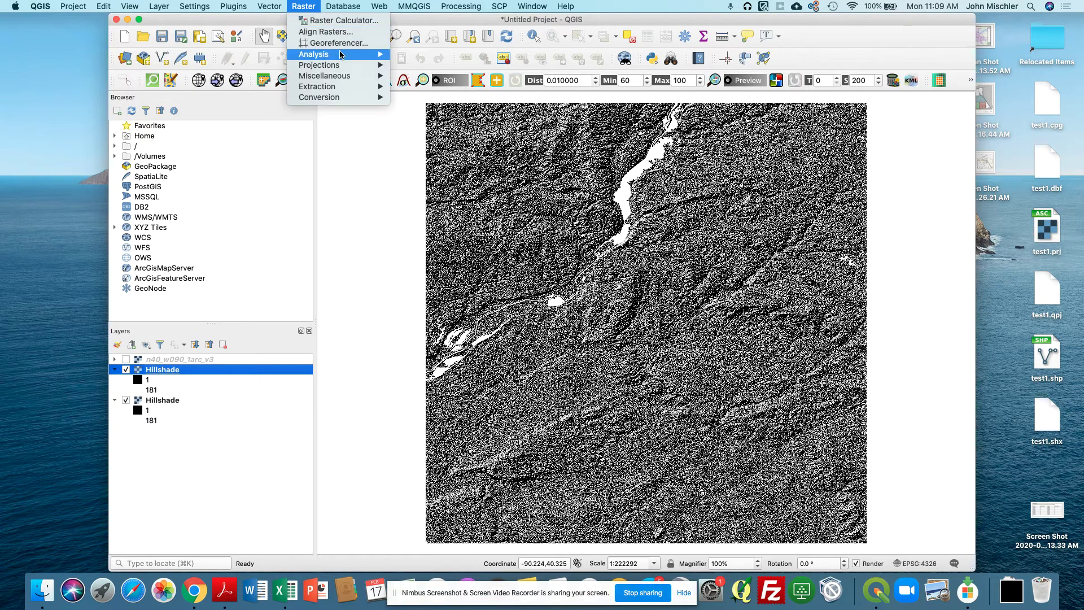
{"action": "mouse_move", "coordinate": [336, 54]}
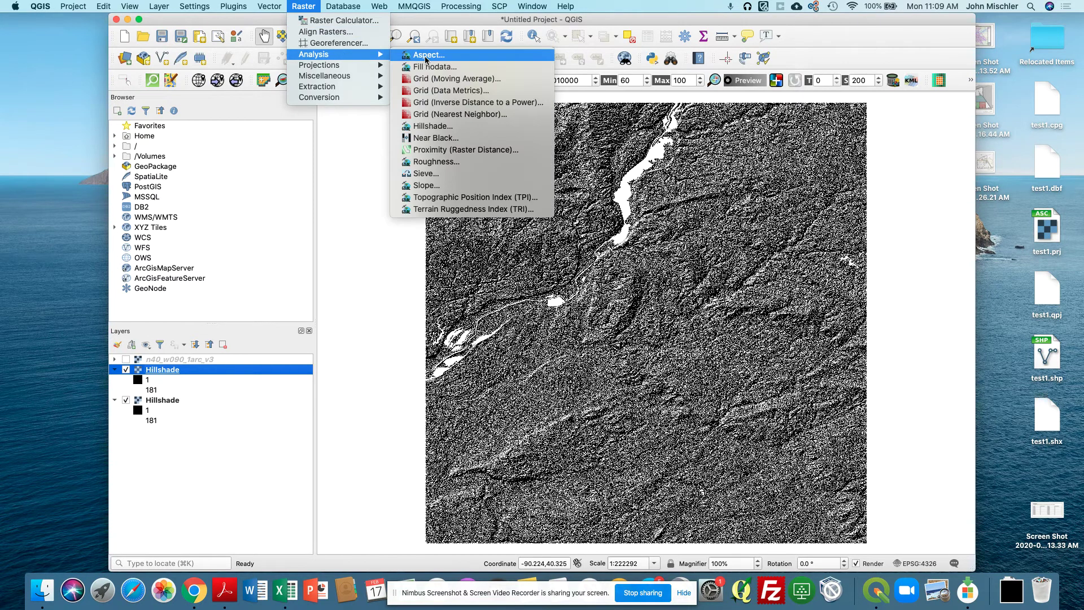
{"action": "left_click", "coordinate": [449, 127]}
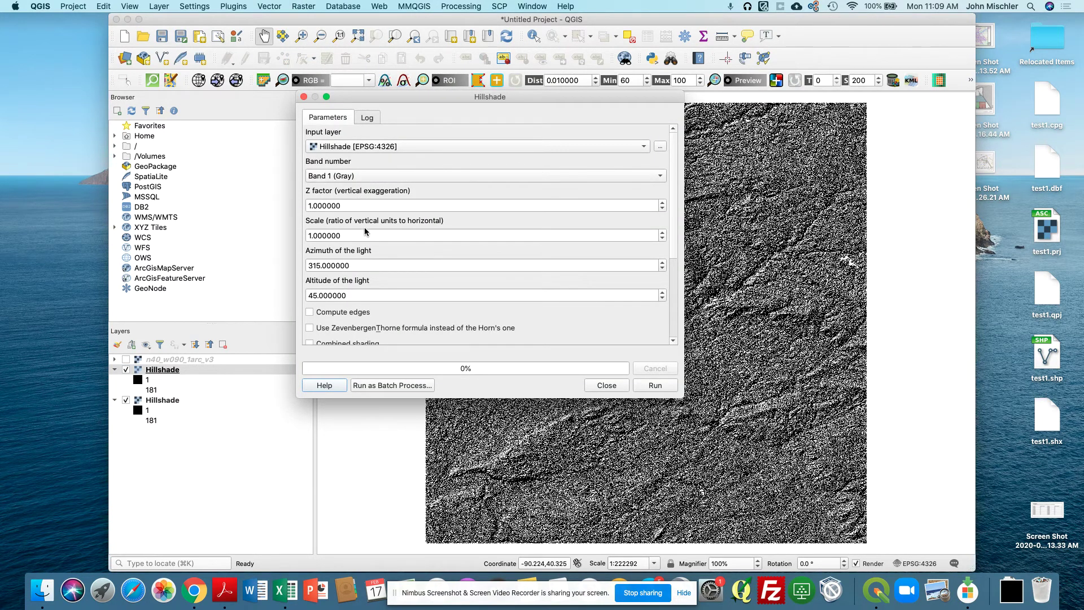
{"action": "left_click_drag", "start_coordinate": [353, 203], "coordinate": [297, 202]}
{"action": "type", "text": "100"}
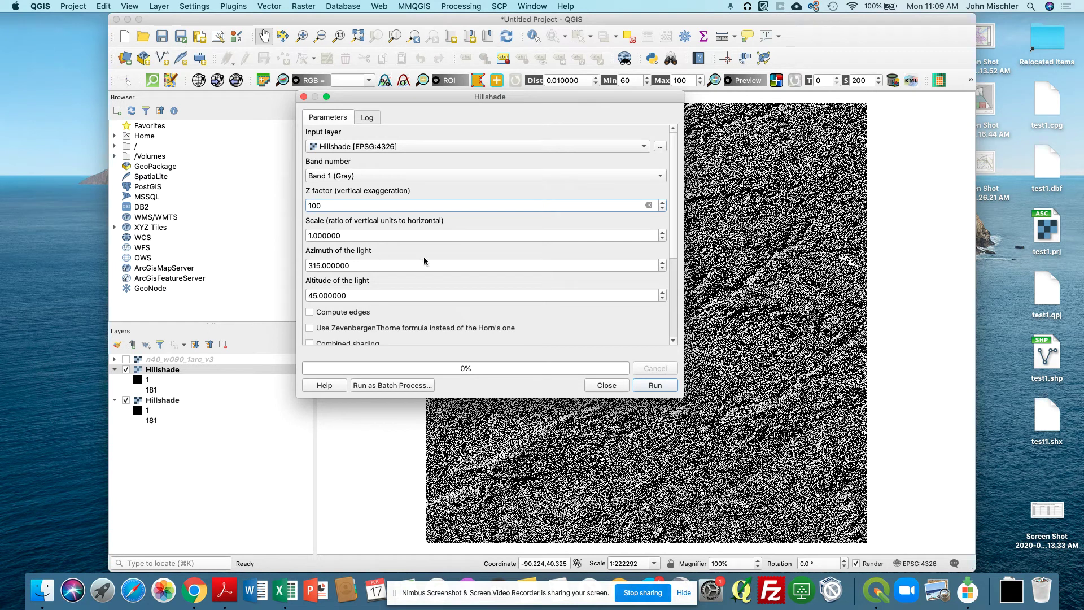
{"action": "scroll", "coordinate": [675, 200], "scroll_direction": "down", "scroll_amount": 2}
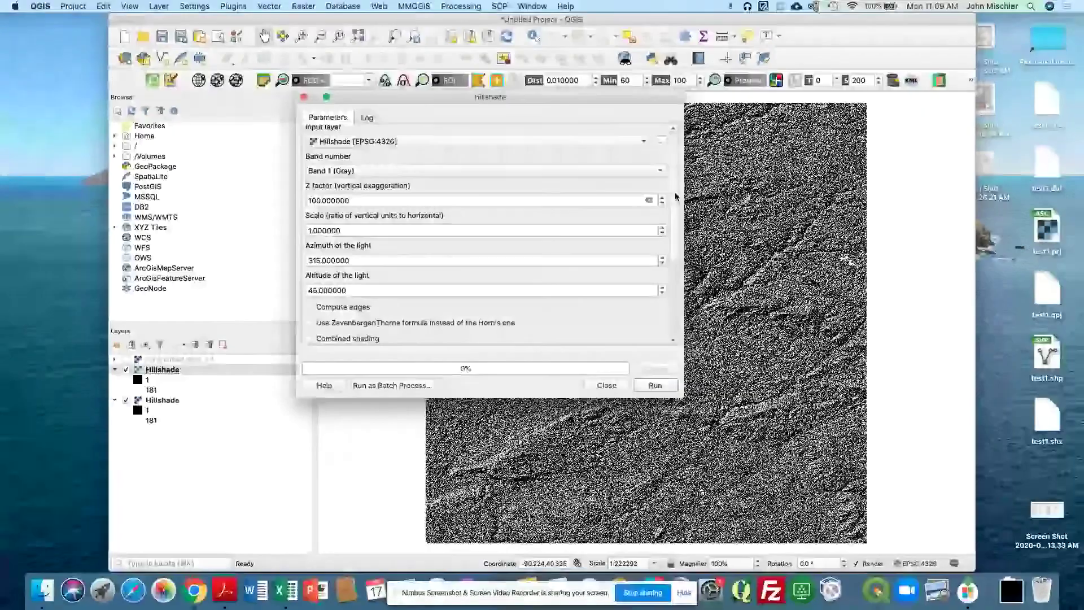
{"action": "scroll", "coordinate": [675, 199], "scroll_direction": "down", "scroll_amount": 5}
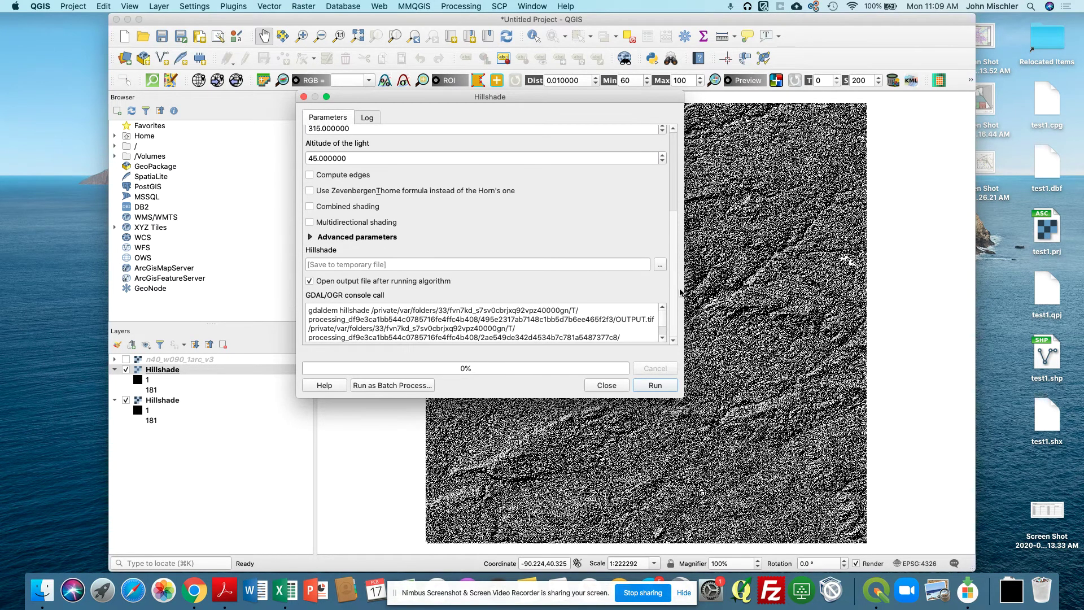
{"action": "left_click", "coordinate": [656, 386]}
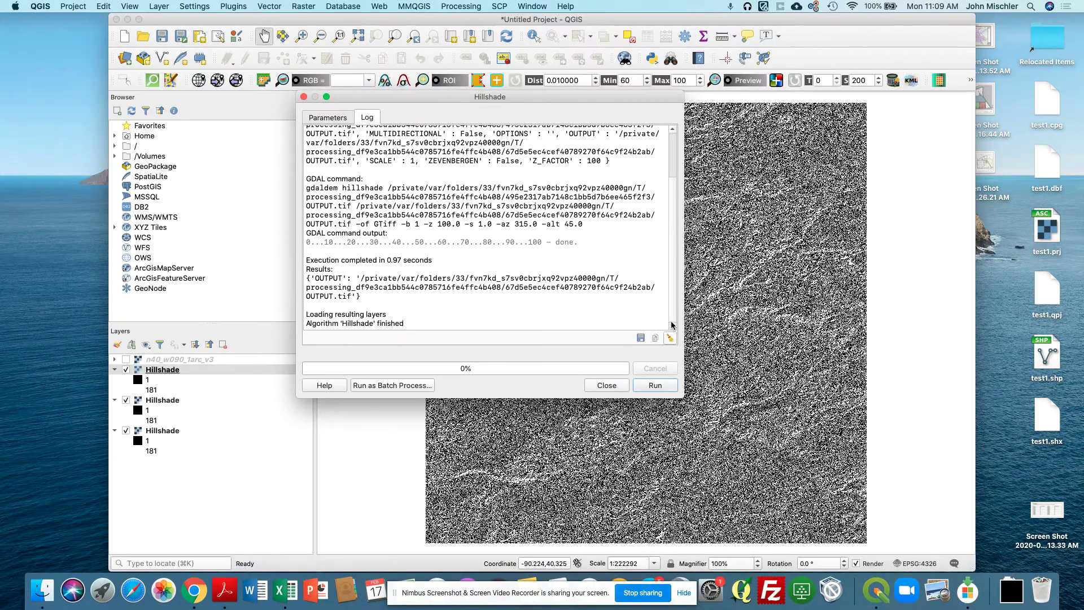
{"action": "left_click_drag", "start_coordinate": [459, 103], "coordinate": [456, 167]}
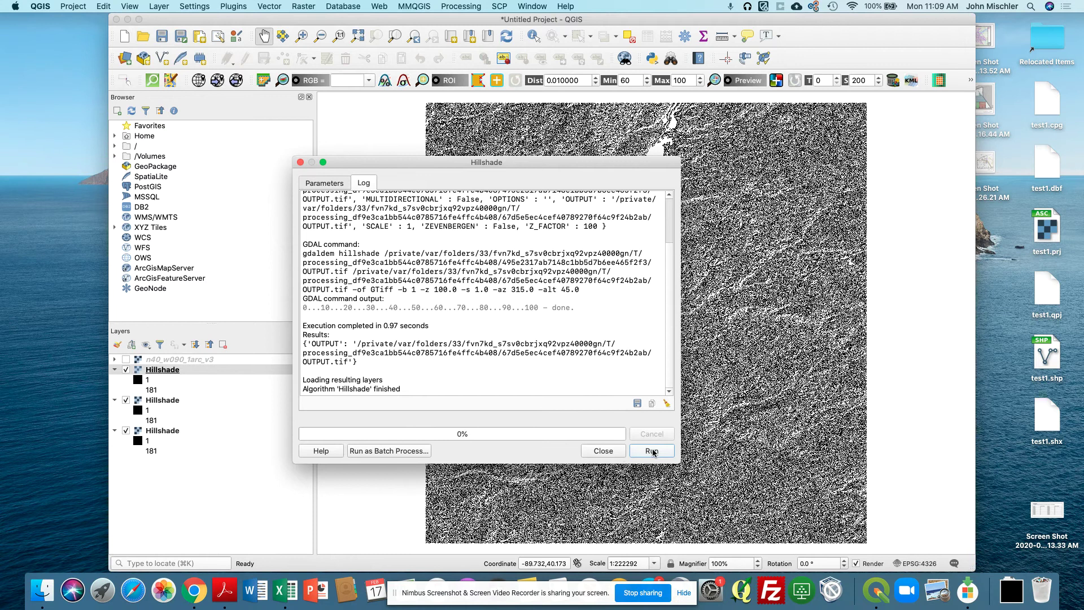
{"action": "left_click", "coordinate": [603, 450]}
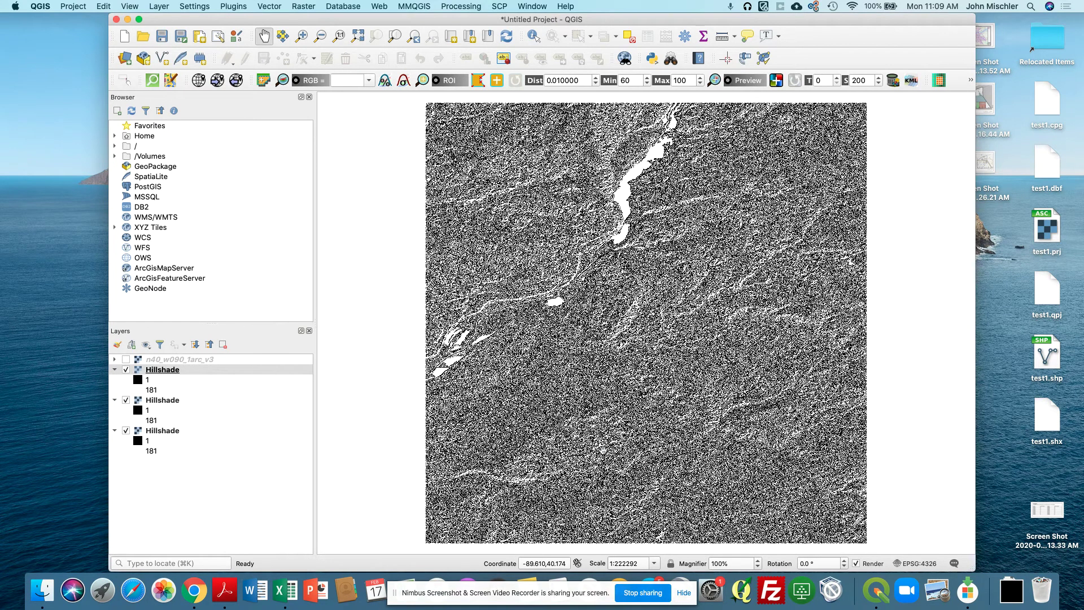
Step: Remove all three Hillshade layers from the project, leaving only the n40_w090_1arc_v3 raster
{"action": "left_click", "coordinate": [299, 8]}
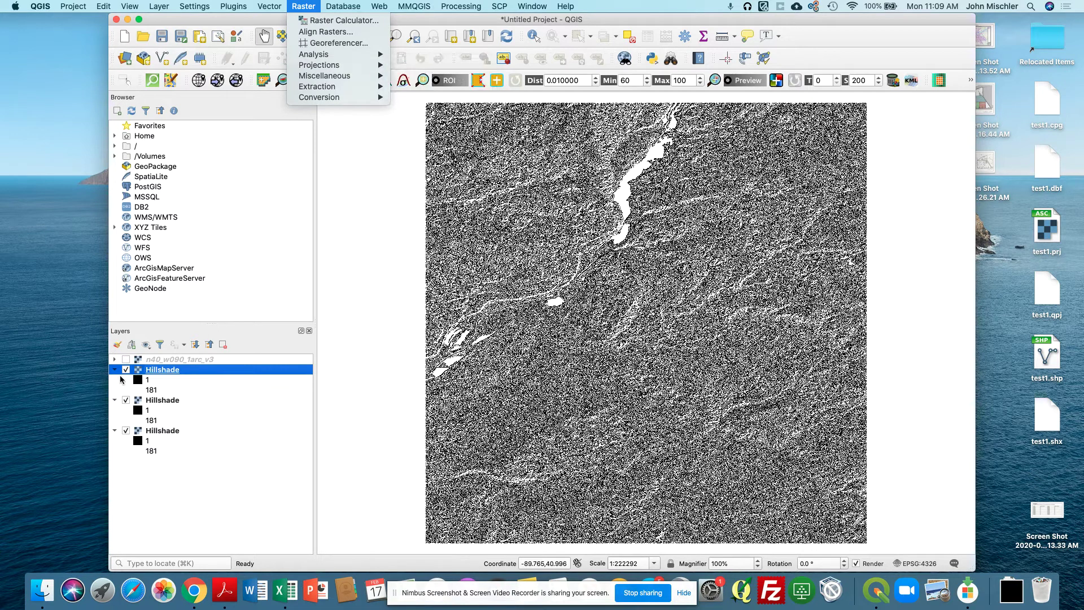
{"action": "left_click", "coordinate": [127, 376]}
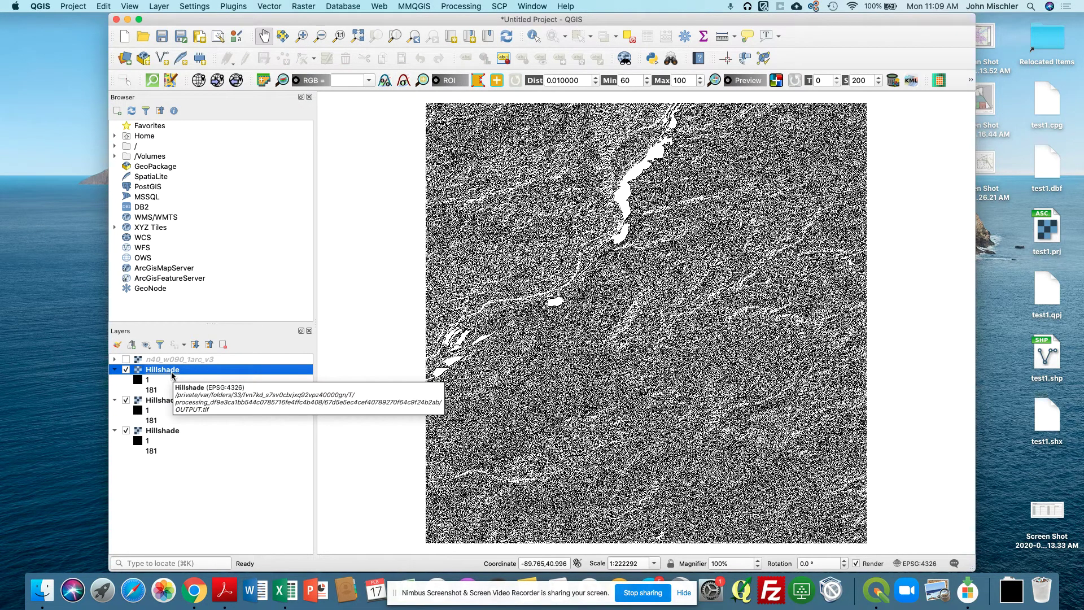
{"action": "left_click", "coordinate": [168, 402], "text": "shift"}
{"action": "left_click", "coordinate": [163, 429], "text": "shift"}
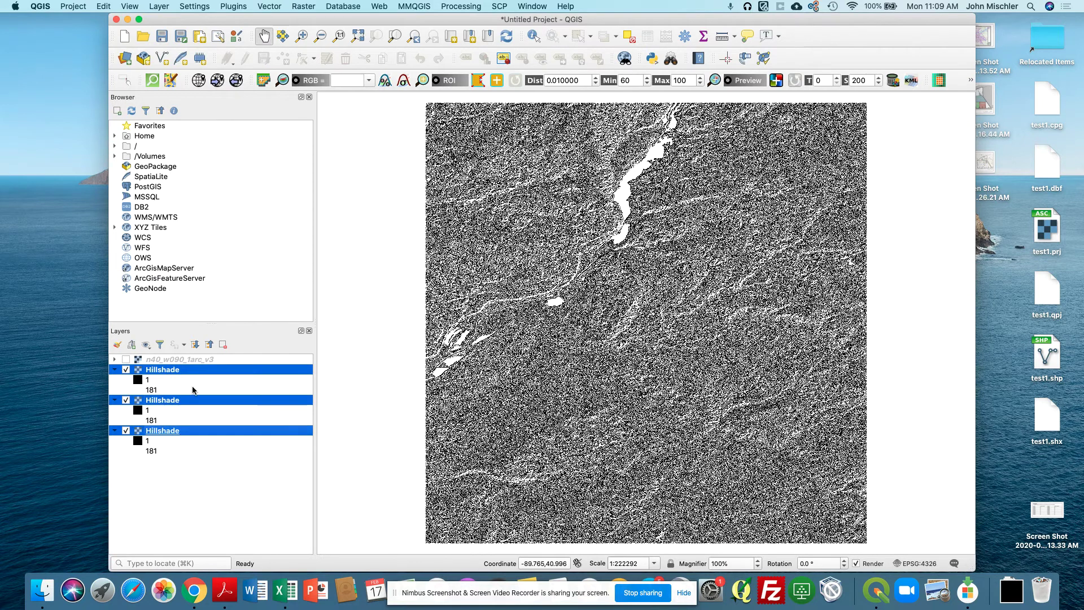
{"action": "left_click", "coordinate": [223, 345]}
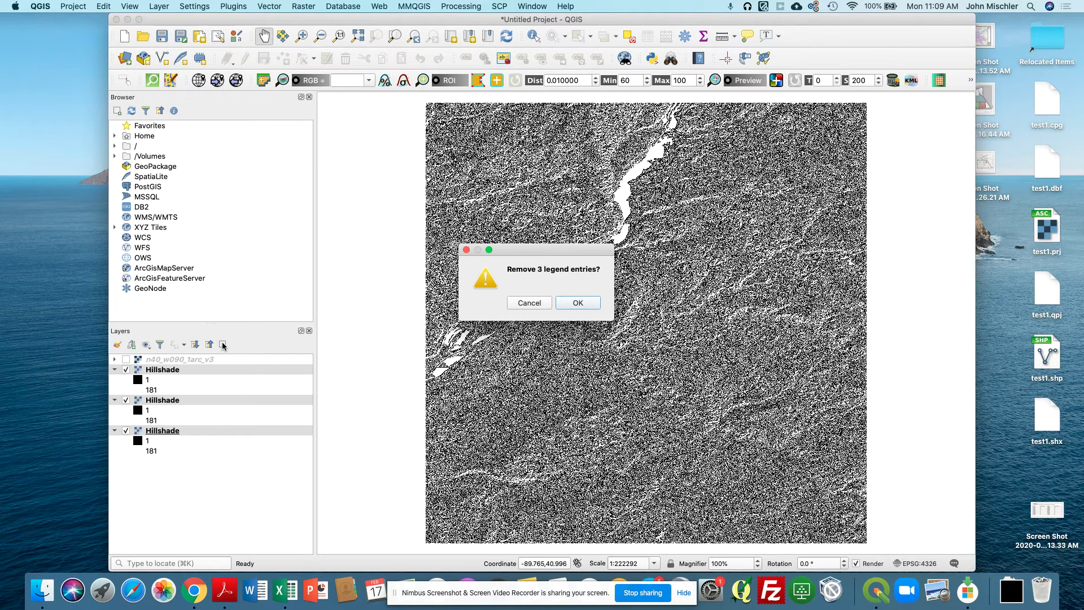
{"action": "left_click", "coordinate": [578, 304]}
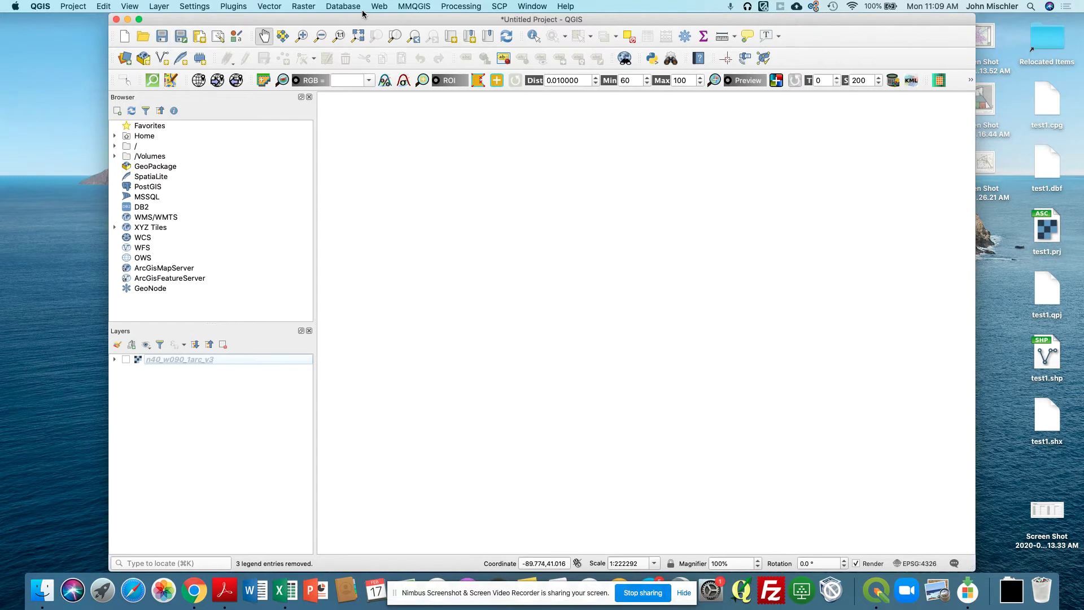
Step: Set up a new Hillshade analysis of the n40_w090_1arc_v3 raster with a Z factor of 0.5
{"action": "left_click", "coordinate": [309, 8]}
{"action": "mouse_move", "coordinate": [318, 55]}
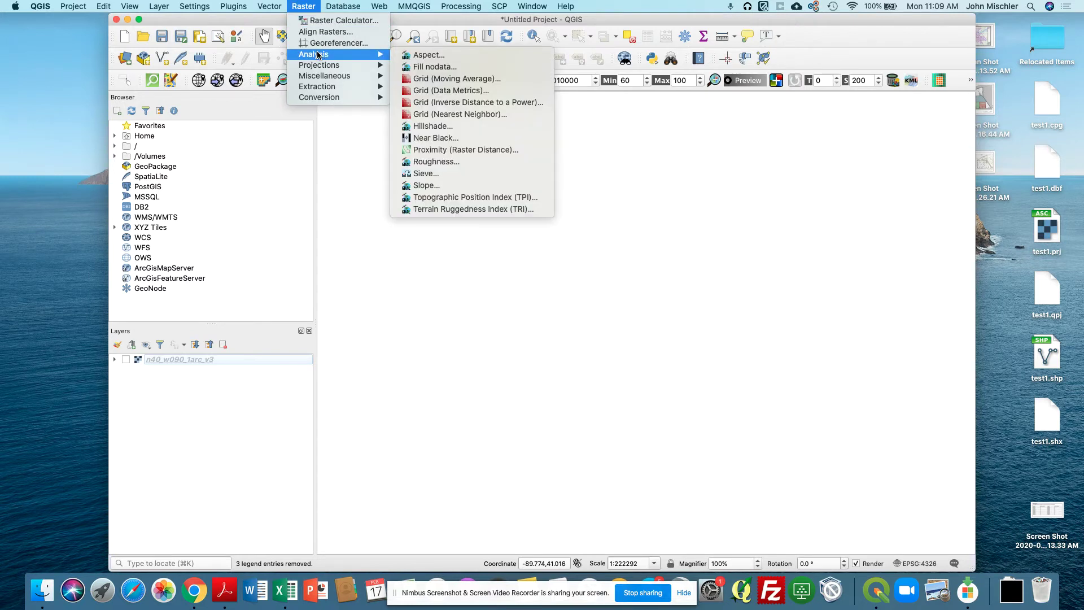
{"action": "left_click", "coordinate": [440, 129]}
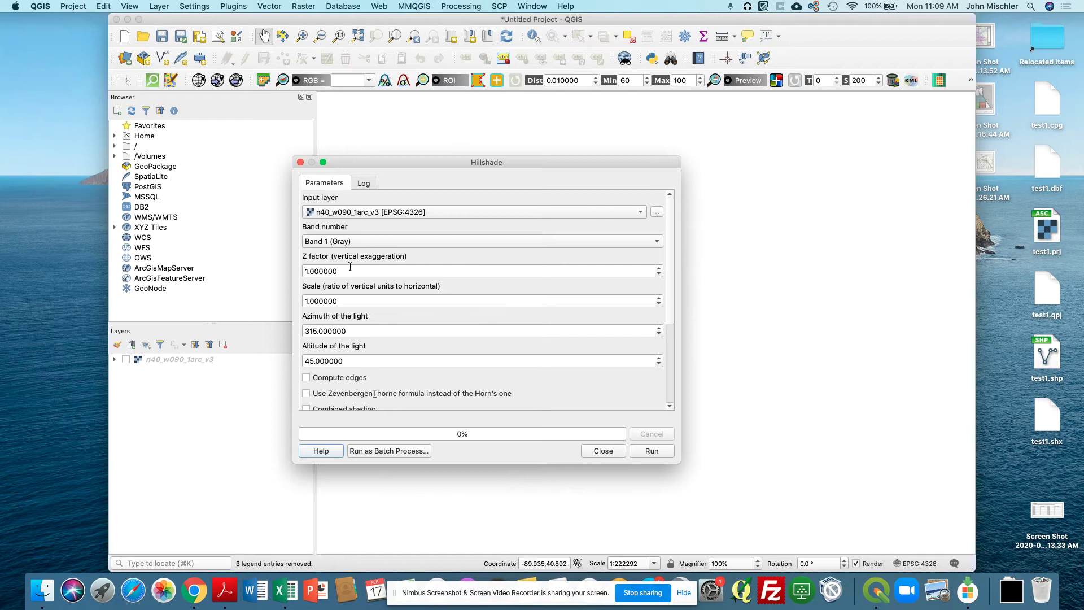
{"action": "left_click_drag", "start_coordinate": [349, 269], "coordinate": [282, 266]}
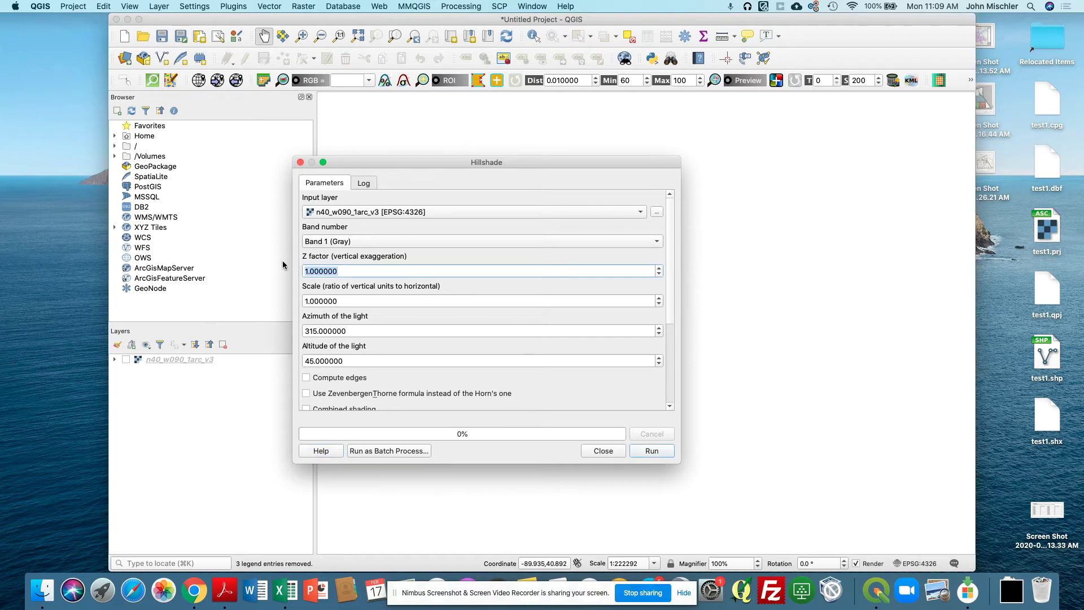
{"action": "type", "text": "0"}
Step: Review the remaining hillshade parameters and run the analysis with output to a temporary file
{"action": "scroll", "coordinate": [459, 314], "scroll_direction": "down", "scroll_amount": 3}
{"action": "scroll", "coordinate": [458, 314], "scroll_direction": "up", "scroll_amount": 3}
{"action": "scroll", "coordinate": [459, 318], "scroll_direction": "down", "scroll_amount": 5}
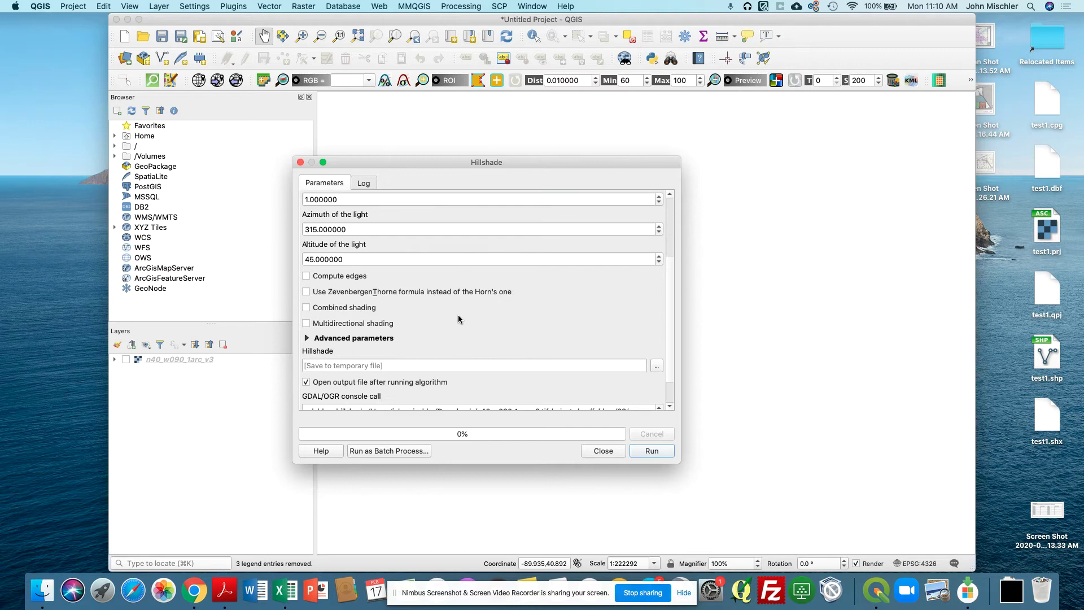
{"action": "scroll", "coordinate": [458, 318], "scroll_direction": "up", "scroll_amount": 2}
{"action": "scroll", "coordinate": [458, 318], "scroll_direction": "down", "scroll_amount": 3}
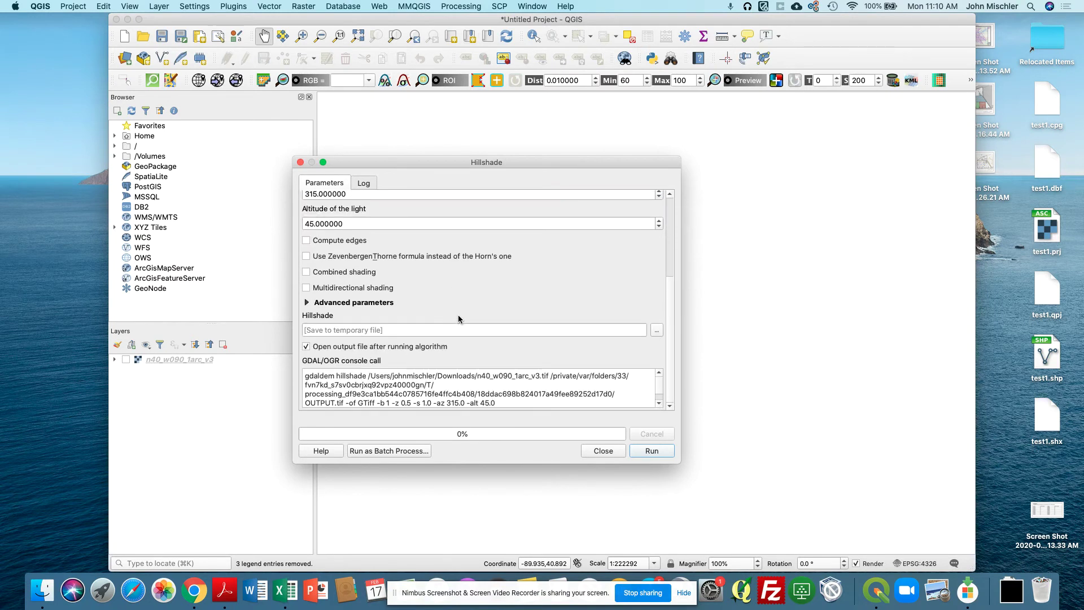
{"action": "scroll", "coordinate": [459, 318], "scroll_direction": "up", "scroll_amount": 5}
{"action": "scroll", "coordinate": [459, 314], "scroll_direction": "down", "scroll_amount": 5}
{"action": "left_click", "coordinate": [651, 453]}
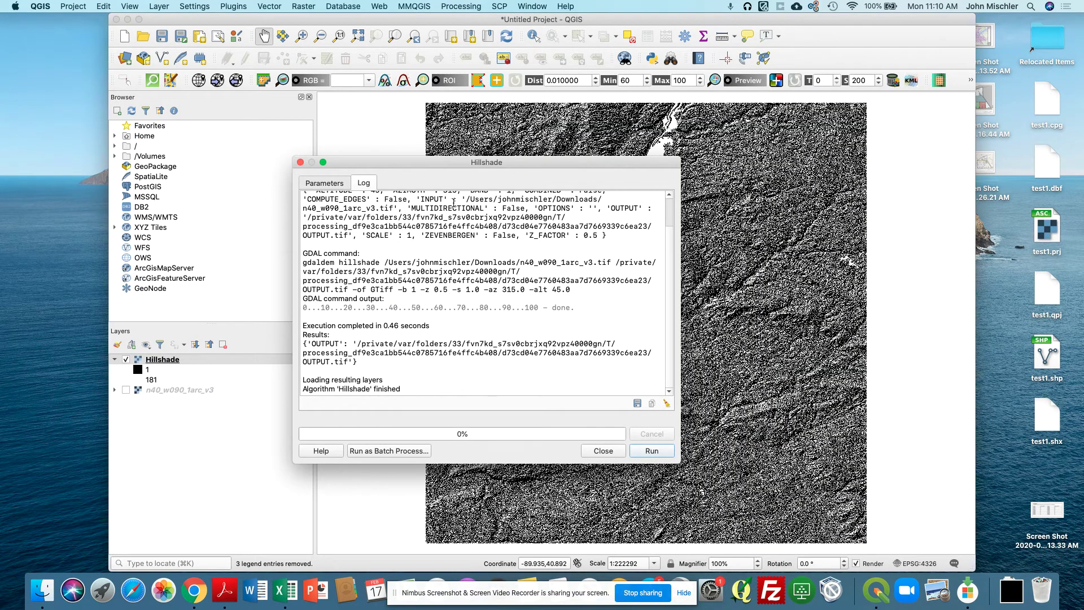
Step: Close the Hillshade dialog and examine the shading of the Z factor 0.5 result at several scales, including the river valley and northern edge
{"action": "left_click", "coordinate": [605, 452]}
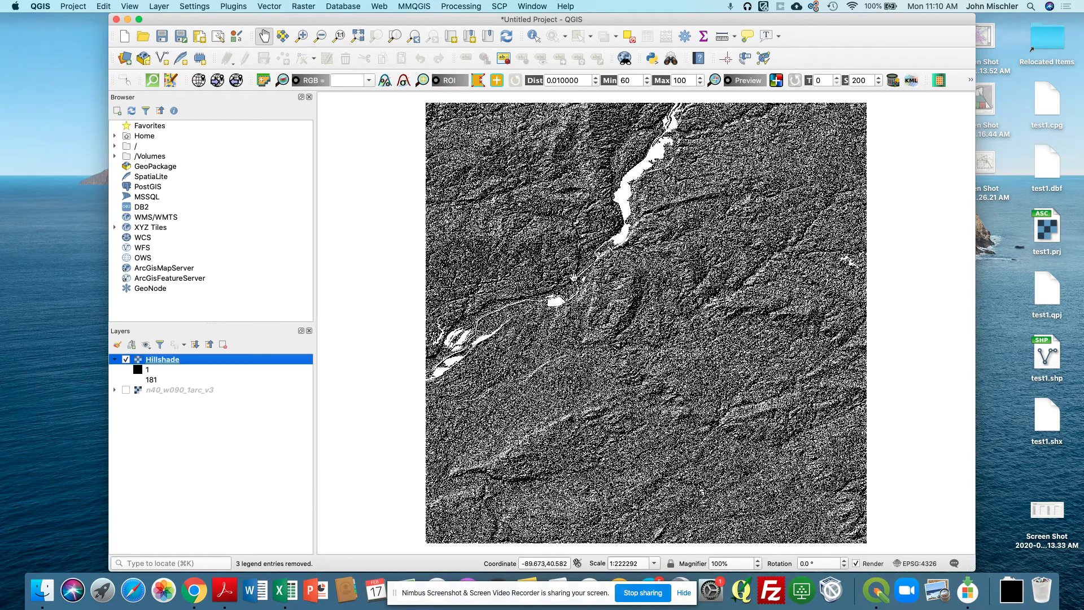
{"action": "scroll", "coordinate": [571, 349], "scroll_direction": "up", "scroll_amount": 5}
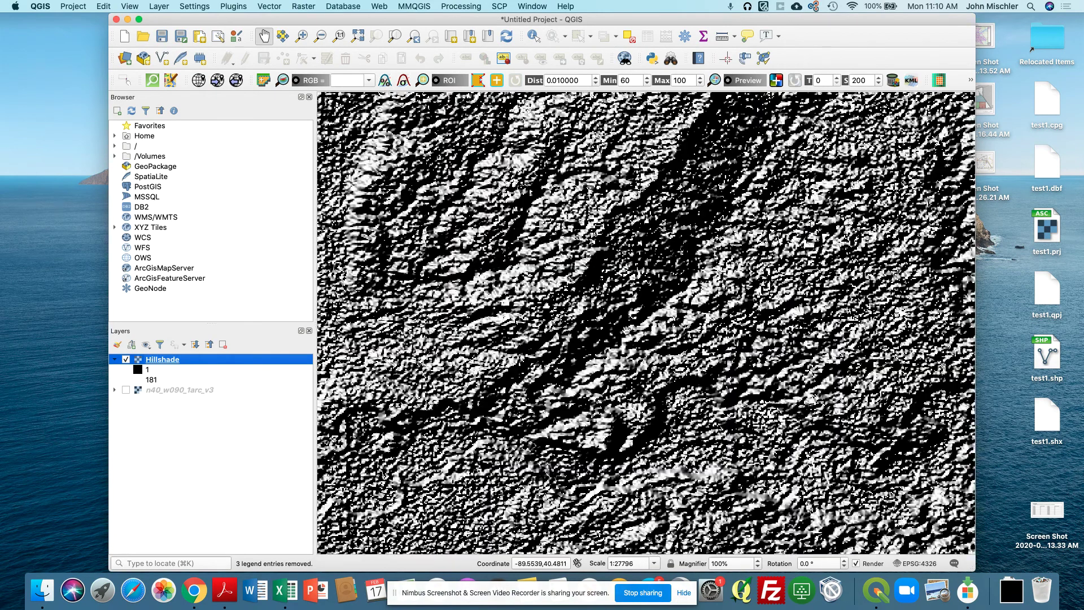
{"action": "left_click_drag", "start_coordinate": [729, 192], "coordinate": [332, 388]}
{"action": "left_click_drag", "start_coordinate": [680, 381], "coordinate": [573, 308]}
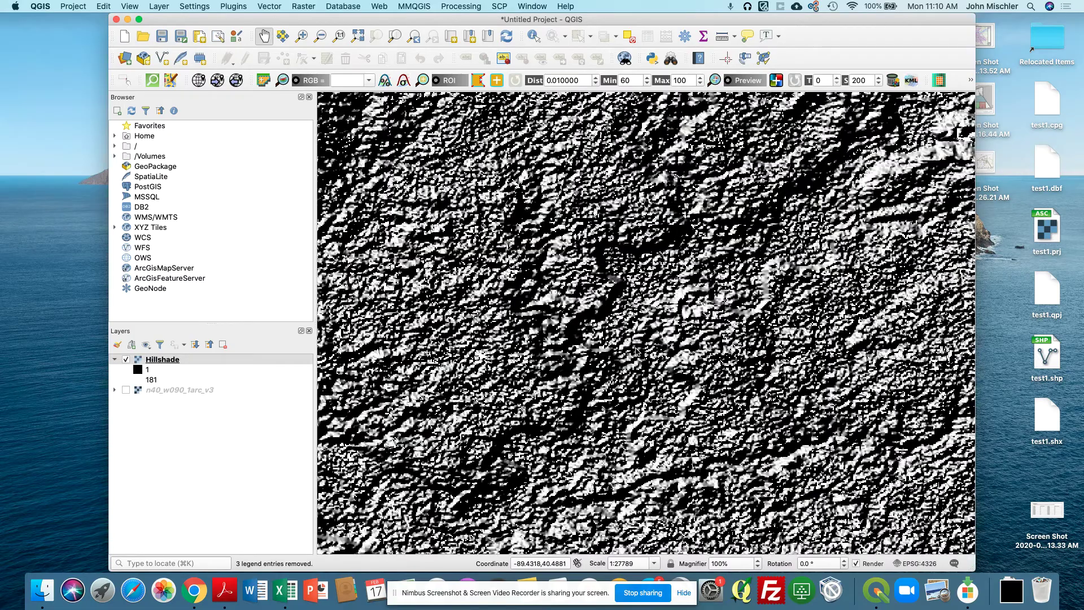
{"action": "scroll", "coordinate": [636, 348], "scroll_direction": "down", "scroll_amount": 1}
{"action": "scroll", "coordinate": [637, 350], "scroll_direction": "down", "scroll_amount": 1}
{"action": "scroll", "coordinate": [637, 350], "scroll_direction": "up", "scroll_amount": 2}
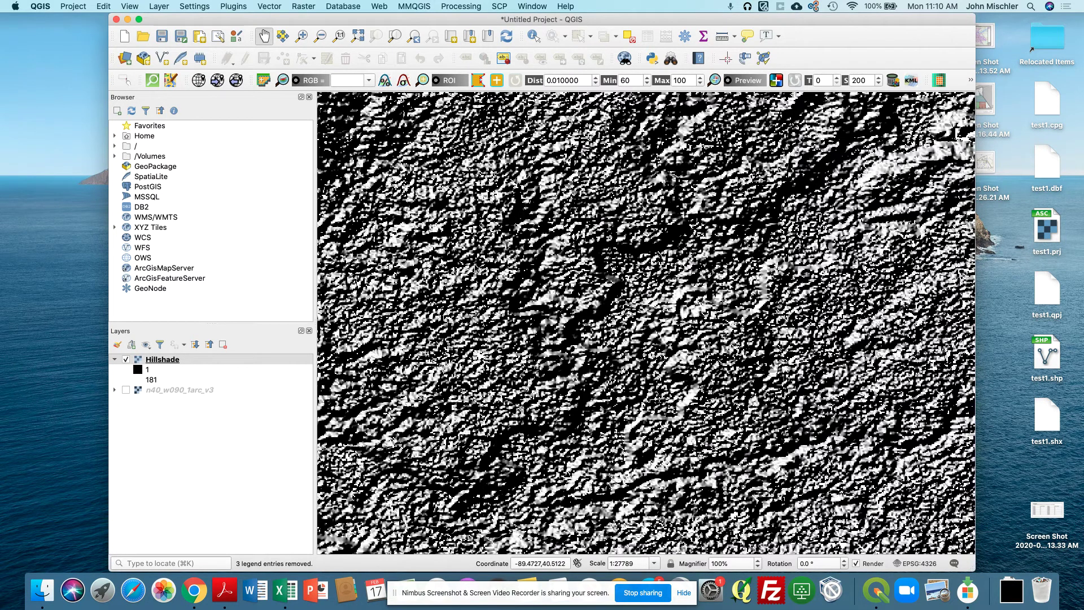
{"action": "left_click_drag", "start_coordinate": [434, 229], "coordinate": [611, 353]}
{"action": "scroll", "coordinate": [612, 352], "scroll_direction": "down", "scroll_amount": 2}
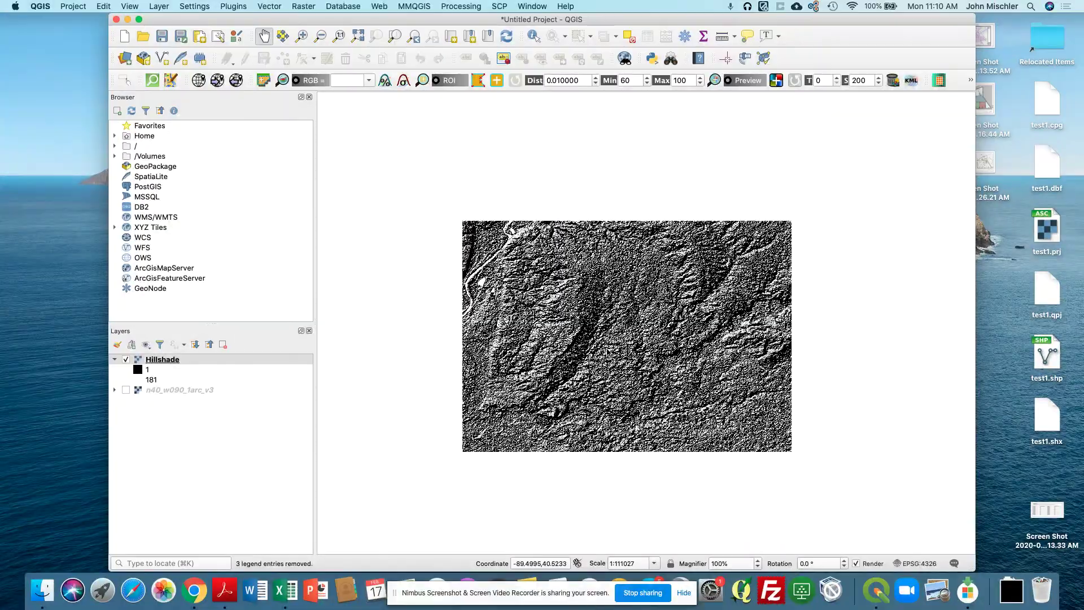
{"action": "left_click_drag", "start_coordinate": [636, 286], "coordinate": [632, 462]}
{"action": "scroll", "coordinate": [533, 384], "scroll_direction": "up", "scroll_amount": 4}
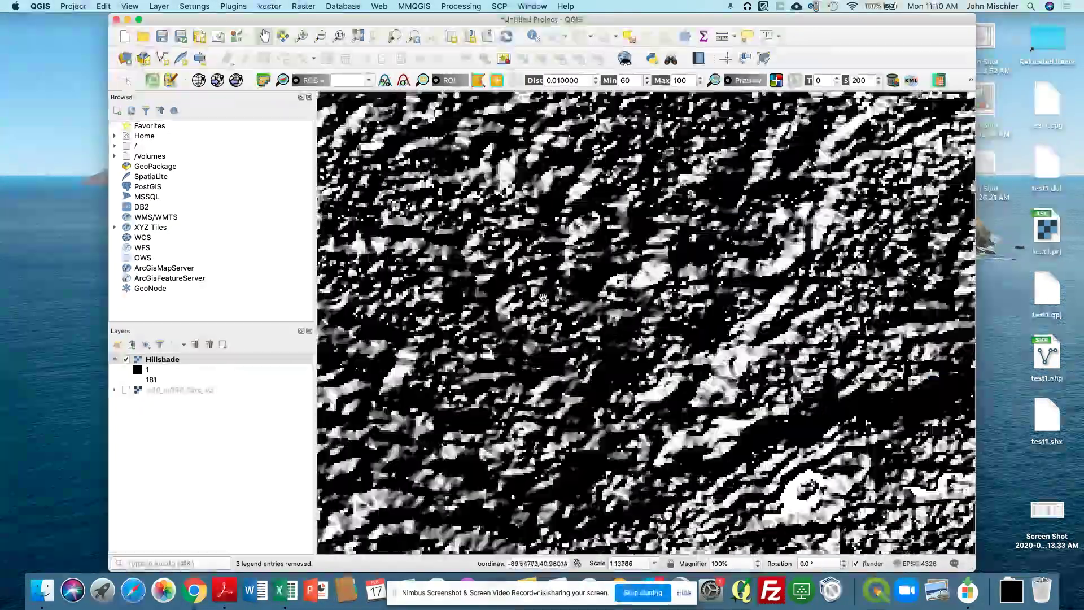
{"action": "scroll", "coordinate": [532, 383], "scroll_direction": "down", "scroll_amount": 2}
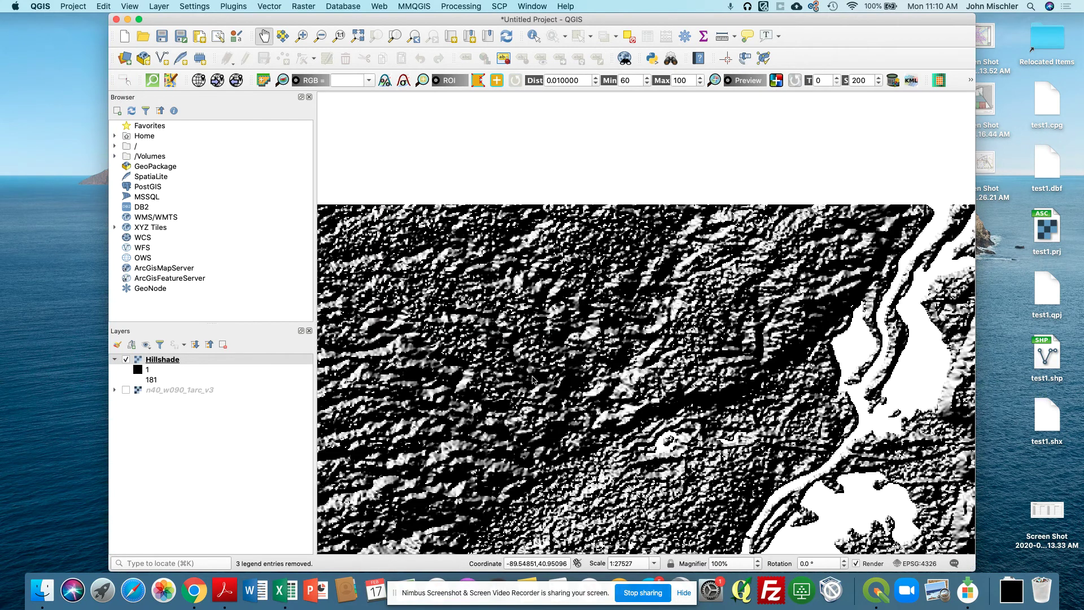
{"action": "left_click_drag", "start_coordinate": [535, 377], "coordinate": [591, 290]}
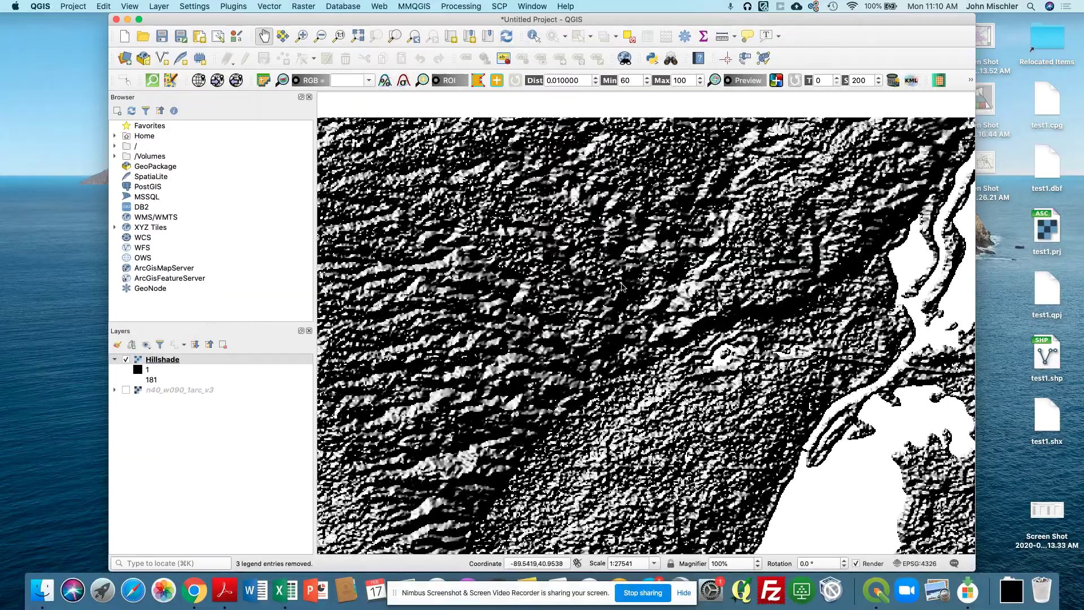
{"action": "left_click_drag", "start_coordinate": [609, 395], "coordinate": [625, 255]}
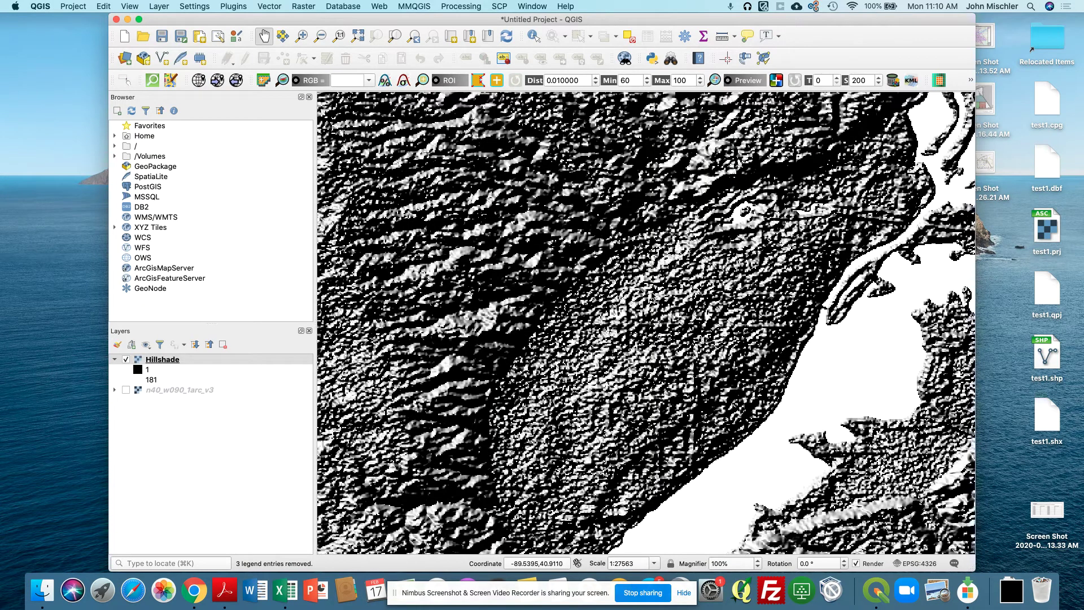
{"action": "scroll", "coordinate": [644, 376], "scroll_direction": "down", "scroll_amount": 2}
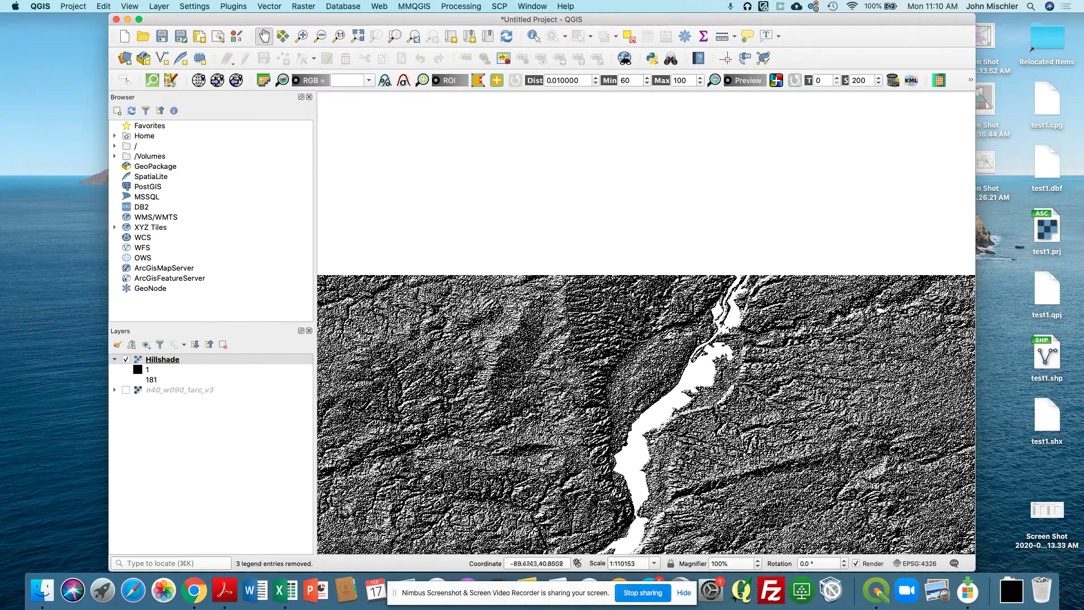
{"action": "scroll", "coordinate": [651, 346], "scroll_direction": "up", "scroll_amount": 2}
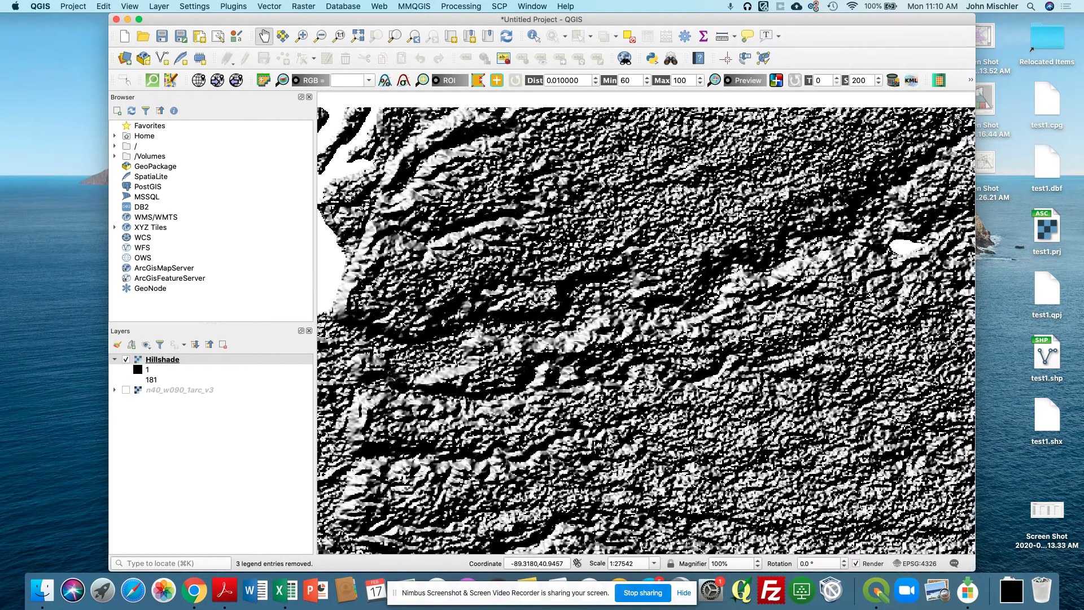
{"action": "left_click_drag", "start_coordinate": [737, 298], "coordinate": [689, 389]}
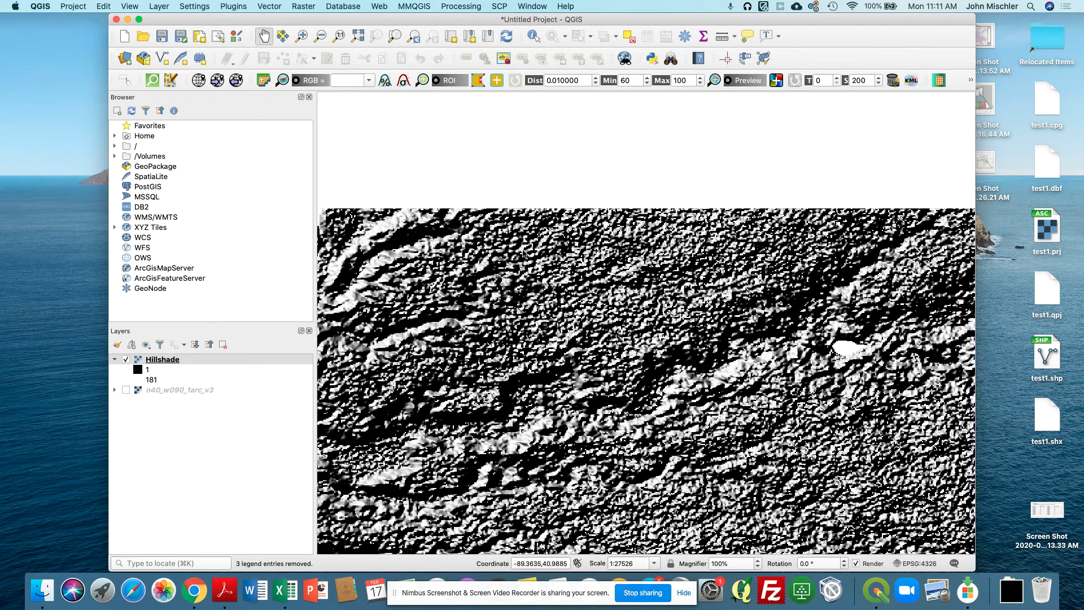
{"action": "scroll", "coordinate": [641, 384], "scroll_direction": "down", "scroll_amount": 3}
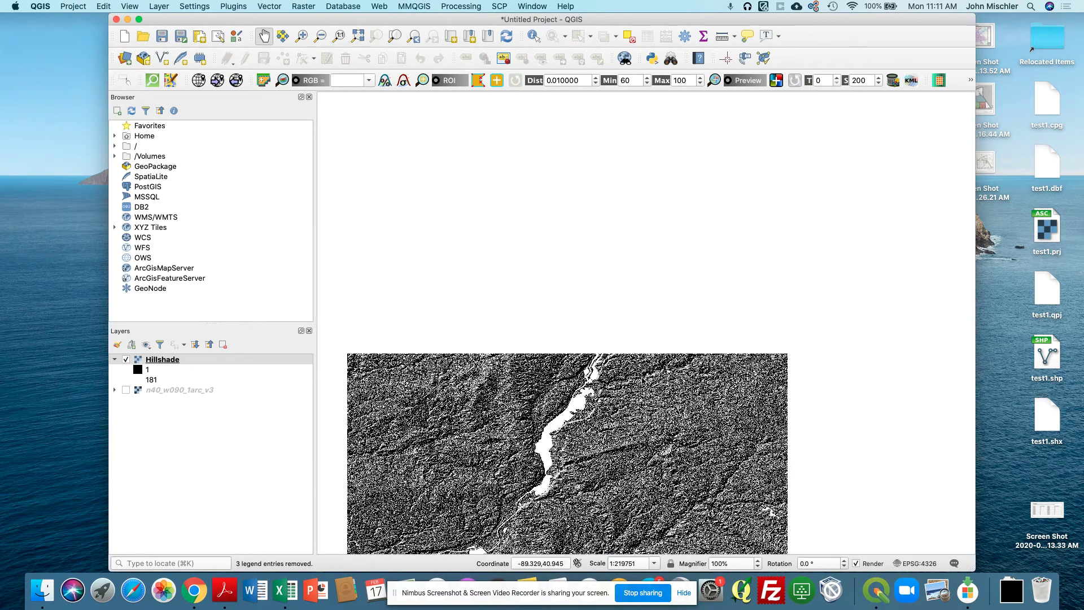
{"action": "scroll", "coordinate": [491, 406], "scroll_direction": "up", "scroll_amount": 1}
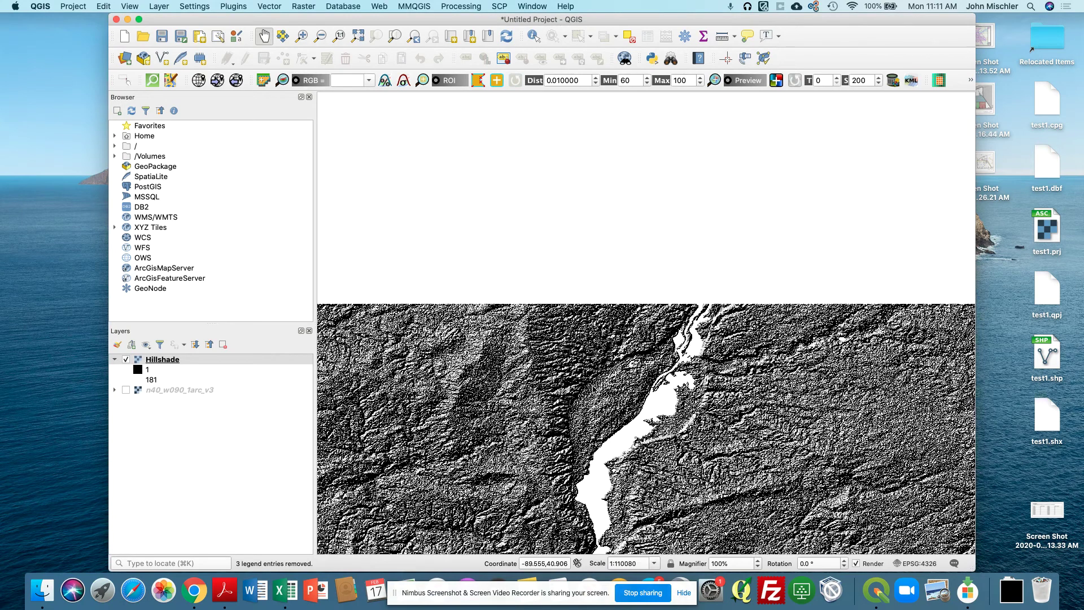
Step: Hide the existing Hillshade layer and run a Hillshade analysis on it with the altitude of the light set to 70
{"action": "left_click", "coordinate": [125, 360]}
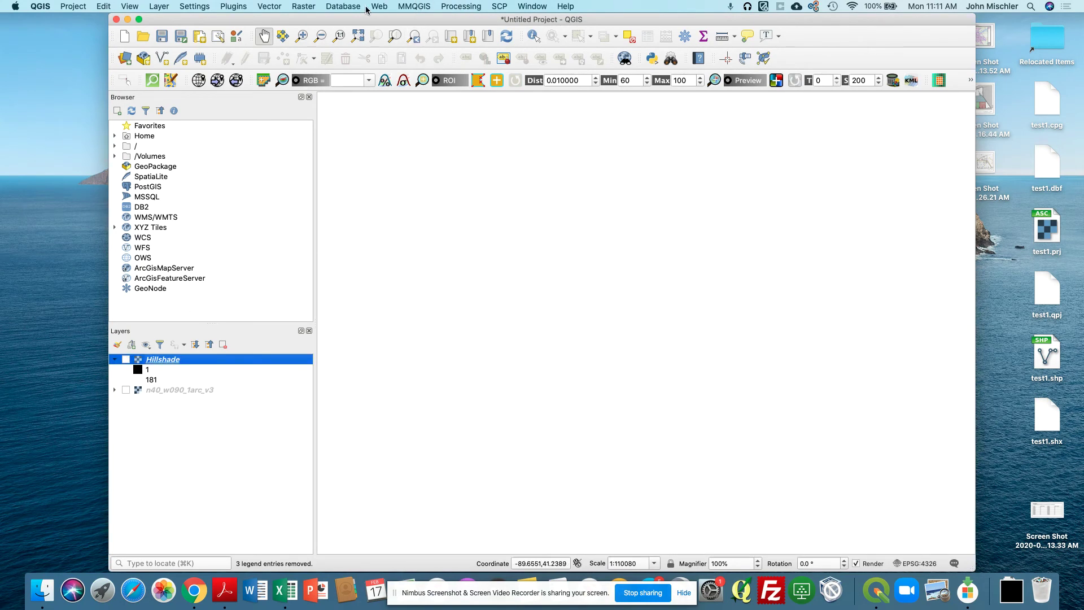
{"action": "left_click", "coordinate": [305, 6]}
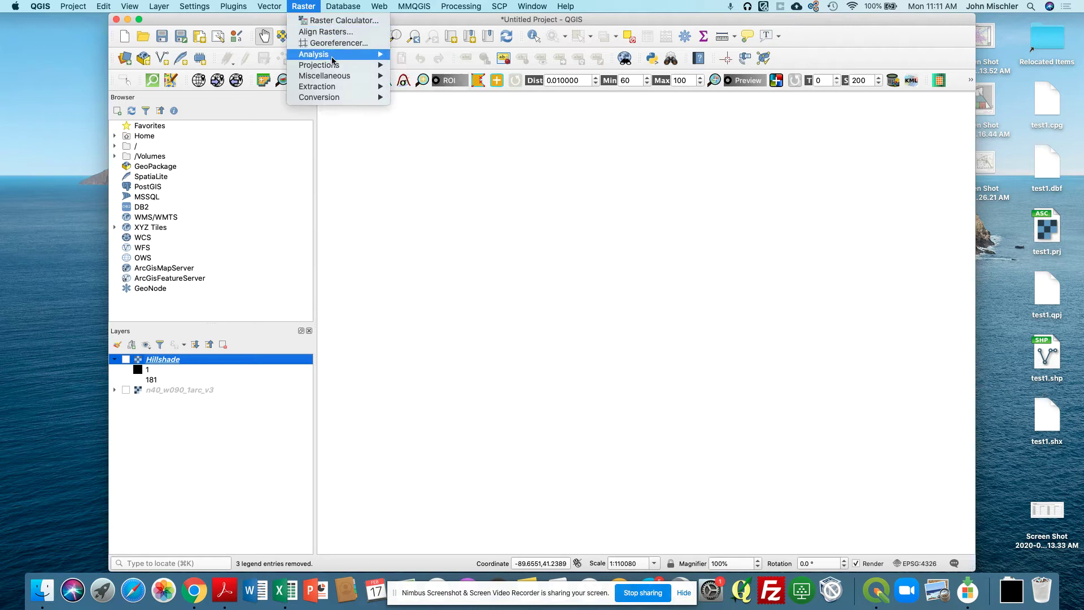
{"action": "mouse_move", "coordinate": [333, 61]}
{"action": "left_click", "coordinate": [431, 126]}
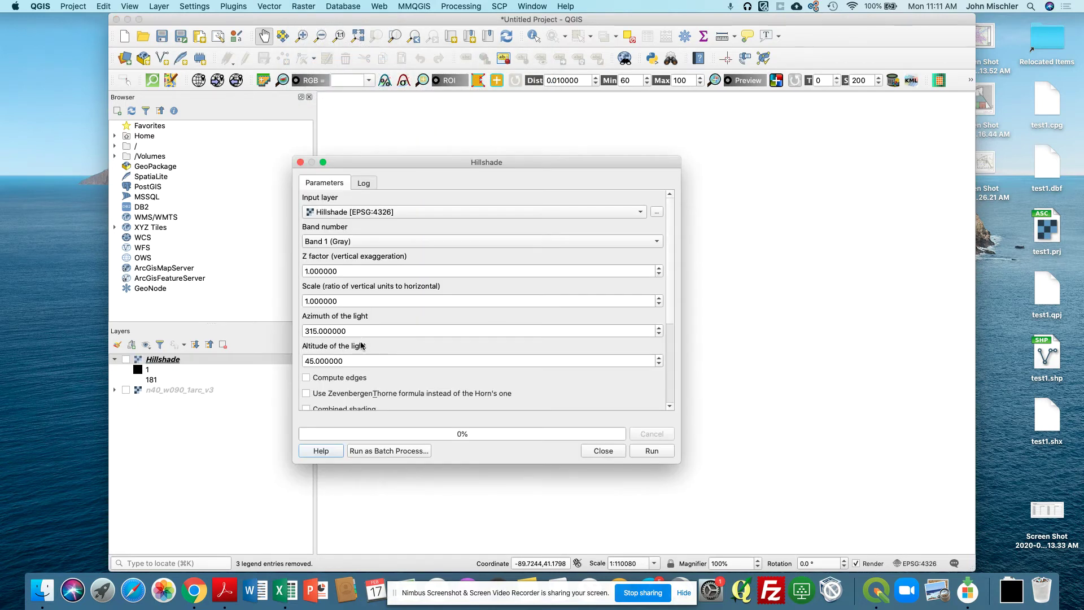
{"action": "left_click_drag", "start_coordinate": [365, 361], "coordinate": [276, 353]}
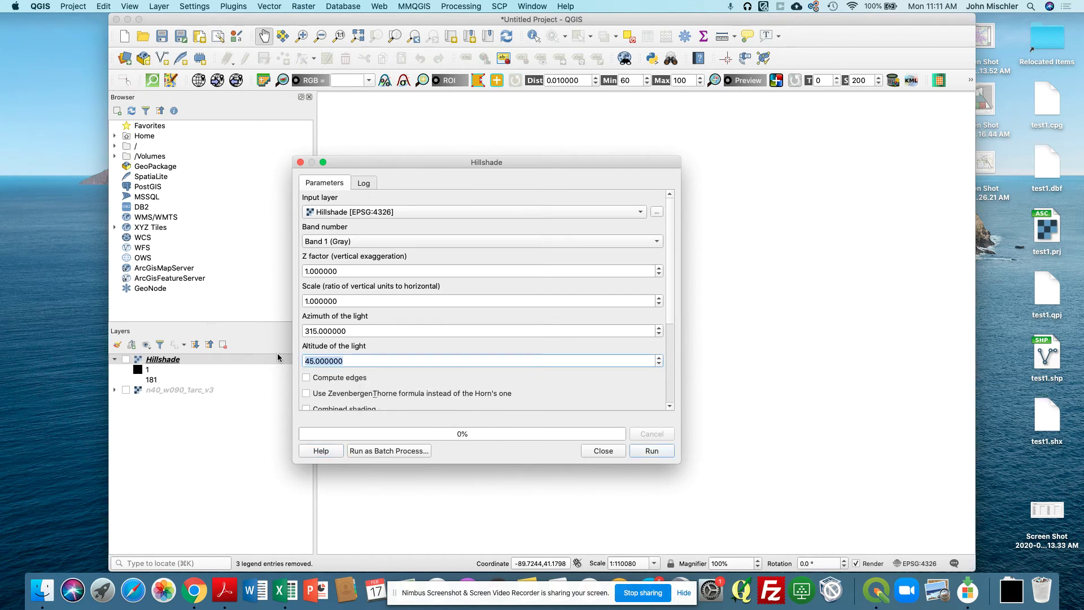
{"action": "type", "text": "70"}
{"action": "left_click", "coordinate": [651, 452]}
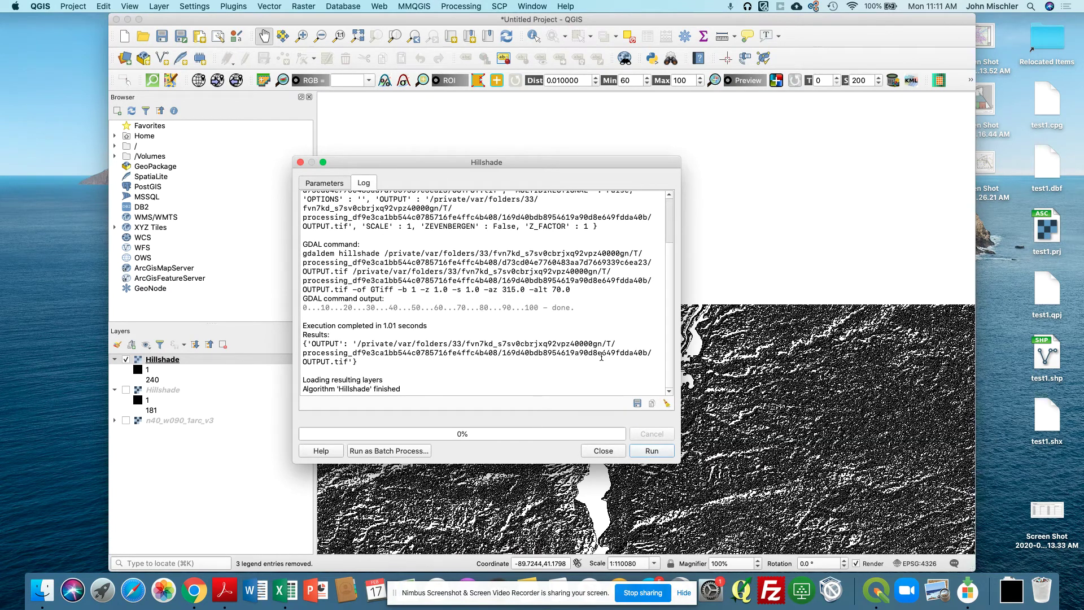
{"action": "left_click", "coordinate": [298, 162]}
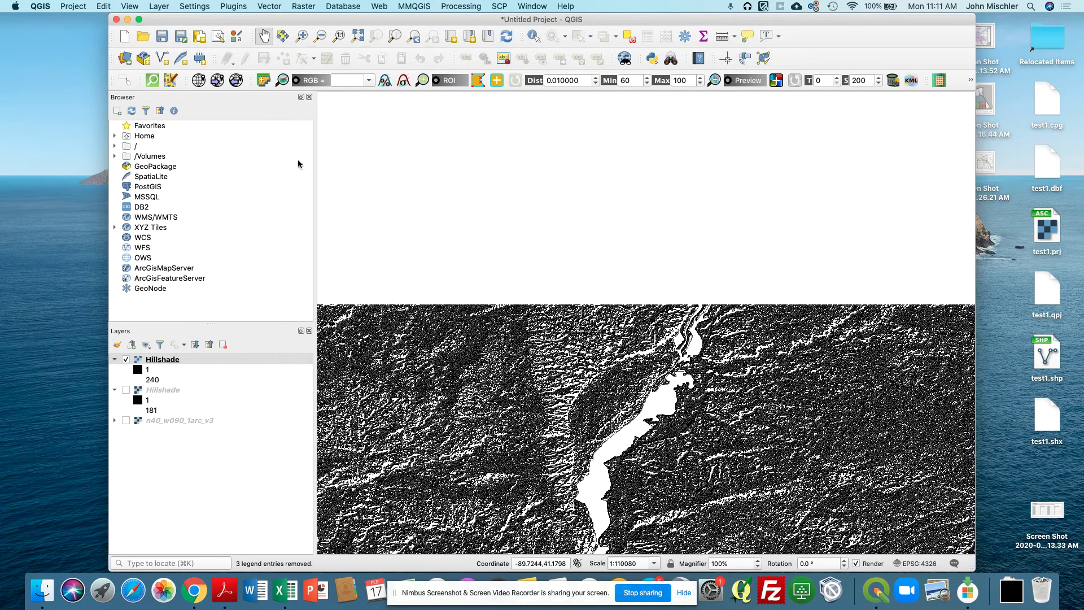
Step: Examine the terrain shading of the hillshade made with the 70-degree light altitude and hide its layer
{"action": "left_click_drag", "start_coordinate": [607, 395], "coordinate": [578, 243]}
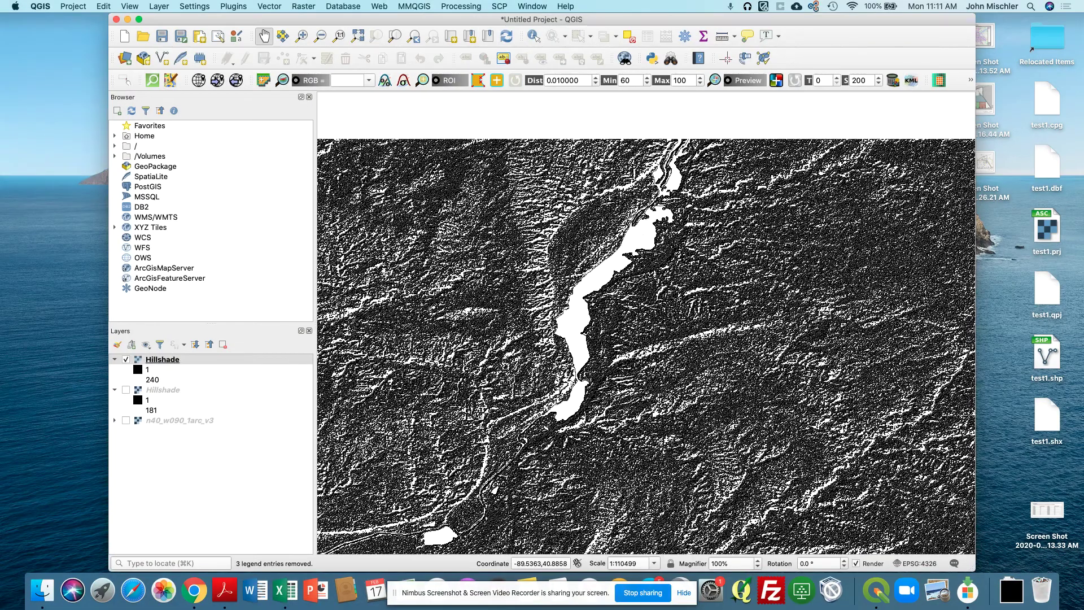
{"action": "scroll", "coordinate": [590, 244], "scroll_direction": "down", "scroll_amount": 1}
{"action": "left_click_drag", "start_coordinate": [598, 386], "coordinate": [597, 294]}
{"action": "scroll", "coordinate": [597, 294], "scroll_direction": "up", "scroll_amount": 1}
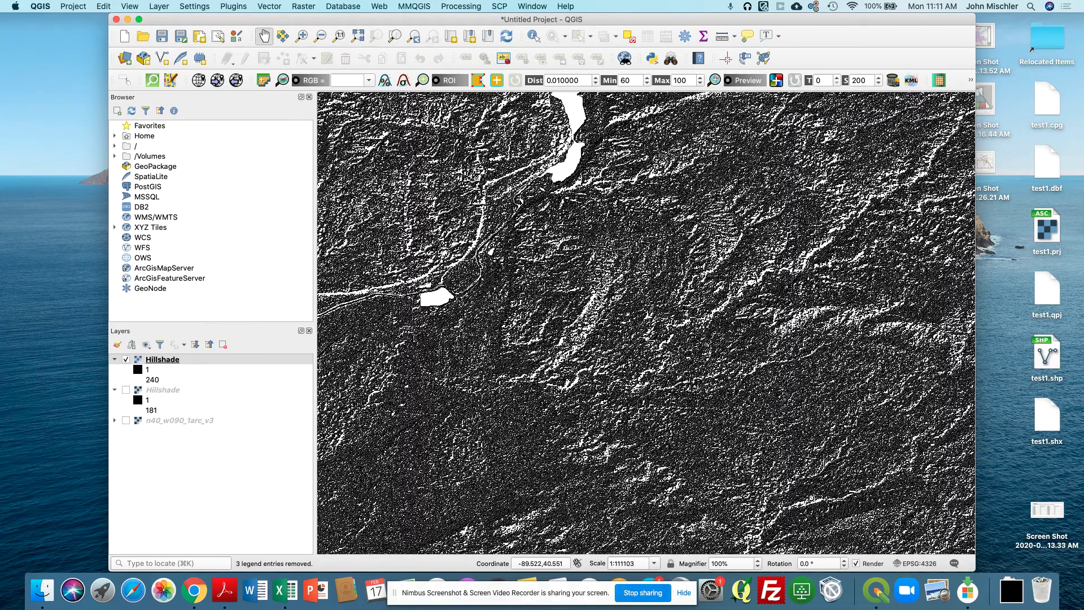
{"action": "scroll", "coordinate": [597, 294], "scroll_direction": "up", "scroll_amount": 1}
{"action": "scroll", "coordinate": [613, 335], "scroll_direction": "down", "scroll_amount": 1}
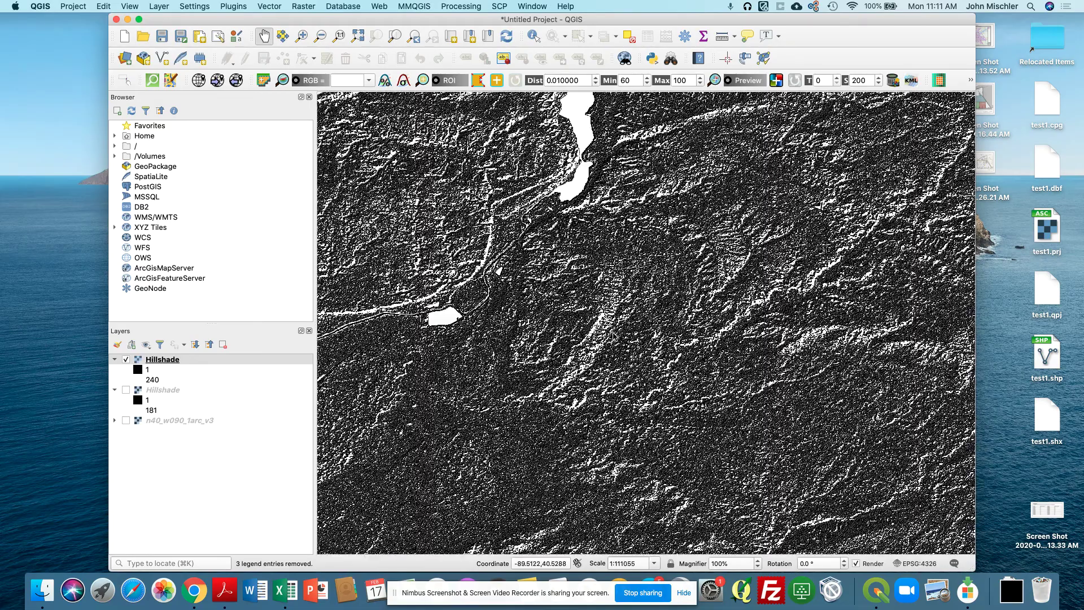
{"action": "scroll", "coordinate": [612, 334], "scroll_direction": "down", "scroll_amount": 1}
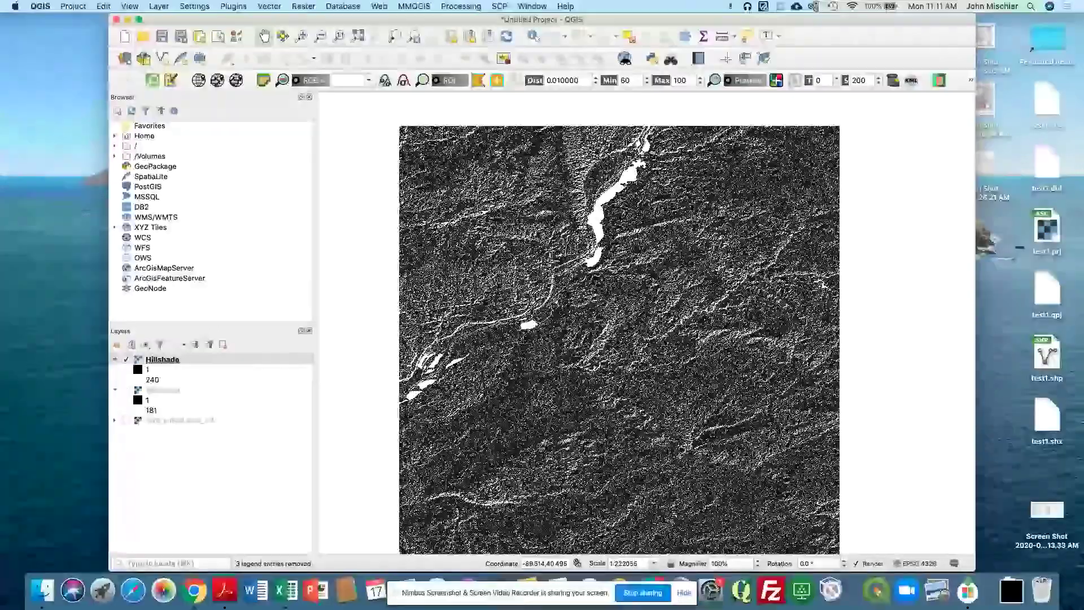
{"action": "left_click", "coordinate": [131, 360]}
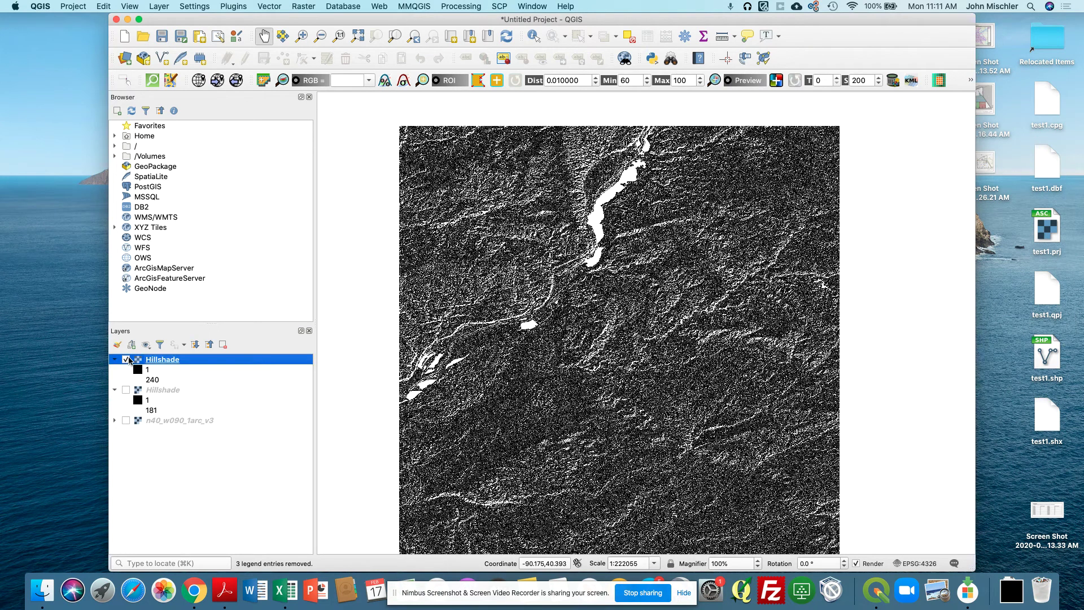
{"action": "left_click", "coordinate": [126, 359]}
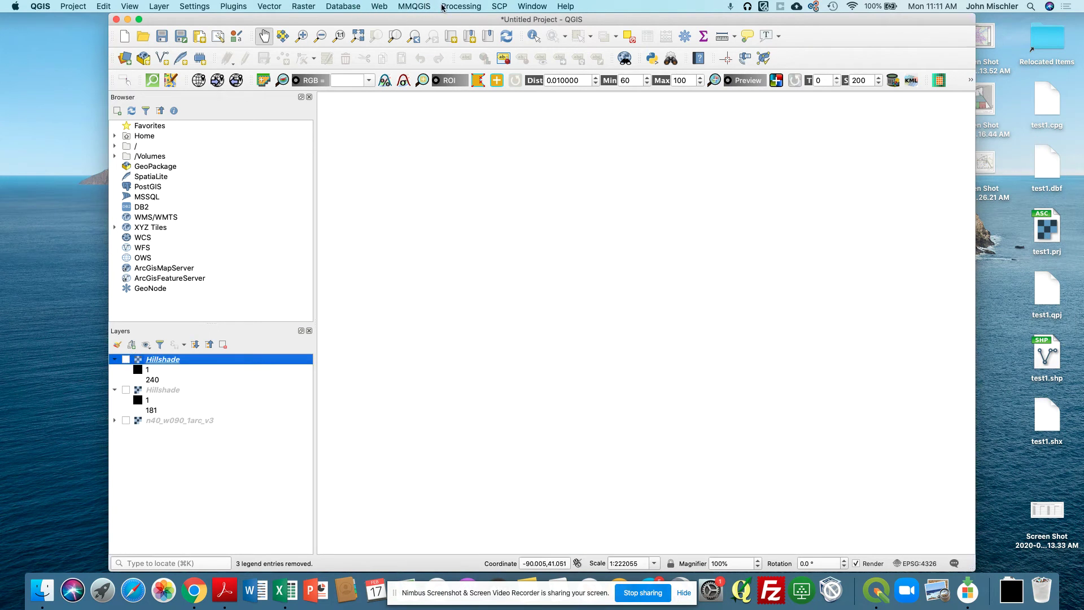
Step: Try to run a Hillshade analysis on the newest Hillshade layer with the ZevenbergenThorne formula and multidirectional shading enabled
{"action": "left_click", "coordinate": [311, 8]}
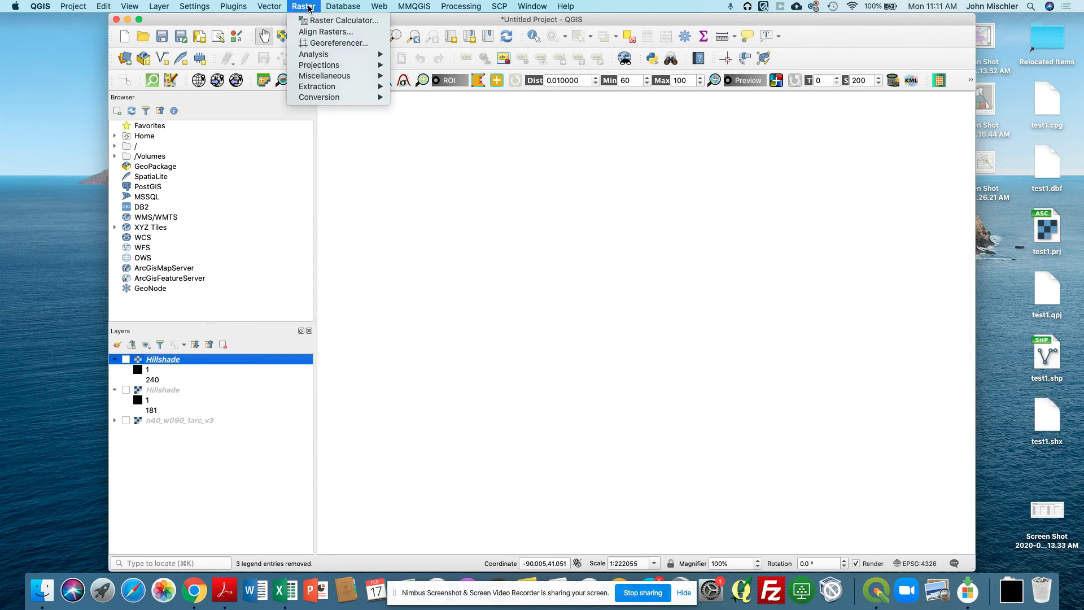
{"action": "mouse_move", "coordinate": [330, 93]}
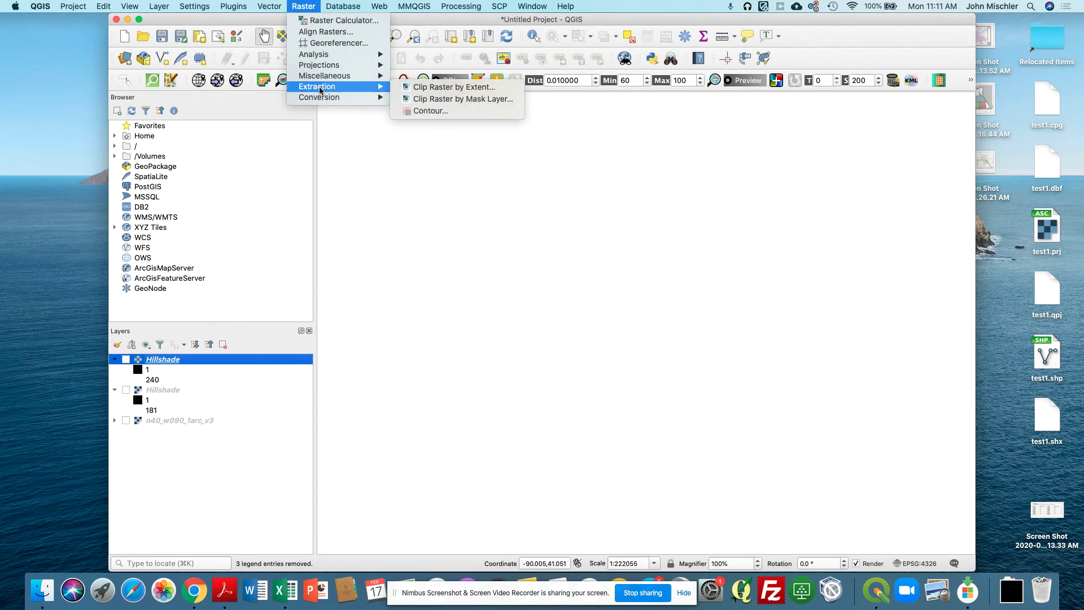
{"action": "mouse_move", "coordinate": [330, 54]}
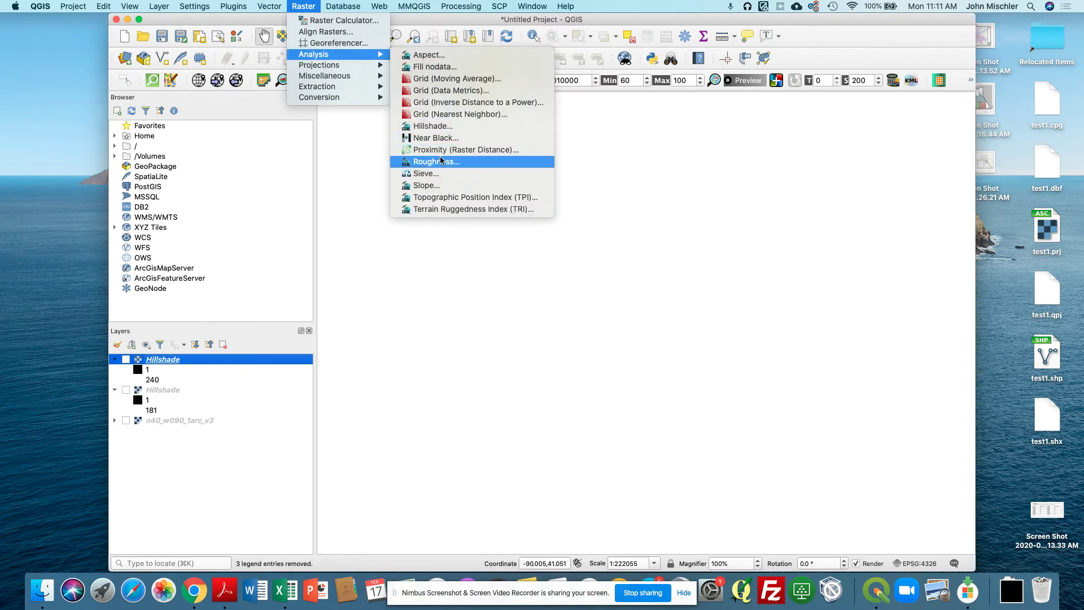
{"action": "left_click", "coordinate": [432, 126]}
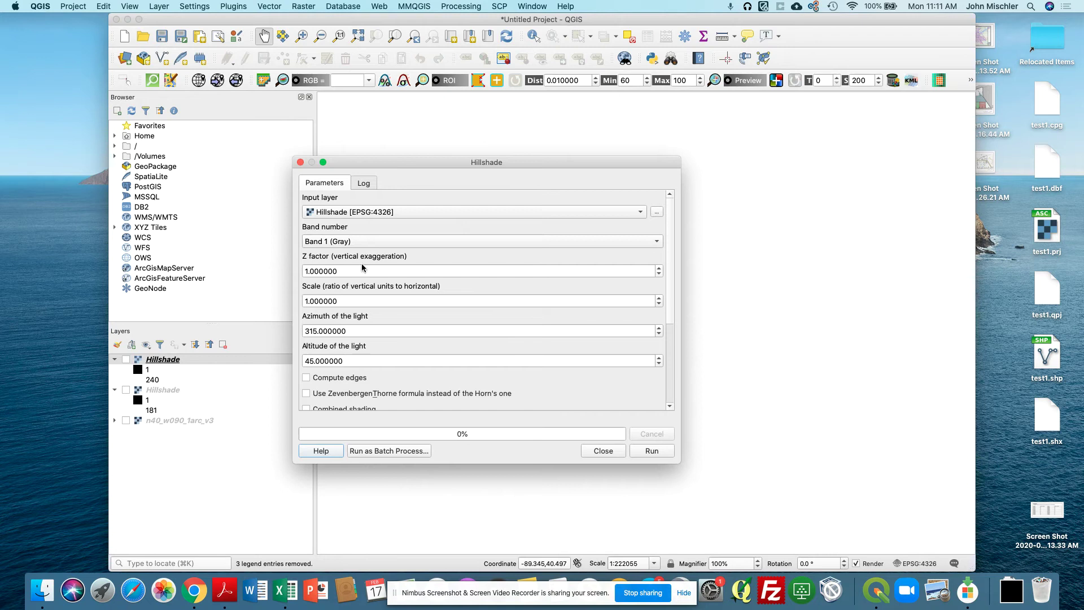
{"action": "scroll", "coordinate": [446, 391], "scroll_direction": "down", "scroll_amount": 5}
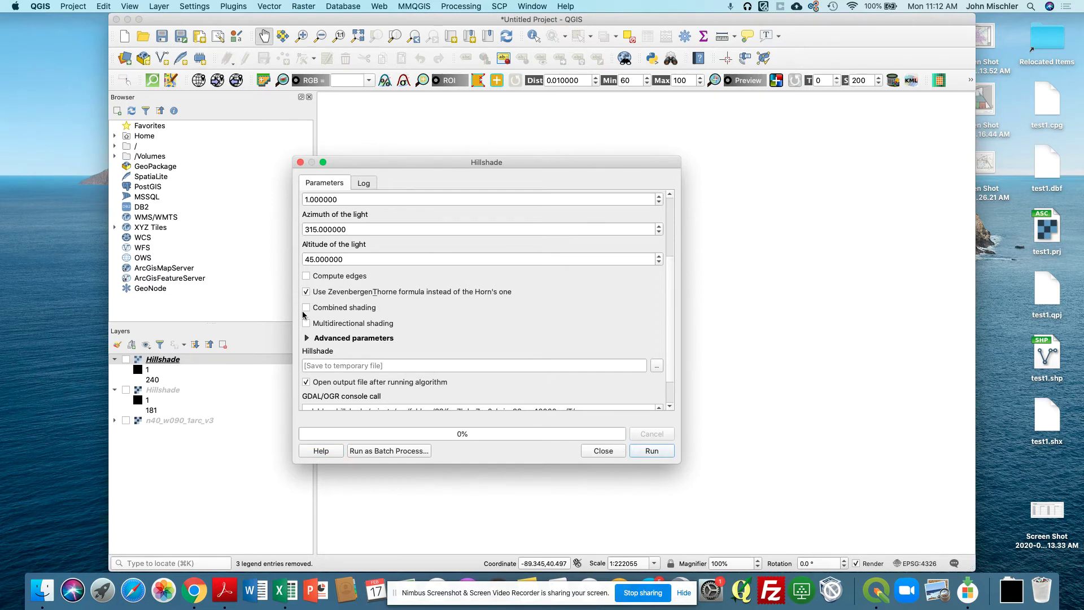
{"action": "left_click", "coordinate": [306, 323]}
{"action": "left_click", "coordinate": [652, 451]}
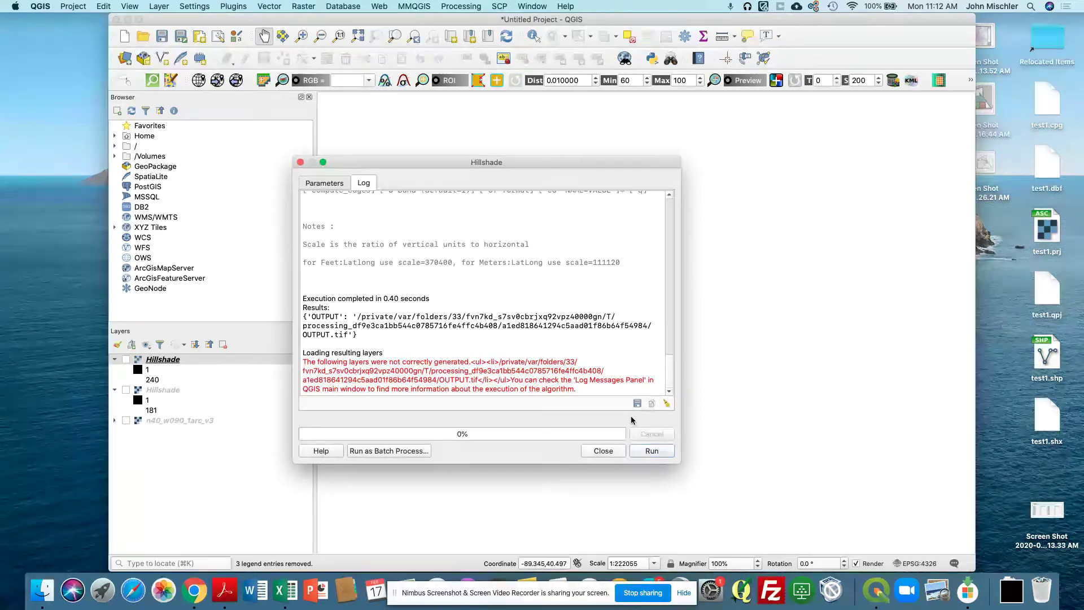
{"action": "scroll", "coordinate": [657, 328], "scroll_direction": "up", "scroll_amount": 5}
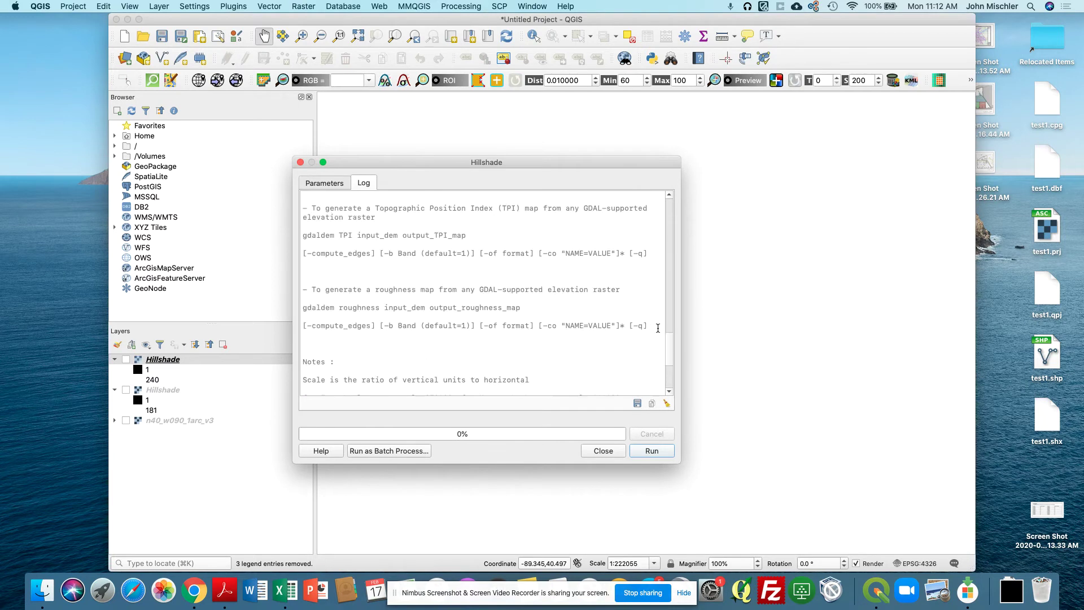
{"action": "left_click", "coordinate": [603, 450]}
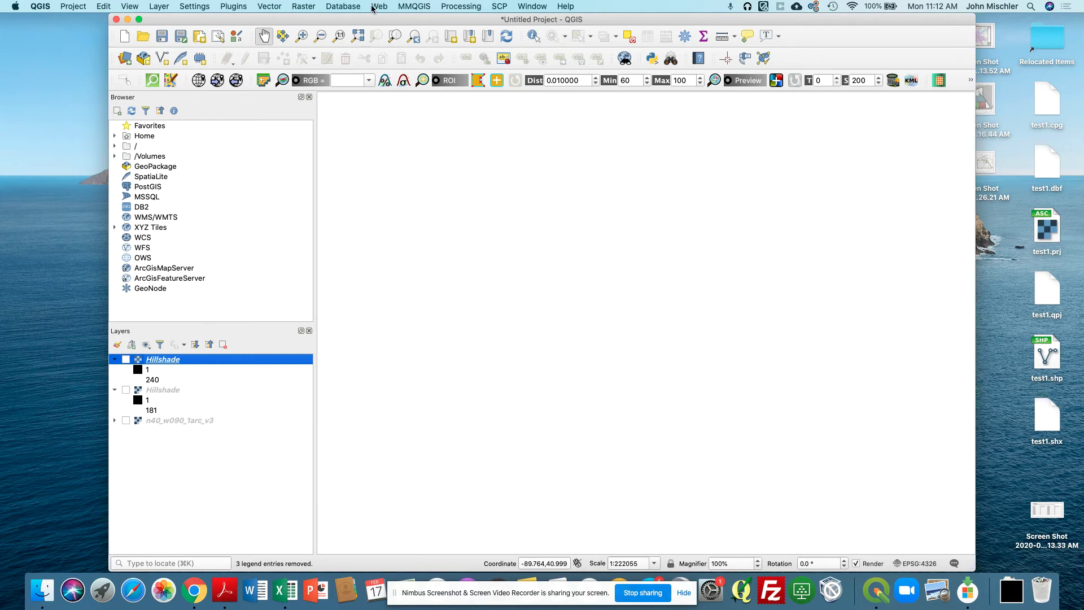
Step: Run a Hillshade analysis on n40_w090_1arc_v3 with multidirectional shading and the ZevenbergenThorne formula enabled, and close the dialog
{"action": "left_click", "coordinate": [310, 8]}
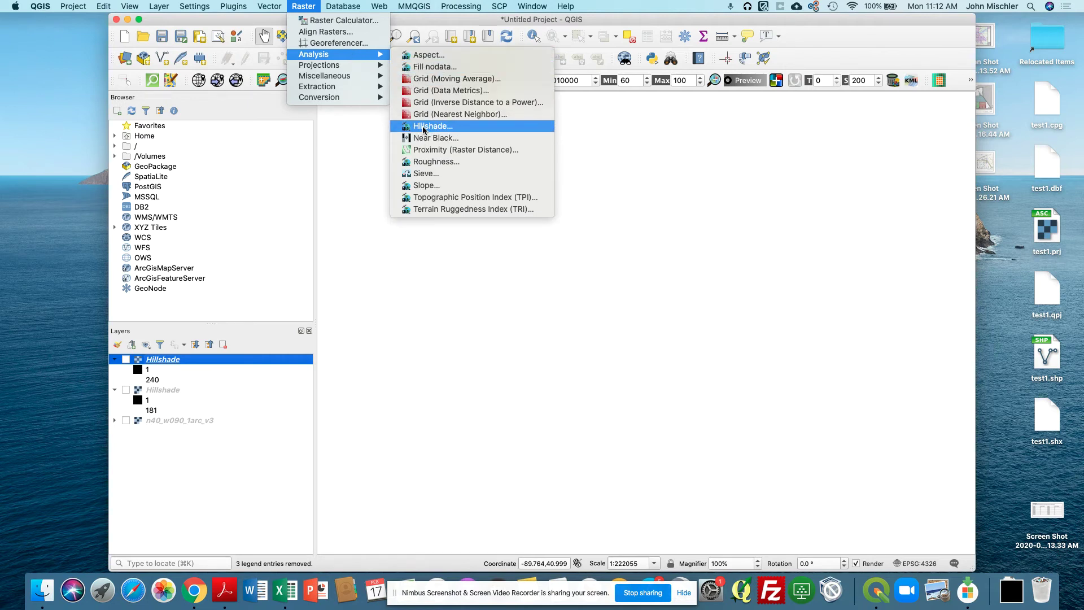
{"action": "left_click", "coordinate": [425, 127]}
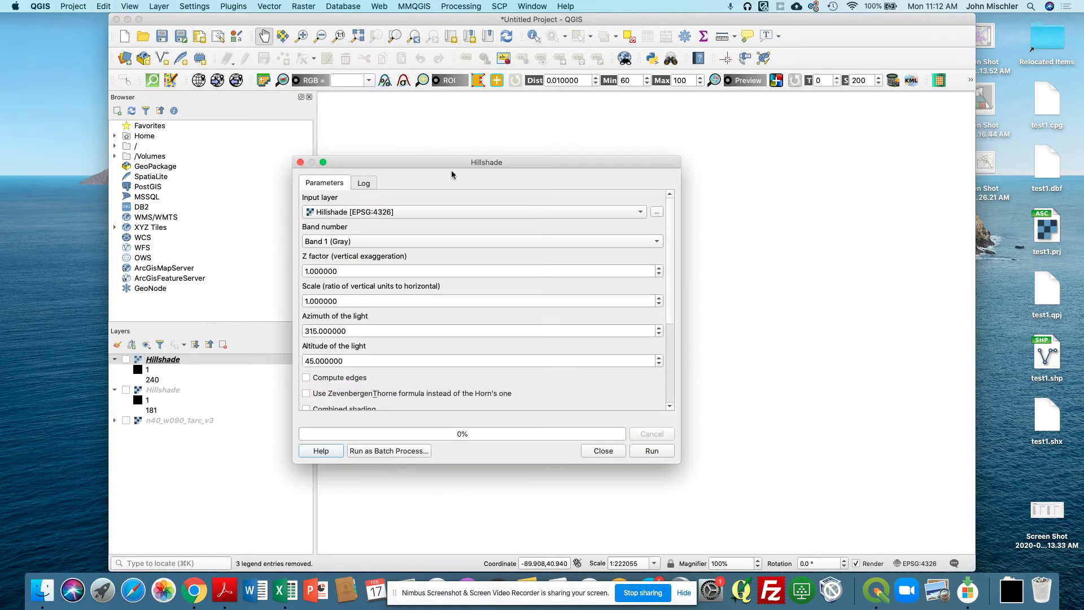
{"action": "left_click", "coordinate": [425, 214]}
{"action": "left_click", "coordinate": [388, 223]}
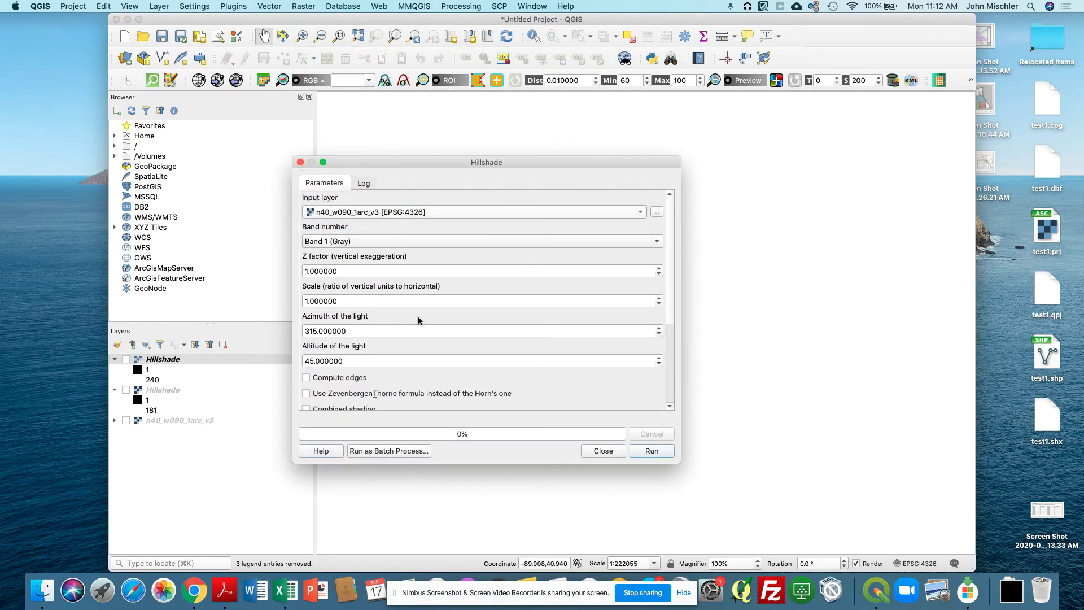
{"action": "scroll", "coordinate": [401, 353], "scroll_direction": "down", "scroll_amount": 5}
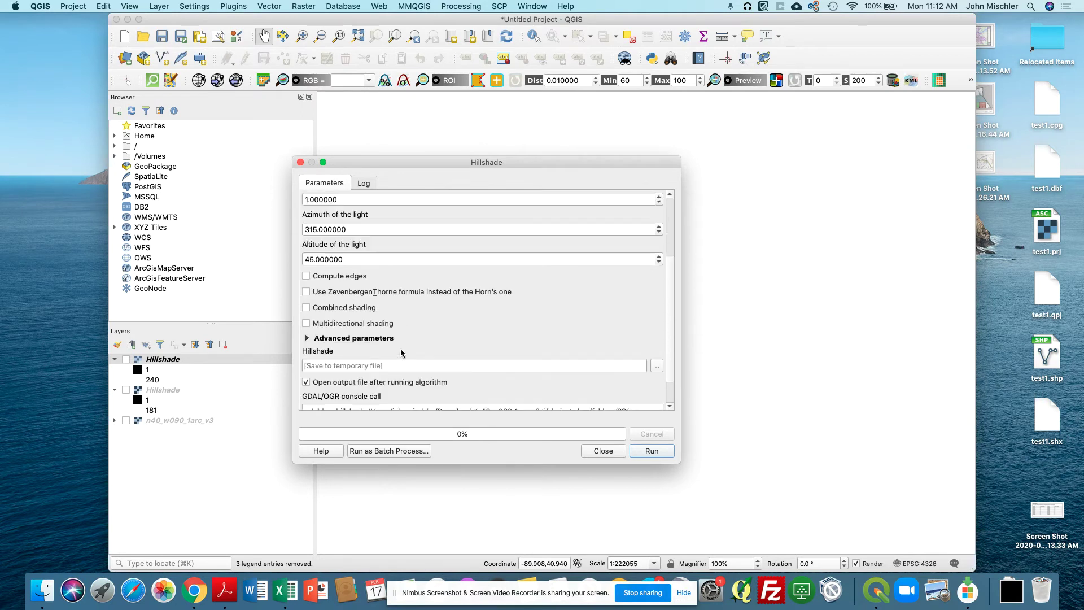
{"action": "left_click", "coordinate": [306, 288]}
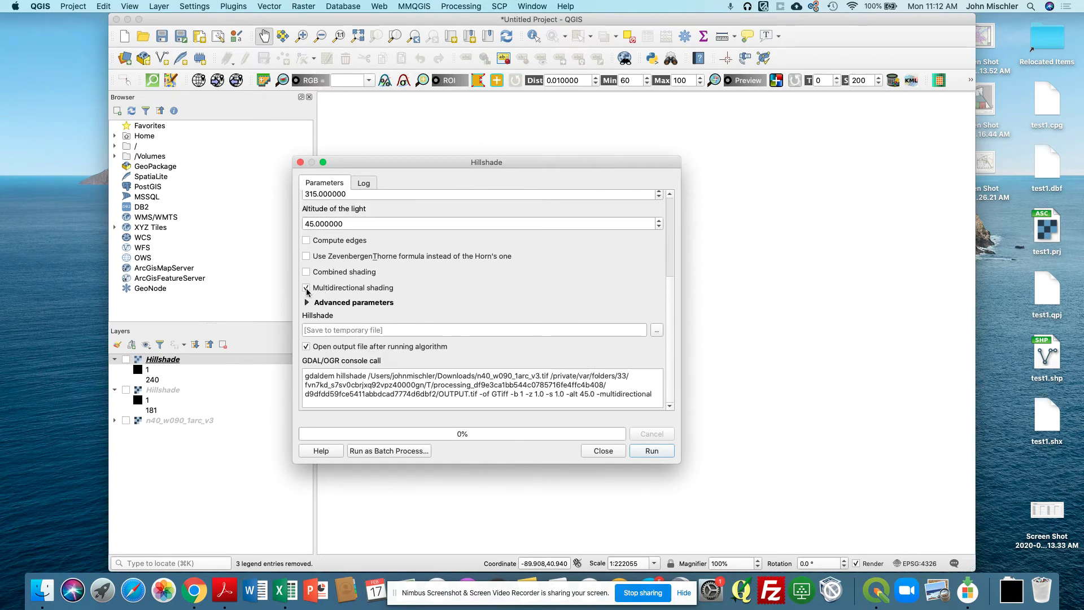
{"action": "left_click", "coordinate": [306, 257]}
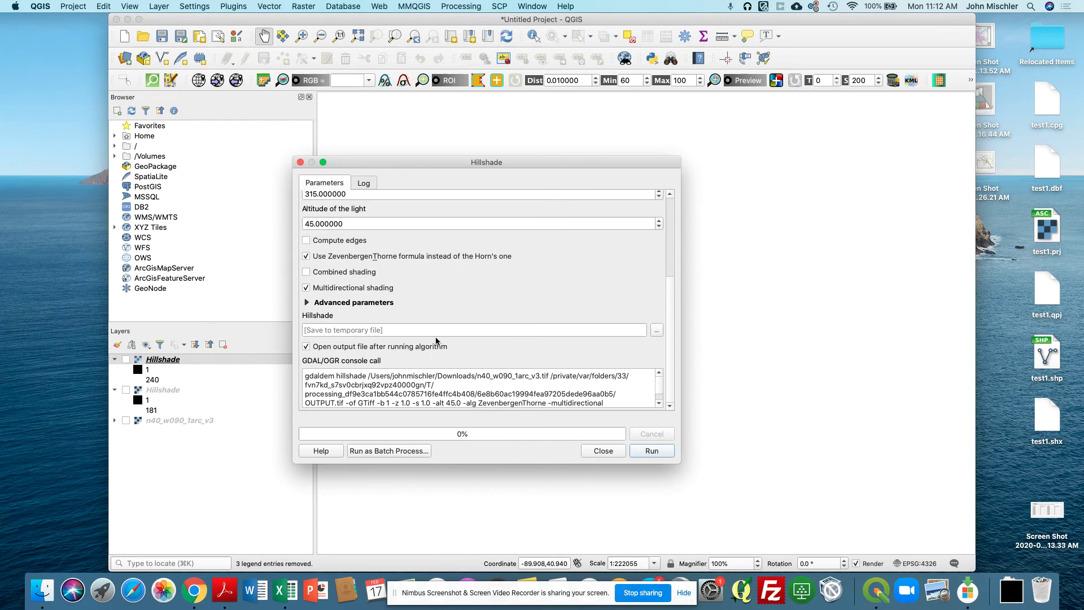
{"action": "left_click", "coordinate": [641, 452]}
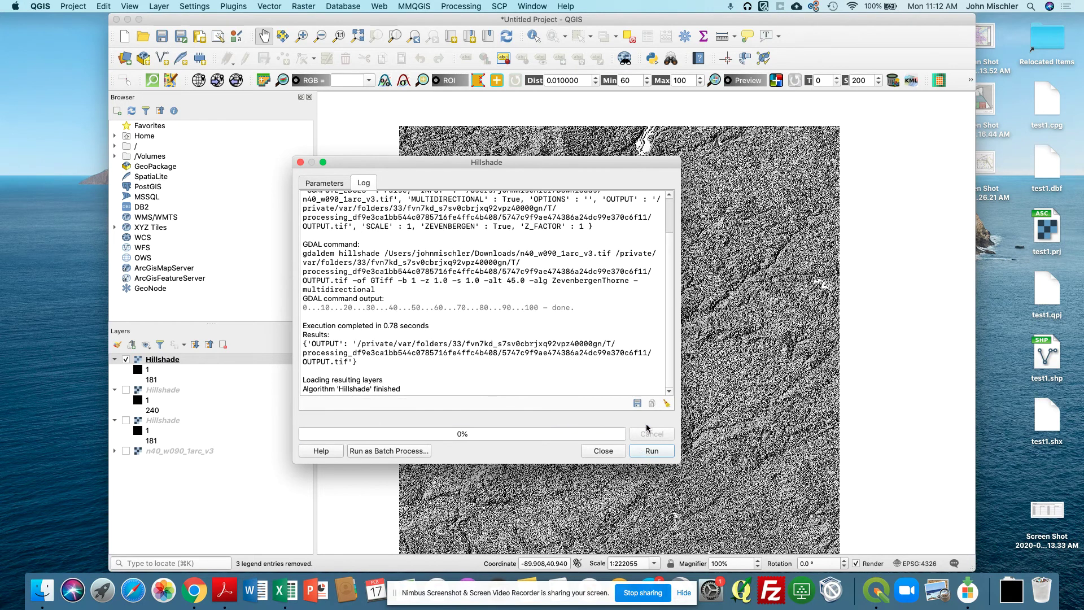
{"action": "left_click", "coordinate": [301, 163]}
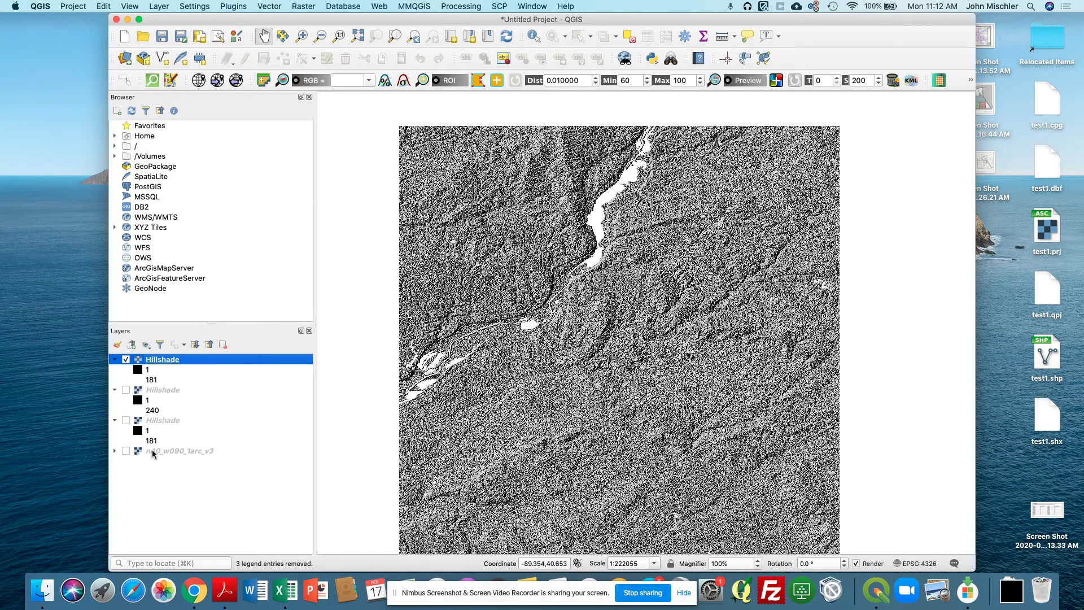
Step: Show the n40_w090_1arc_v3 layer above the newest Hillshade layer and set its global opacity to 66.5%
{"action": "left_click", "coordinate": [127, 452]}
{"action": "left_click_drag", "start_coordinate": [168, 360], "coordinate": [167, 475]}
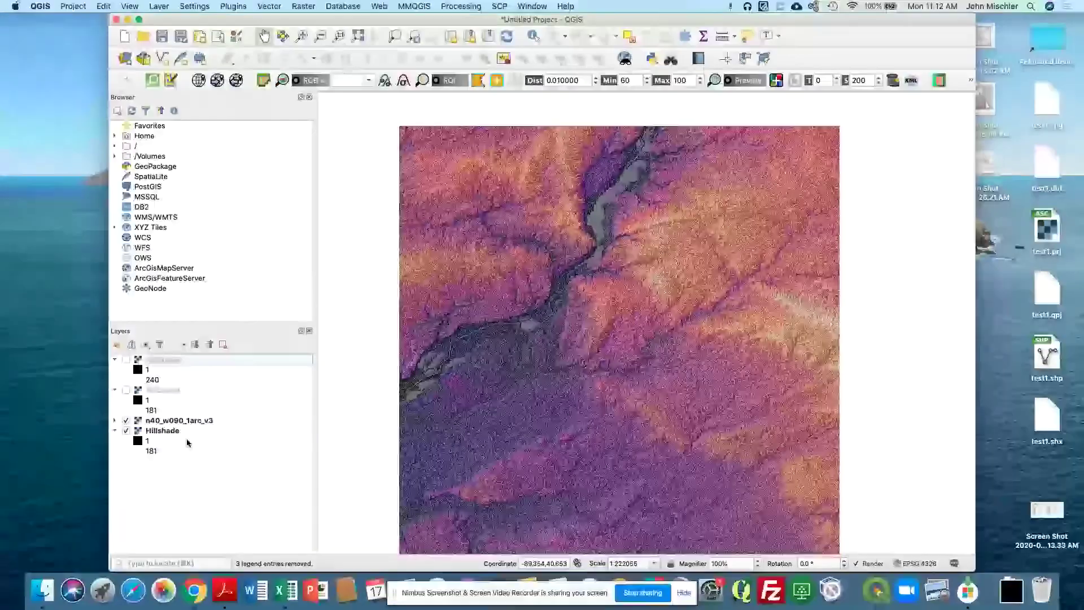
{"action": "double_click", "coordinate": [152, 421]}
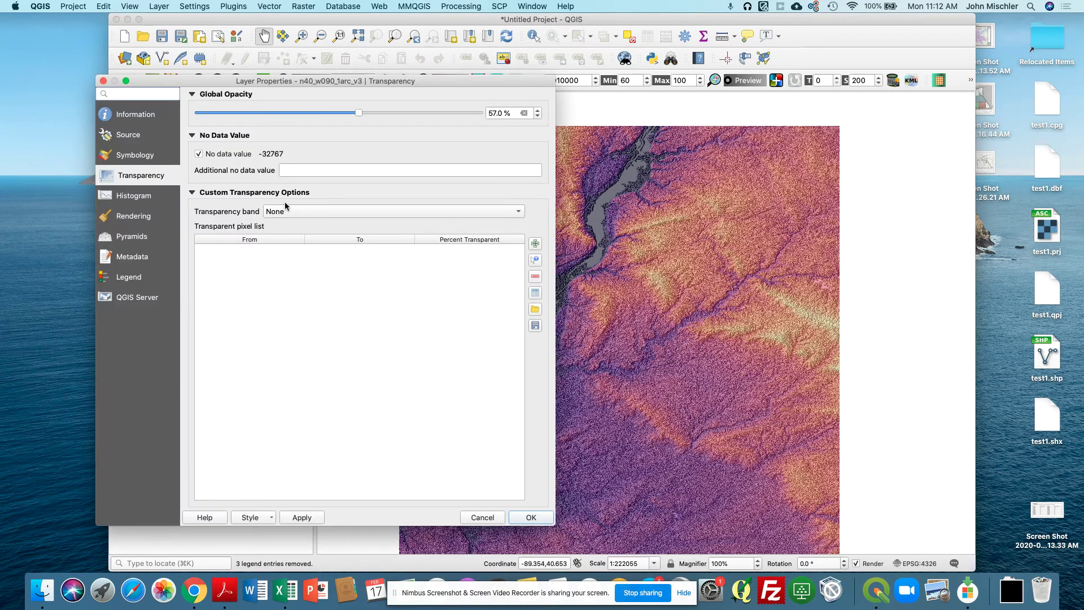
{"action": "left_click_drag", "start_coordinate": [357, 117], "coordinate": [377, 117]}
{"action": "left_click", "coordinate": [294, 517]}
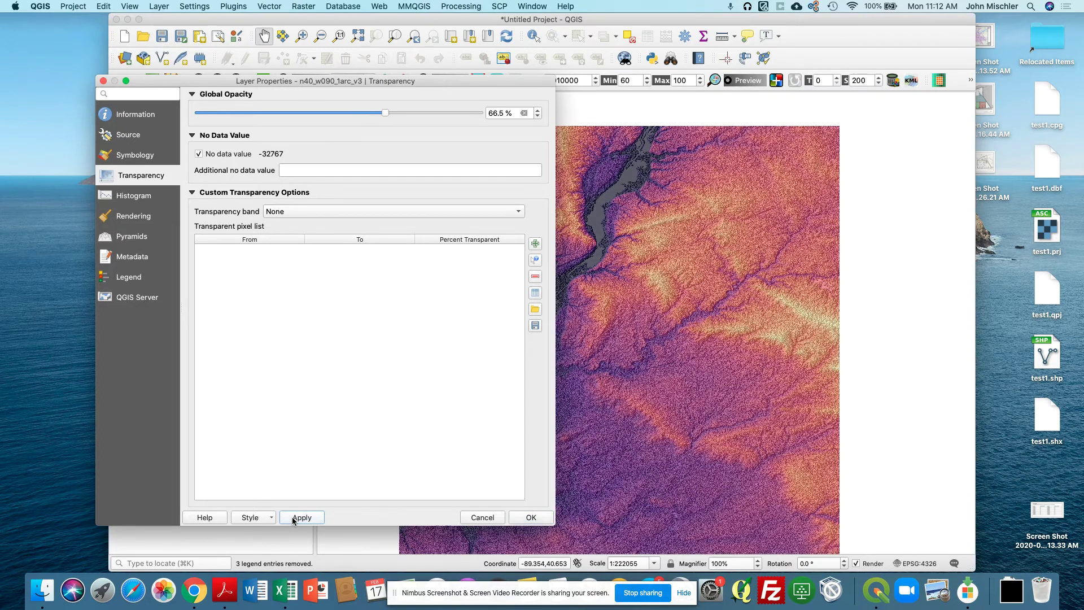
{"action": "left_click", "coordinate": [518, 516]}
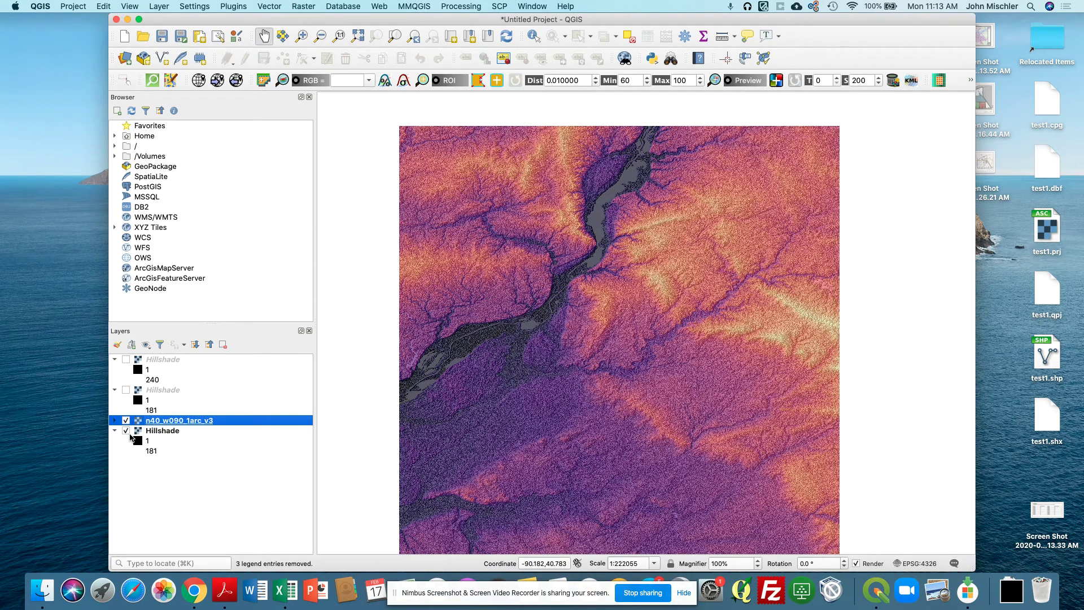
Step: Remove all three Hillshade layers from the project, keeping only n40_w090_1arc_v3
{"action": "left_click", "coordinate": [171, 364]}
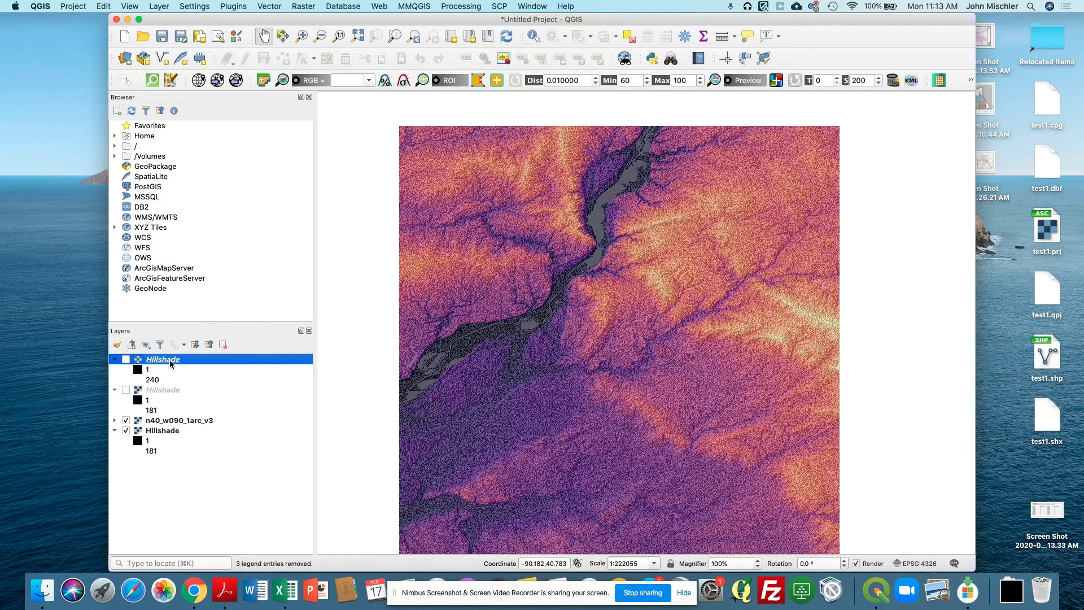
{"action": "left_click", "coordinate": [223, 344]}
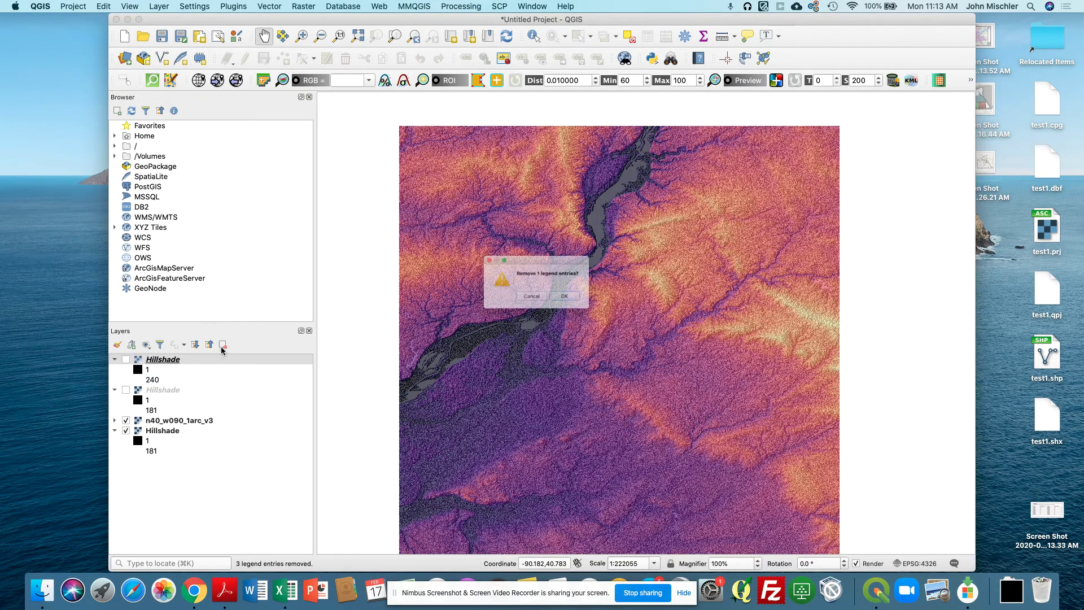
{"action": "key", "text": "Return"}
{"action": "left_click", "coordinate": [186, 362]}
{"action": "left_click", "coordinate": [223, 344]}
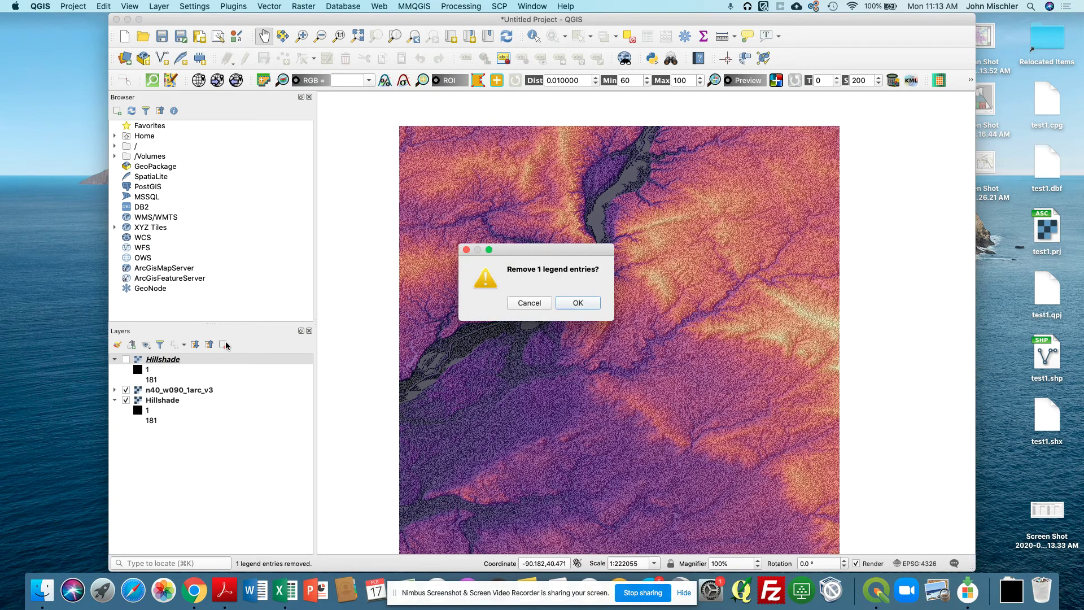
{"action": "left_click", "coordinate": [588, 303]}
{"action": "left_click", "coordinate": [159, 370]}
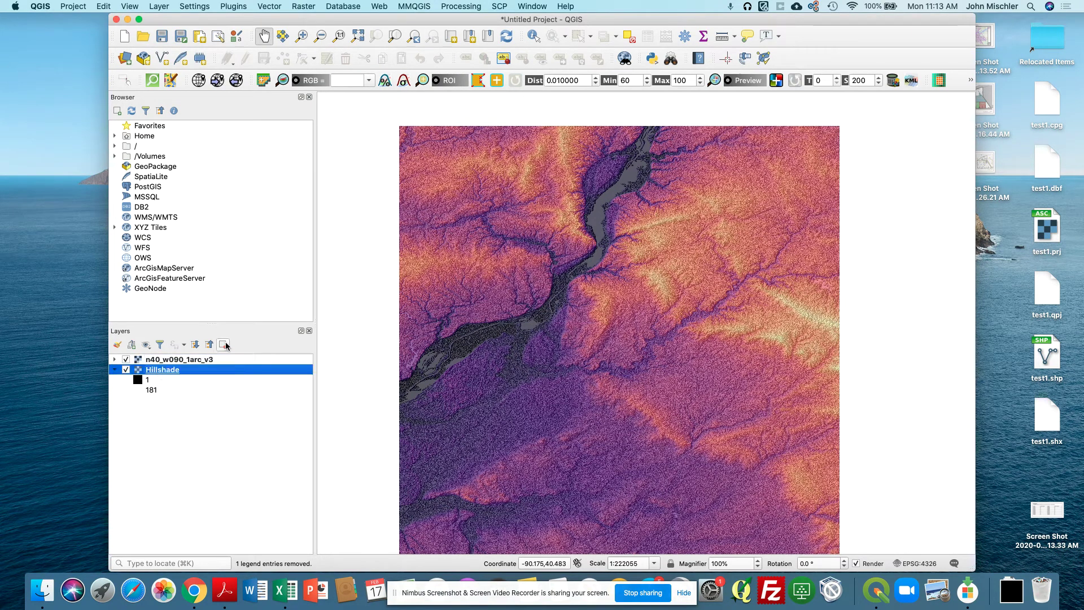
{"action": "left_click", "coordinate": [223, 345]}
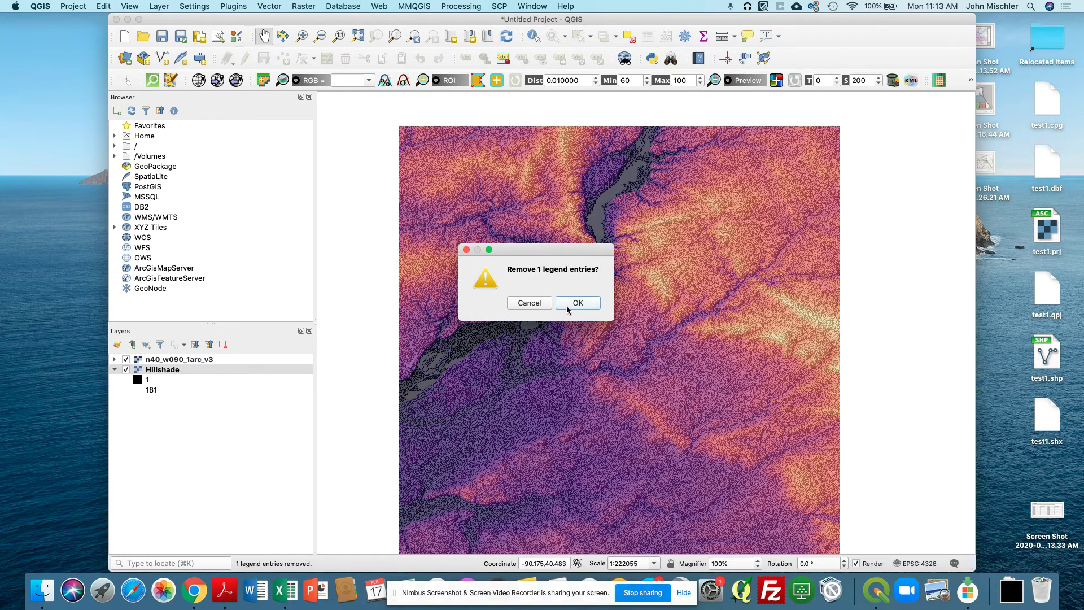
{"action": "left_click", "coordinate": [567, 305]}
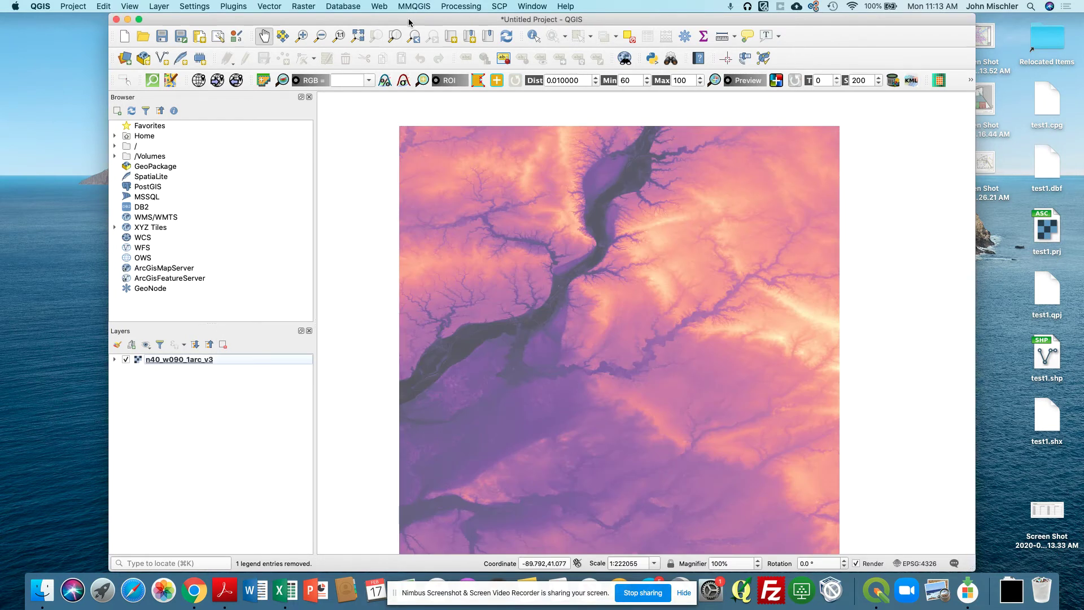
Step: Run a Slope analysis on n40_w090_1arc_v3 with a vertical-to-horizontal ratio of 1 and slope expressed as percent, and close the dialog
{"action": "left_click", "coordinate": [311, 6]}
{"action": "mouse_move", "coordinate": [324, 54]}
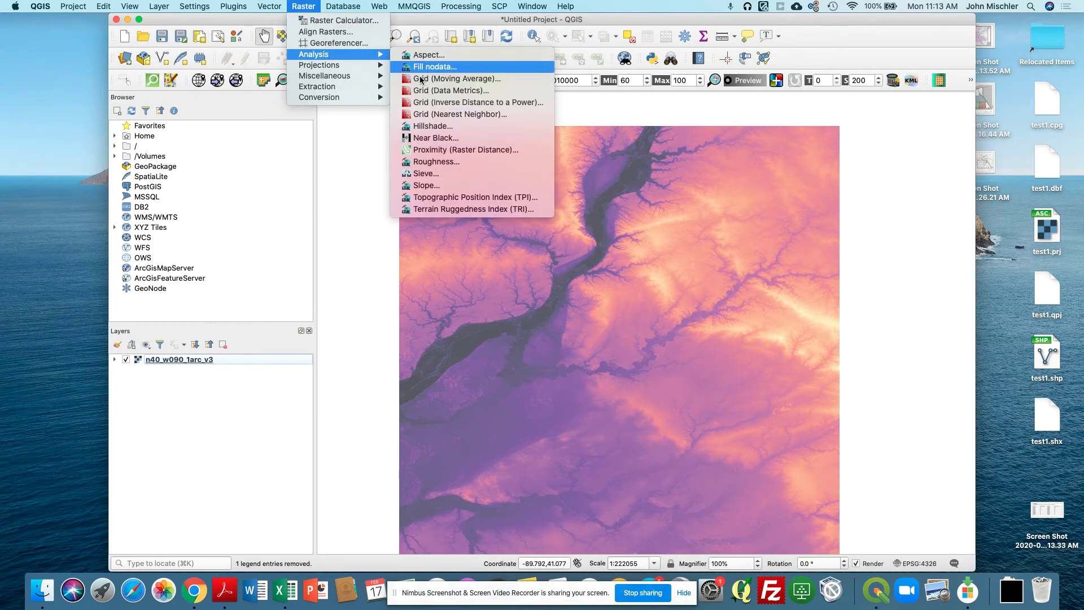
{"action": "left_click", "coordinate": [445, 185]}
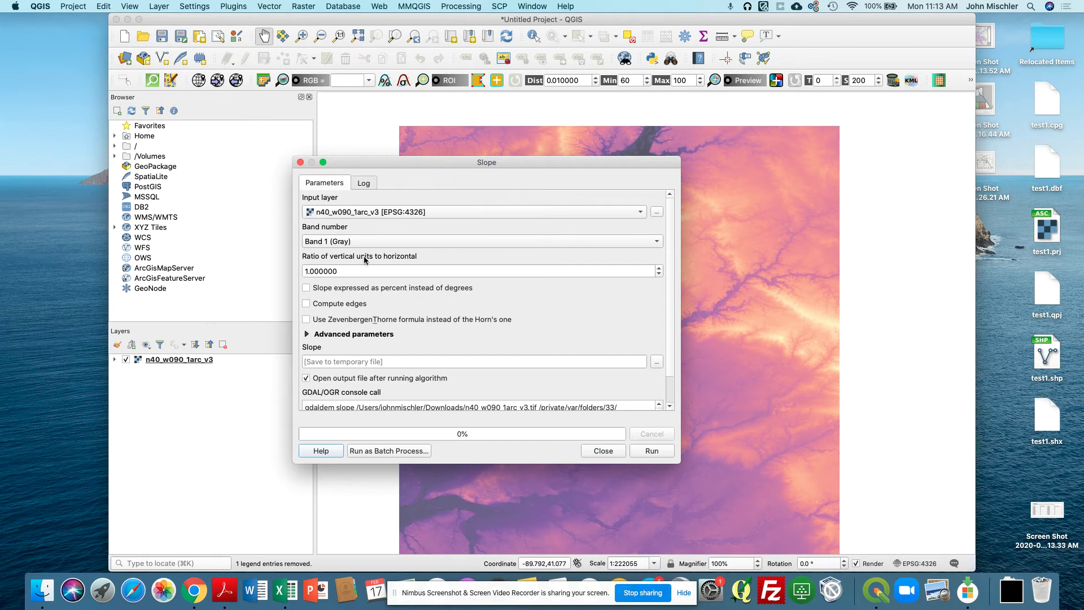
{"action": "scroll", "coordinate": [403, 275], "scroll_direction": "down", "scroll_amount": 1}
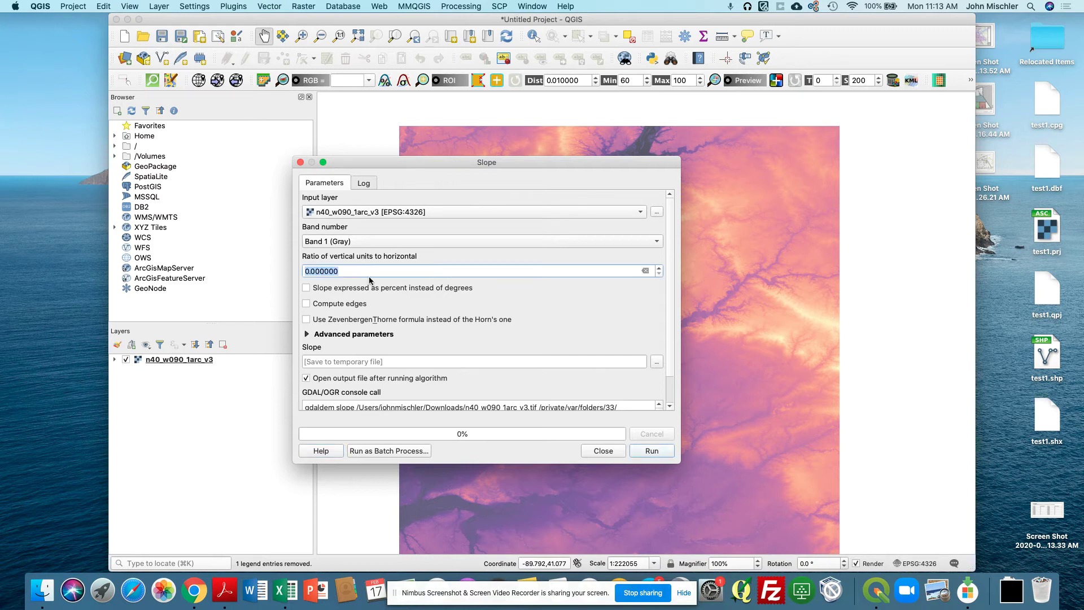
{"action": "scroll", "coordinate": [360, 266], "scroll_direction": "up", "scroll_amount": 1}
{"action": "left_click", "coordinate": [624, 337]}
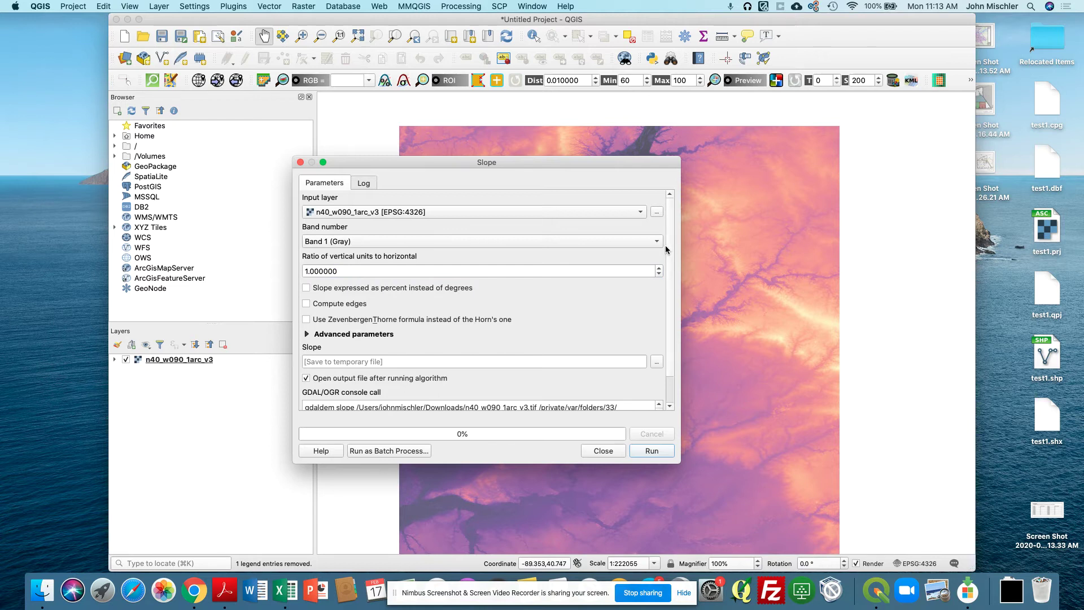
{"action": "scroll", "coordinate": [666, 249], "scroll_direction": "down", "scroll_amount": 4}
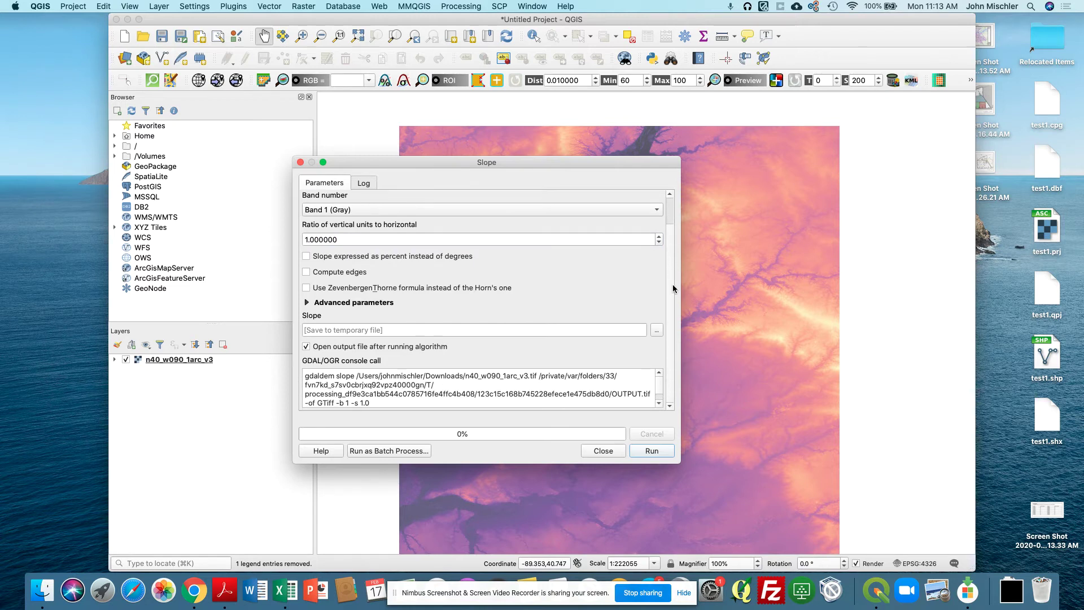
{"action": "left_click", "coordinate": [306, 256]}
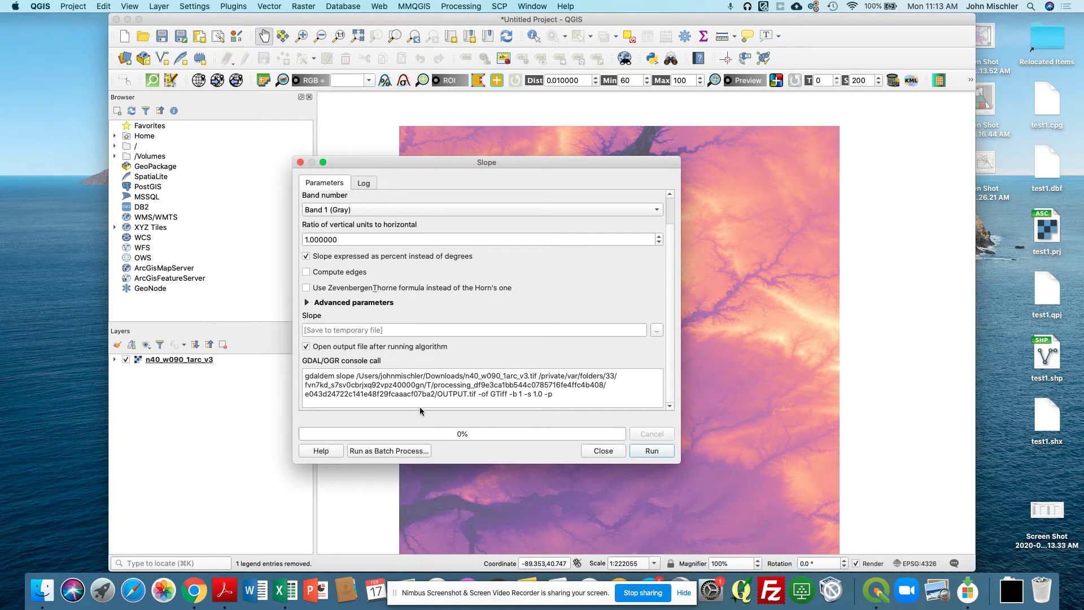
{"action": "left_click", "coordinate": [637, 451]}
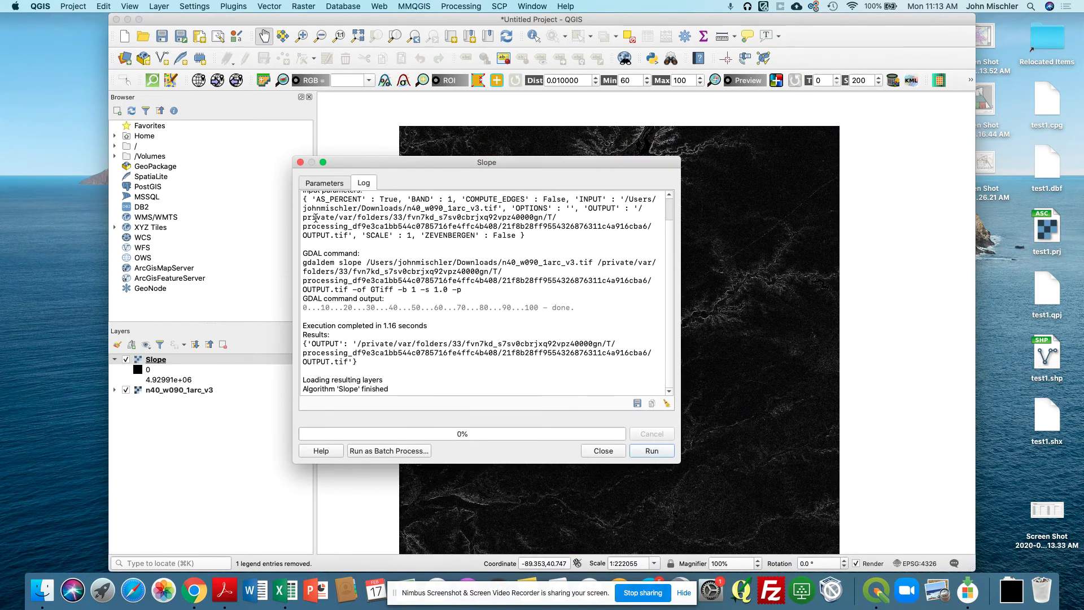
{"action": "left_click", "coordinate": [300, 163]}
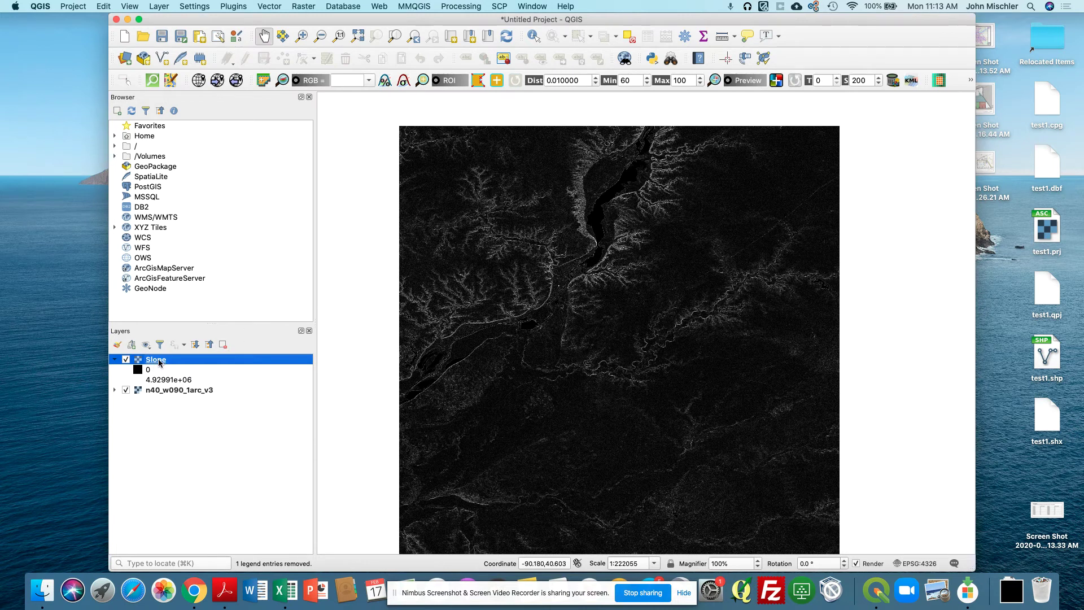
Step: Style the Slope layer as singleband pseudocolor with linear interpolation, classified in Continuous mode
{"action": "double_click", "coordinate": [160, 361]}
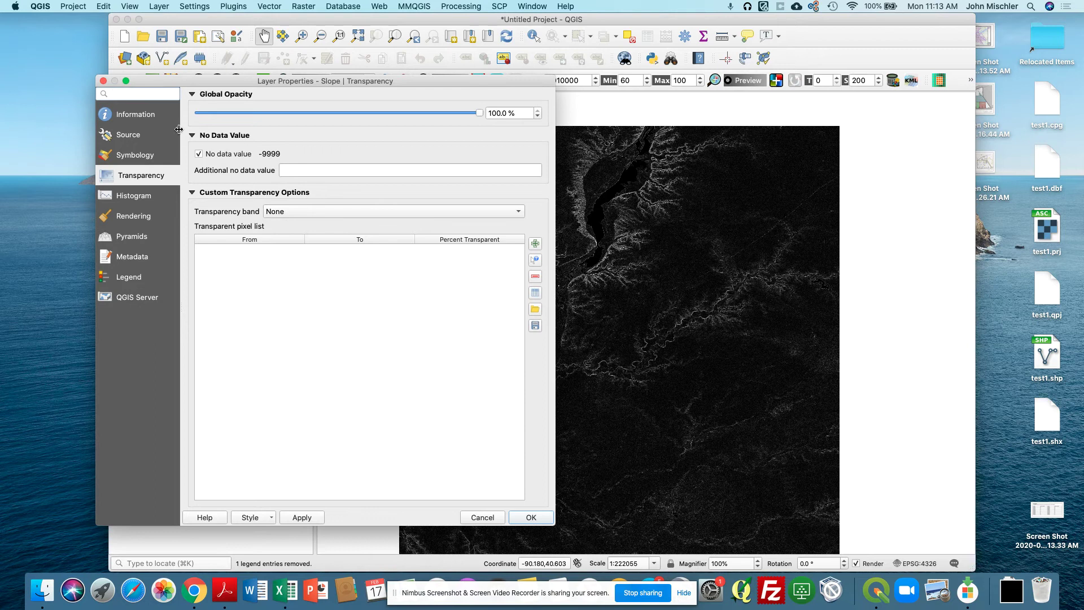
{"action": "left_click", "coordinate": [134, 156]}
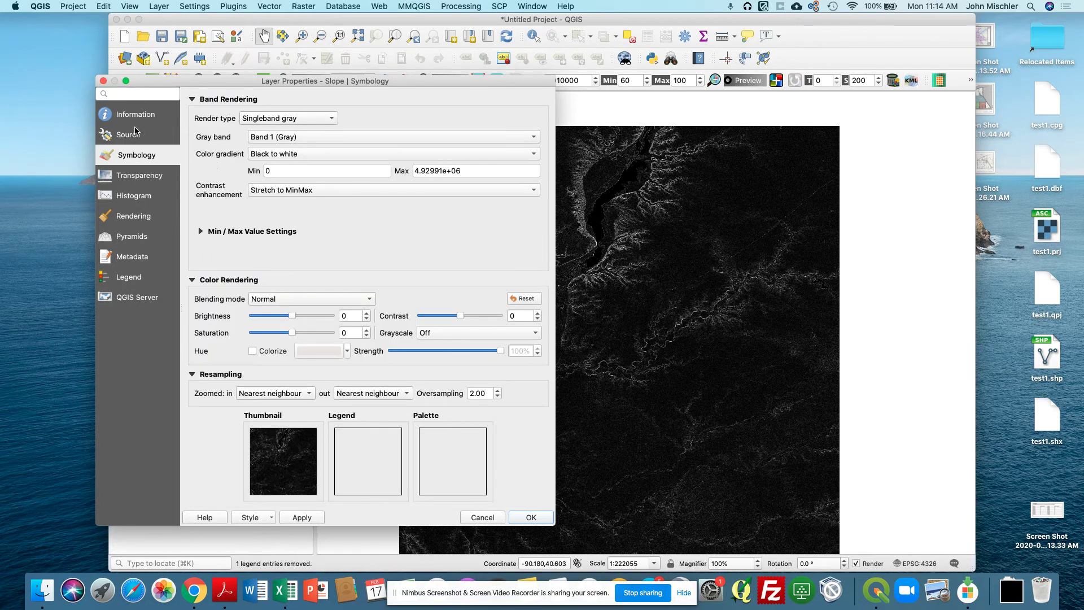
{"action": "left_click", "coordinate": [131, 179]}
{"action": "left_click", "coordinate": [135, 158]}
{"action": "left_click", "coordinate": [304, 119]}
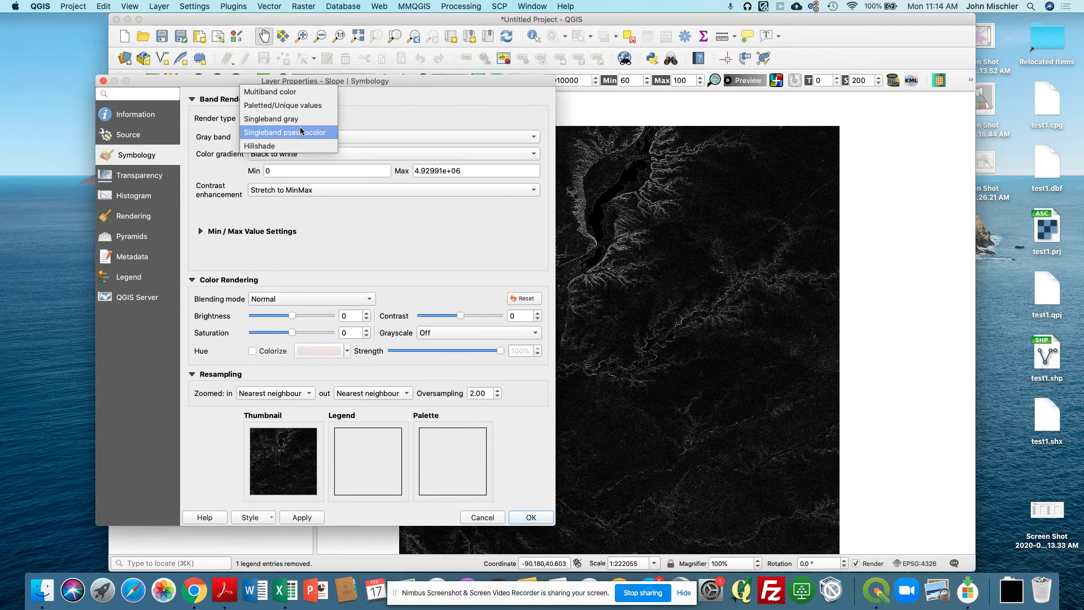
{"action": "left_click", "coordinate": [302, 133]}
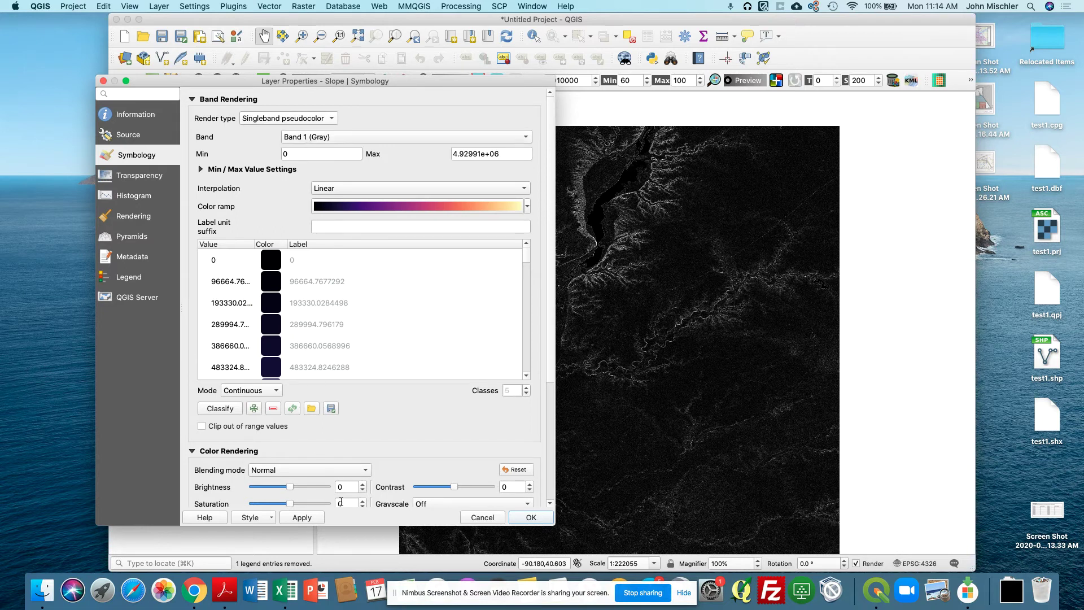
{"action": "left_click", "coordinate": [220, 408]}
{"action": "left_click", "coordinate": [302, 517]}
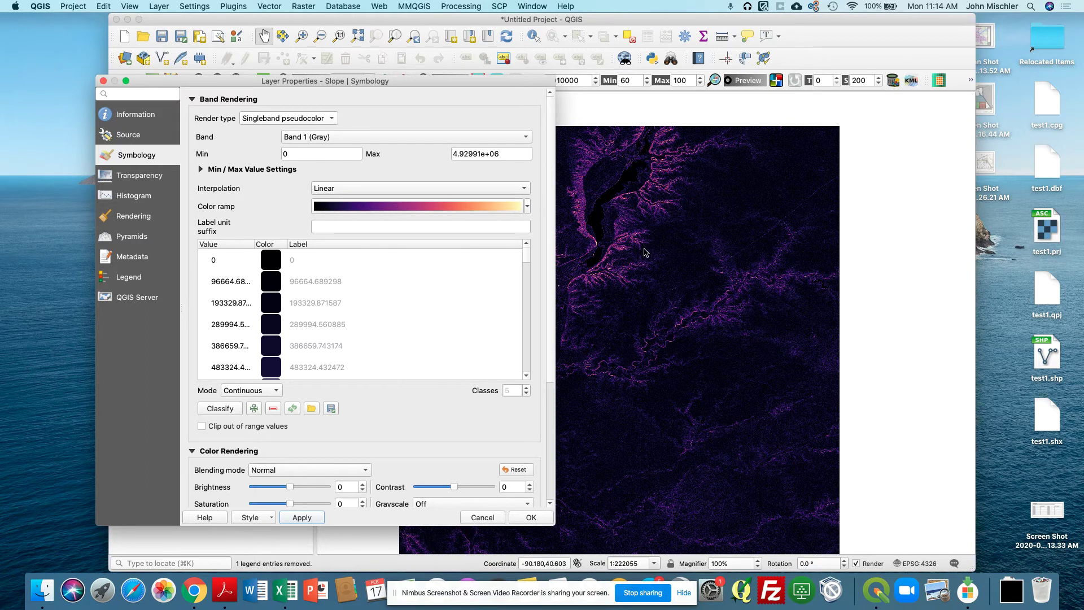
{"action": "left_click", "coordinate": [520, 518]}
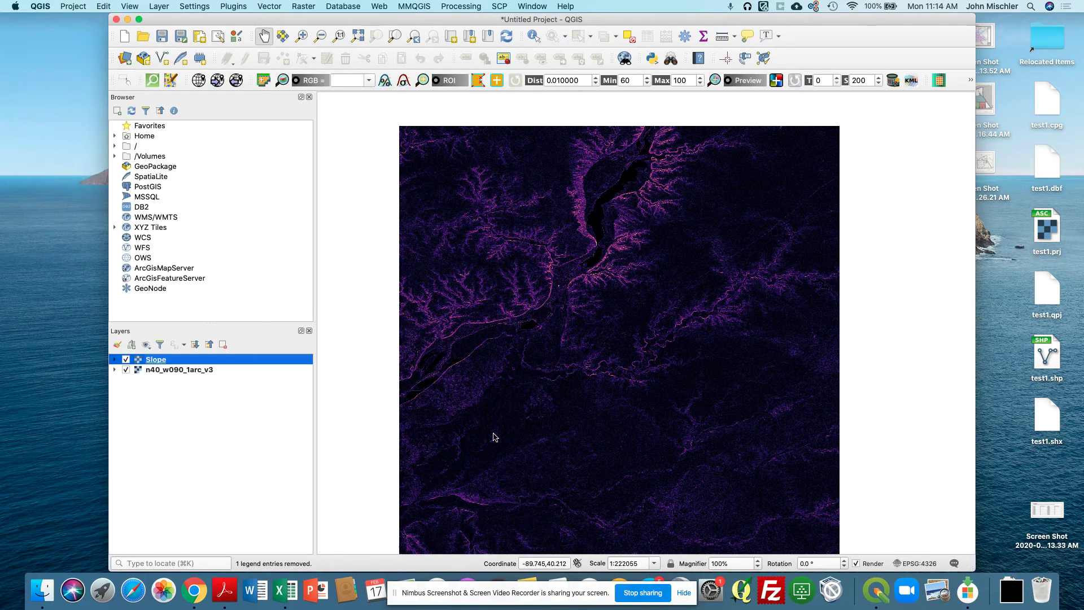
Step: Examine the class values and colours in the Slope layer's symbology to find a threshold for steep slopes, and close the properties
{"action": "double_click", "coordinate": [154, 361]}
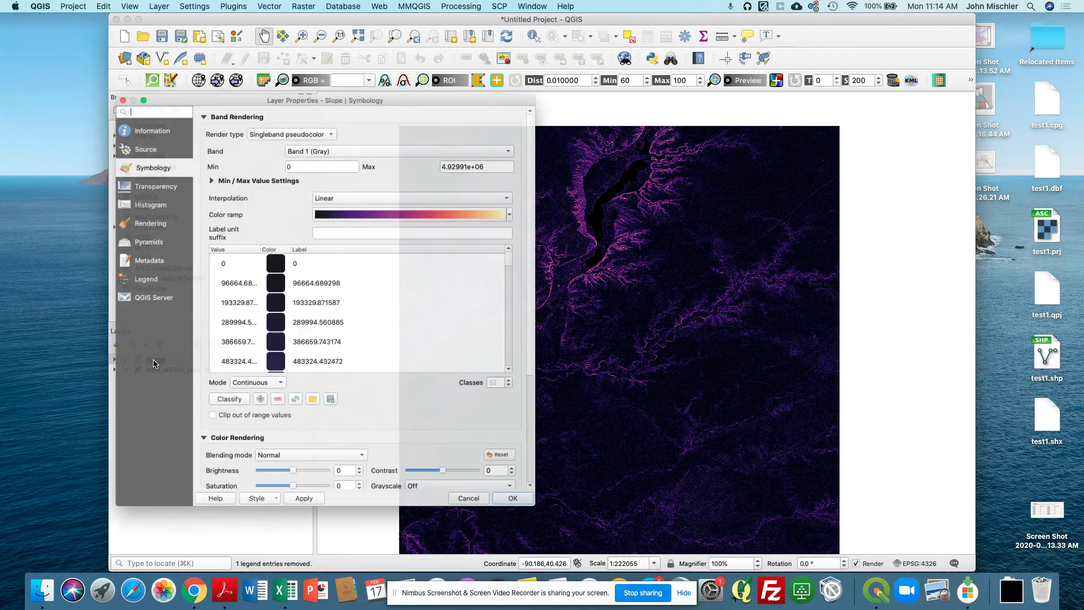
{"action": "scroll", "coordinate": [329, 309], "scroll_direction": "down", "scroll_amount": 8}
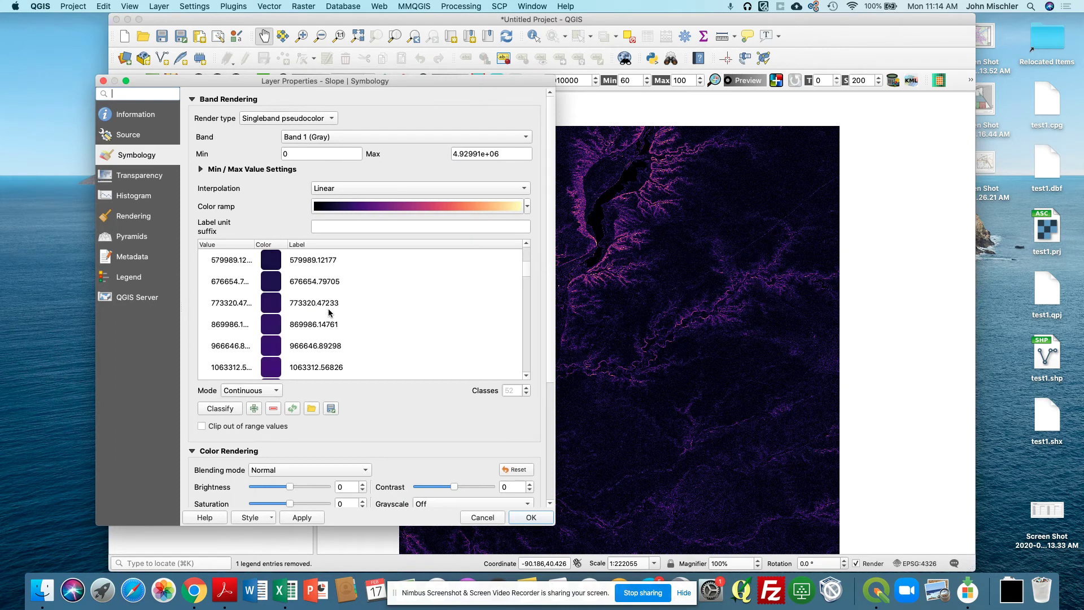
{"action": "scroll", "coordinate": [325, 314], "scroll_direction": "up", "scroll_amount": 6}
{"action": "scroll", "coordinate": [305, 277], "scroll_direction": "up", "scroll_amount": 2}
{"action": "scroll", "coordinate": [412, 230], "scroll_direction": "down", "scroll_amount": 4}
{"action": "scroll", "coordinate": [368, 206], "scroll_direction": "up", "scroll_amount": 2}
{"action": "left_click_drag", "start_coordinate": [527, 193], "coordinate": [530, 258]}
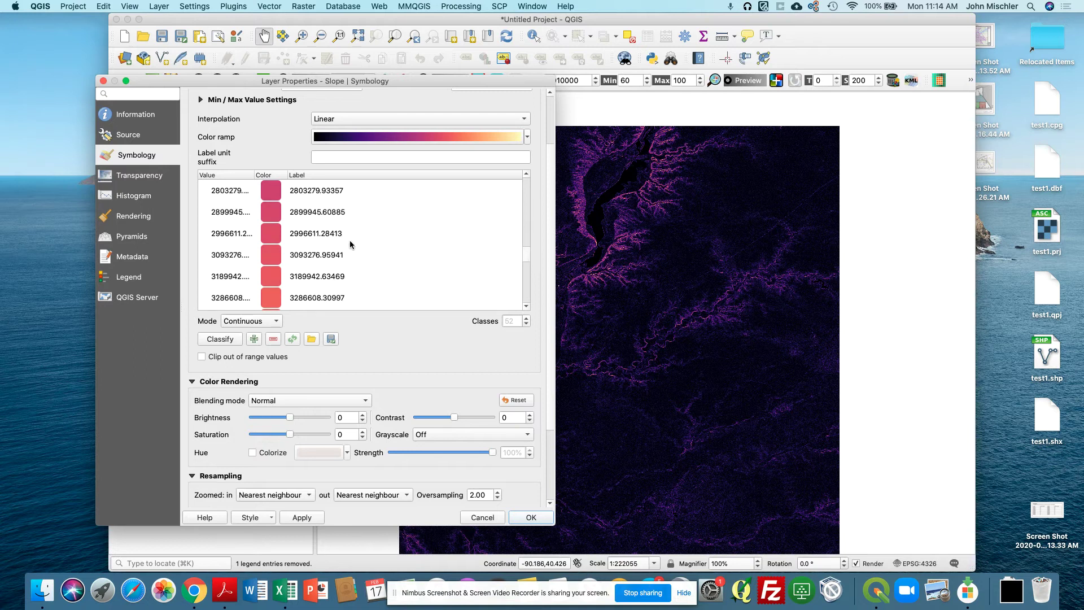
{"action": "left_click", "coordinate": [218, 256]}
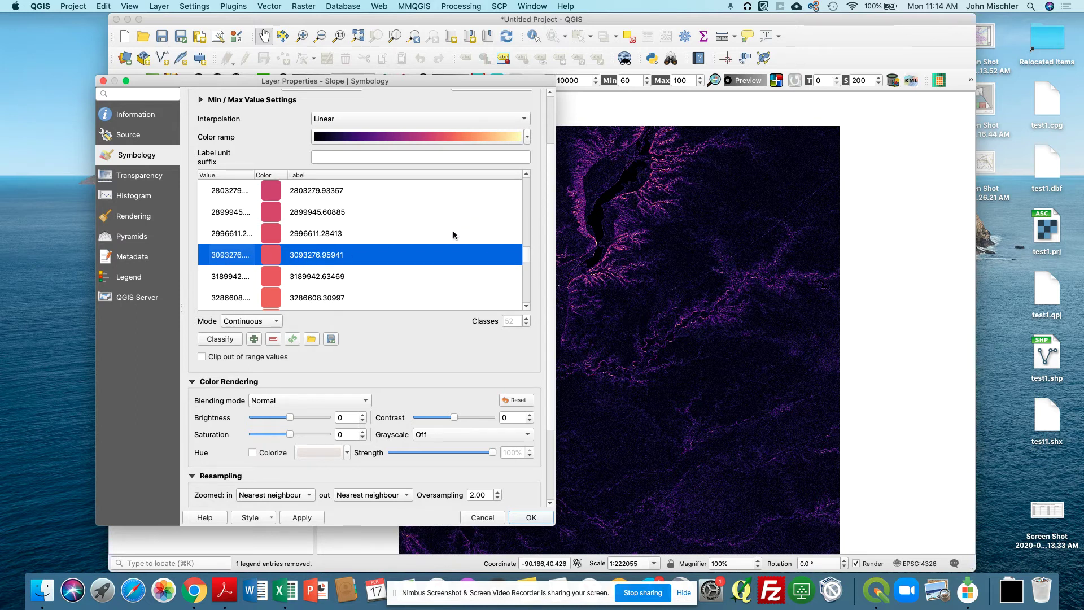
{"action": "left_click", "coordinate": [531, 518]}
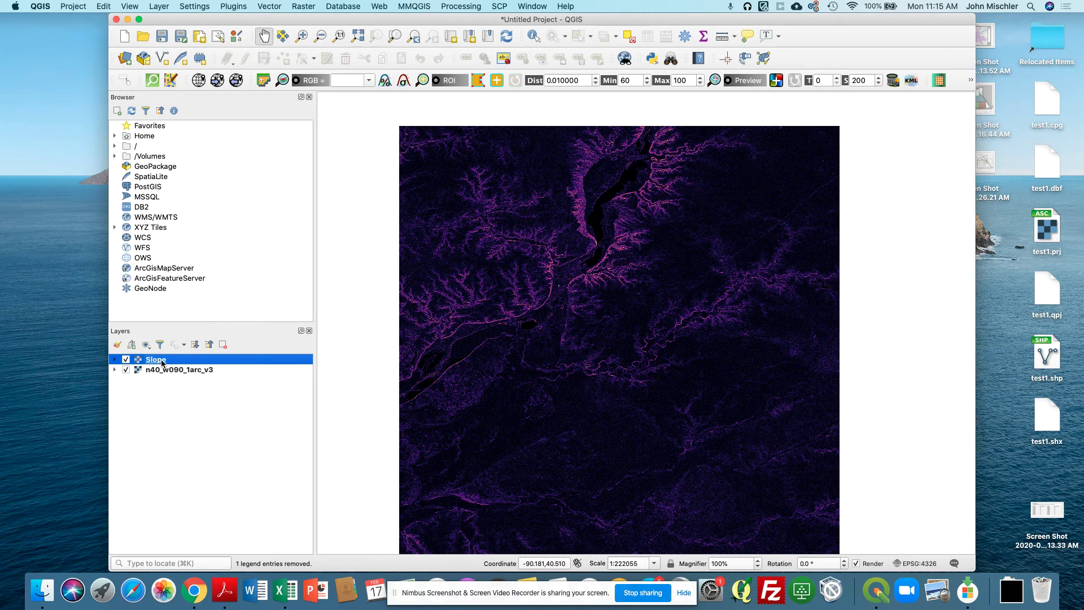
Step: Place n40_w090_1arc_v3 above the Slope layer and apply the Blues color ramp to it
{"action": "left_click_drag", "start_coordinate": [158, 364], "coordinate": [158, 381]}
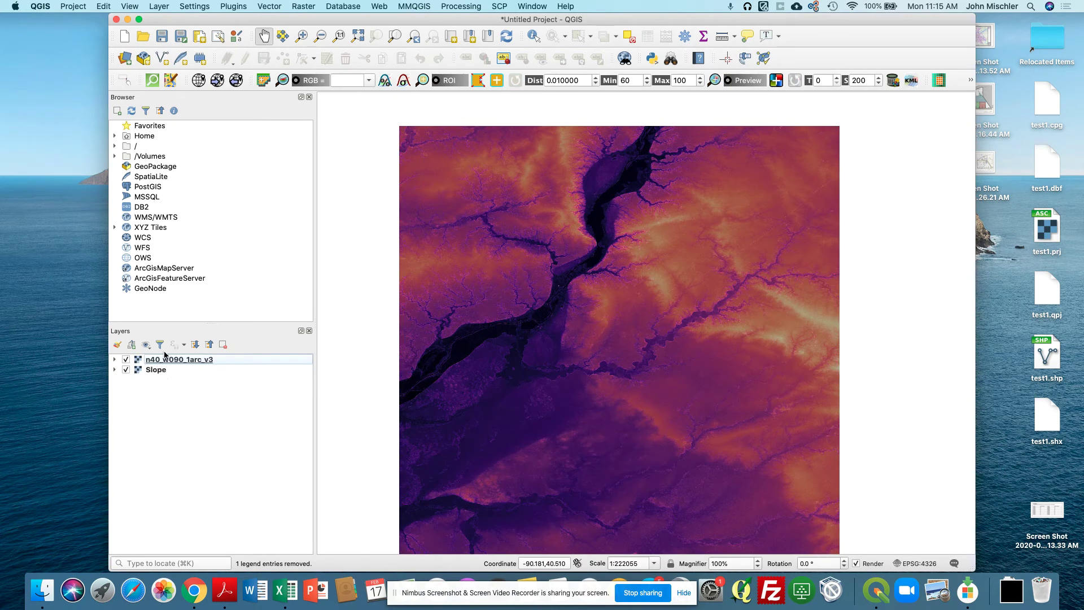
{"action": "double_click", "coordinate": [170, 361]}
{"action": "left_click", "coordinate": [421, 207]}
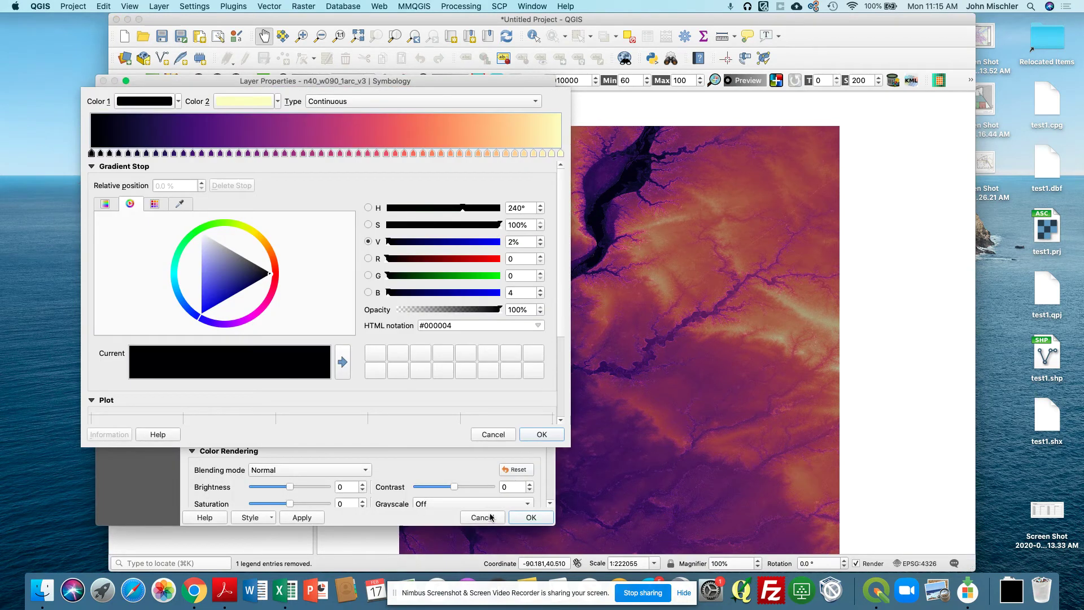
{"action": "left_click", "coordinate": [496, 438]}
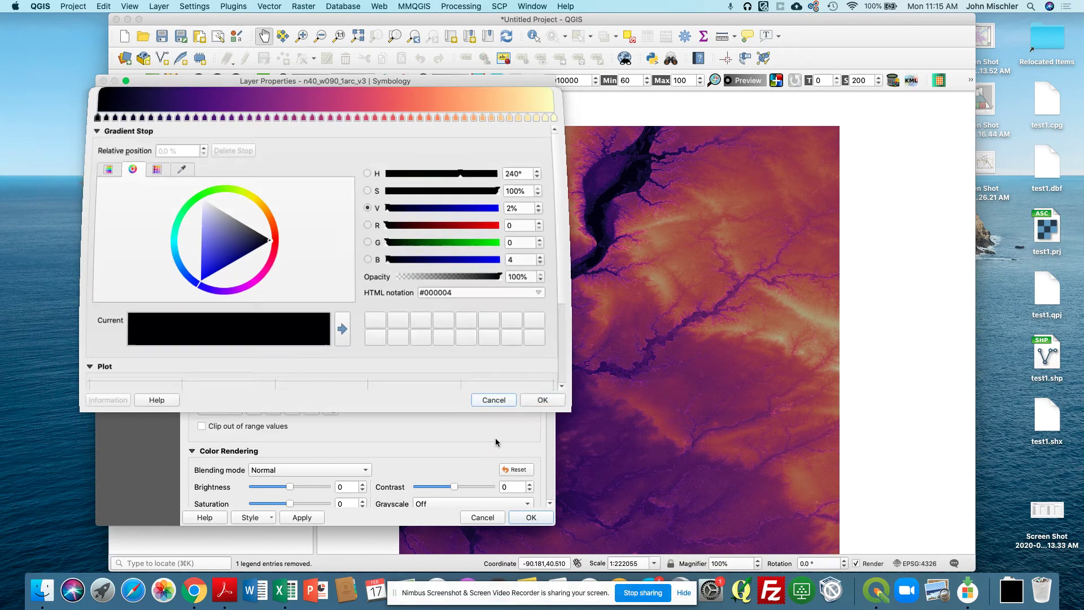
{"action": "left_click", "coordinate": [527, 207]}
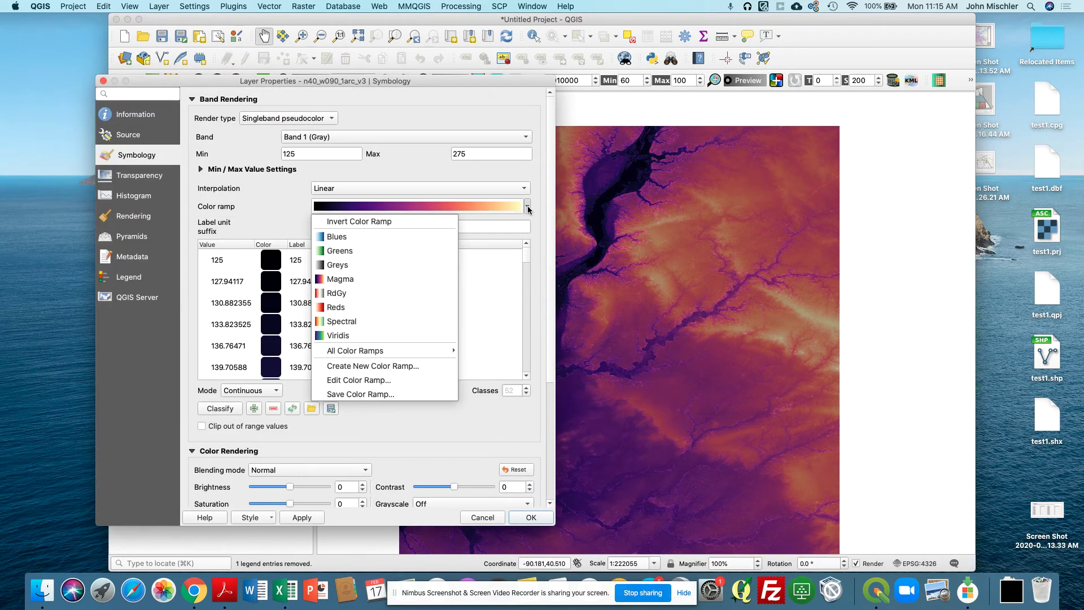
{"action": "left_click", "coordinate": [370, 236]}
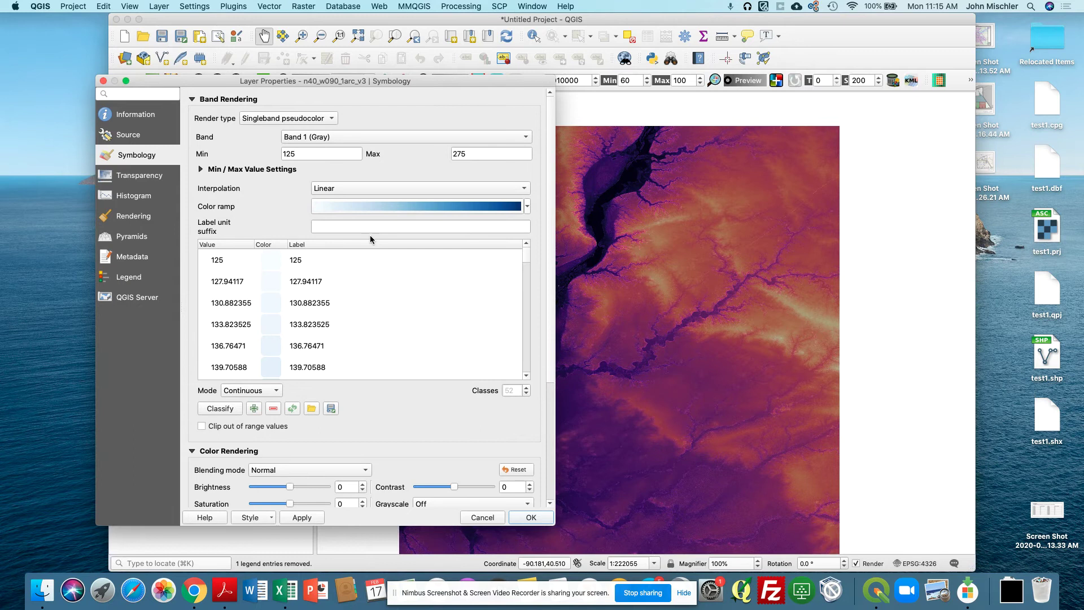
{"action": "left_click", "coordinate": [313, 518]}
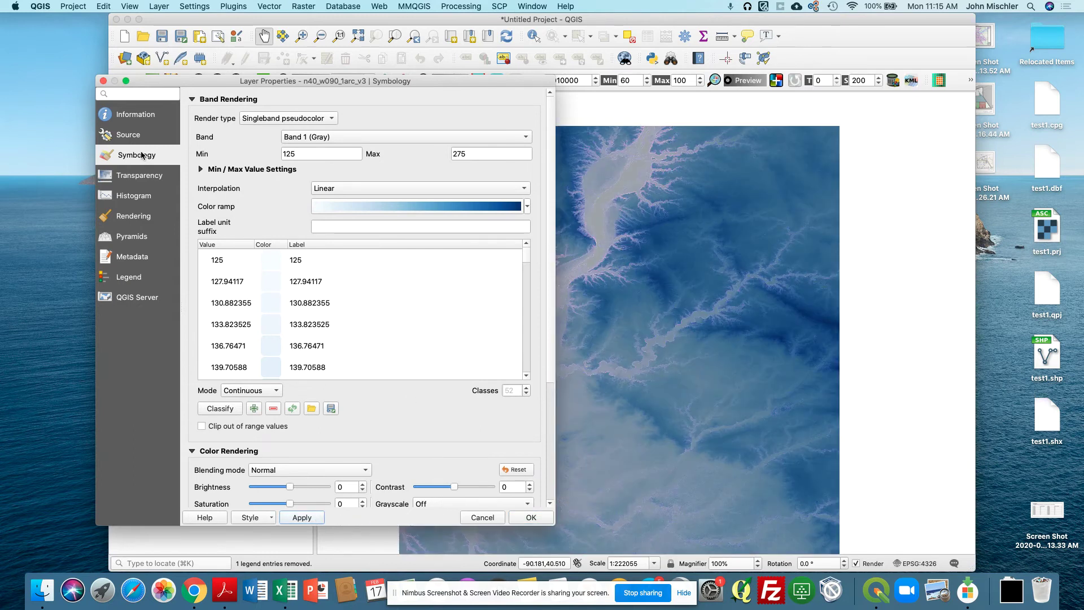
Step: Set the global opacity of n40_w090_1arc_v3 to 33.1% and close its properties
{"action": "left_click", "coordinate": [140, 175]}
{"action": "left_click_drag", "start_coordinate": [385, 112], "coordinate": [278, 123]}
{"action": "left_click", "coordinate": [300, 517]}
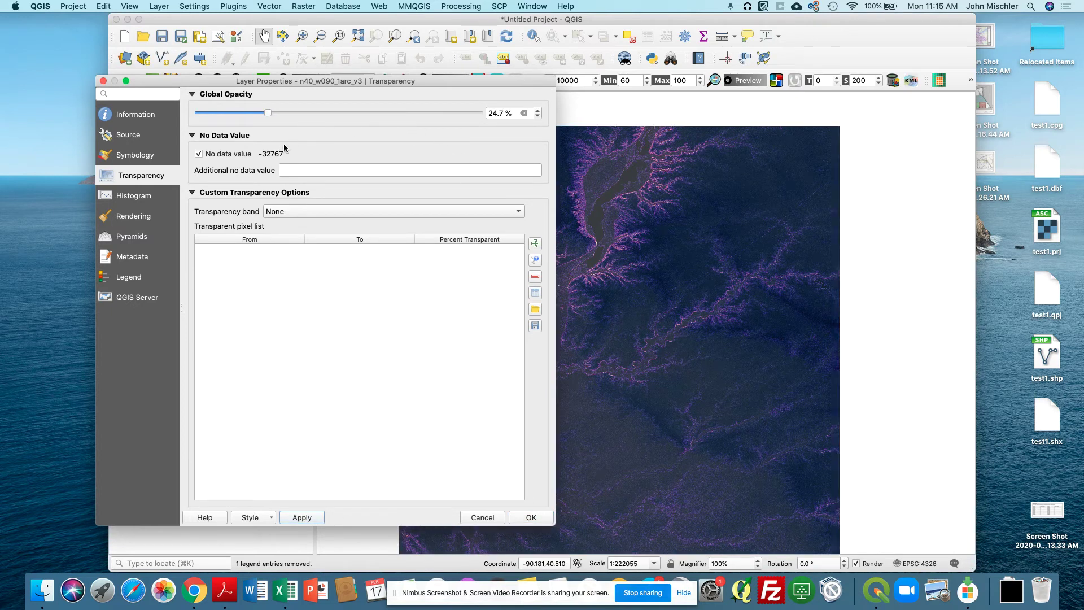
{"action": "left_click_drag", "start_coordinate": [276, 113], "coordinate": [291, 113]}
{"action": "left_click", "coordinate": [309, 516]}
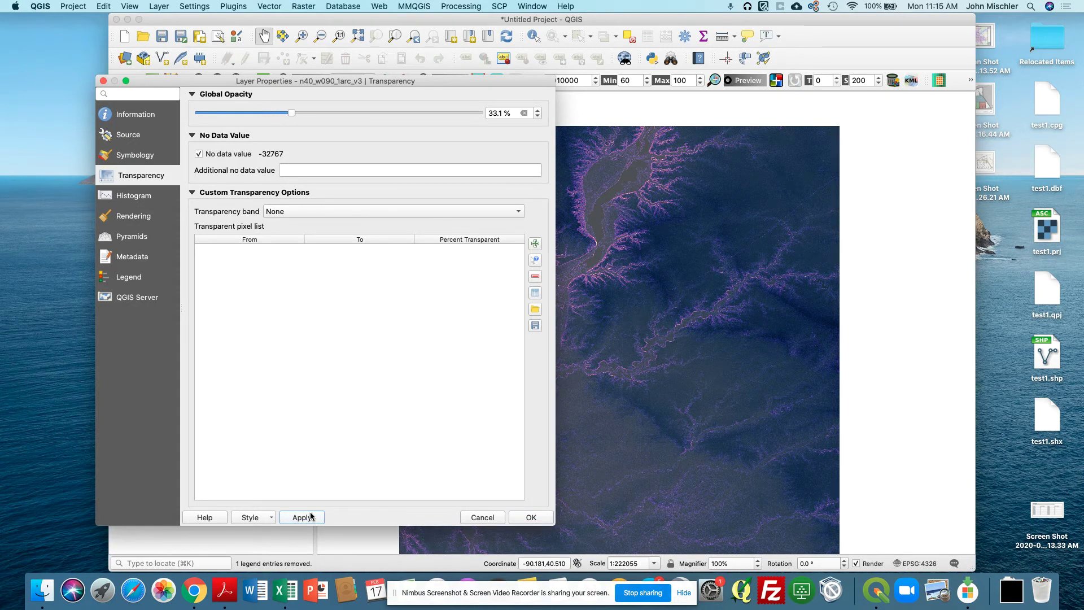
{"action": "left_click", "coordinate": [529, 517]}
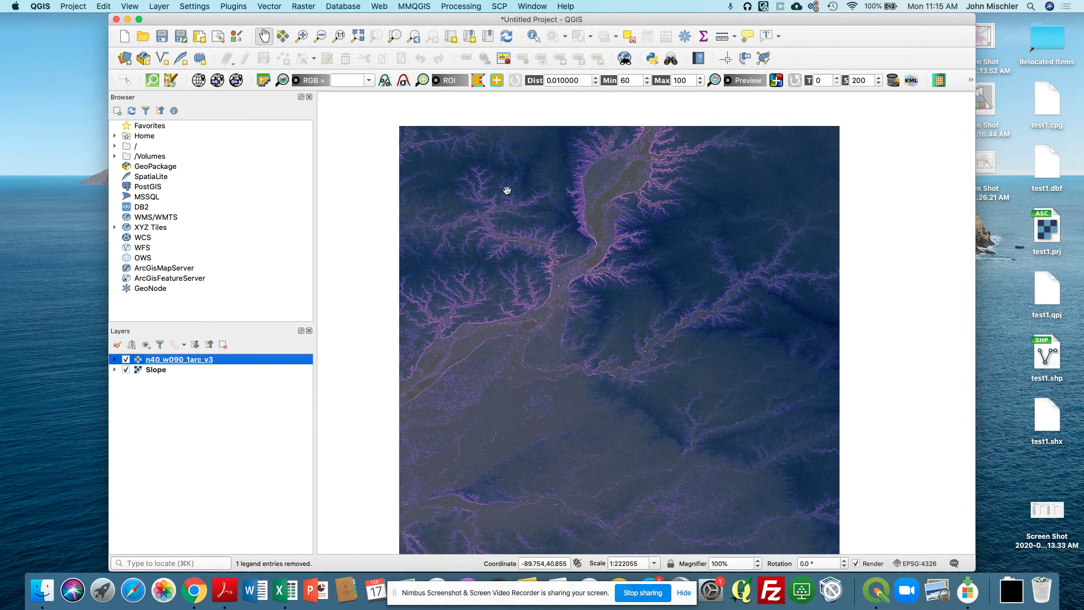
Step: Open the Raster Calculator and build the expression "Slope@1" > 3000000
{"action": "left_click", "coordinate": [312, 8]}
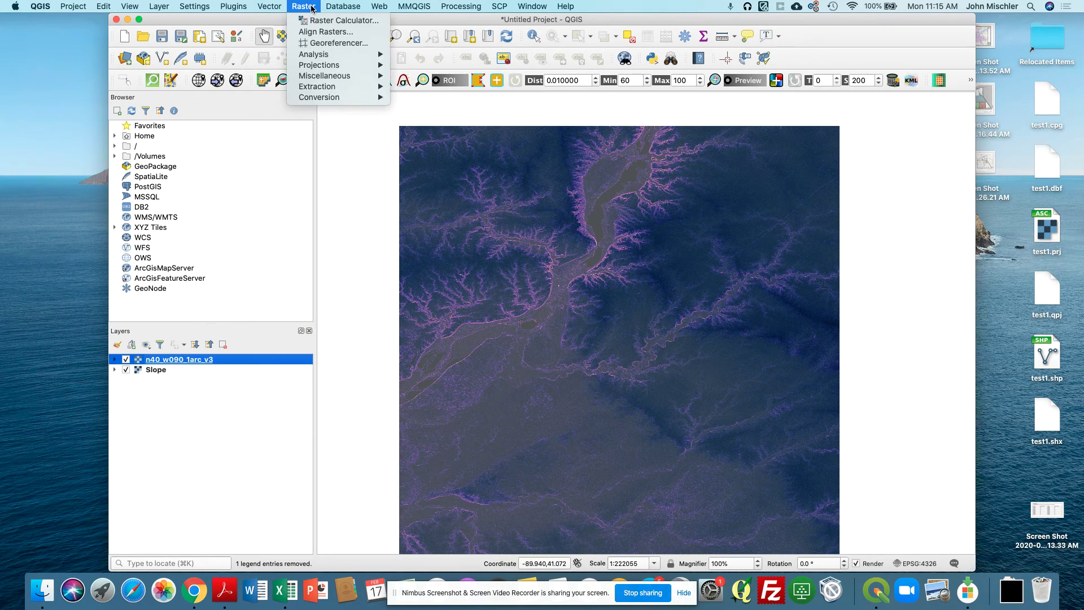
{"action": "left_click", "coordinate": [339, 20]}
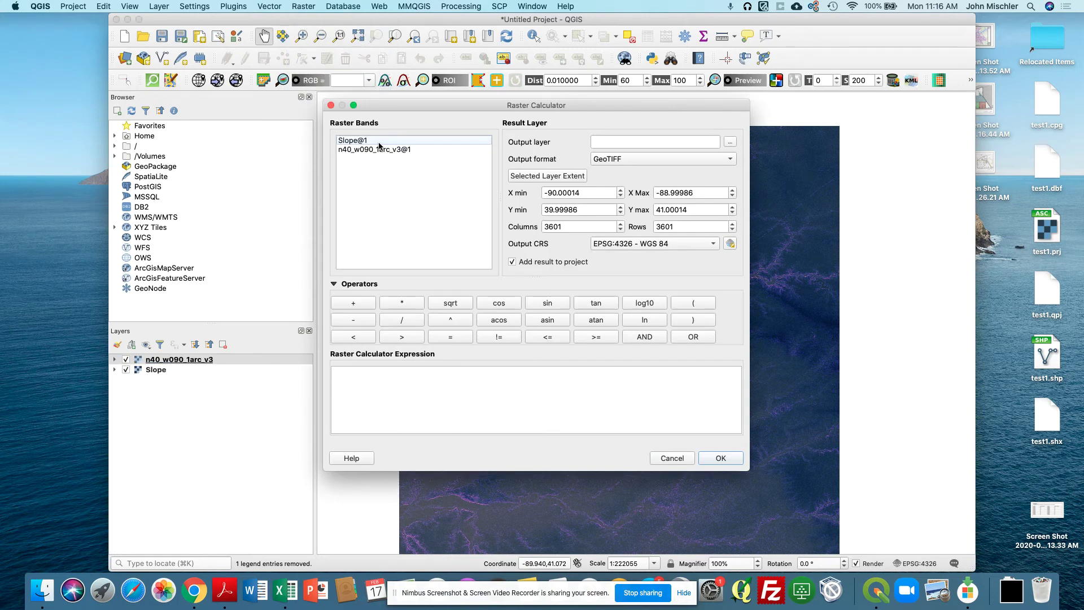
{"action": "double_click", "coordinate": [377, 143]}
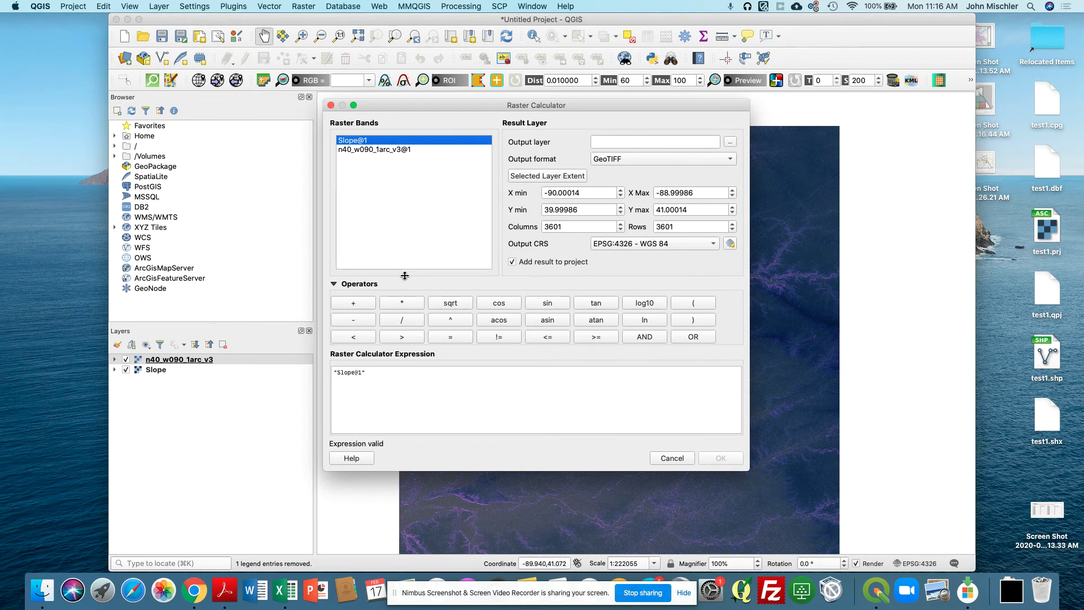
{"action": "left_click", "coordinate": [406, 339]}
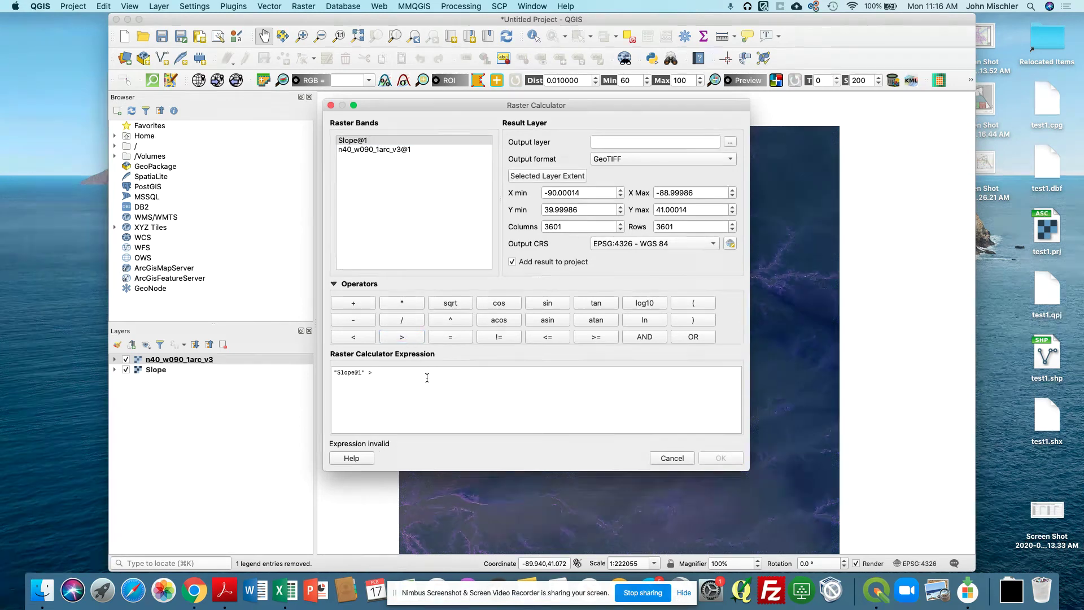
{"action": "type", "text": "3000000"}
Step: Set the calculation's output to a GeoTIFF named slope3 in Downloads and run it
{"action": "left_click", "coordinate": [730, 142]}
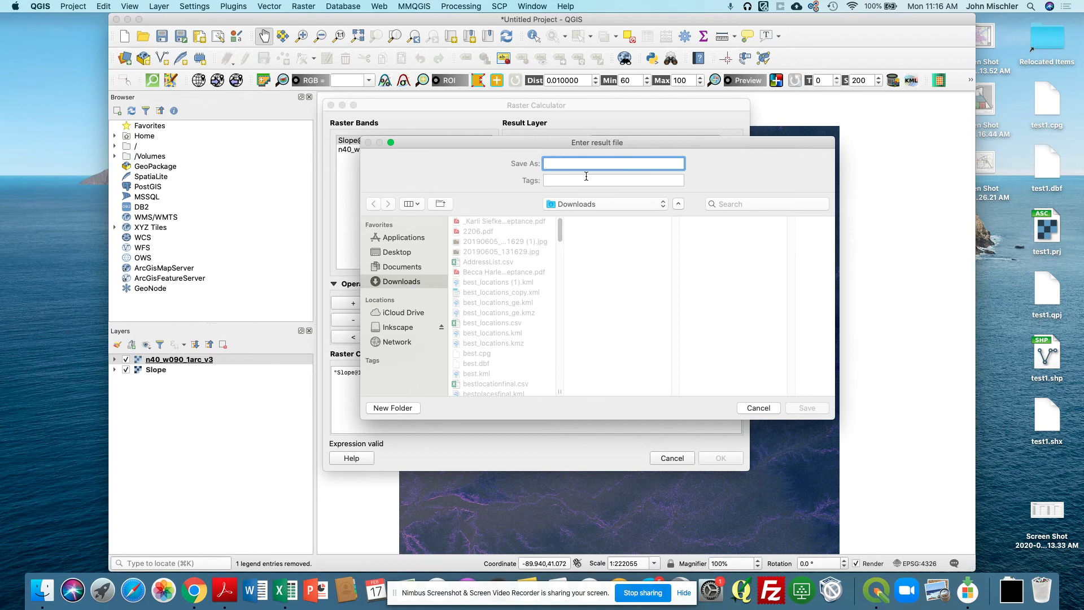
{"action": "type", "text": "slope3"}
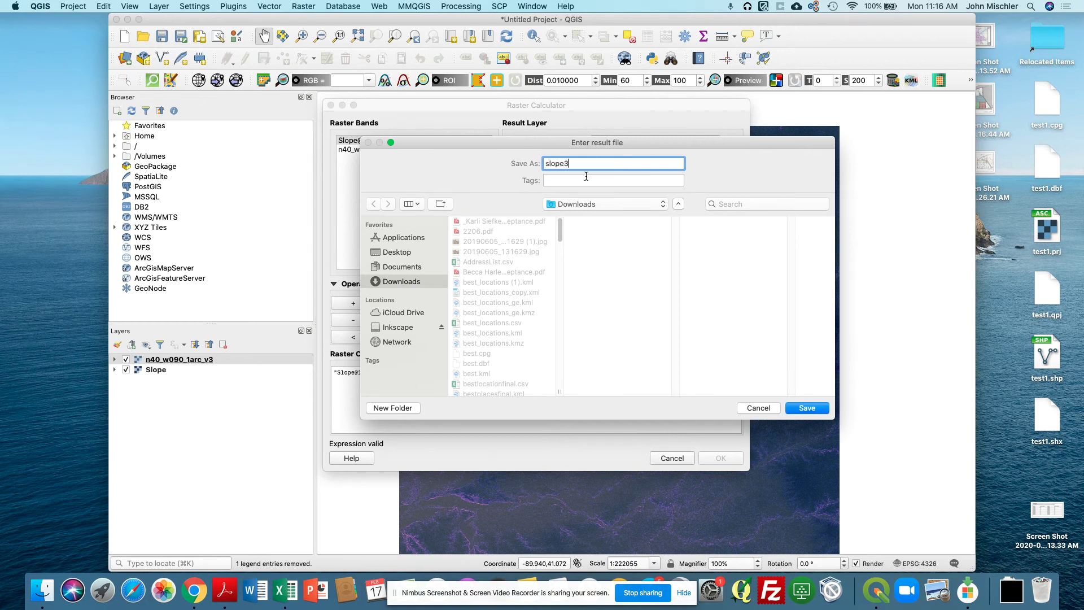
{"action": "left_click", "coordinate": [808, 409]}
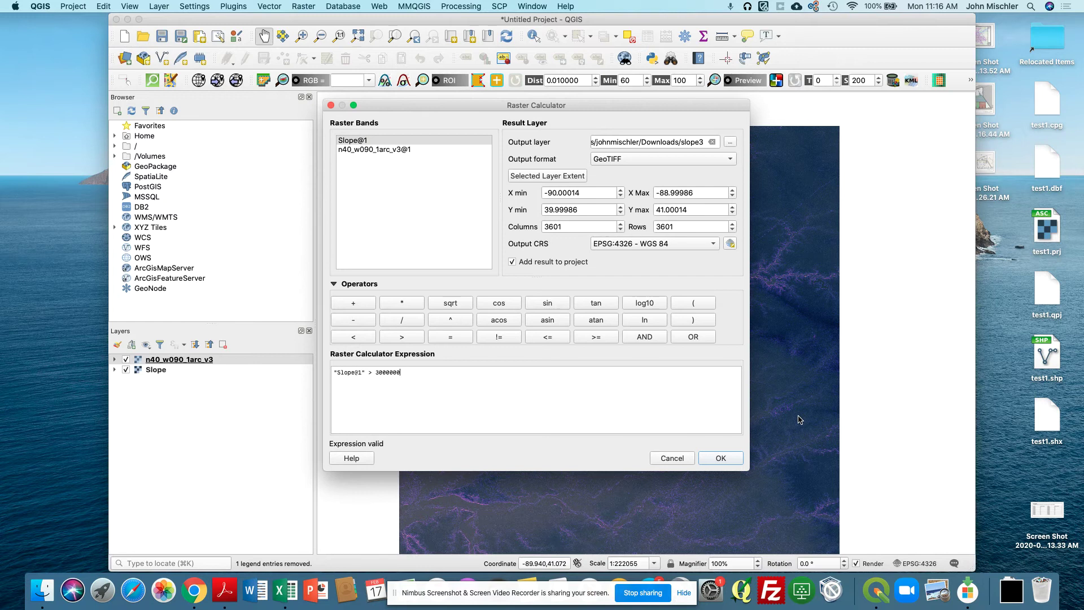
{"action": "left_click", "coordinate": [721, 458]}
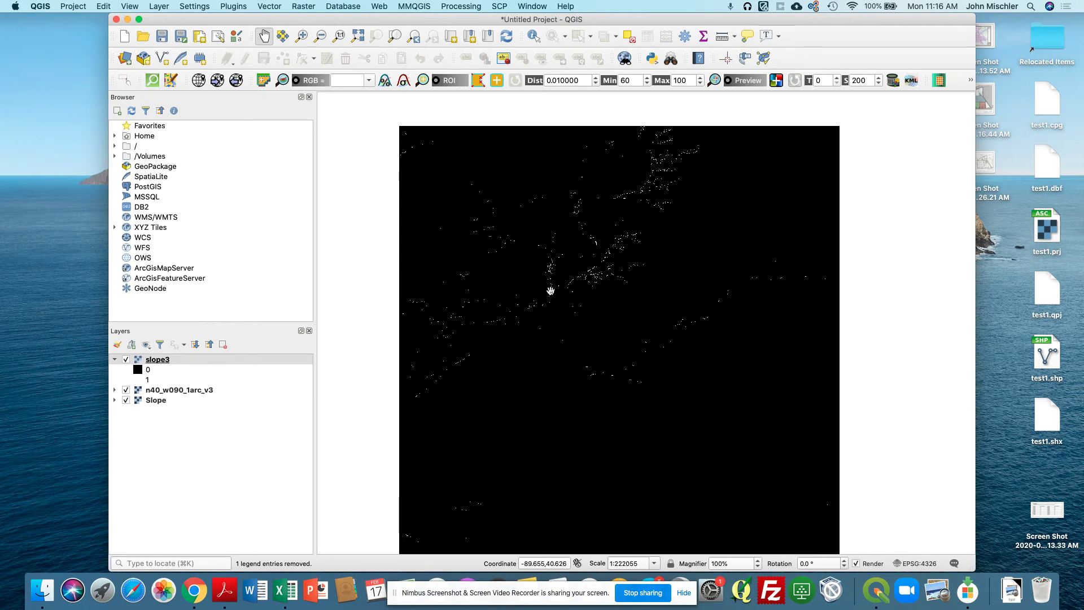
Step: Set 0 as the additional no data value for the slope3 layer and close its properties
{"action": "double_click", "coordinate": [140, 383]}
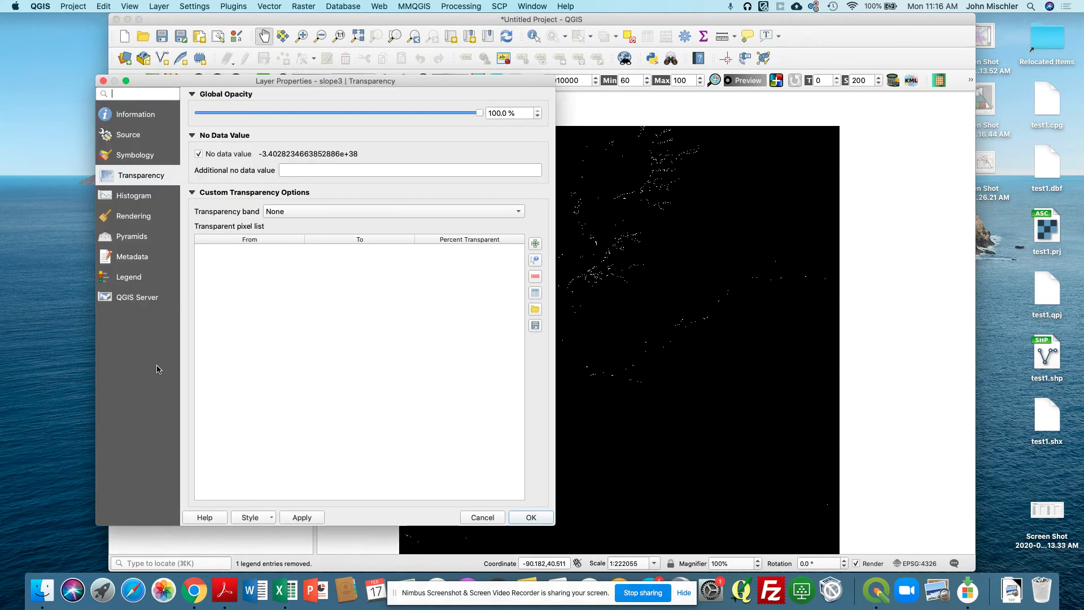
{"action": "left_click", "coordinate": [300, 170]}
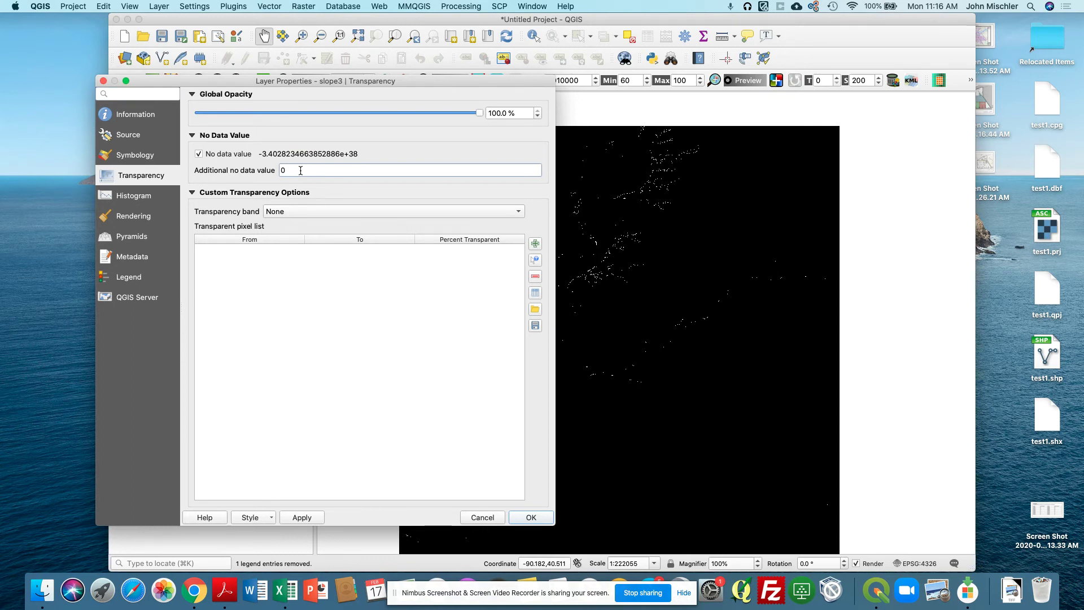
{"action": "left_click", "coordinate": [311, 515]}
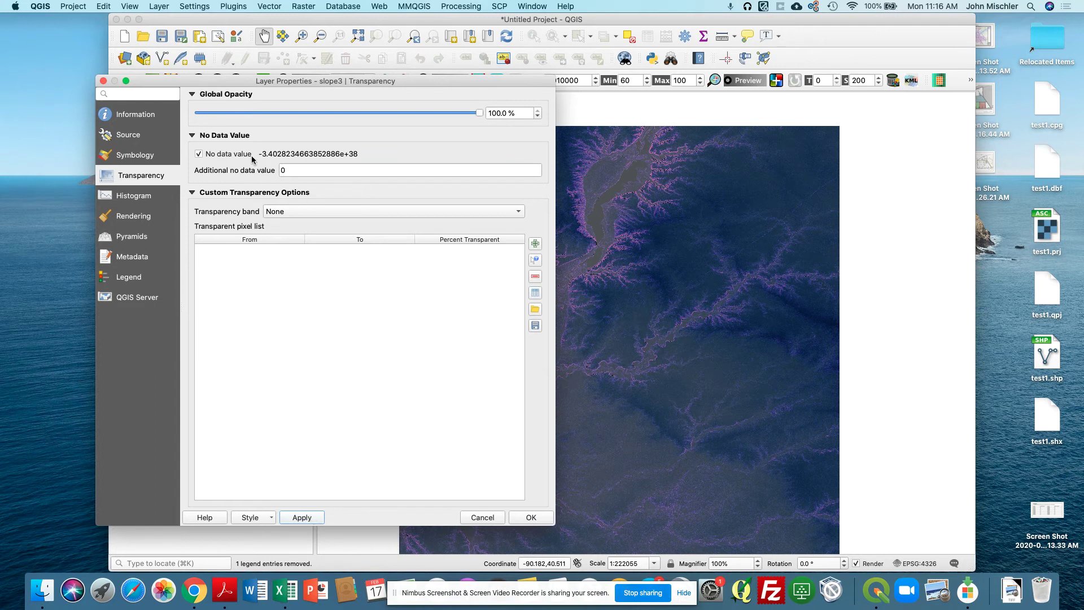
{"action": "left_click", "coordinate": [530, 518]}
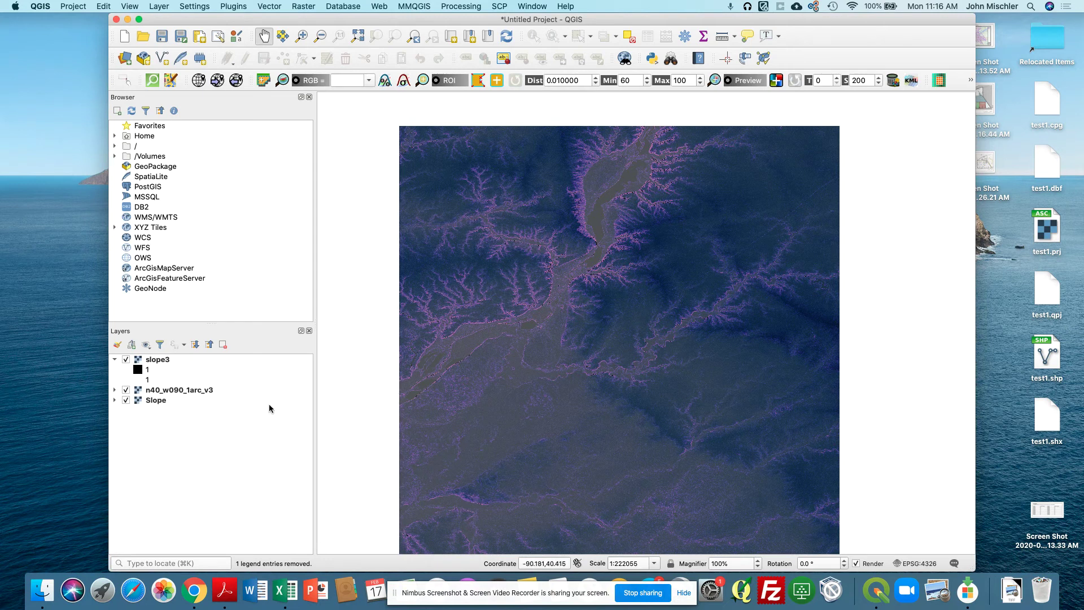
Step: Hide the n40_w090_1arc_v3 and Slope layers and inspect the slope3 pixels up close
{"action": "left_click", "coordinate": [126, 390]}
{"action": "left_click", "coordinate": [126, 400]}
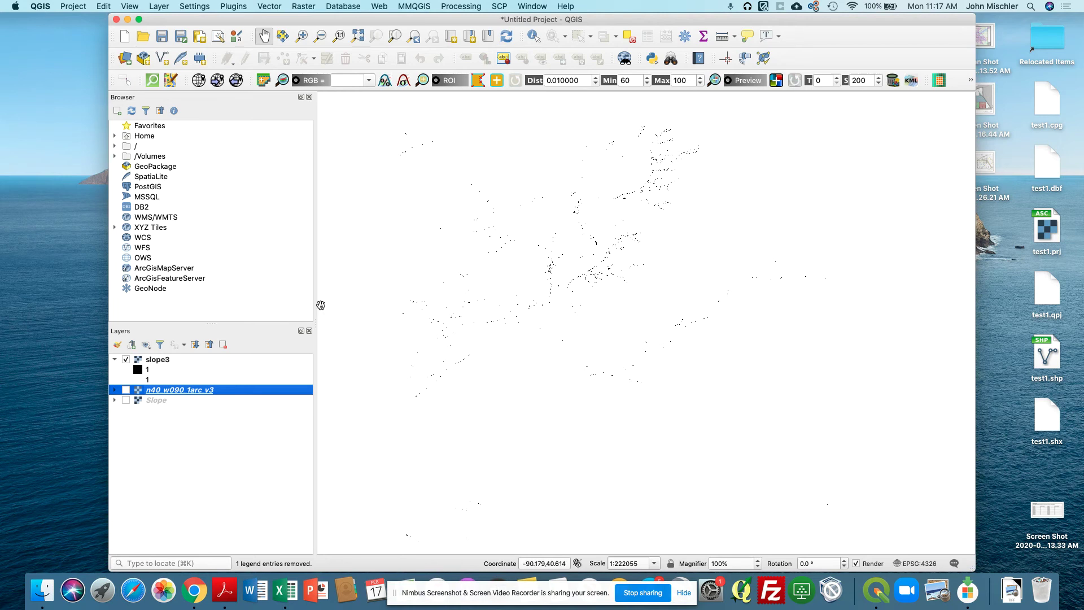
{"action": "scroll", "coordinate": [594, 227], "scroll_direction": "up", "scroll_amount": 1}
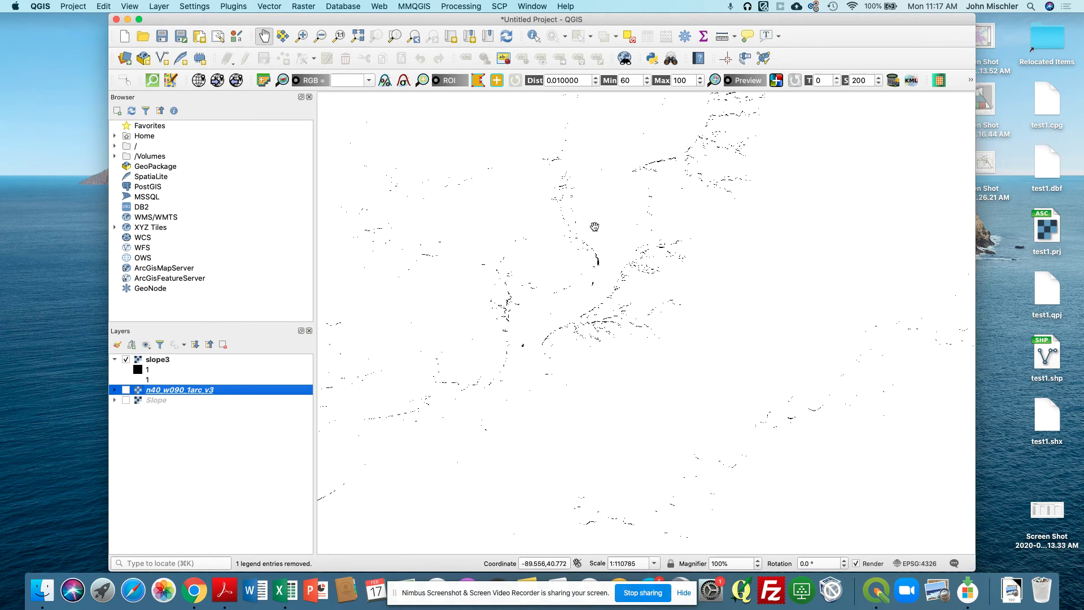
{"action": "scroll", "coordinate": [594, 226], "scroll_direction": "up", "scroll_amount": 2}
{"action": "scroll", "coordinate": [606, 272], "scroll_direction": "down", "scroll_amount": 2}
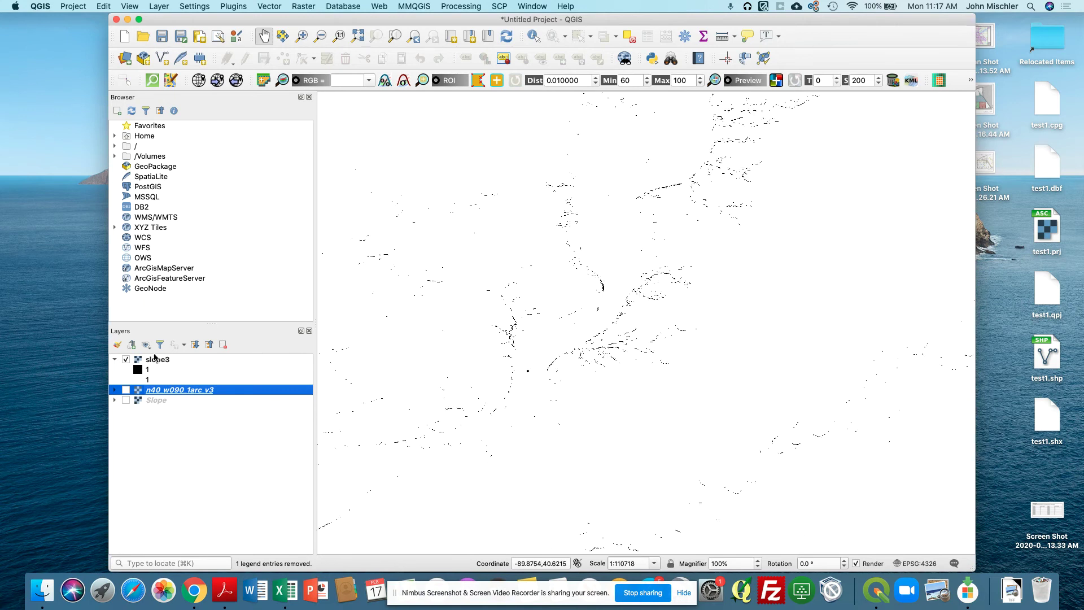
Step: Try rendering the slope3 layer as Singleband pseudocolor with the Spectral color ramp, apply it and close the properties
{"action": "double_click", "coordinate": [148, 363]}
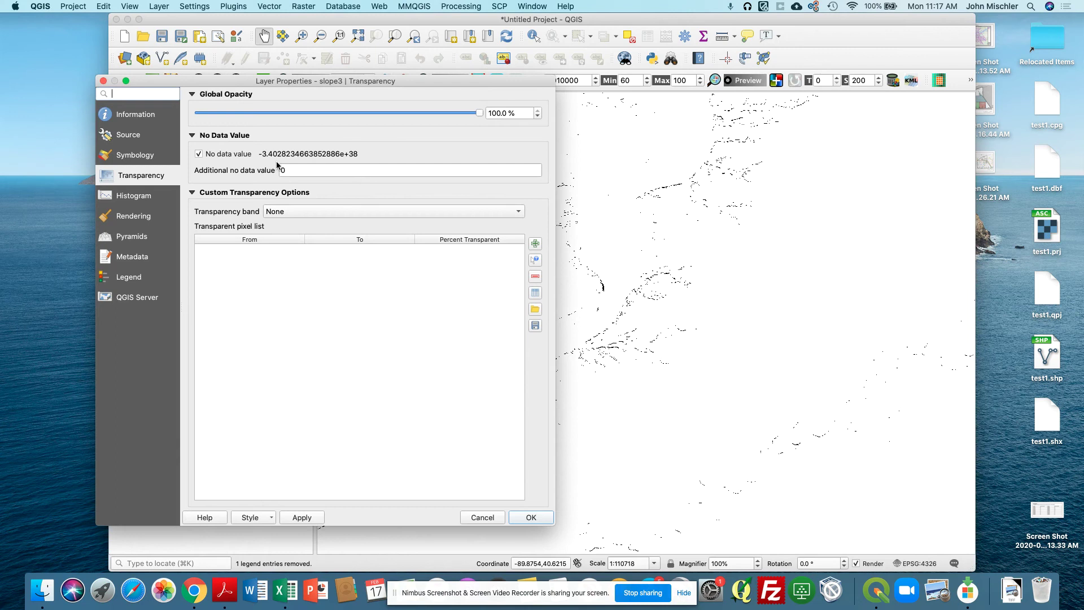
{"action": "left_click", "coordinate": [133, 154]}
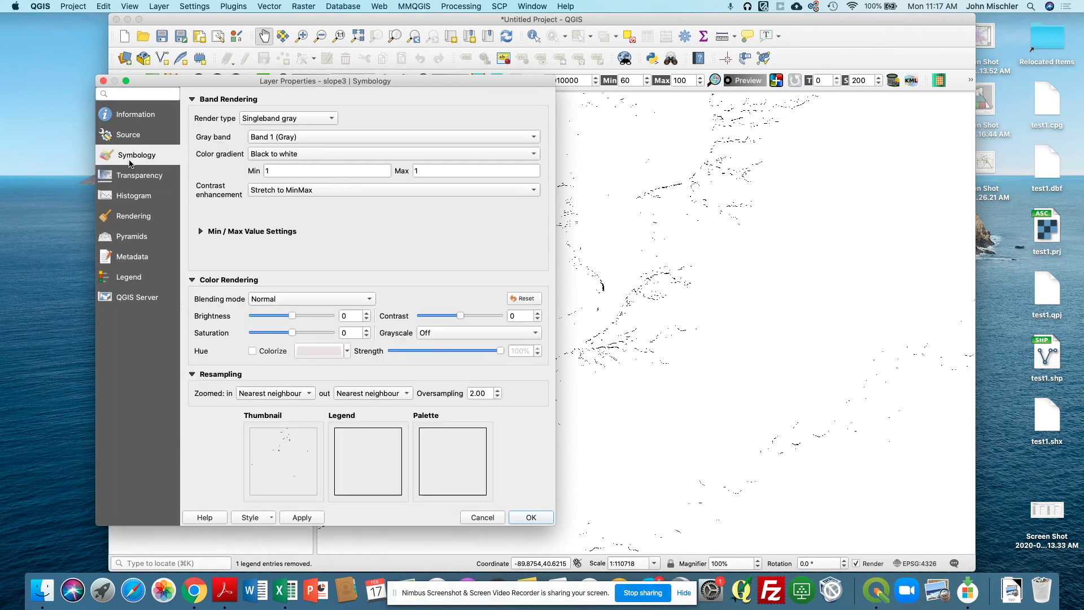
{"action": "left_click", "coordinate": [331, 120]}
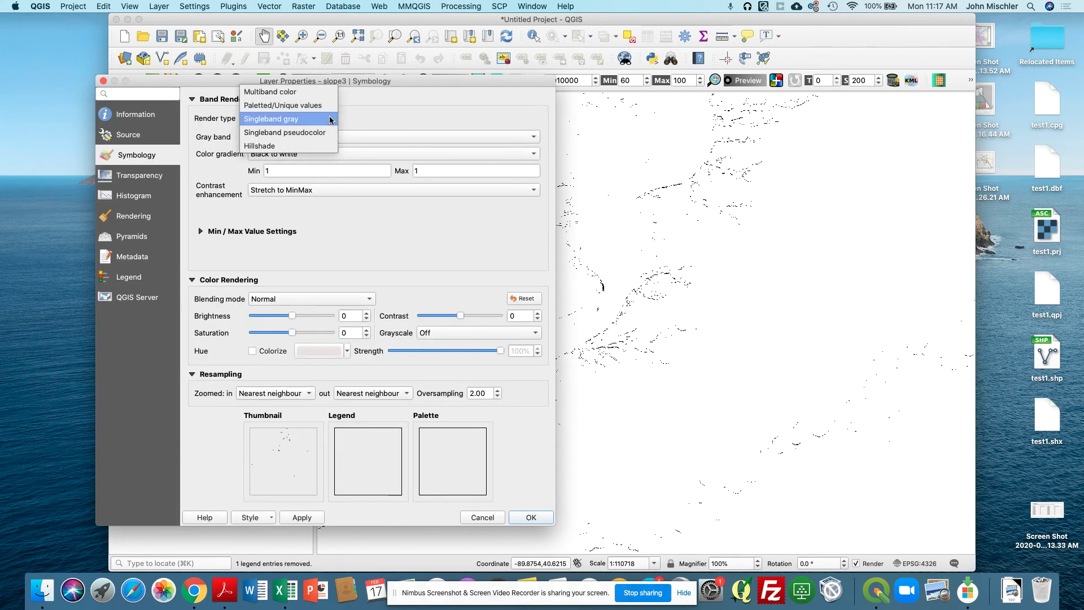
{"action": "left_click", "coordinate": [325, 136]}
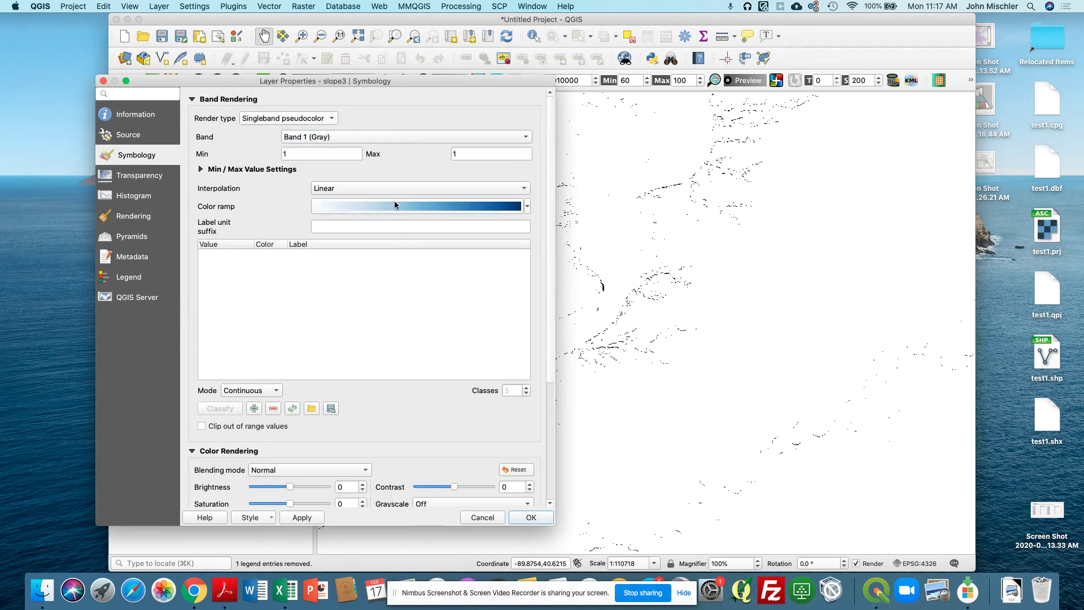
{"action": "left_click", "coordinate": [527, 208]}
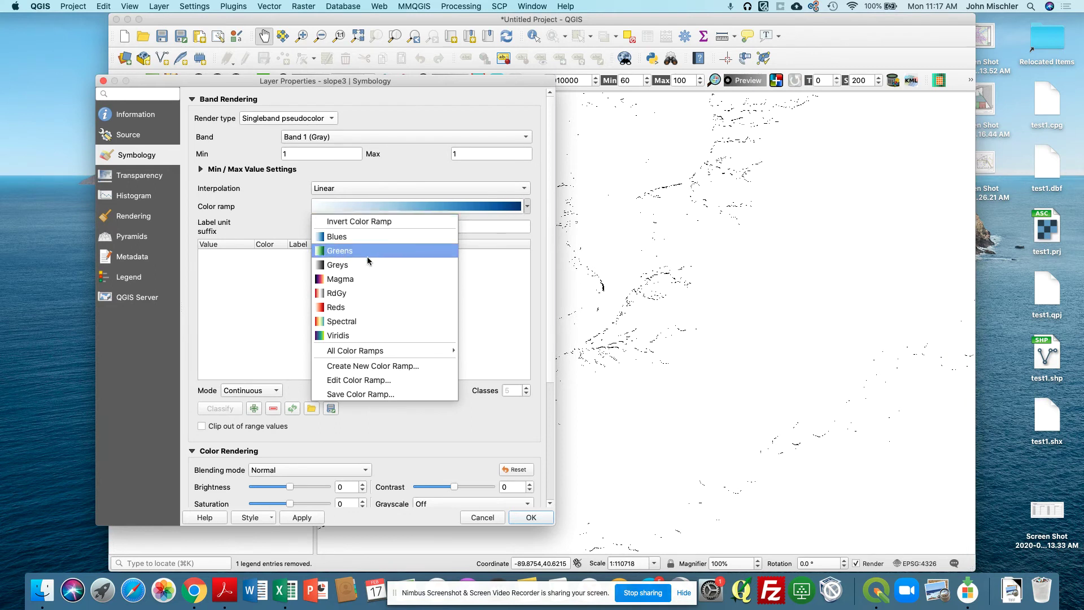
{"action": "left_click", "coordinate": [344, 321]}
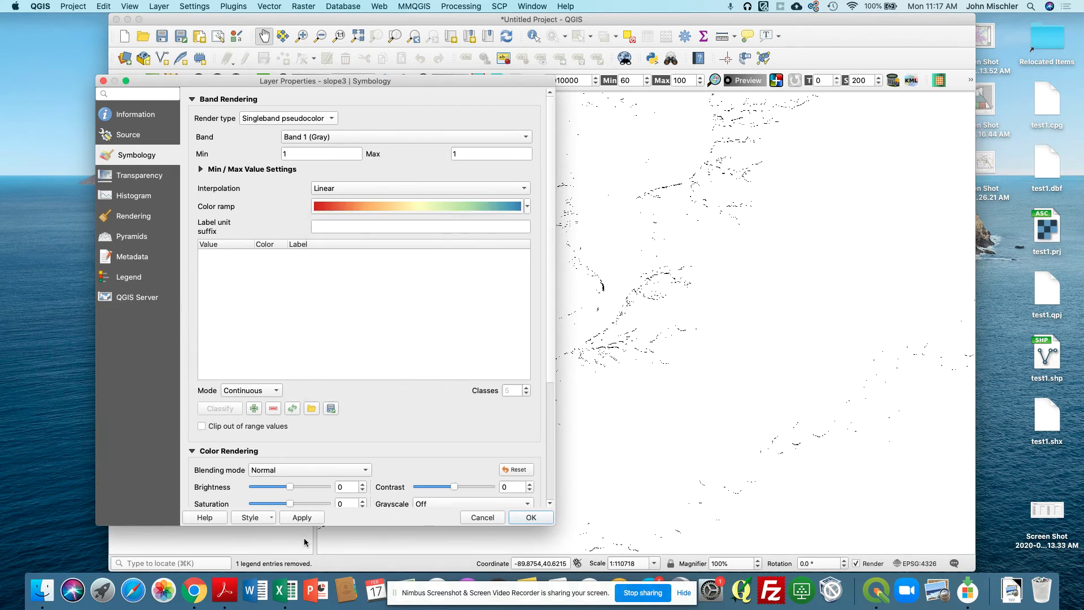
{"action": "left_click", "coordinate": [305, 517]}
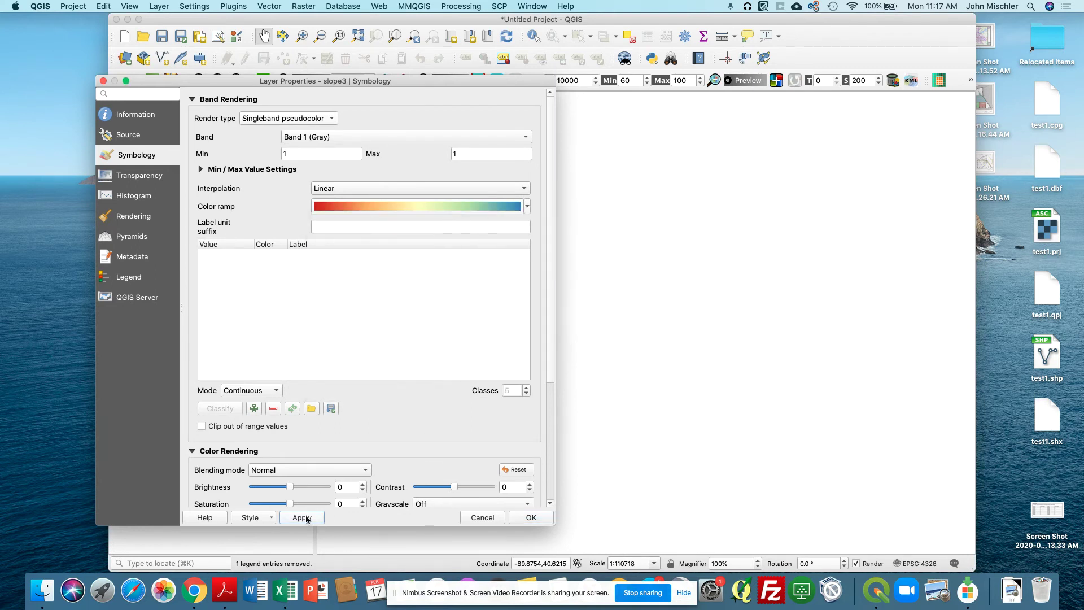
{"action": "left_click", "coordinate": [480, 516]}
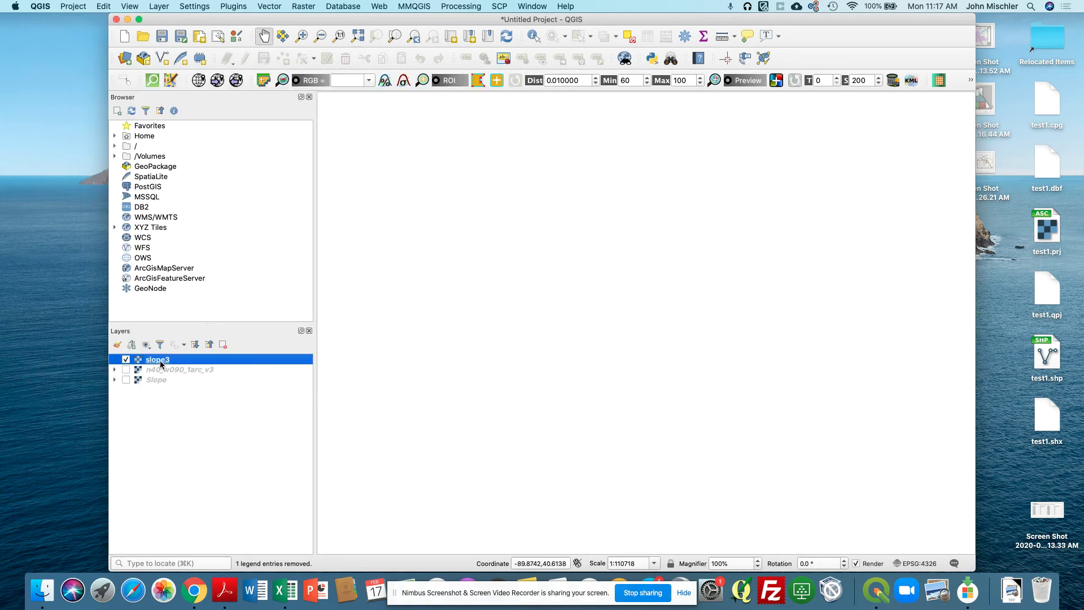
Step: Turn the n40_w090_1arc_v3 and Slope layers back on beneath slope3
{"action": "left_click", "coordinate": [126, 370]}
{"action": "left_click", "coordinate": [126, 380]}
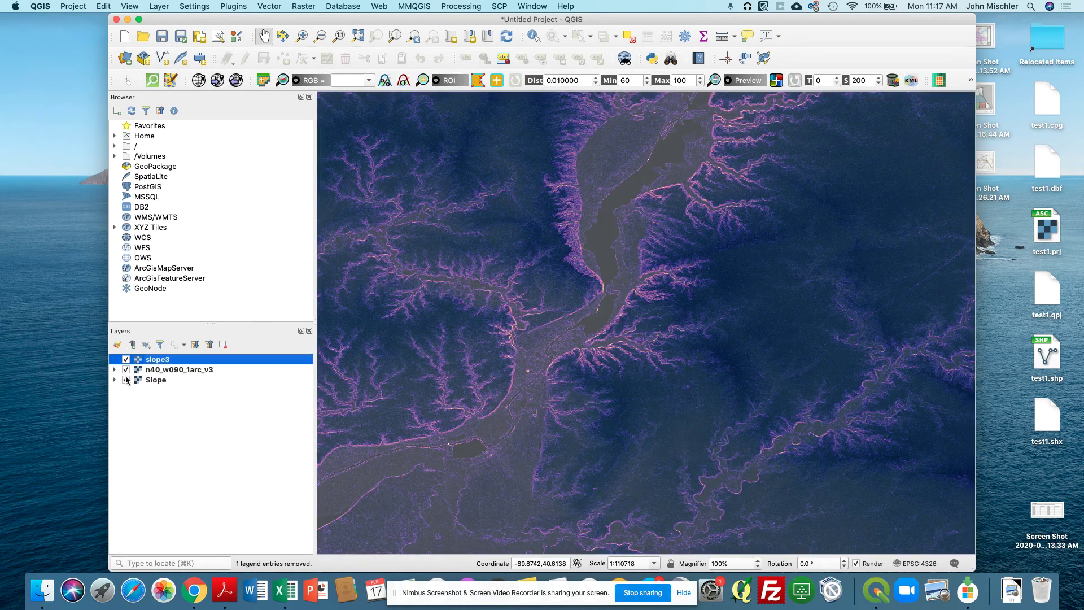
{"action": "left_click", "coordinate": [170, 368]}
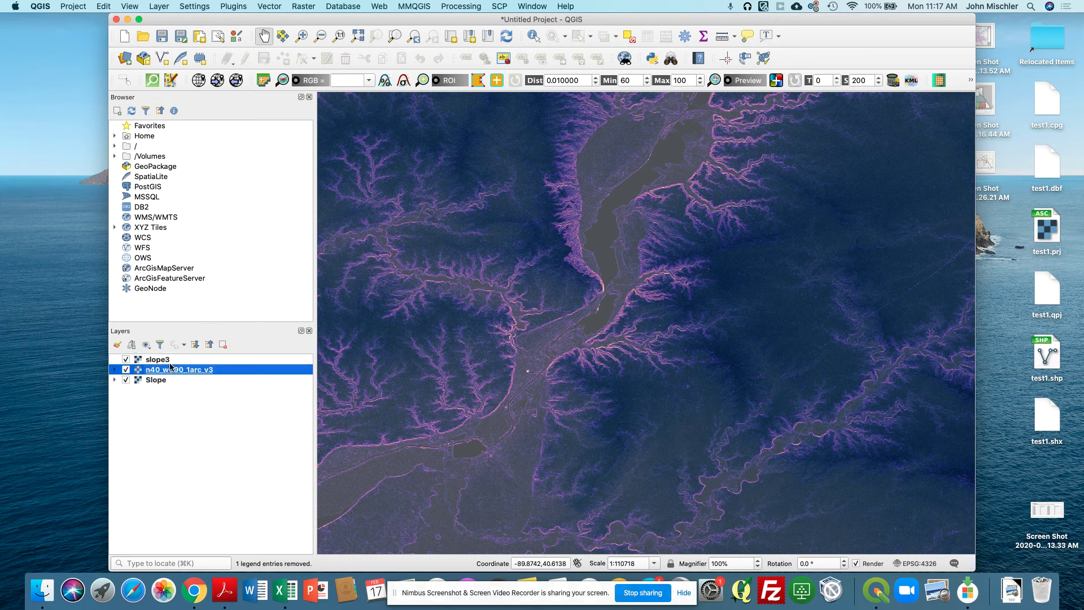
Step: Set the slope3 layer's render type back to Singleband gray and apply it
{"action": "double_click", "coordinate": [170, 360]}
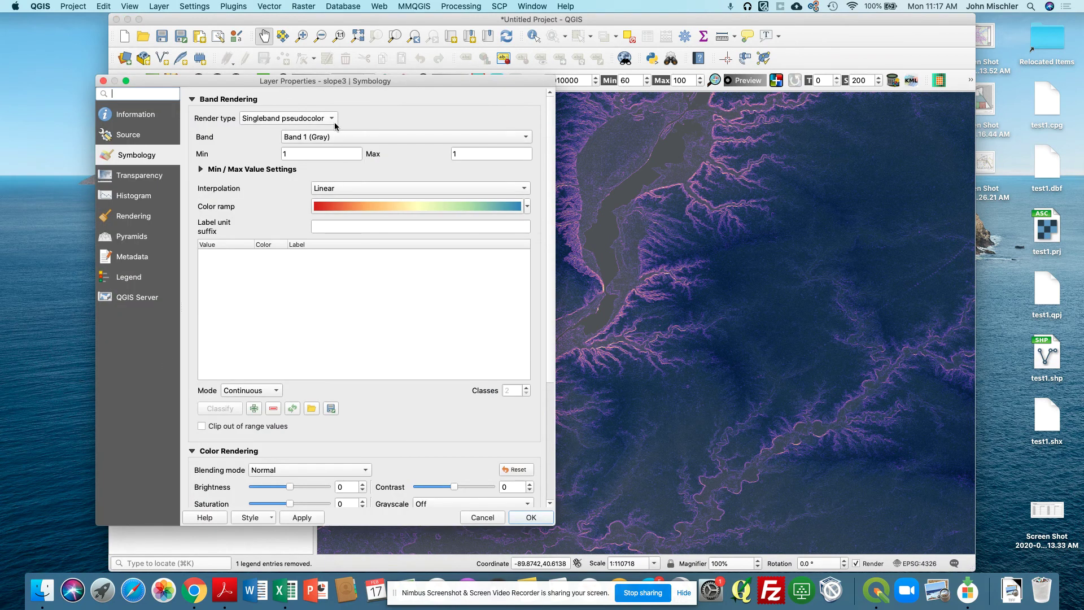
{"action": "left_click", "coordinate": [331, 119]}
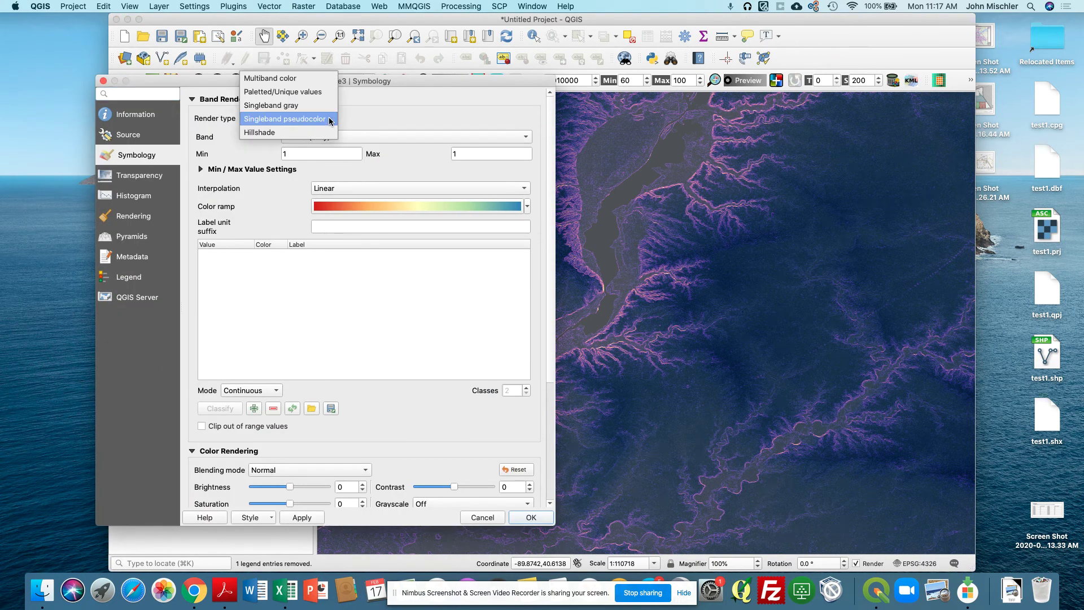
{"action": "left_click", "coordinate": [293, 105]}
{"action": "left_click", "coordinate": [304, 517]}
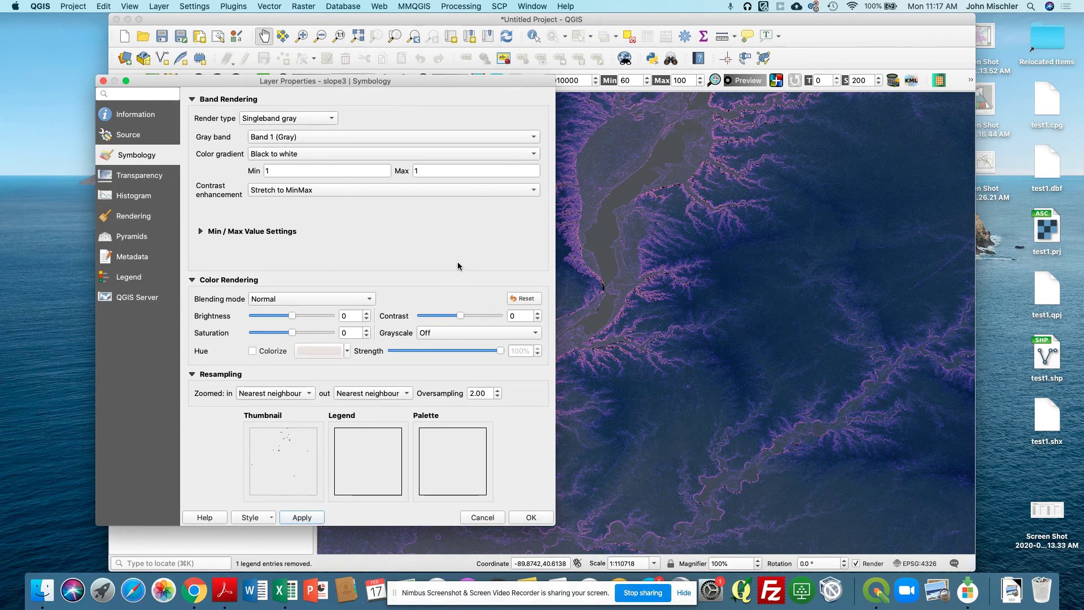
Step: Apply a White to black color gradient to the slope3 layer and close its properties
{"action": "left_click", "coordinate": [434, 136]}
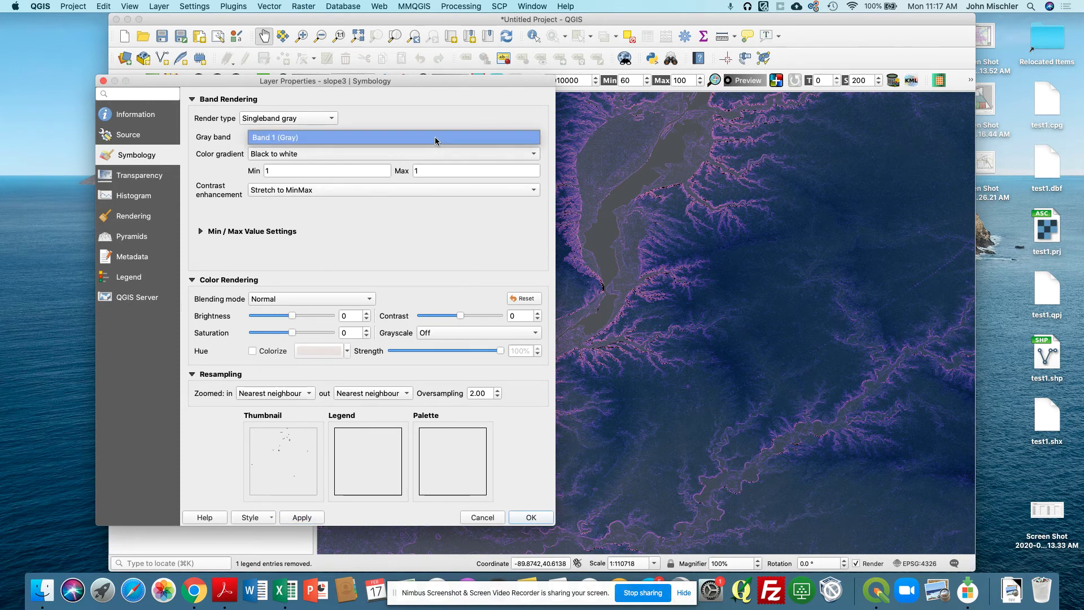
{"action": "left_click", "coordinate": [530, 141]}
{"action": "left_click", "coordinate": [533, 154]}
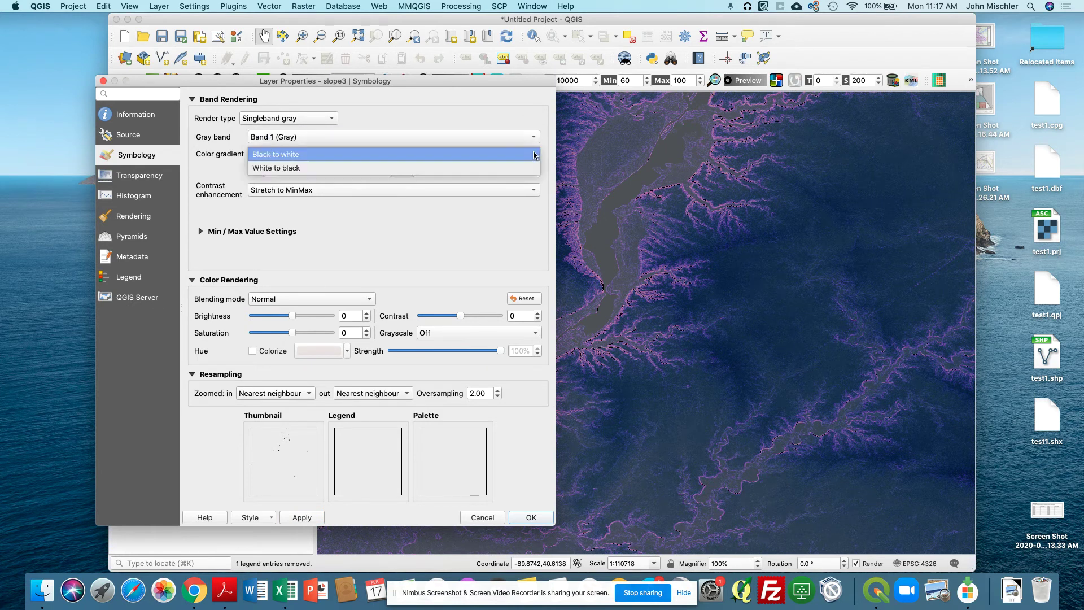
{"action": "left_click", "coordinate": [534, 155]}
{"action": "left_click", "coordinate": [534, 154]}
{"action": "left_click", "coordinate": [530, 163]}
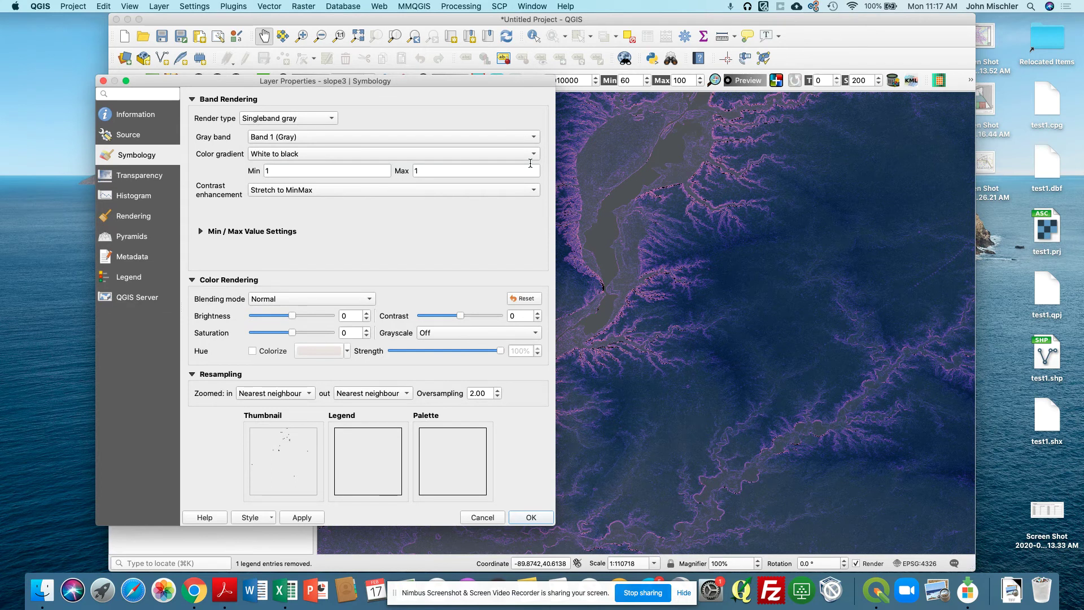
{"action": "left_click", "coordinate": [299, 518]}
{"action": "left_click", "coordinate": [319, 120]}
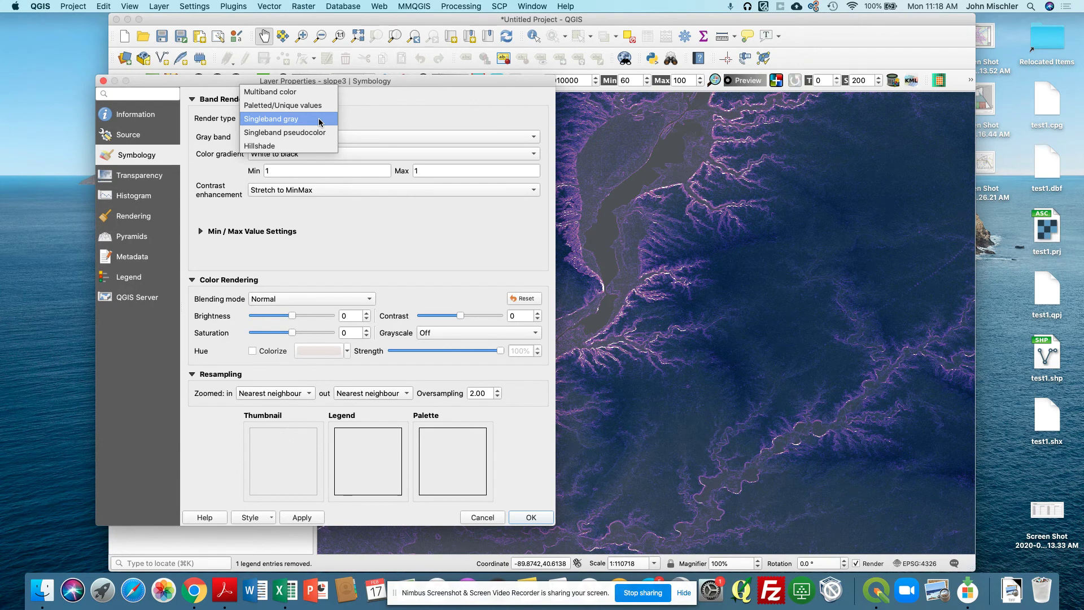
{"action": "left_click", "coordinate": [319, 119]}
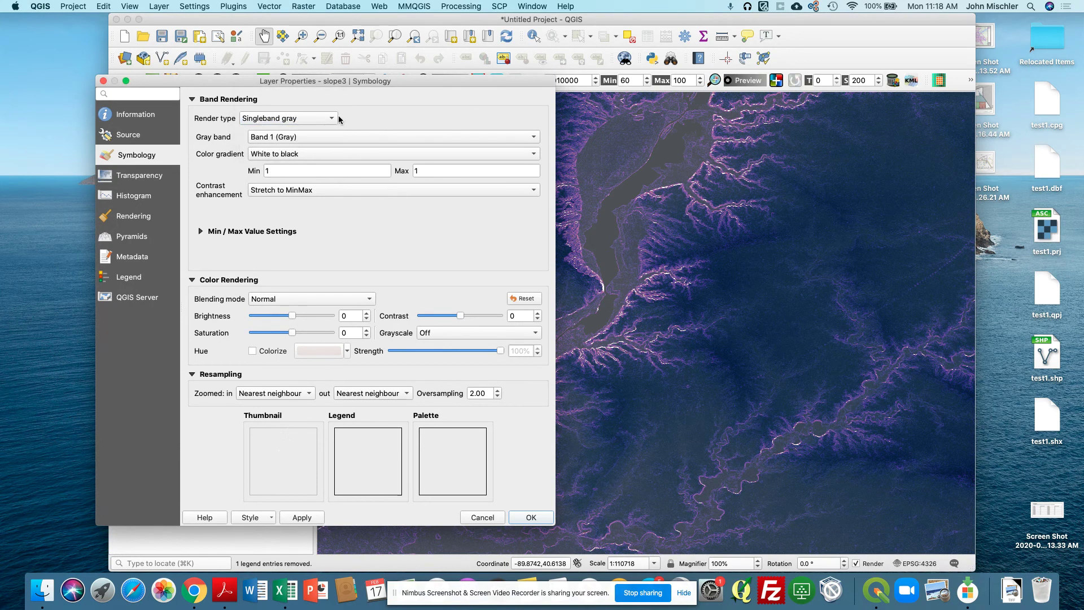
{"action": "left_click", "coordinate": [103, 81]}
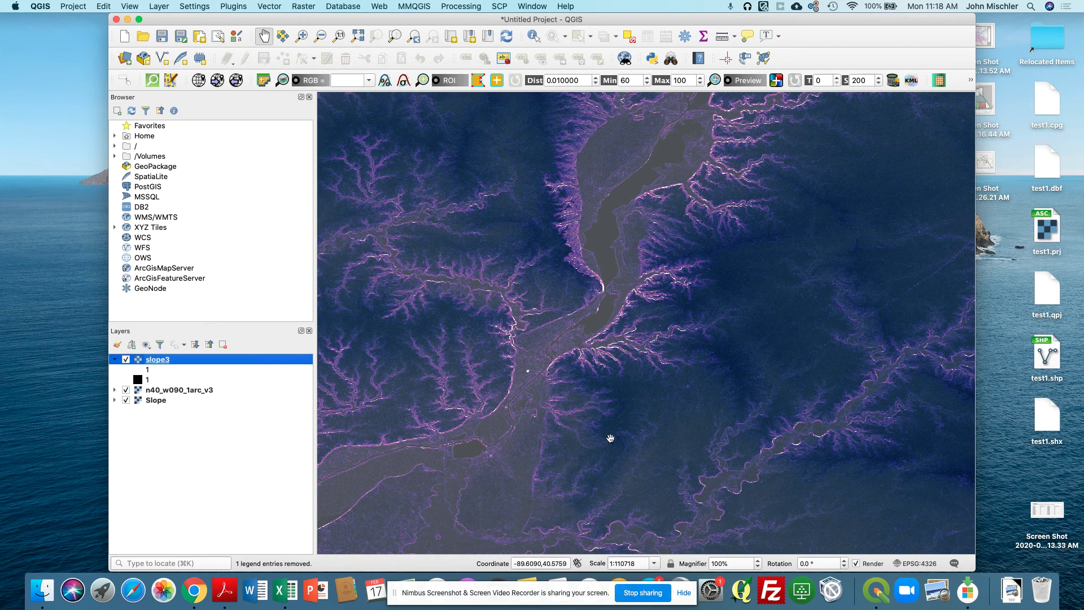
Step: Examine the steep-slope pixels of slope3 against the elevation and slope layers along the river valley
{"action": "scroll", "coordinate": [601, 330], "scroll_direction": "down", "scroll_amount": 1}
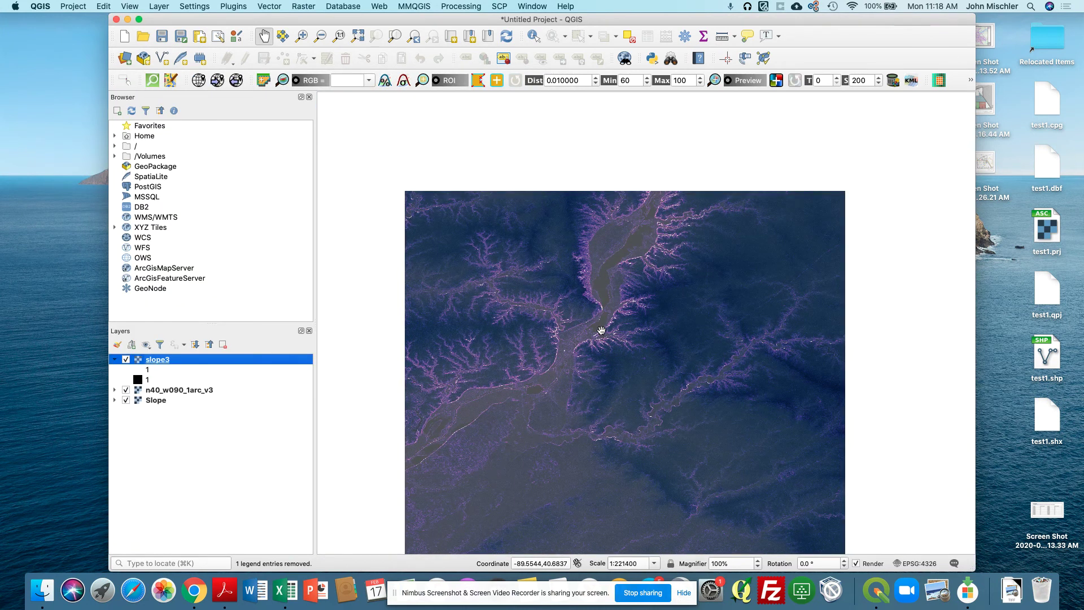
{"action": "scroll", "coordinate": [601, 330], "scroll_direction": "up", "scroll_amount": 4}
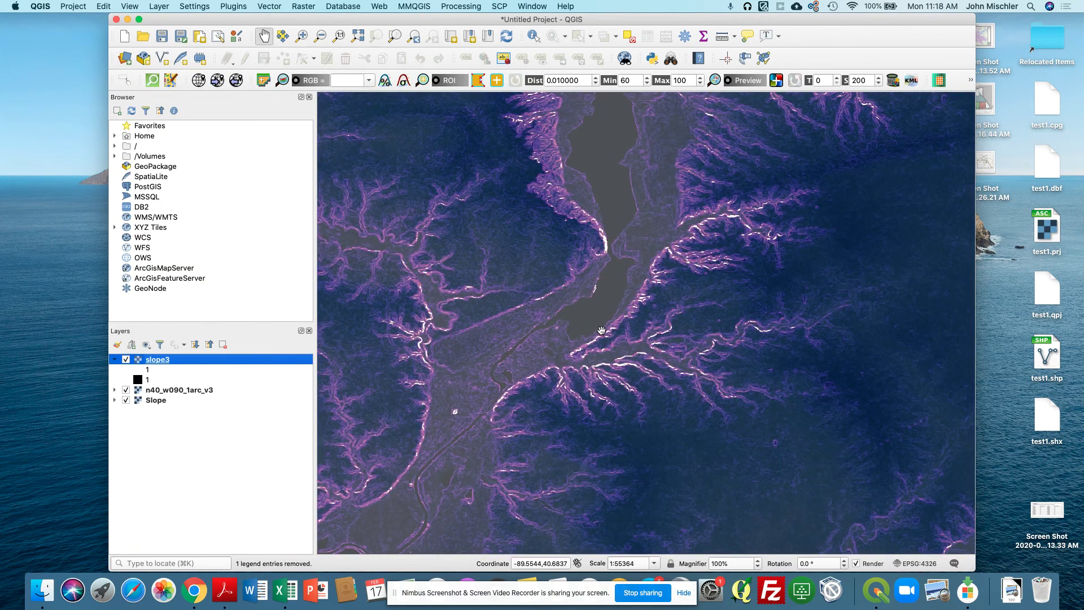
{"action": "scroll", "coordinate": [728, 216], "scroll_direction": "down", "scroll_amount": 1}
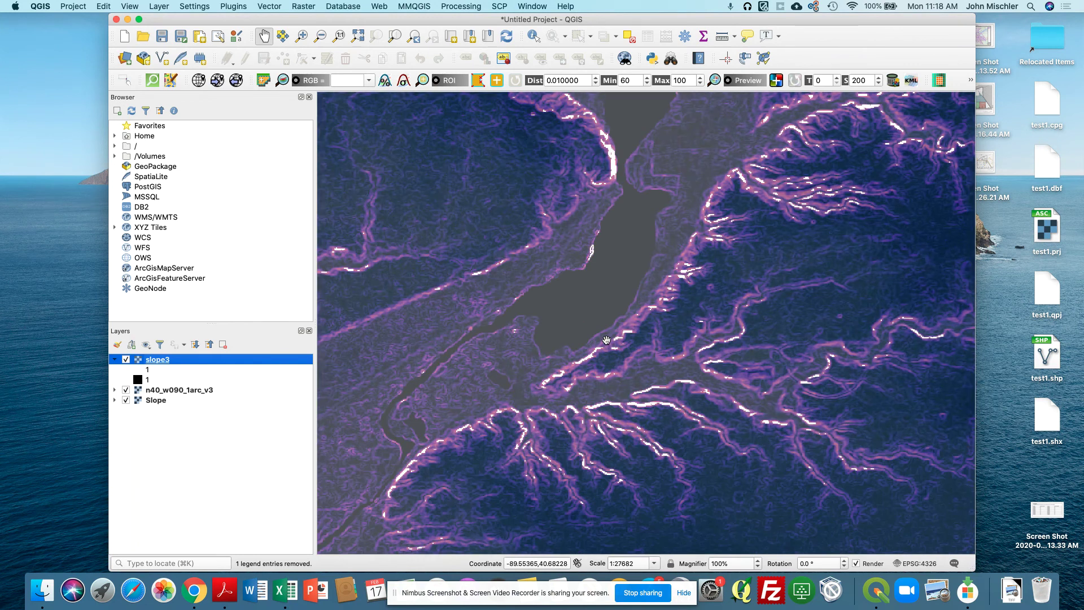
{"action": "left_click_drag", "start_coordinate": [730, 216], "coordinate": [508, 303]}
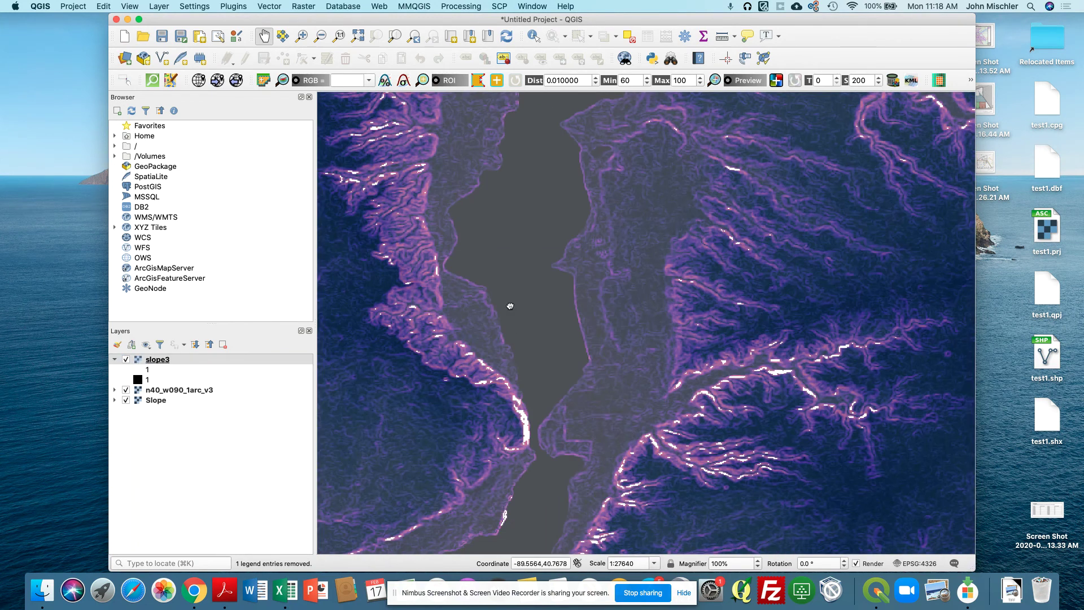
{"action": "scroll", "coordinate": [562, 354], "scroll_direction": "down", "scroll_amount": 1}
{"action": "scroll", "coordinate": [562, 354], "scroll_direction": "down", "scroll_amount": 1}
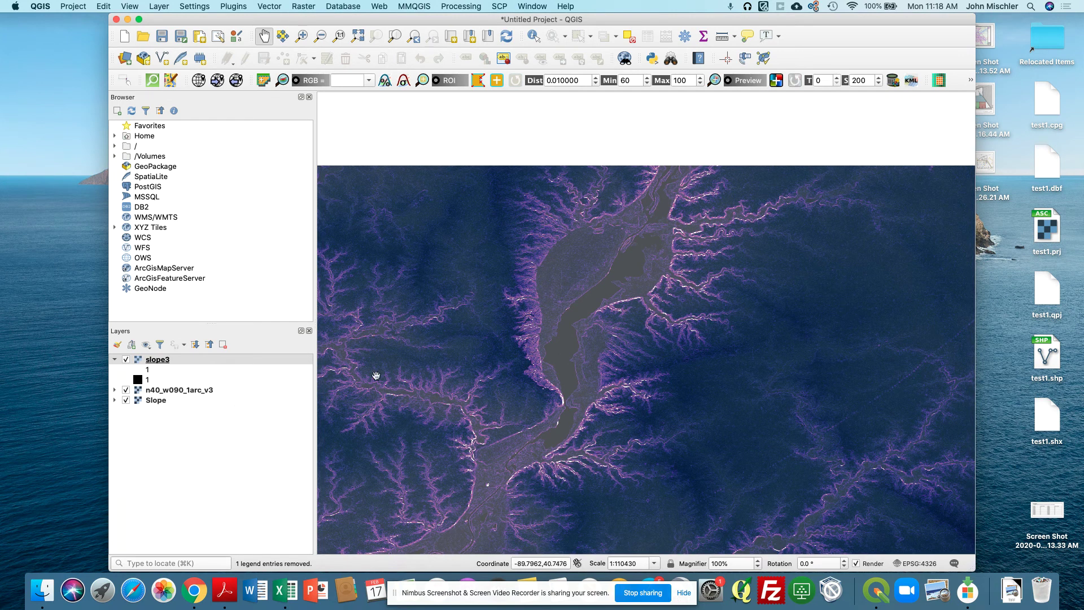
{"action": "left_click", "coordinate": [380, 6]}
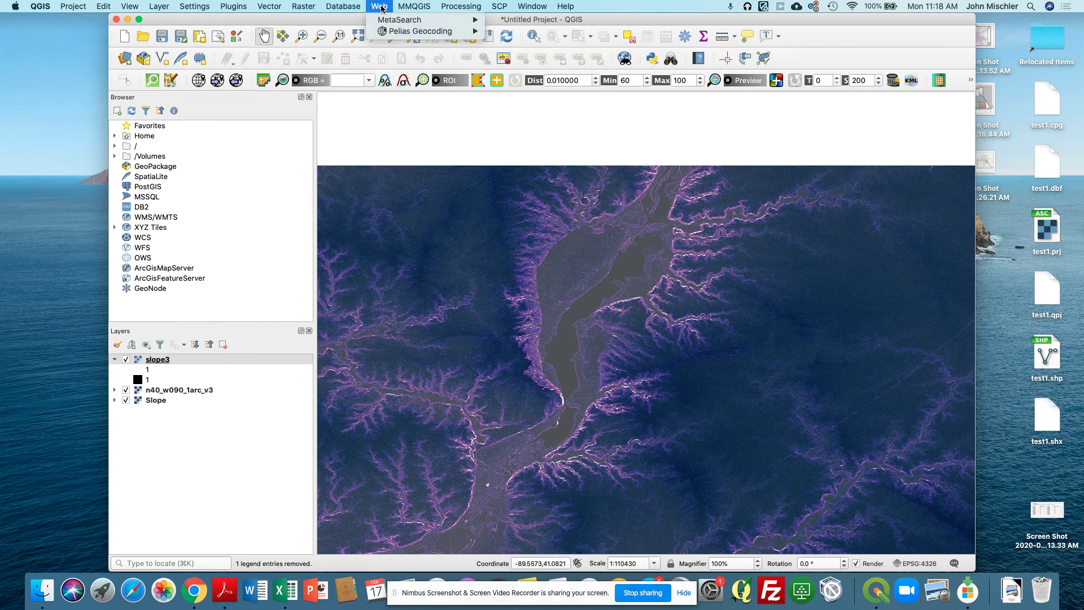
{"action": "mouse_move", "coordinate": [329, 7]}
{"action": "mouse_move", "coordinate": [329, 75]}
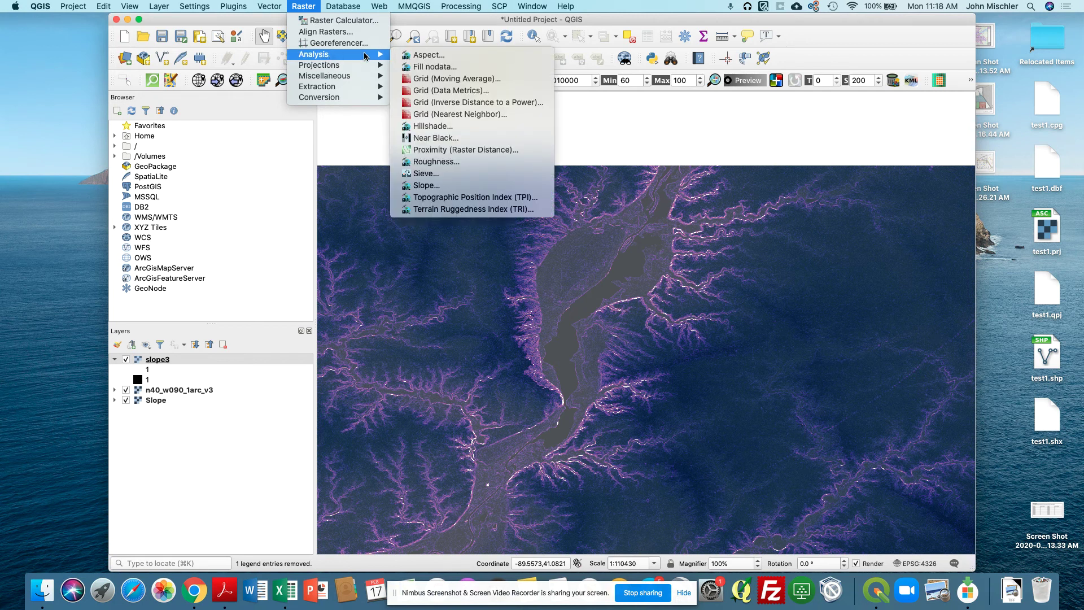
{"action": "left_click", "coordinate": [356, 24]}
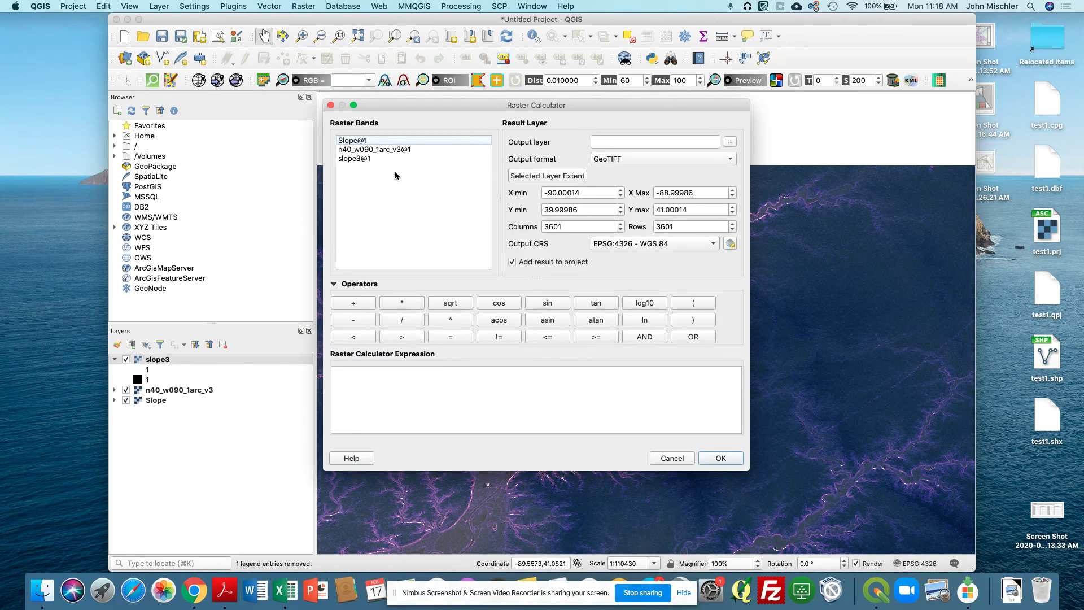
{"action": "double_click", "coordinate": [360, 150]}
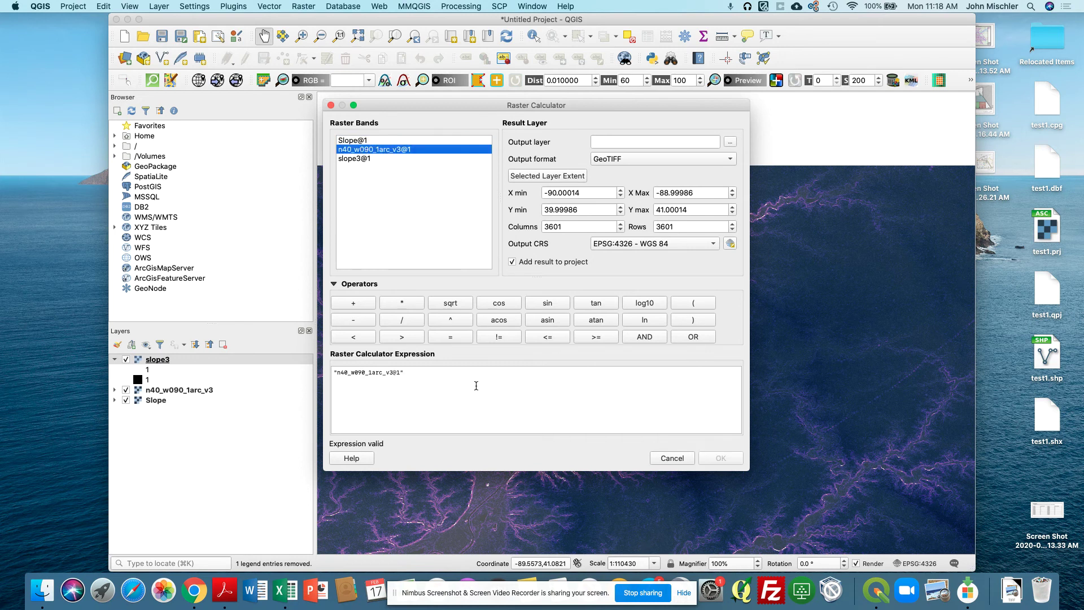
{"action": "left_click", "coordinate": [399, 339]}
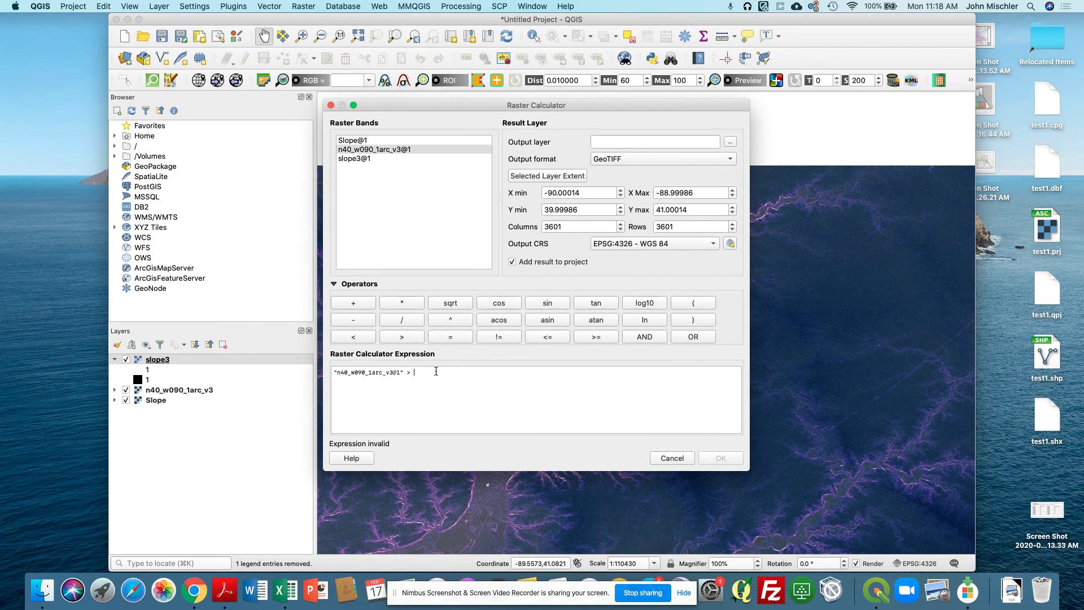
{"action": "left_click", "coordinate": [672, 458]}
Step: Check the elevation value range in the n40_w090_1arc_v3 layer's symbology classes
{"action": "double_click", "coordinate": [186, 391]}
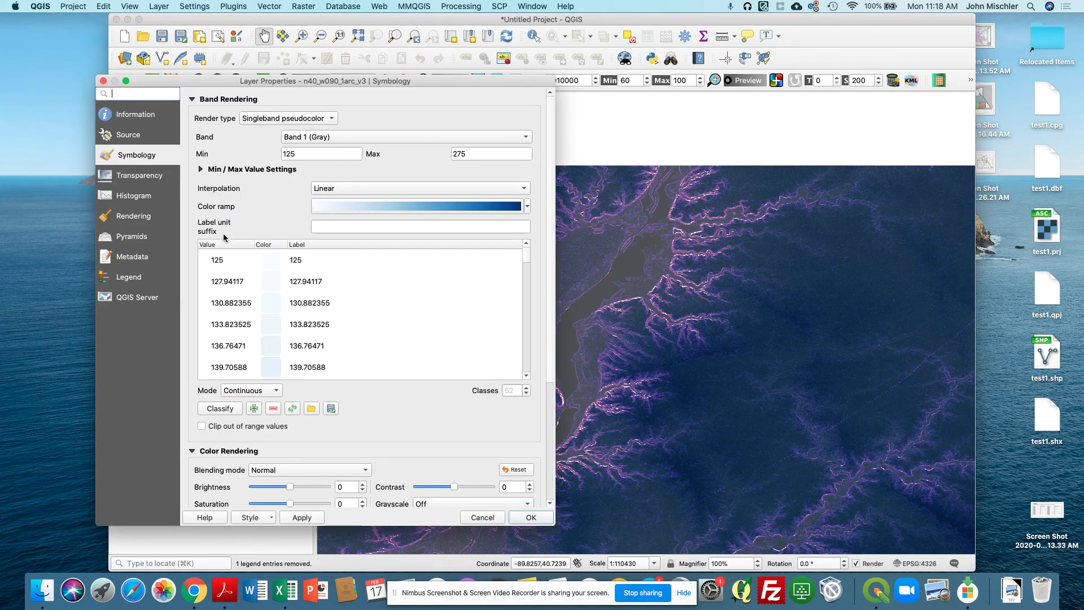
{"action": "scroll", "coordinate": [249, 309], "scroll_direction": "down", "scroll_amount": 4}
{"action": "scroll", "coordinate": [249, 309], "scroll_direction": "down", "scroll_amount": 15}
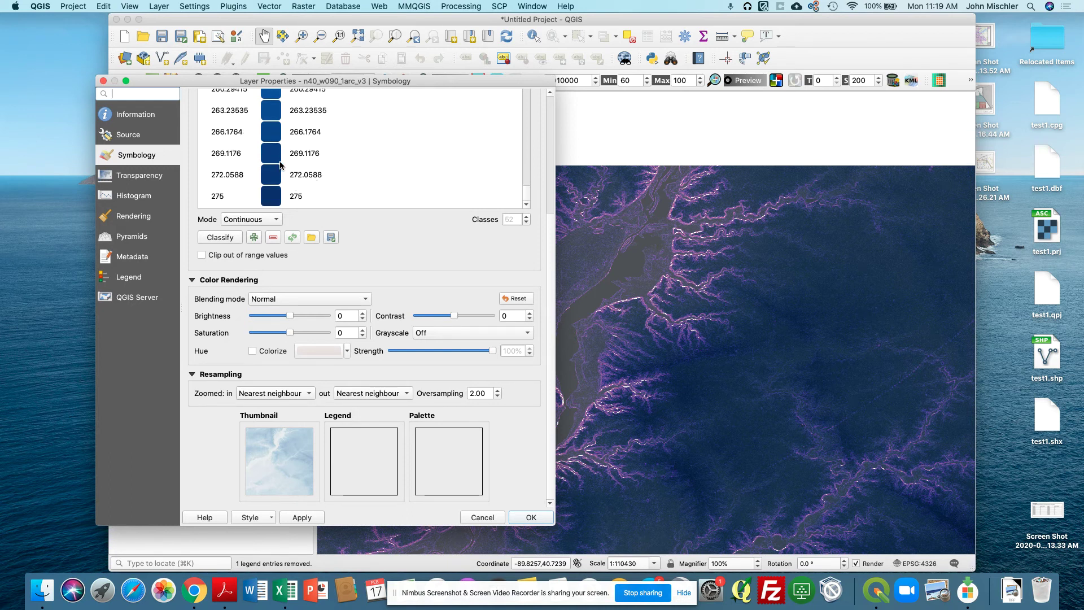
{"action": "left_click", "coordinate": [104, 81]}
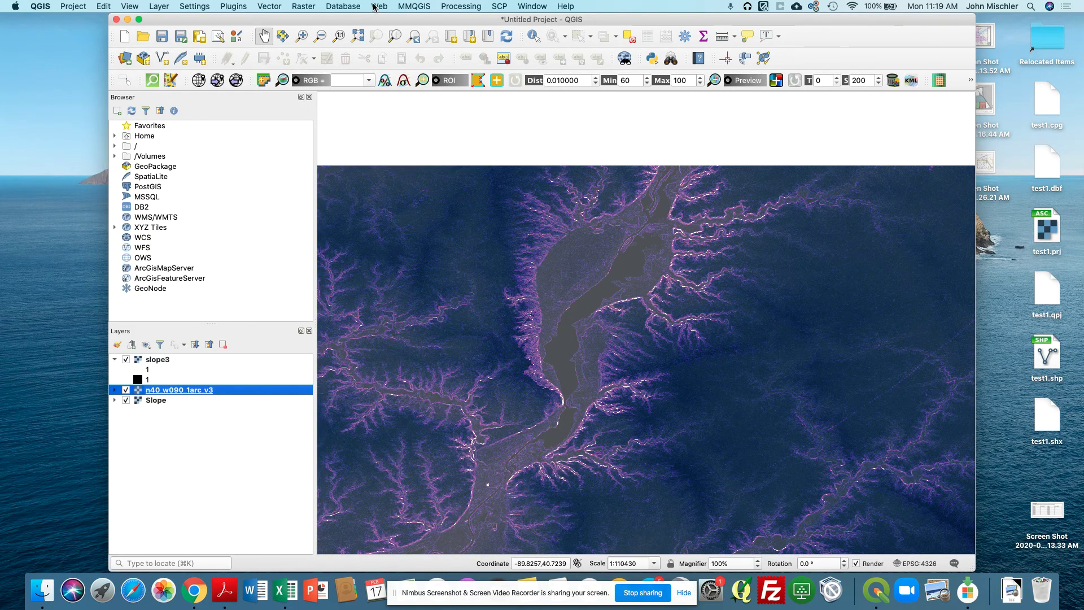
Step: Build a raster calculation expression selecting n40_w090_1arc_v3@1 cells with elevation greater than 270
{"action": "left_click", "coordinate": [305, 8]}
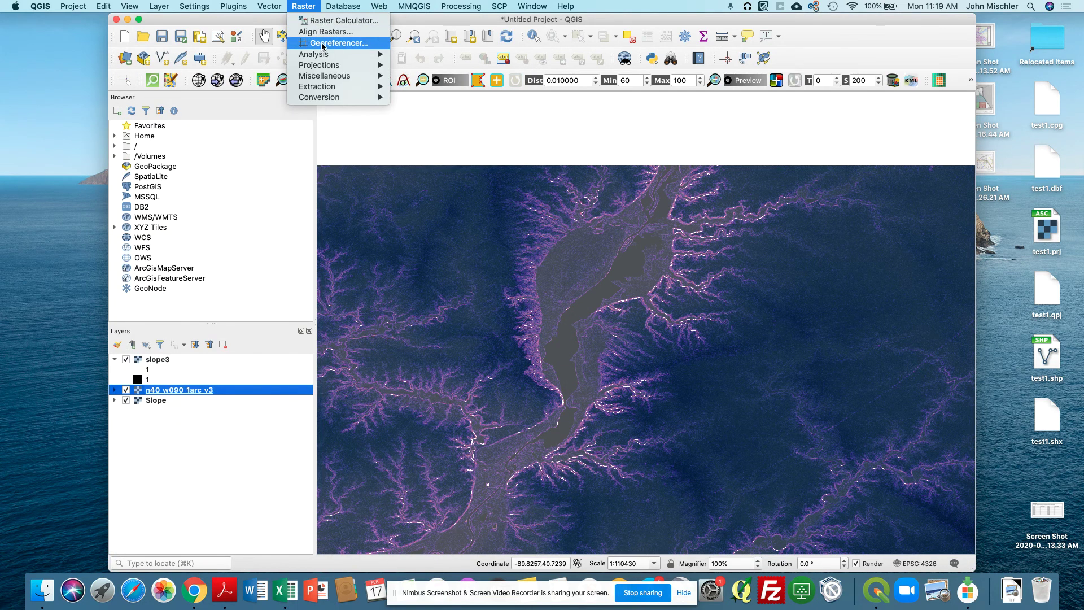
{"action": "left_click", "coordinate": [329, 21]}
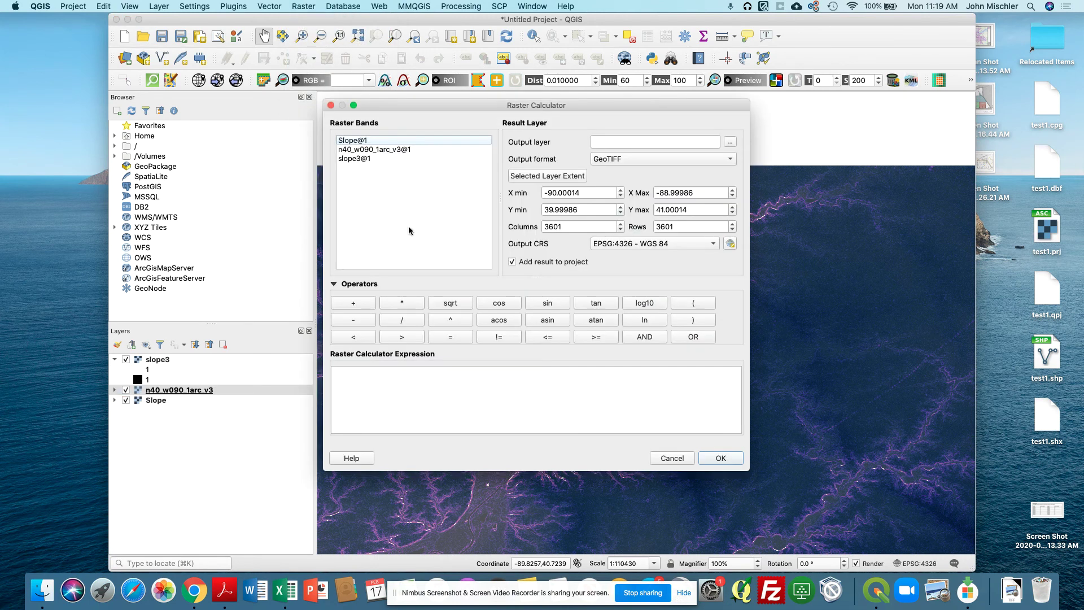
{"action": "double_click", "coordinate": [381, 150]}
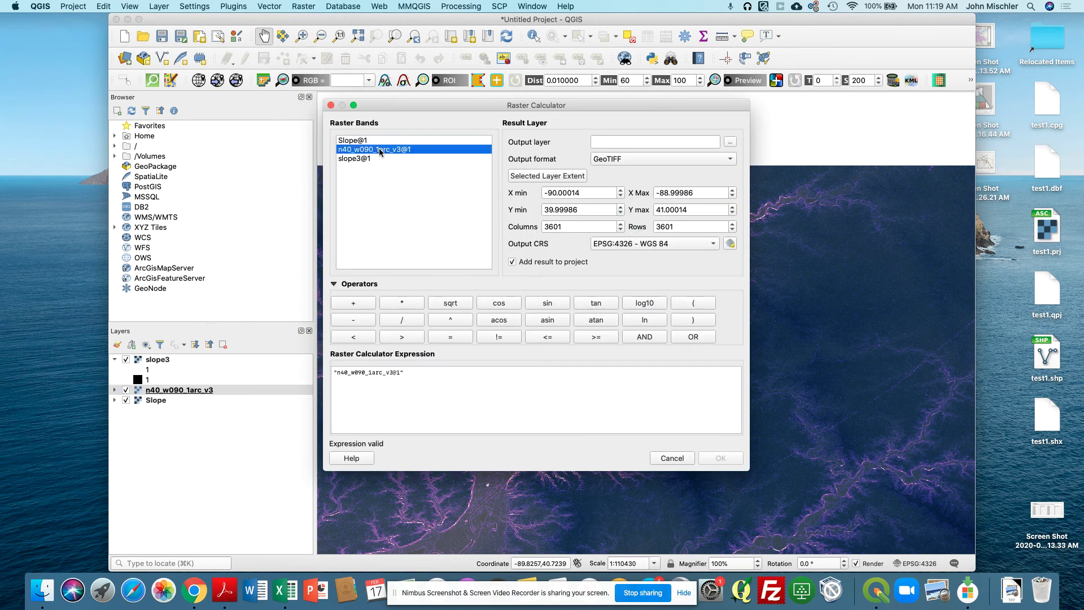
{"action": "left_click", "coordinate": [412, 337]}
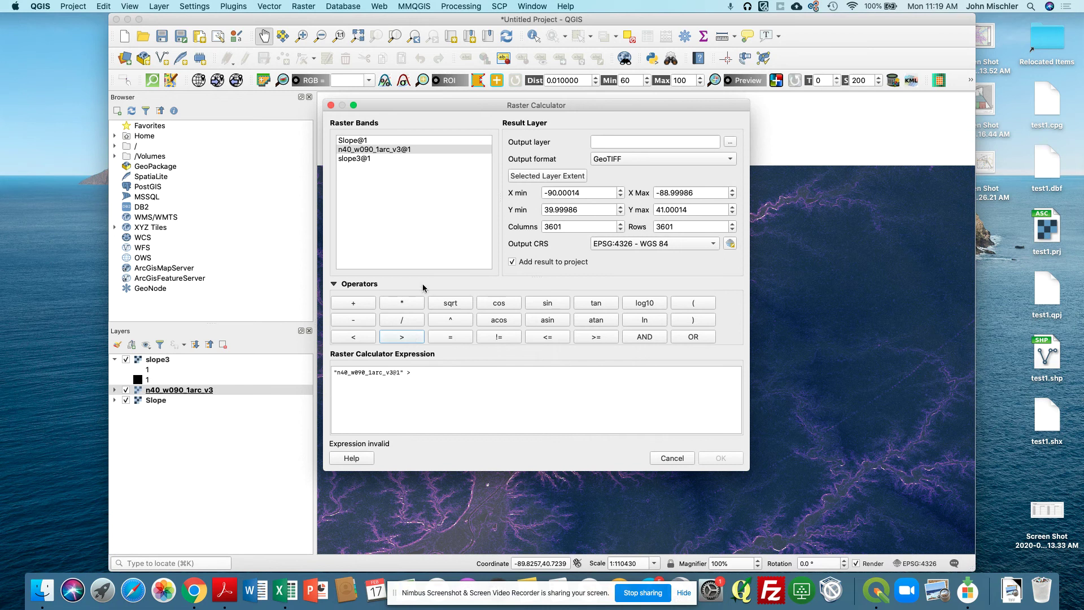
{"action": "left_click", "coordinate": [468, 378]}
{"action": "type", "text": "270"}
Step: Set the calculation's output to a file named elev in Downloads and run it
{"action": "left_click", "coordinate": [729, 142]}
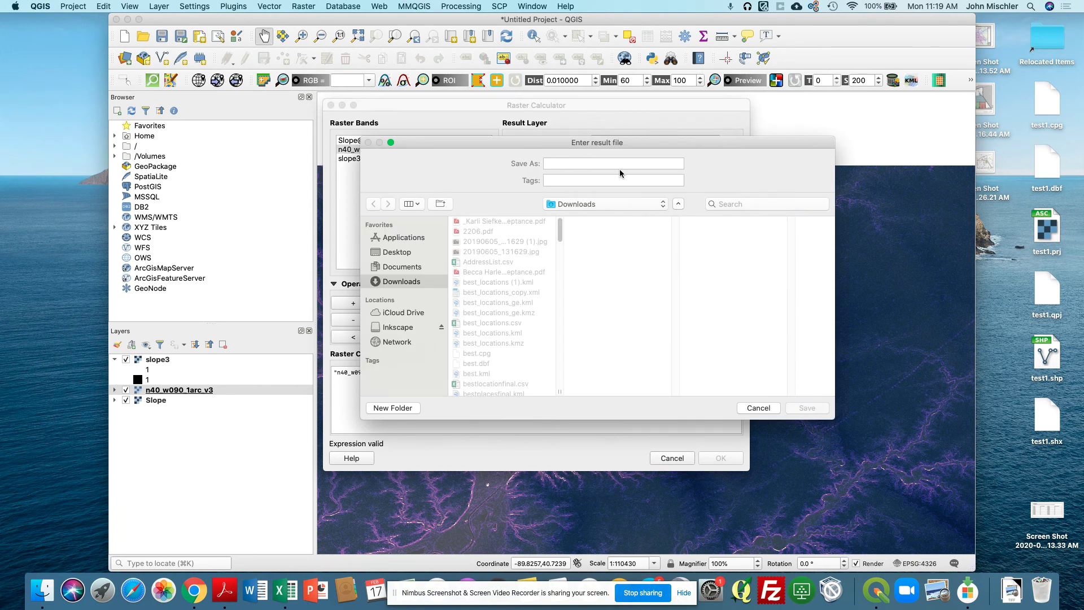
{"action": "left_click", "coordinate": [618, 164]}
{"action": "type", "text": "ele"}
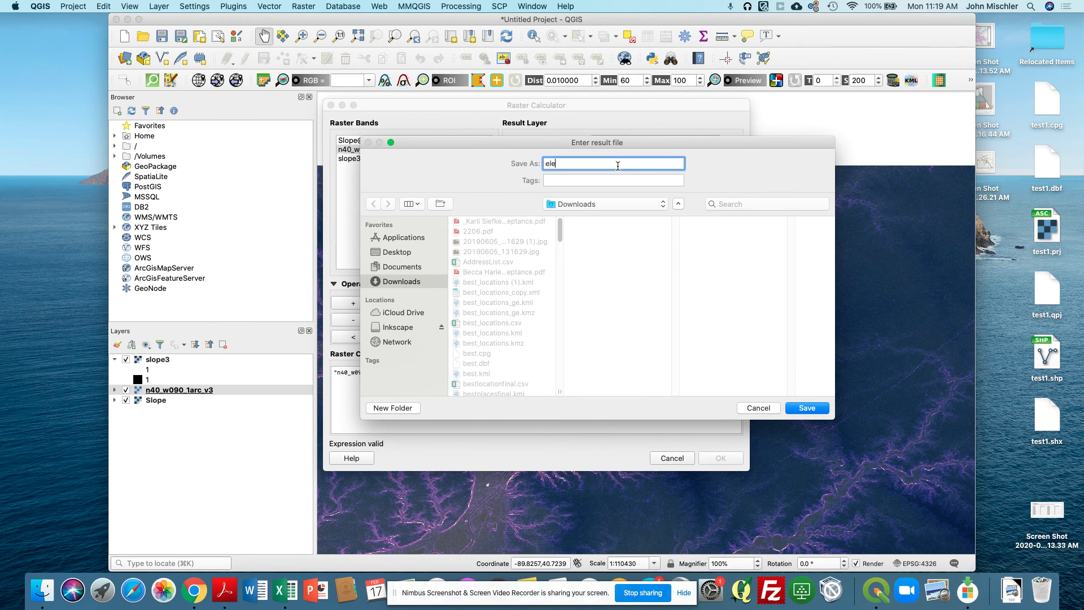
{"action": "type", "text": "v"}
{"action": "left_click", "coordinate": [809, 408]}
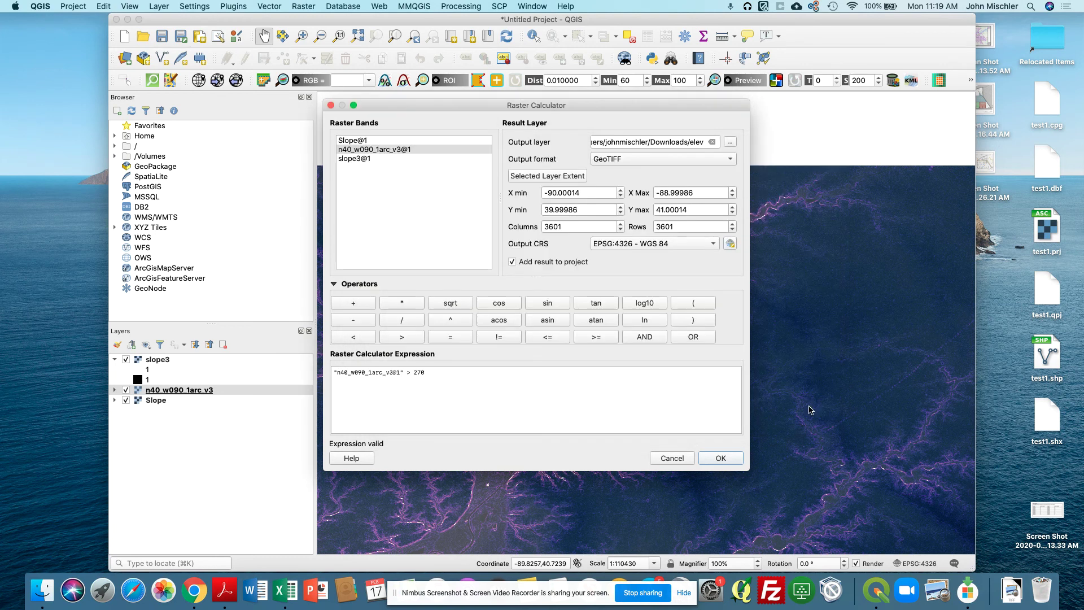
{"action": "left_click", "coordinate": [721, 458]}
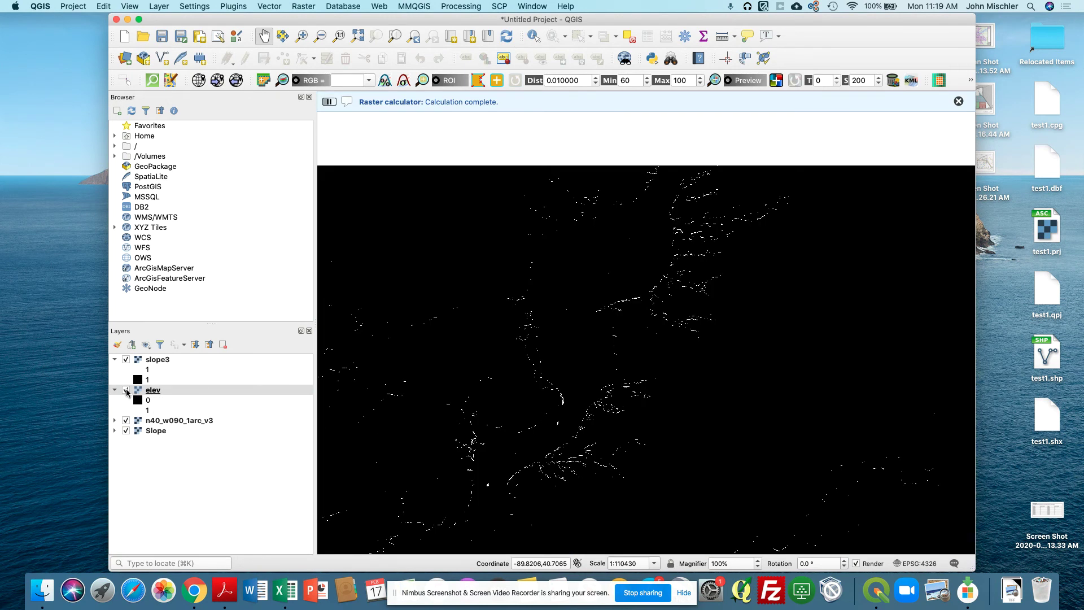
Step: Compare the elev layer with the layers beneath it by switching its visibility, leaving it hidden
{"action": "left_click", "coordinate": [126, 390]}
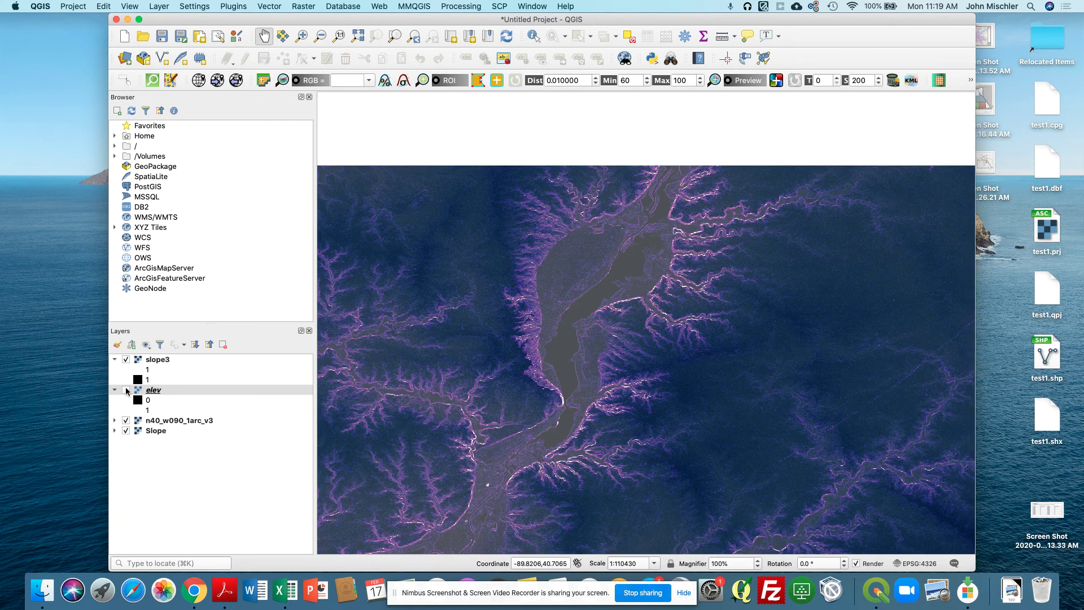
{"action": "left_click", "coordinate": [125, 390]}
{"action": "left_click", "coordinate": [126, 390]}
{"action": "left_click", "coordinate": [126, 390]}
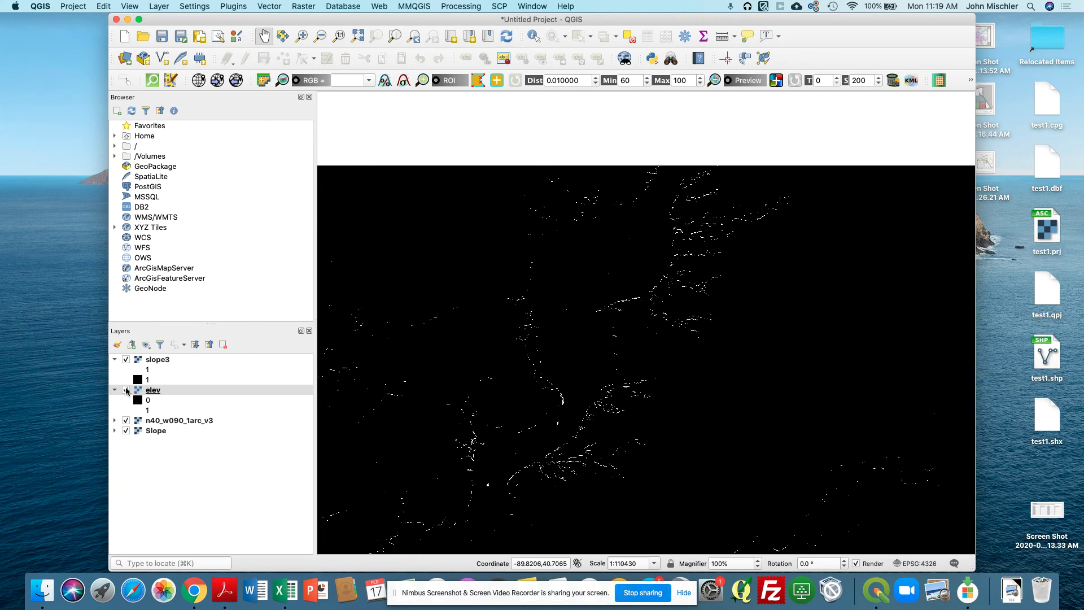
{"action": "left_click", "coordinate": [125, 390]}
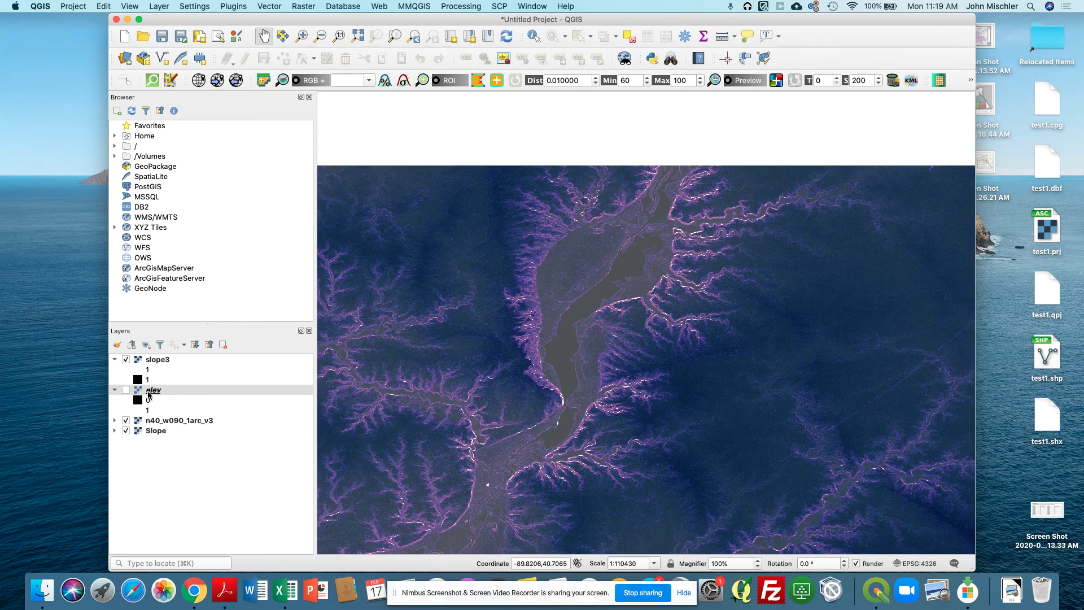
Step: Remove the elev, slope3 and Slope layers from the project
{"action": "left_click", "coordinate": [223, 344]}
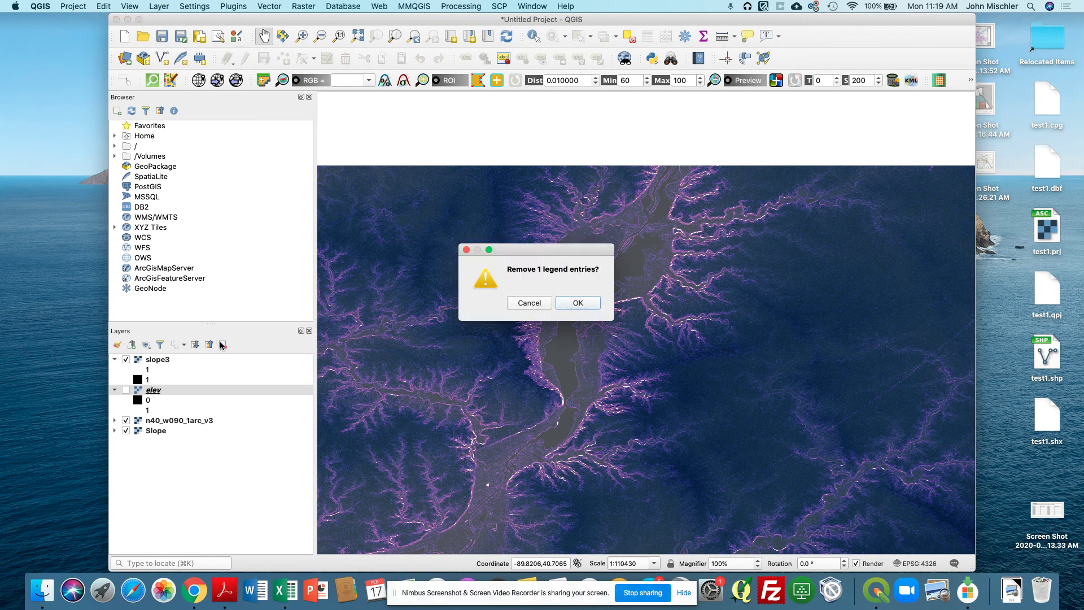
{"action": "left_click", "coordinate": [579, 303]}
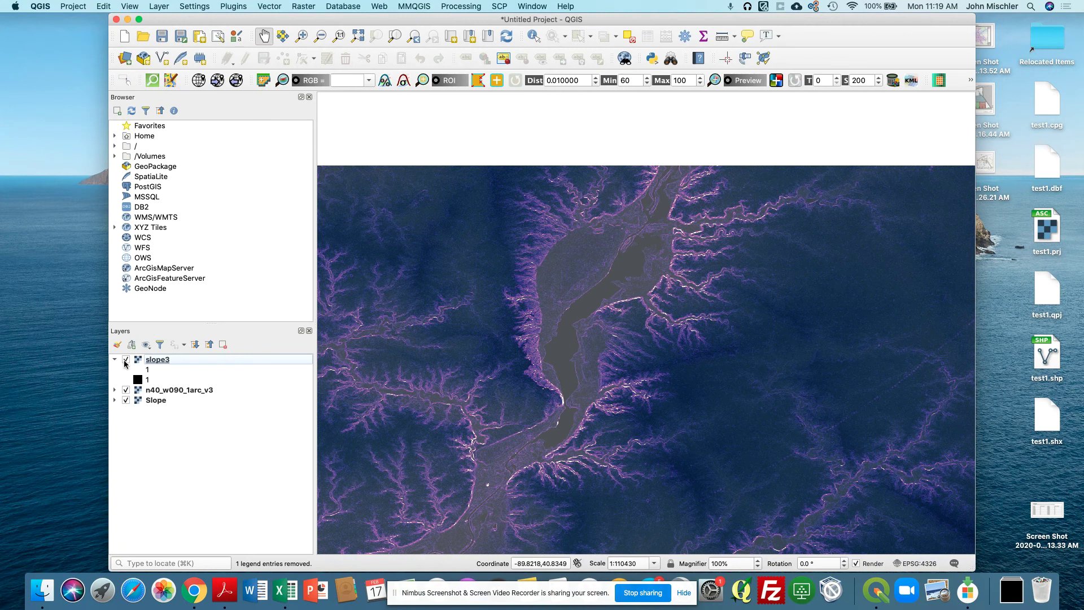
{"action": "left_click", "coordinate": [162, 362]}
{"action": "left_click", "coordinate": [223, 344]}
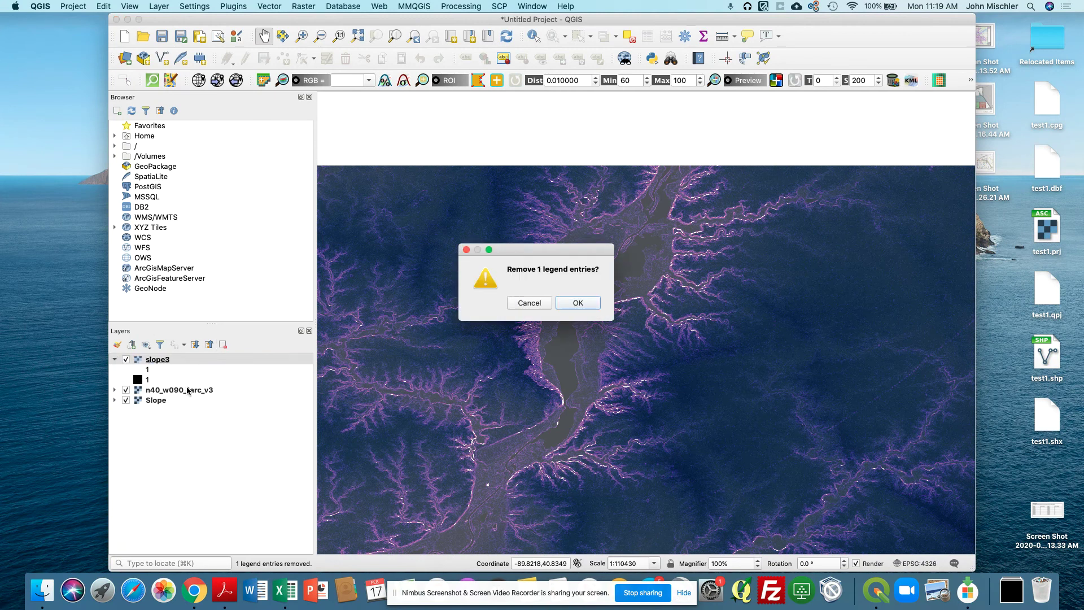
{"action": "left_click", "coordinate": [579, 303]}
{"action": "left_click", "coordinate": [180, 368]}
{"action": "left_click", "coordinate": [223, 344]}
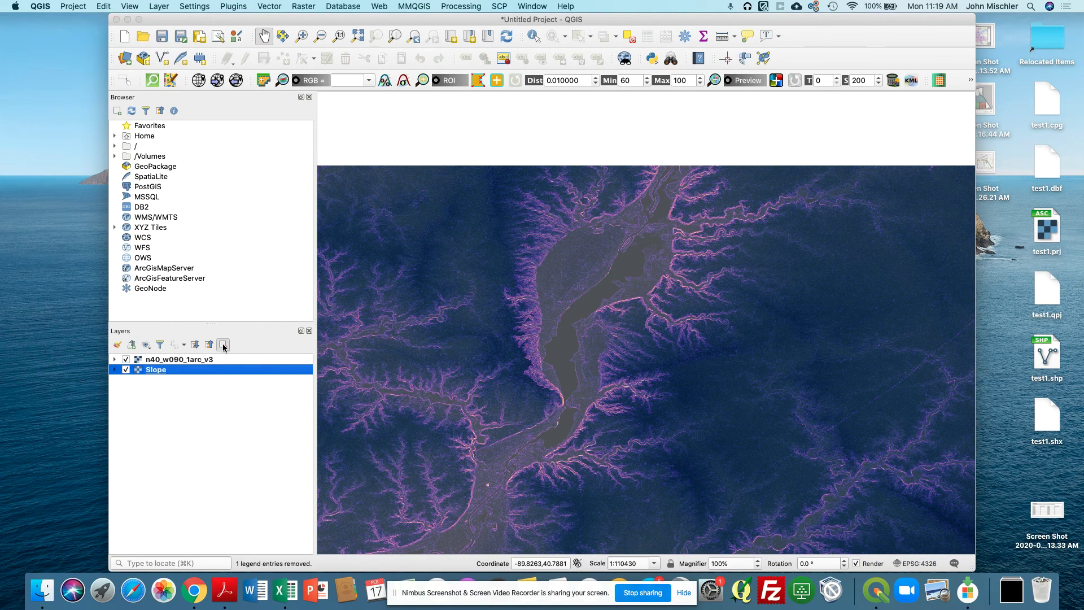
{"action": "left_click", "coordinate": [579, 302]}
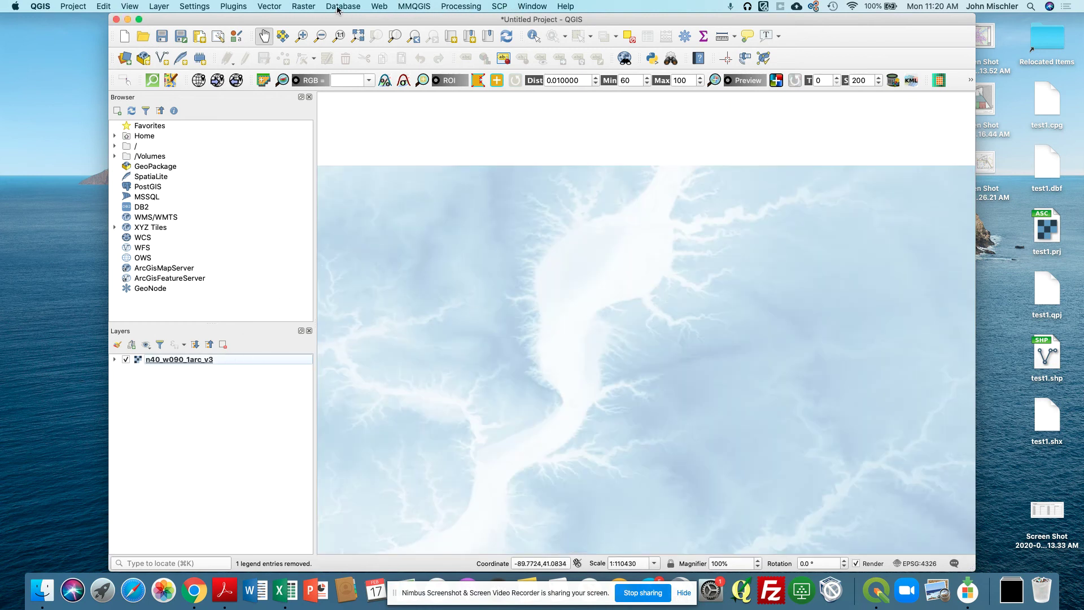
Step: Start another raster calculation and set its output to a file named elev2 in Downloads
{"action": "left_click", "coordinate": [305, 6]}
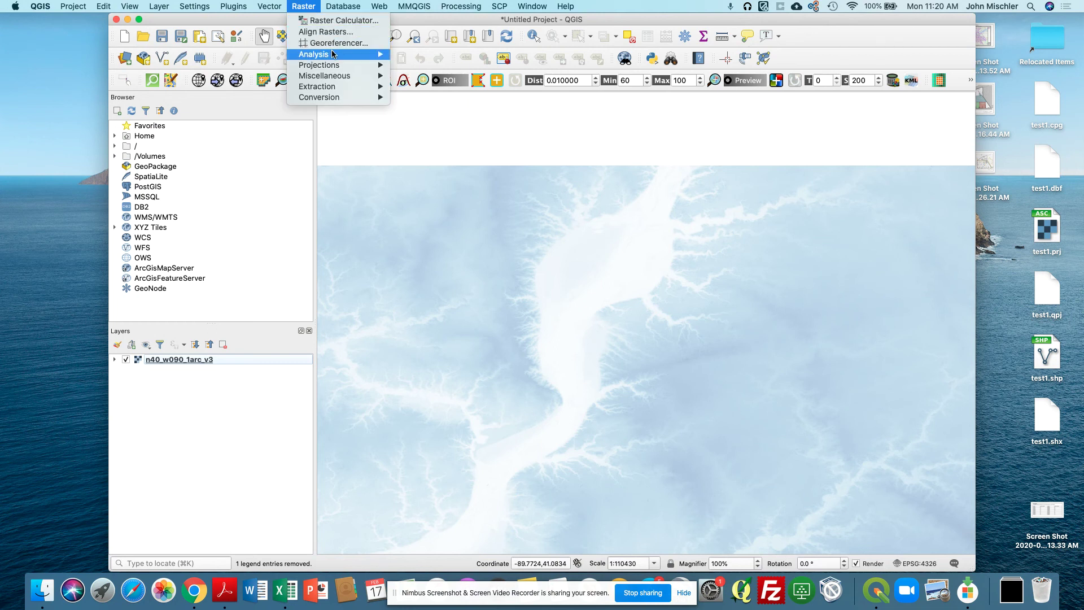
{"action": "mouse_move", "coordinate": [332, 54]}
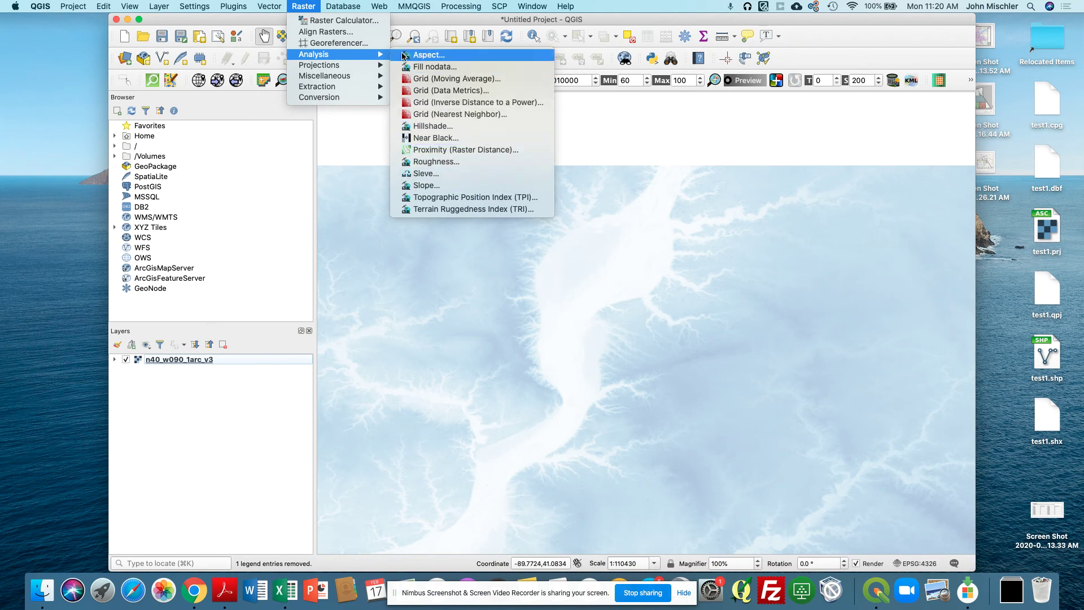
{"action": "mouse_move", "coordinate": [380, 10]}
{"action": "mouse_move", "coordinate": [303, 6]}
{"action": "left_click", "coordinate": [330, 19]}
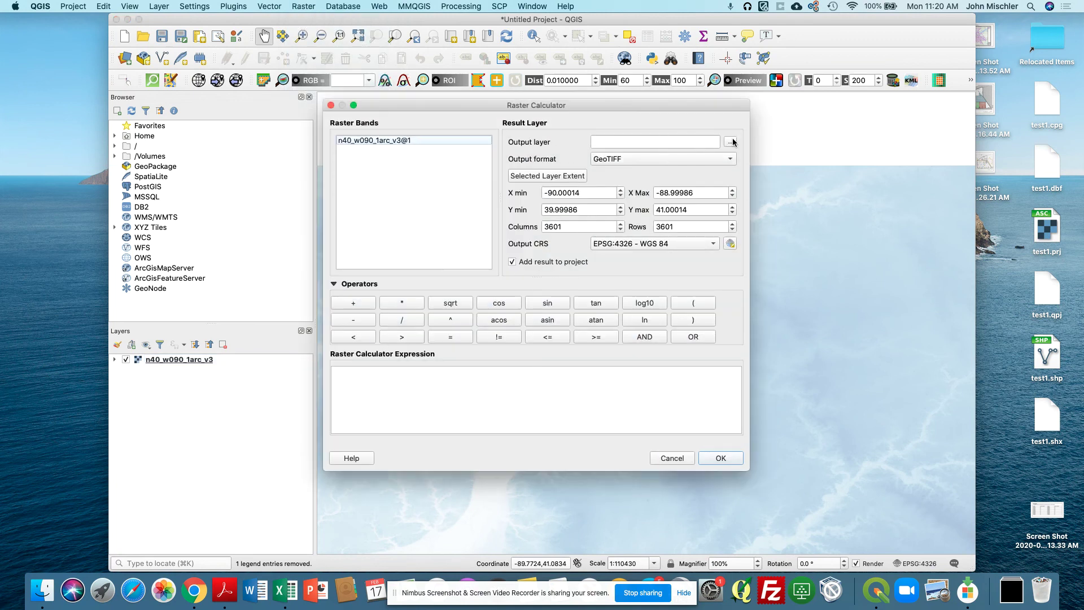
{"action": "left_click", "coordinate": [730, 142]}
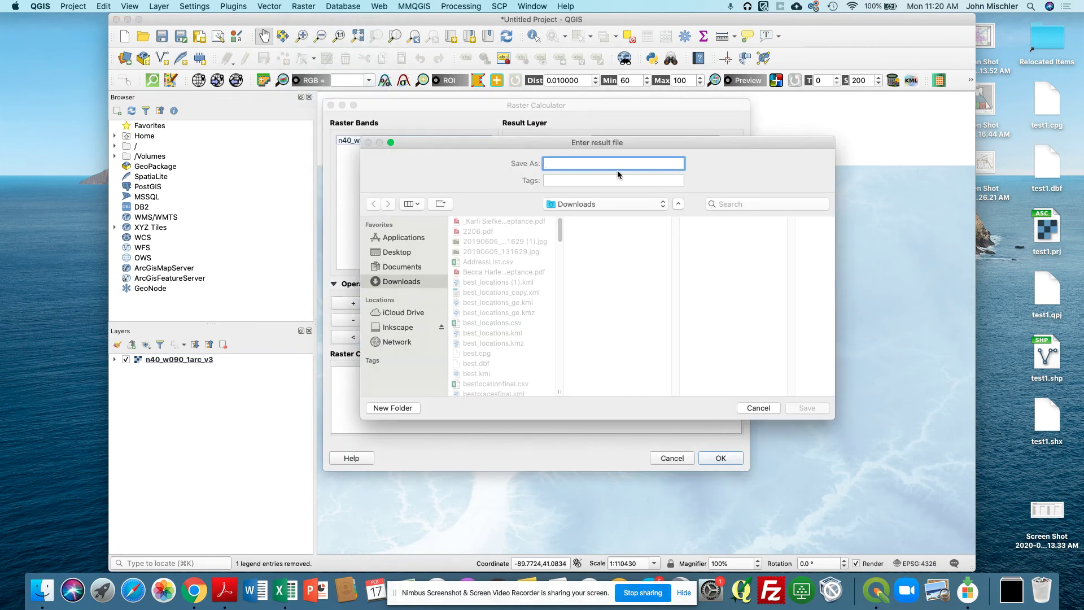
{"action": "type", "text": "elev2"}
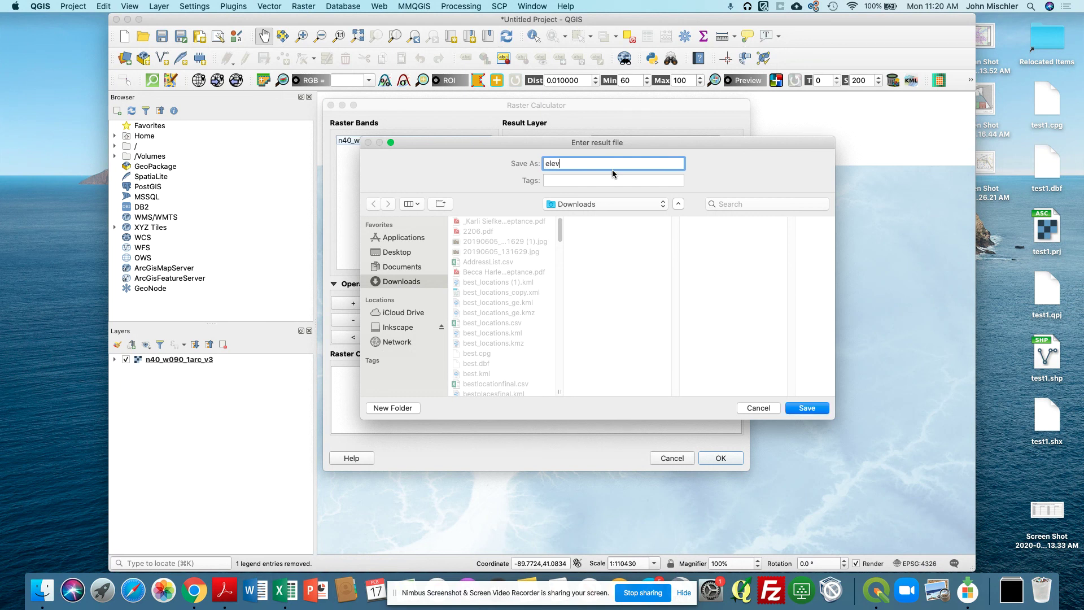
{"action": "left_click", "coordinate": [795, 406]}
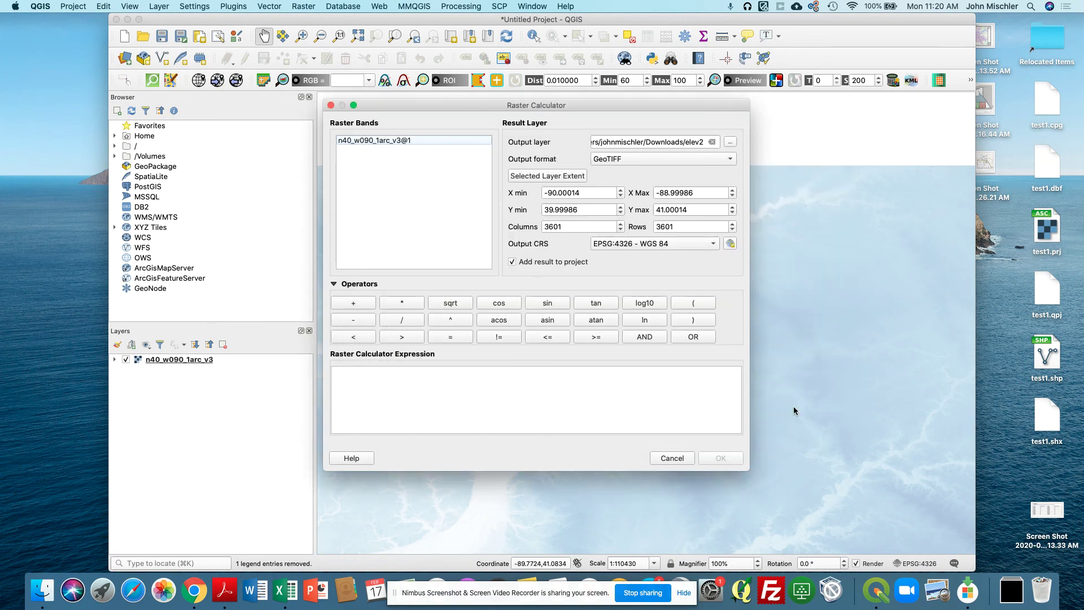
Step: Enter a greater-than elevation threshold expression on n40_w090_1arc_v3@1 and run the elev2 calculation
{"action": "double_click", "coordinate": [368, 140]}
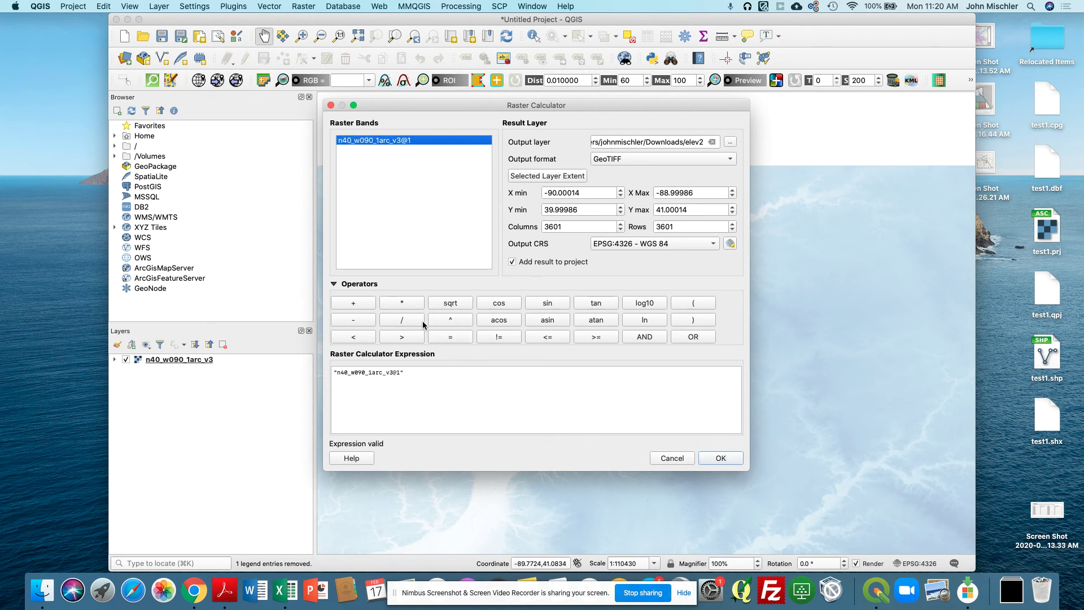
{"action": "left_click", "coordinate": [409, 334]}
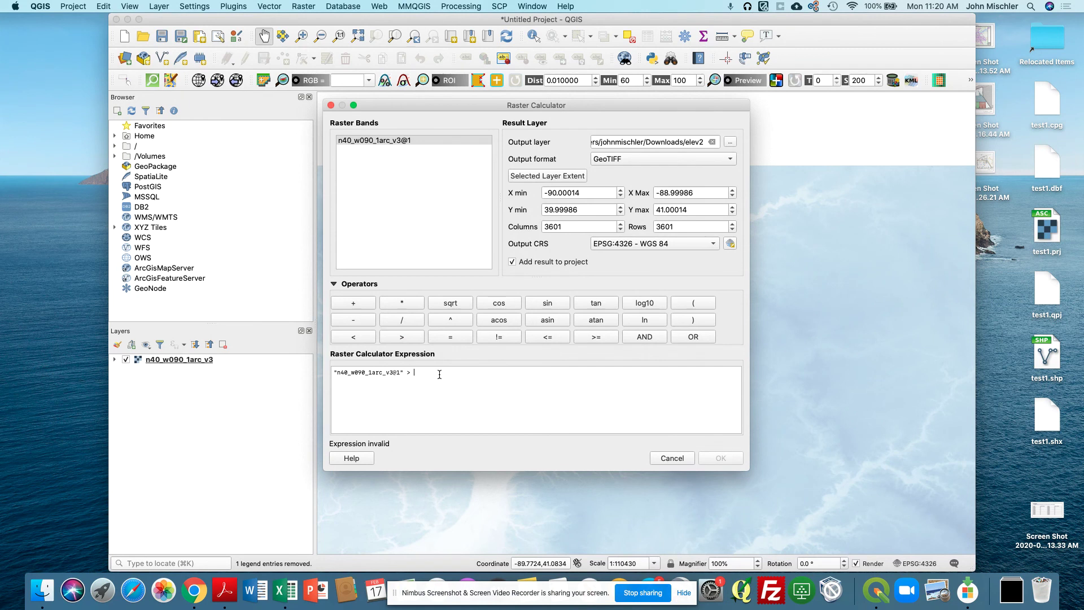
{"action": "type", "text": "27"}
{"action": "left_click", "coordinate": [719, 458]}
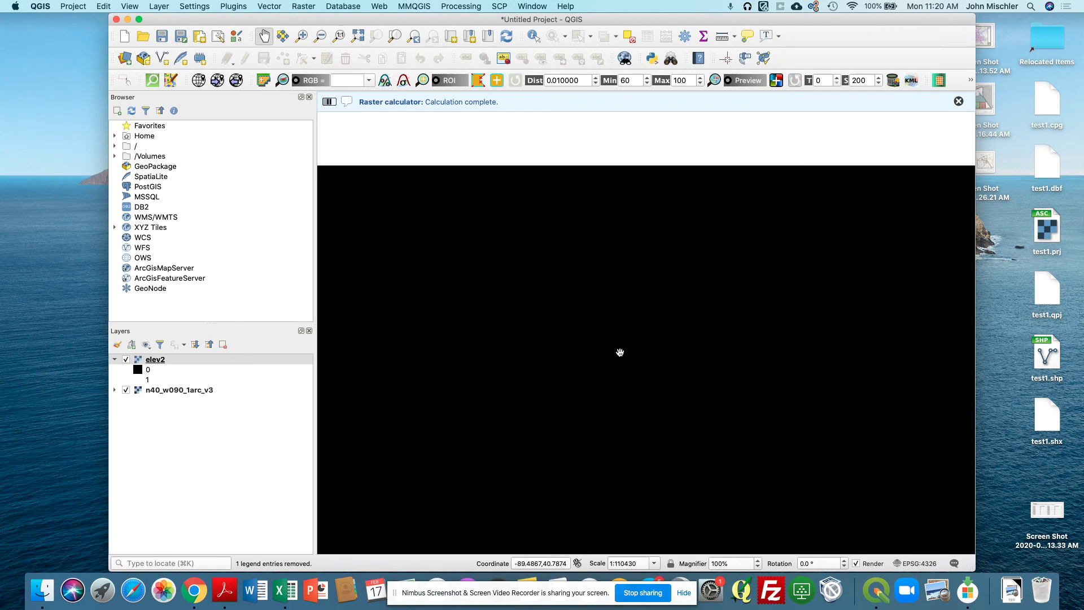
Step: Inspect the elev2 raster across its extent and remove it from the project
{"action": "scroll", "coordinate": [620, 354], "scroll_direction": "down", "scroll_amount": 4}
{"action": "scroll", "coordinate": [619, 353], "scroll_direction": "up", "scroll_amount": 2}
{"action": "scroll", "coordinate": [620, 352], "scroll_direction": "up", "scroll_amount": 1}
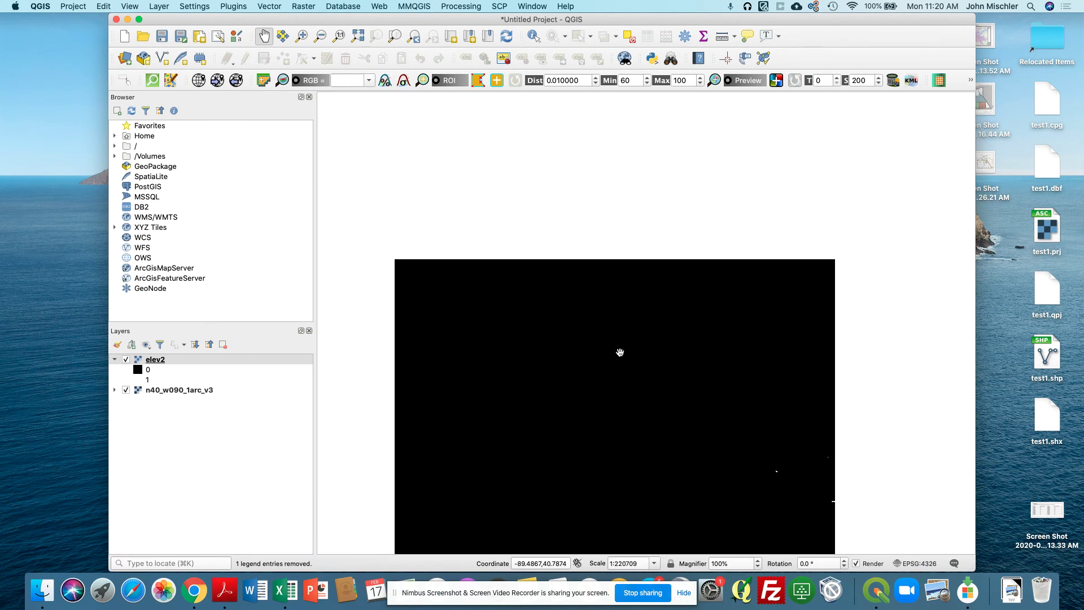
{"action": "left_click_drag", "start_coordinate": [719, 430], "coordinate": [686, 251]}
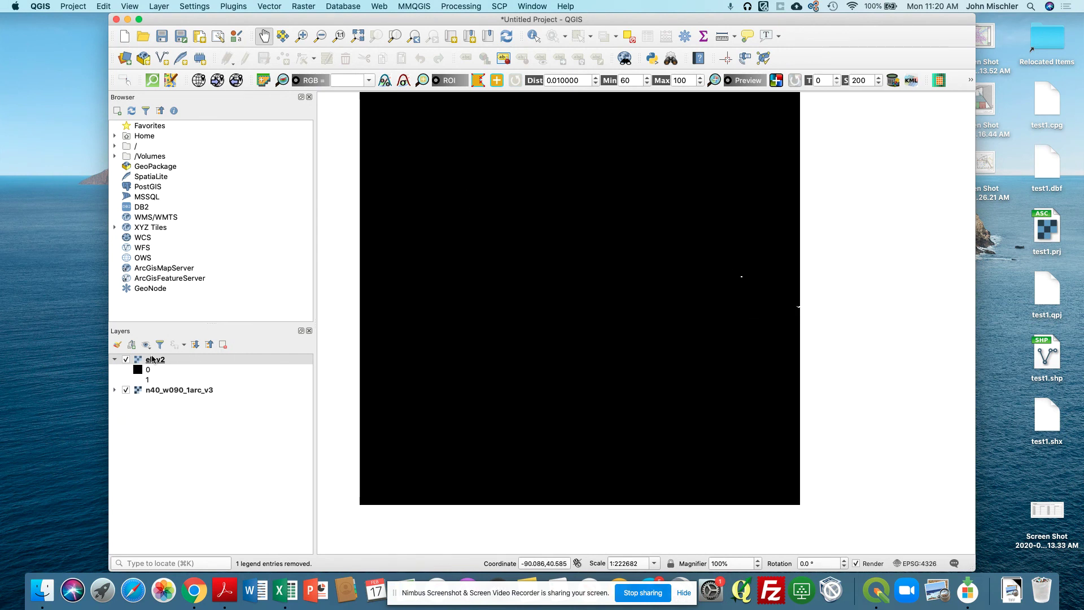
{"action": "left_click", "coordinate": [226, 348]}
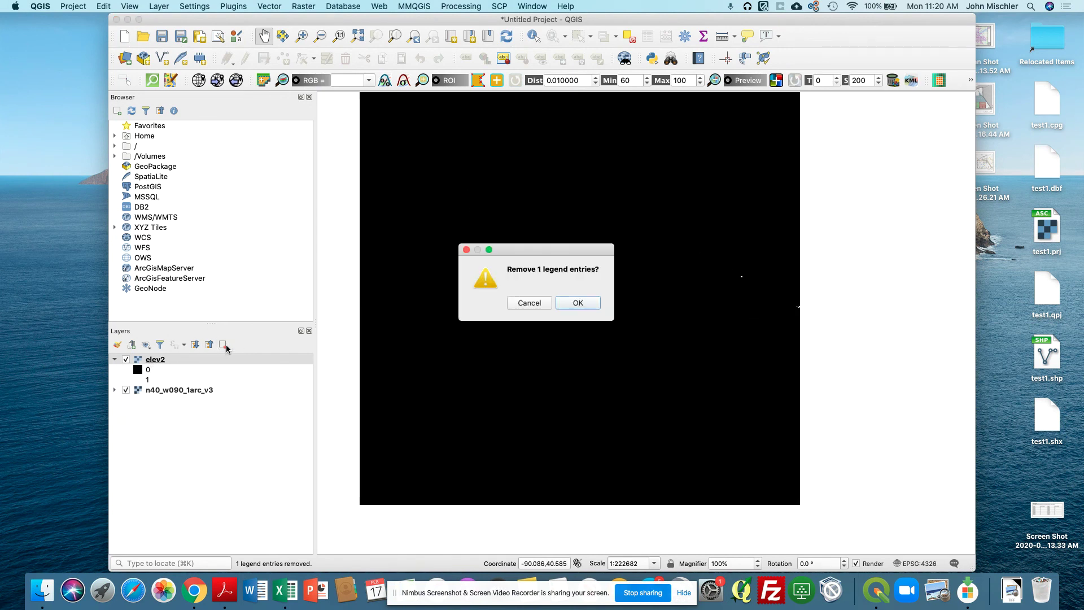
{"action": "left_click", "coordinate": [579, 303]}
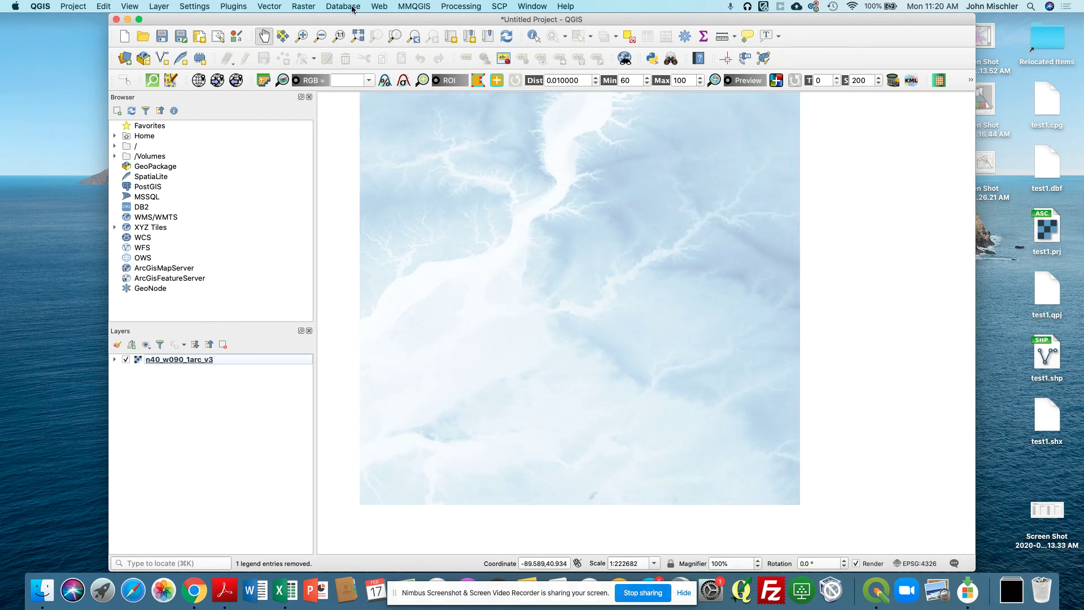
Step: Build a new raster calculation expression testing n40_w090_1arc_v3@1 with the greater-than operator against an elevation threshold
{"action": "left_click", "coordinate": [310, 8]}
{"action": "mouse_move", "coordinate": [320, 54]}
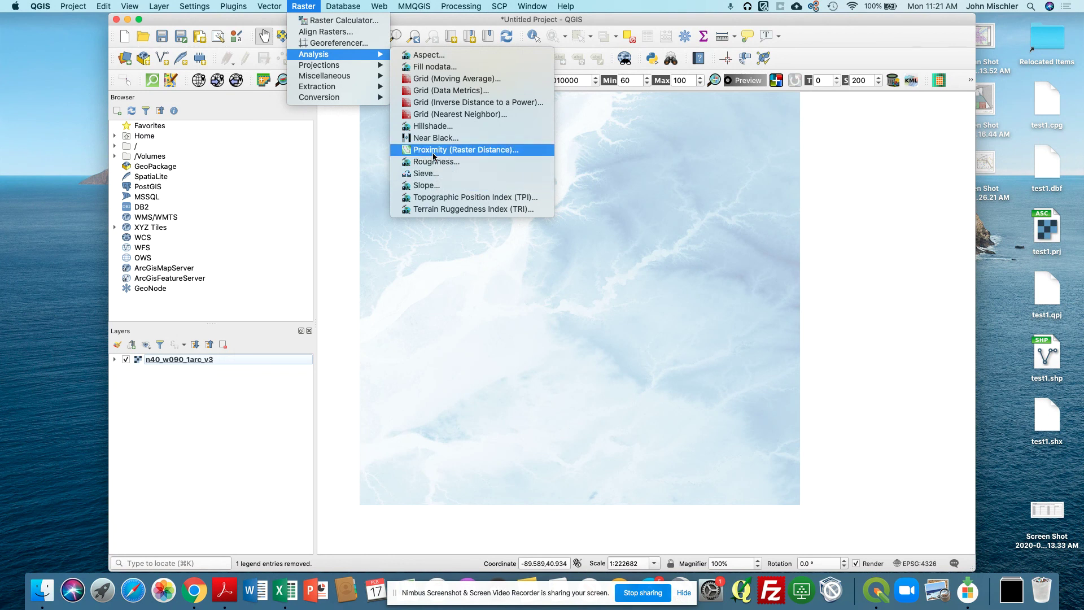
{"action": "left_click", "coordinate": [329, 23]}
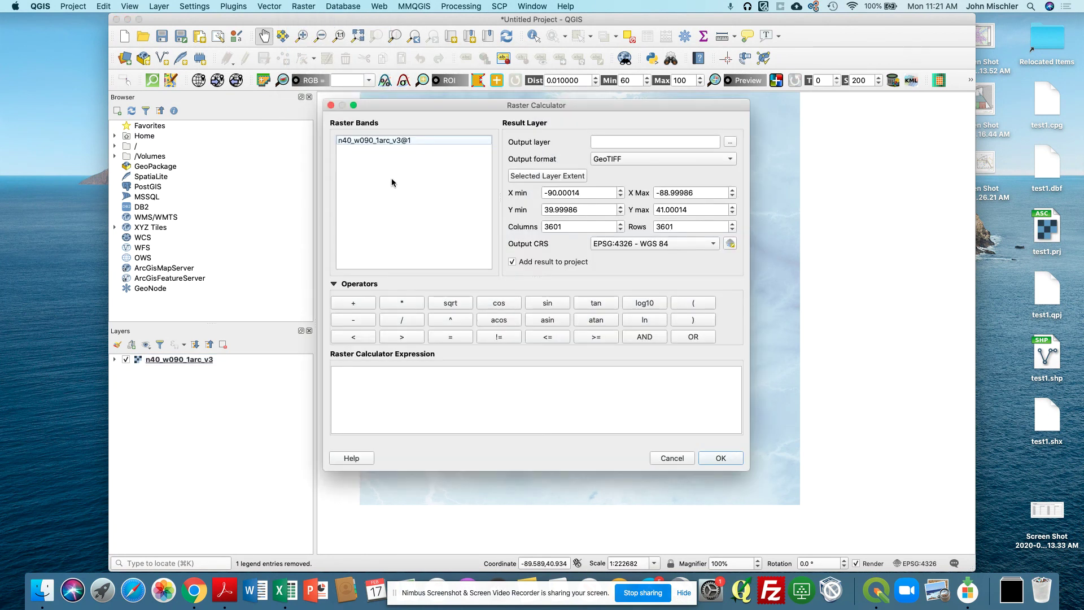
{"action": "double_click", "coordinate": [374, 140]}
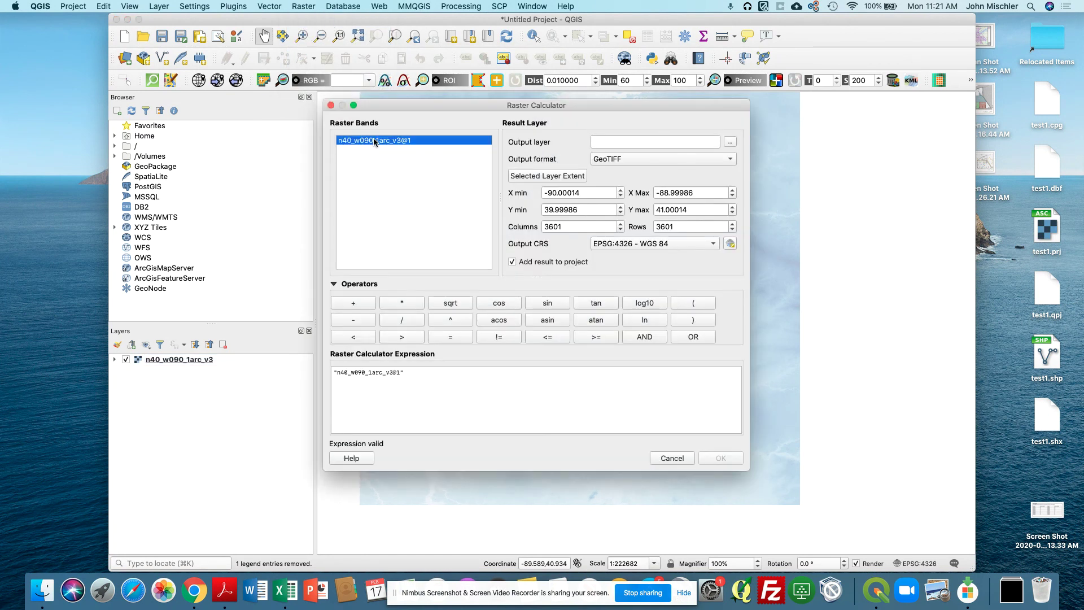
{"action": "left_click", "coordinate": [403, 336]}
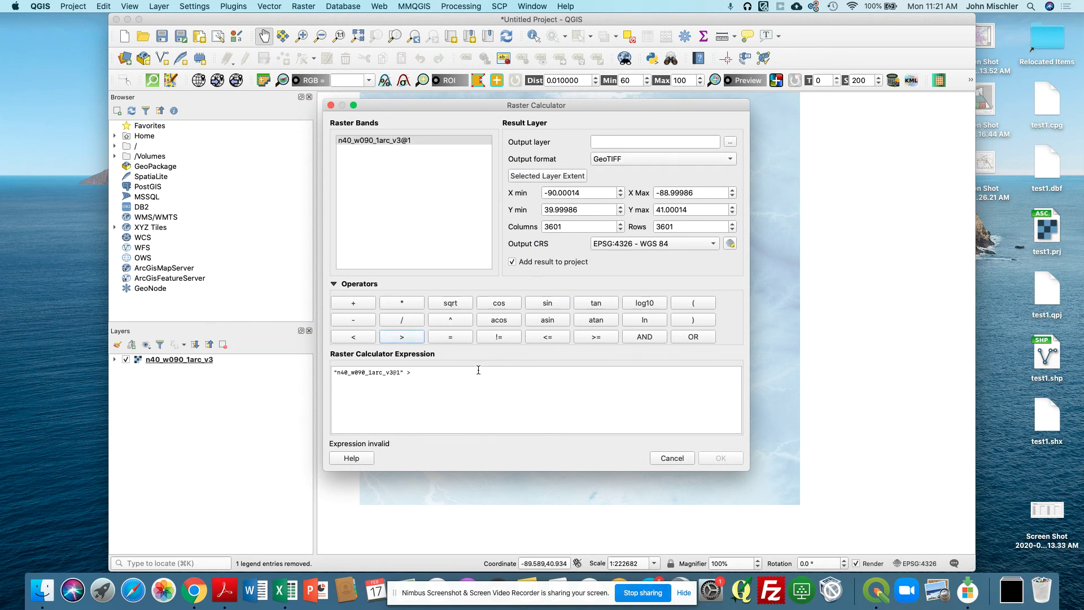
{"action": "type", "text": "2"}
Step: Set the calculation's output to a file named elev3 in Downloads and run it
{"action": "left_click", "coordinate": [726, 144]}
{"action": "type", "text": "elev3"}
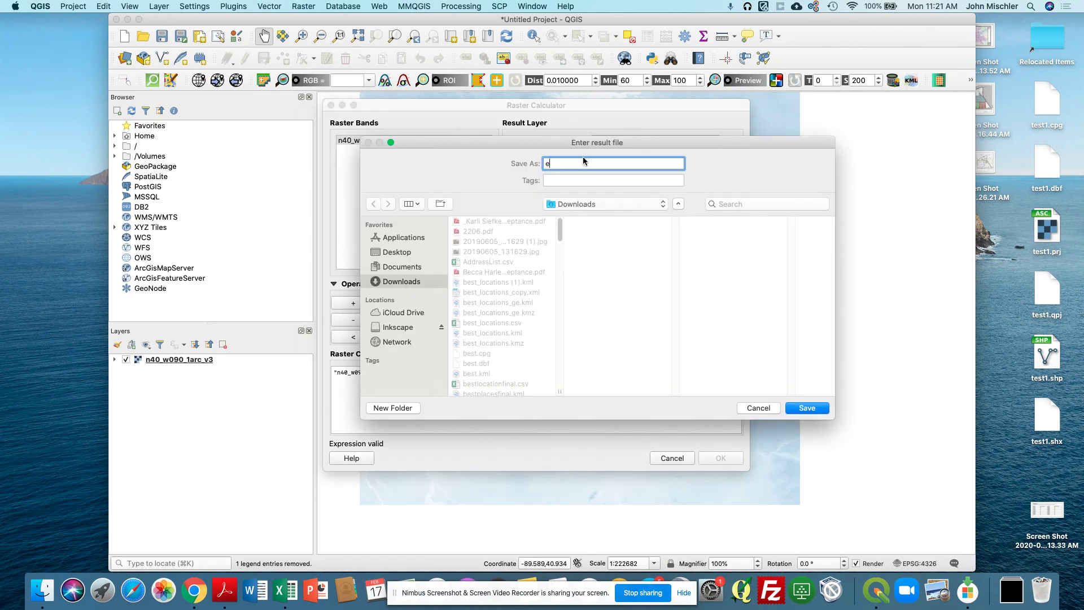
{"action": "left_click", "coordinate": [804, 406]}
{"action": "left_click", "coordinate": [715, 457]}
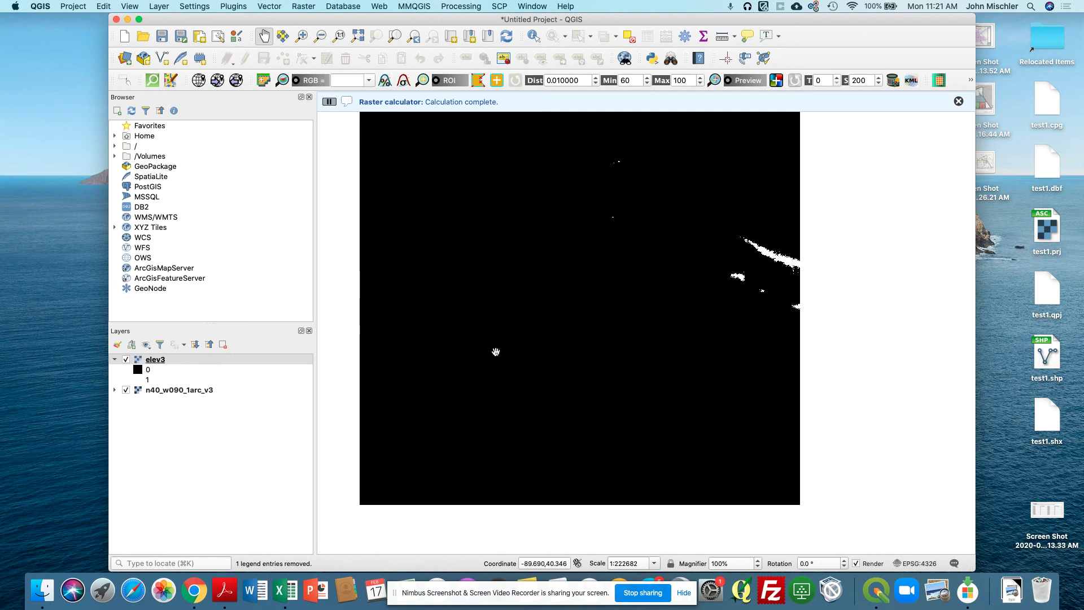
Step: Set 0 as an additional no data value for the elev3 layer so its zero cells are transparent
{"action": "double_click", "coordinate": [155, 360]}
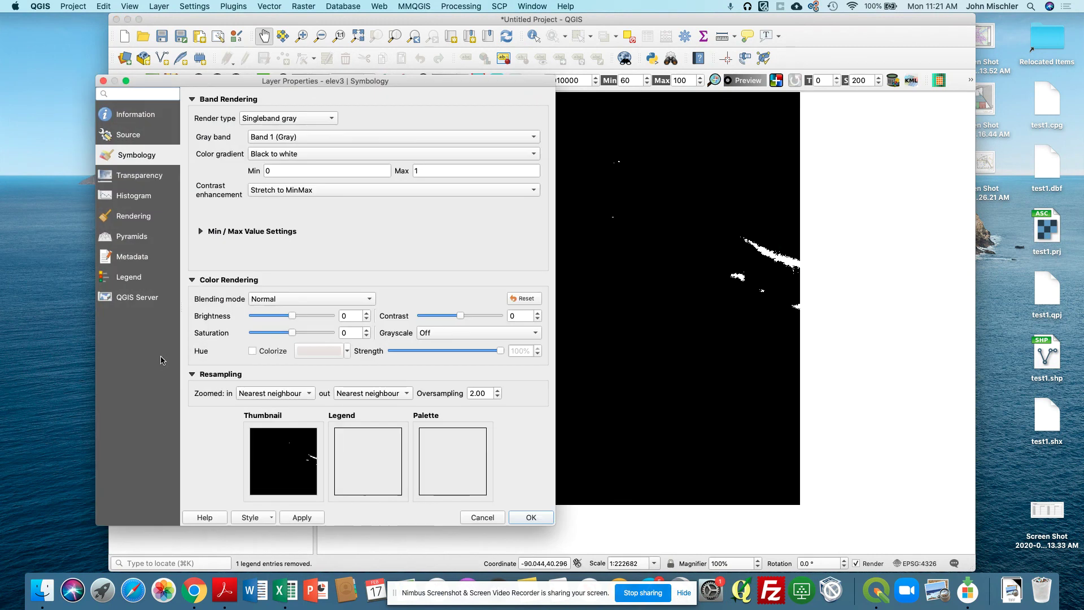
{"action": "left_click", "coordinate": [131, 138]}
{"action": "left_click", "coordinate": [132, 152]}
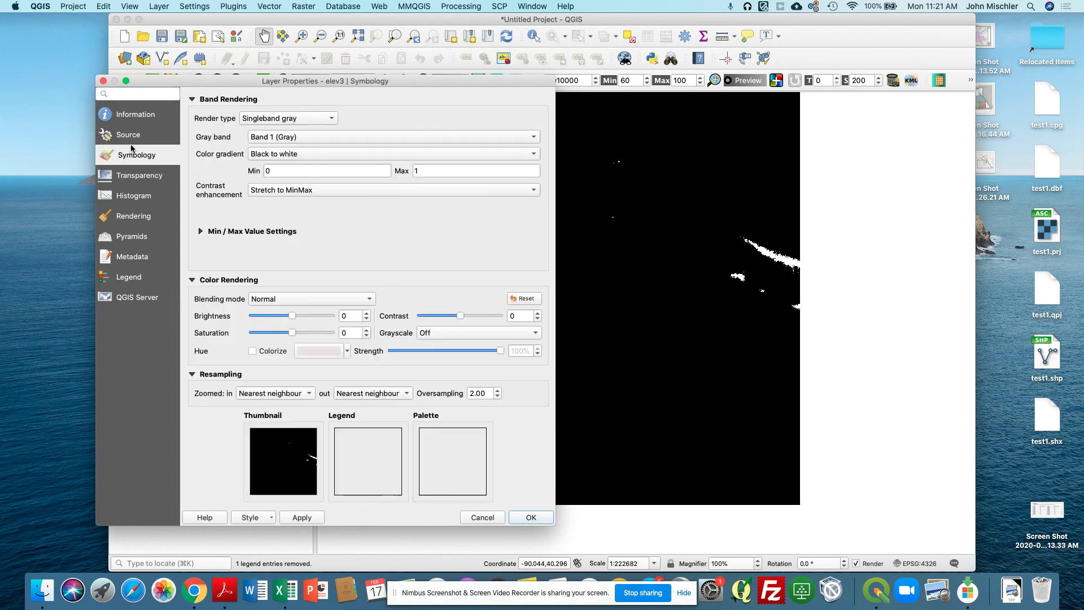
{"action": "left_click", "coordinate": [138, 177]}
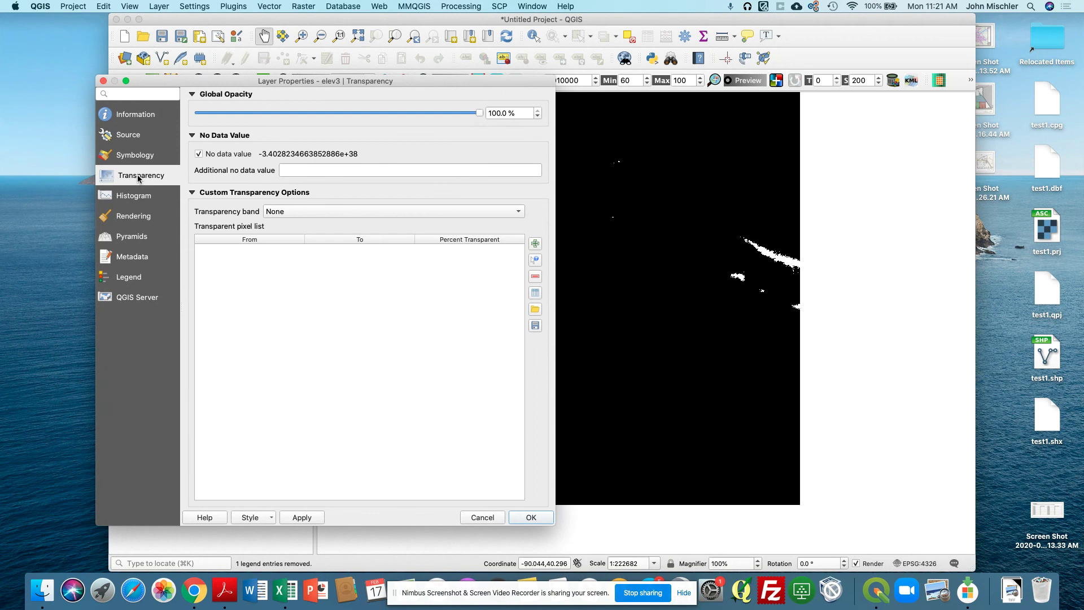
{"action": "left_click", "coordinate": [305, 170]}
{"action": "left_click", "coordinate": [303, 517]}
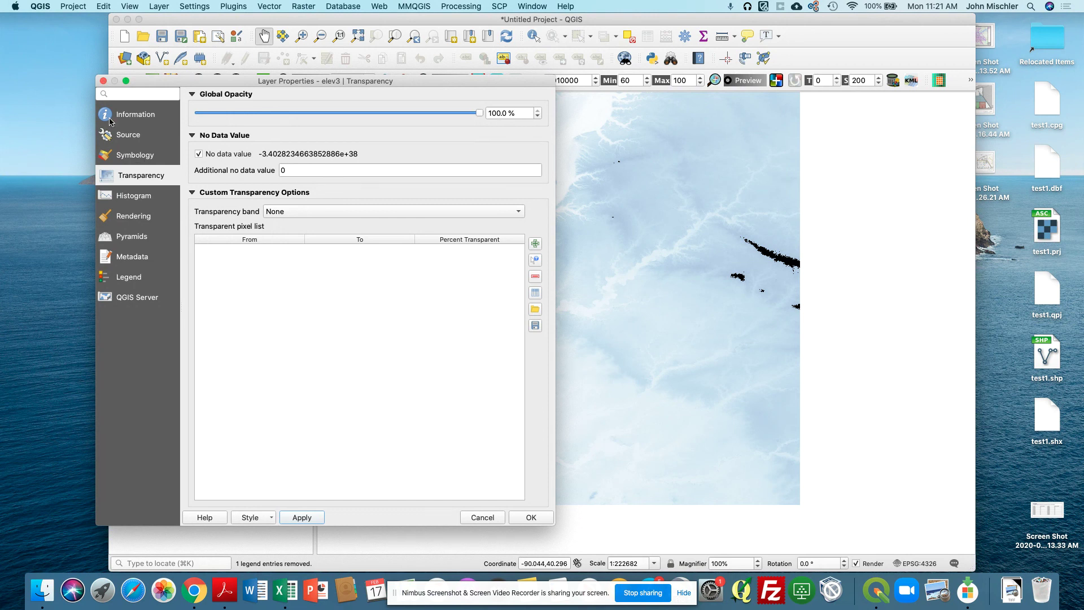
{"action": "left_click", "coordinate": [103, 82]}
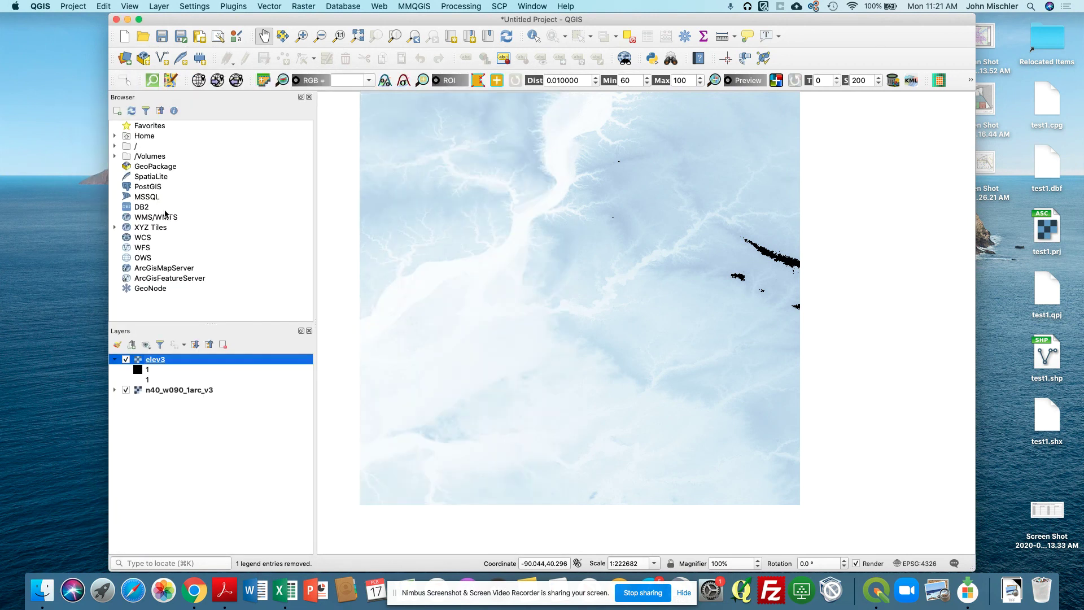
Step: Raise the global opacity of the n40_w090_1arc_v3 layer to 100% and apply it
{"action": "double_click", "coordinate": [169, 389]}
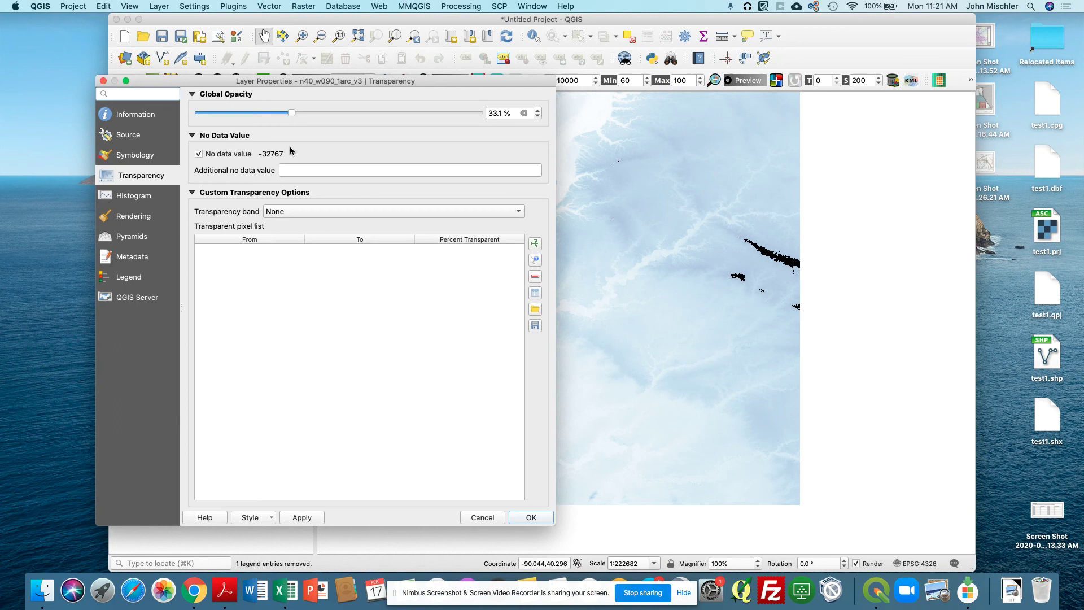
{"action": "left_click_drag", "start_coordinate": [285, 116], "coordinate": [511, 116]}
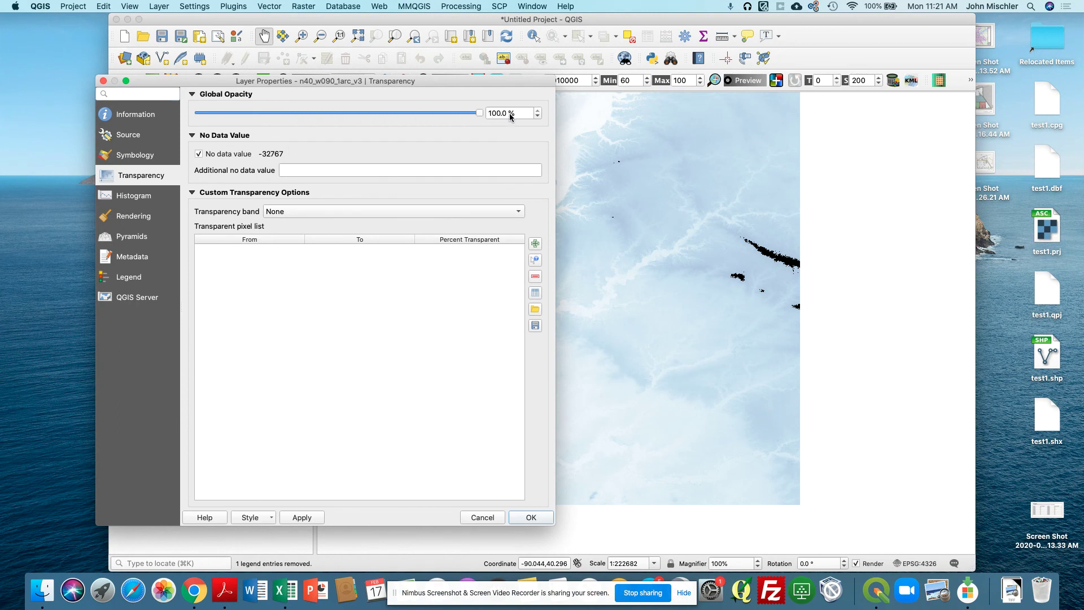
{"action": "left_click", "coordinate": [289, 521]}
{"action": "left_click", "coordinate": [545, 514]}
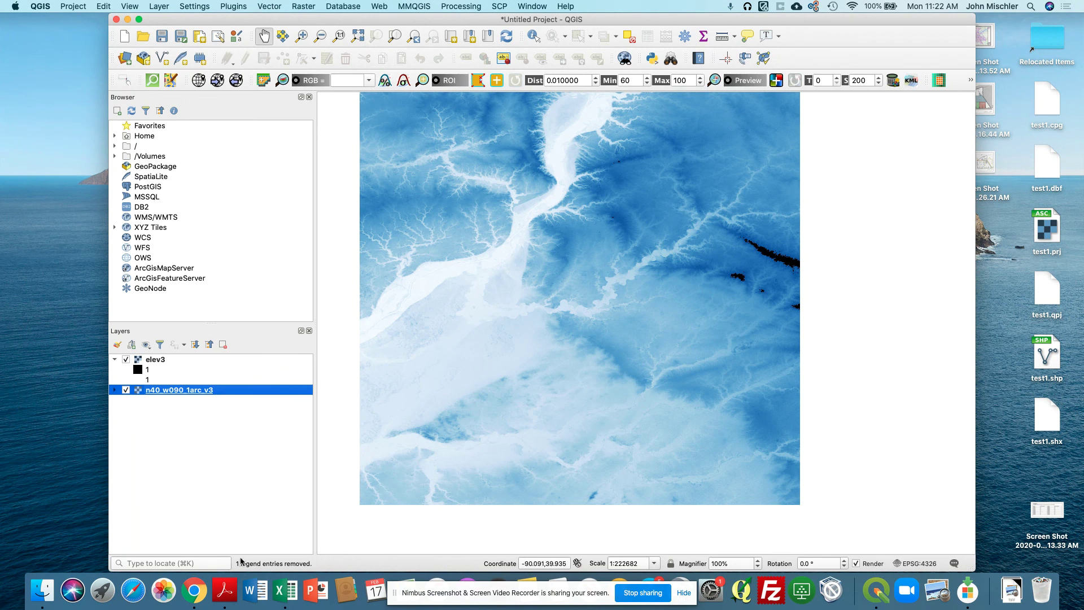
Step: Switch to Google Chrome
{"action": "left_click", "coordinate": [200, 590]}
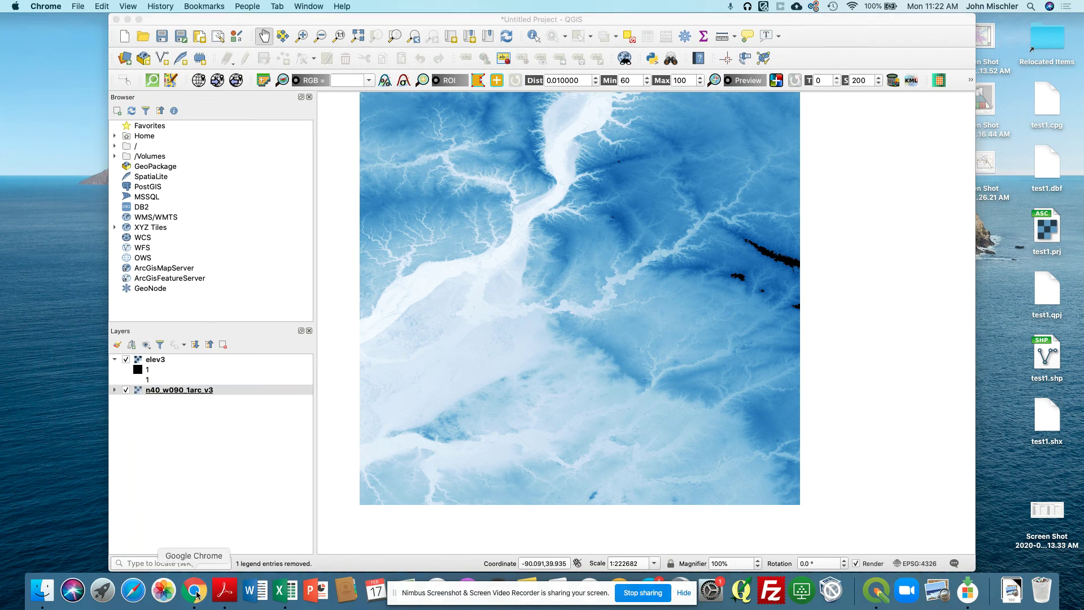